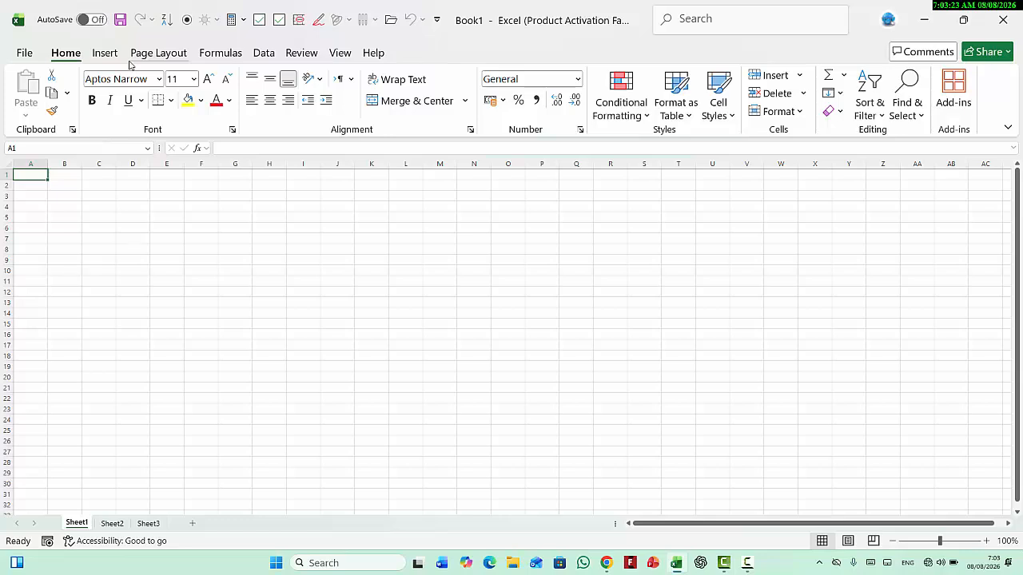
left_click(110, 58)
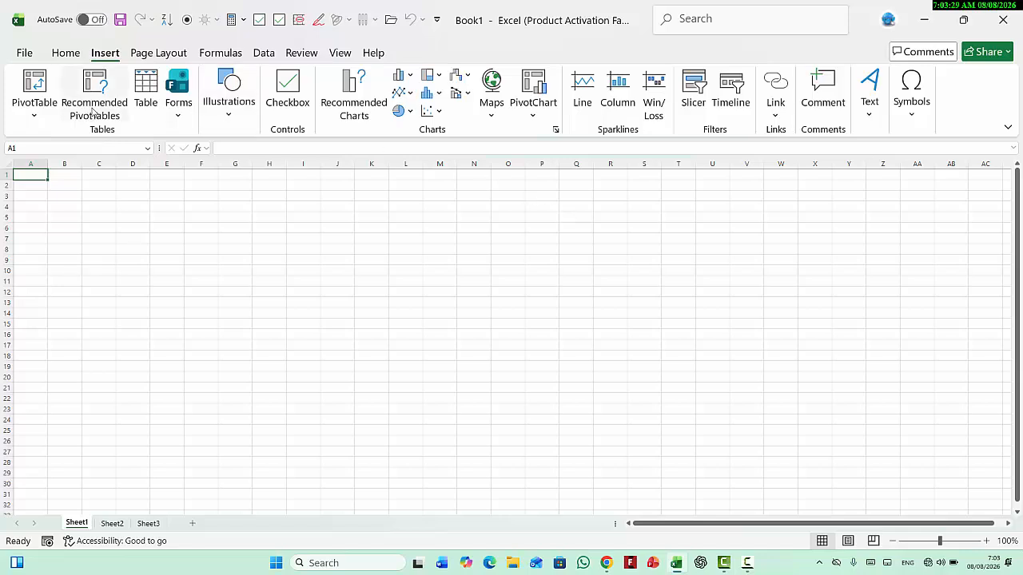
left_click(146, 54)
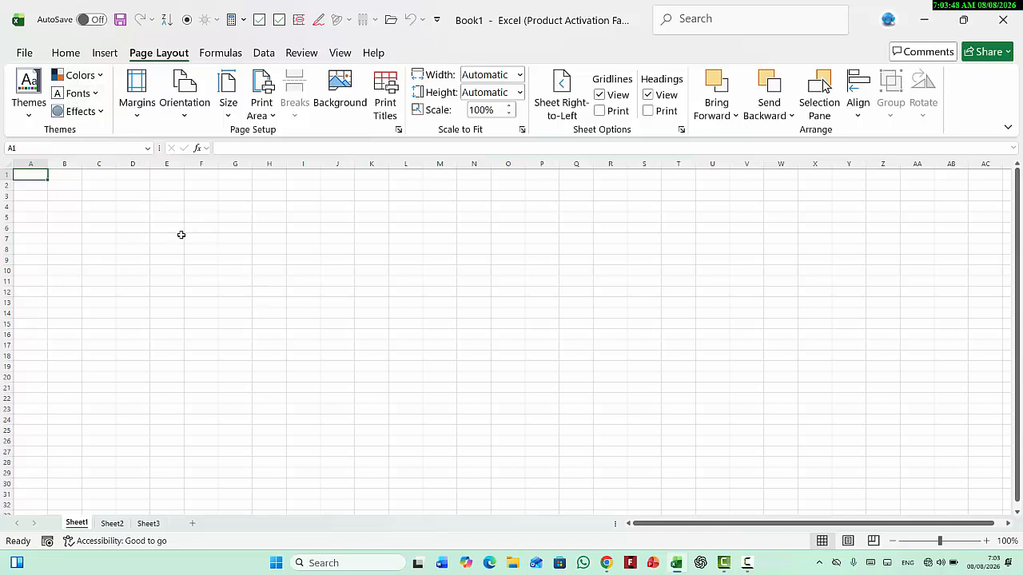
Step: Fill the range F3:L12 with the sample text "retyryg"
left_click_drag(107, 216, 389, 339)
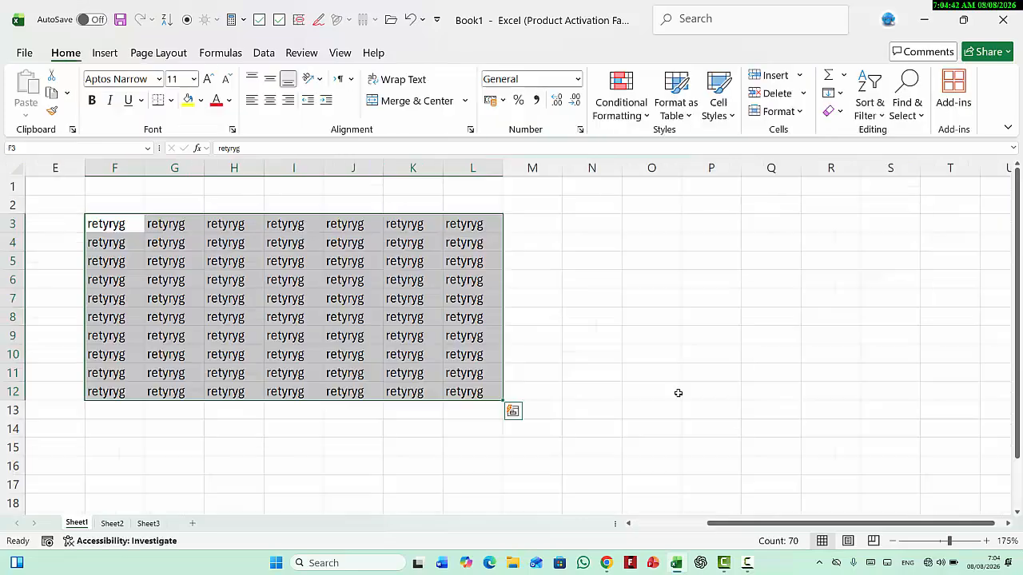
left_click(571, 301)
Step: Insert an oval shape about 1.65" wide and 1.13" high over columns L to N beside the filled cells
left_click(105, 53)
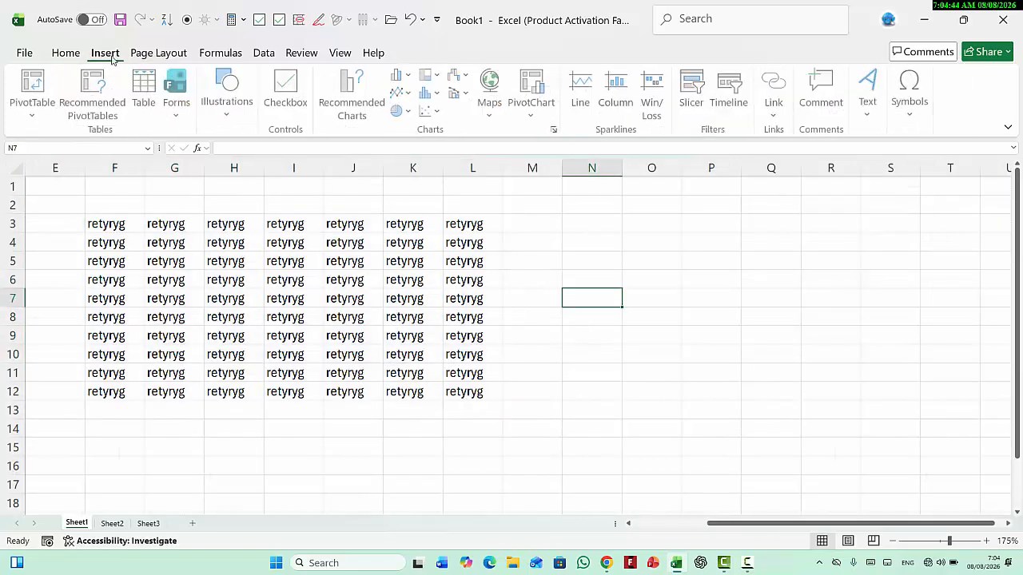
left_click(229, 92)
left_click(252, 154)
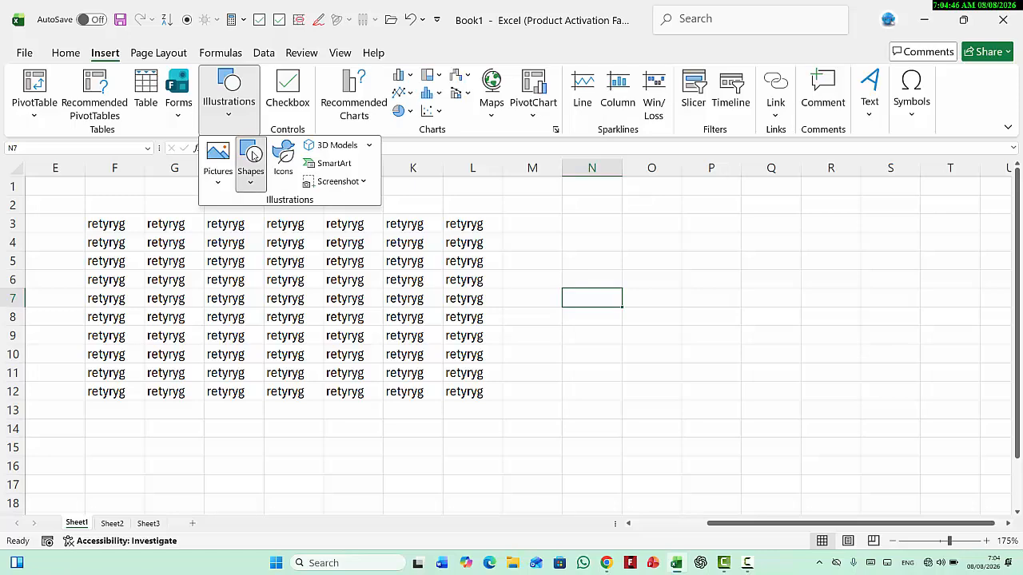
left_click(313, 222)
left_click_drag(469, 208, 617, 309)
Step: Draw a down arrow shape about 1.77" wide and 1.36" high and place it around columns P to R
left_click(88, 93)
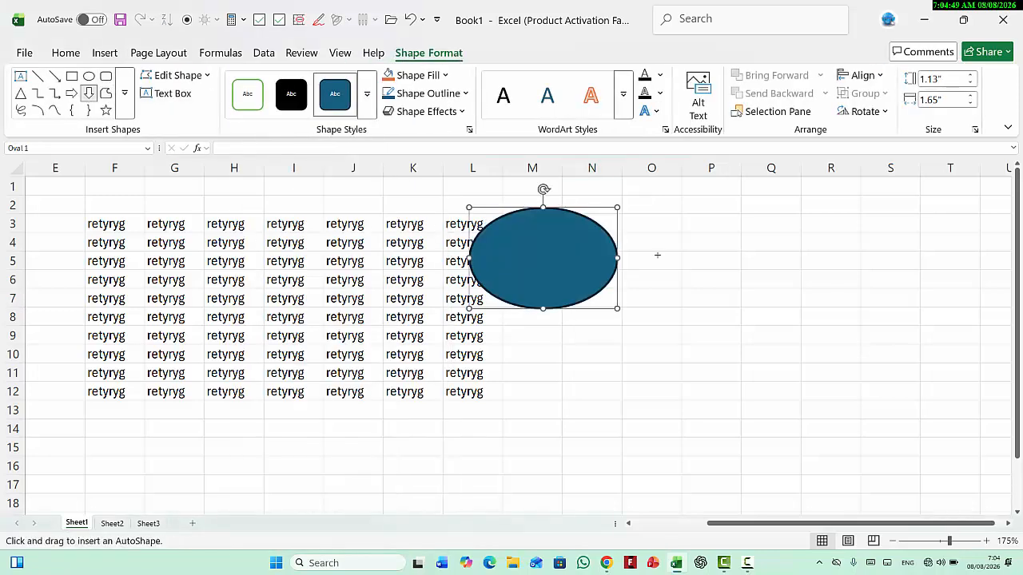
left_click_drag(646, 237, 807, 361)
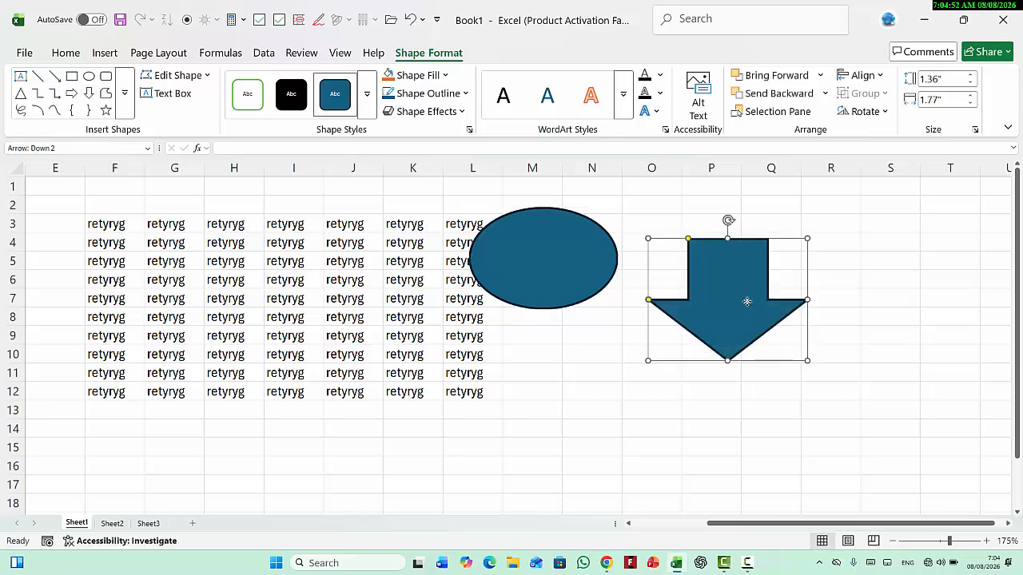
left_click_drag(746, 299, 777, 278)
Step: Apply the solid purple theme style to the down arrow and move the oval directly below it
left_click(367, 94)
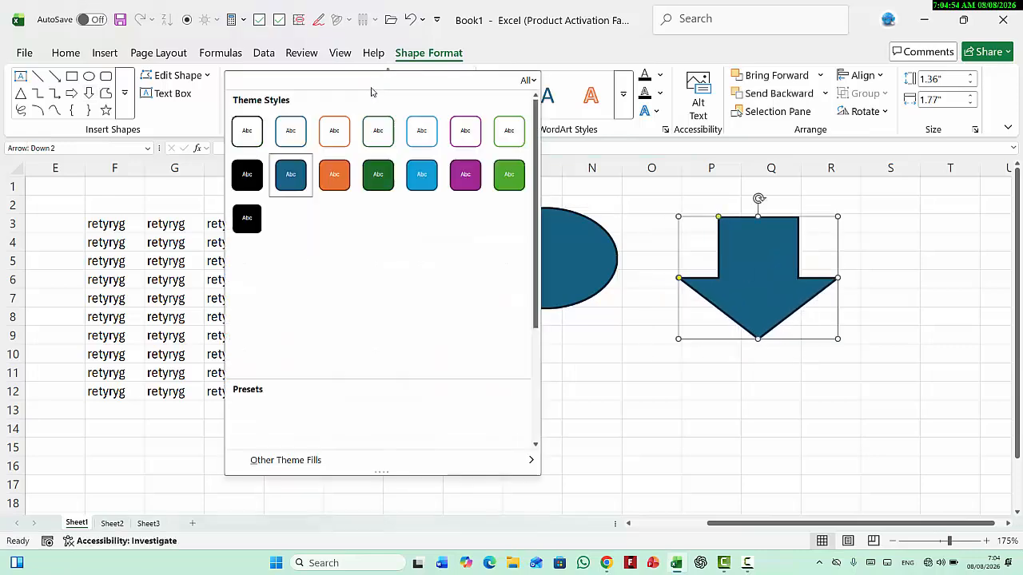
left_click(454, 179)
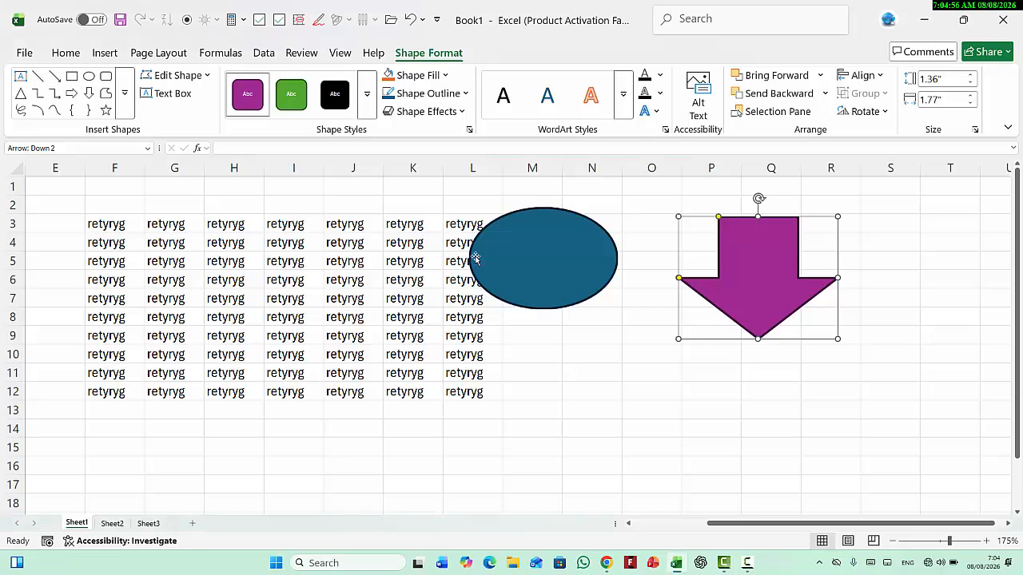
left_click_drag(495, 254, 710, 414)
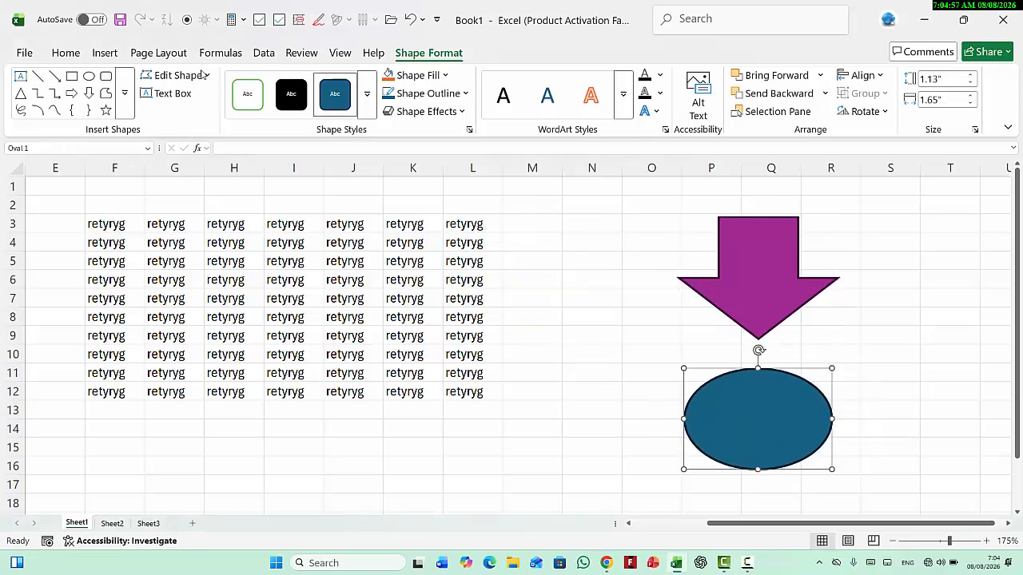
Step: Preview the available workbook themes on the sample text and shapes without applying one
left_click(158, 53)
left_click(320, 352)
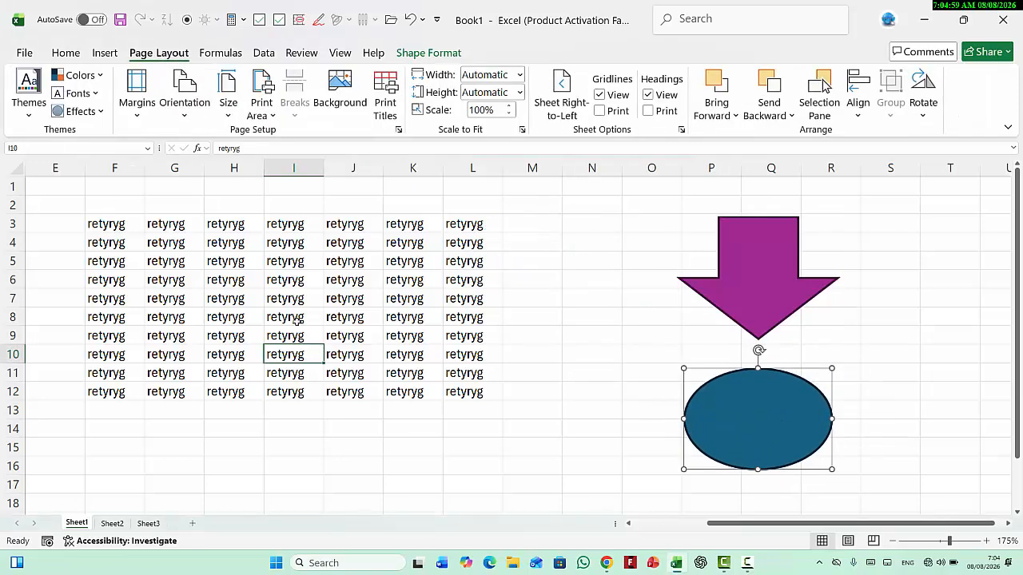
left_click(28, 95)
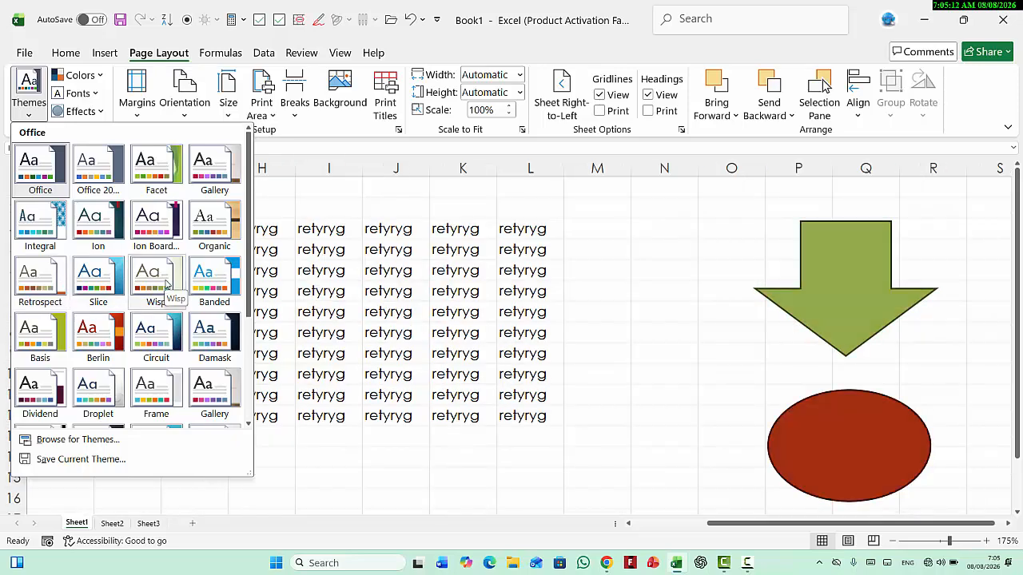
left_click(279, 242)
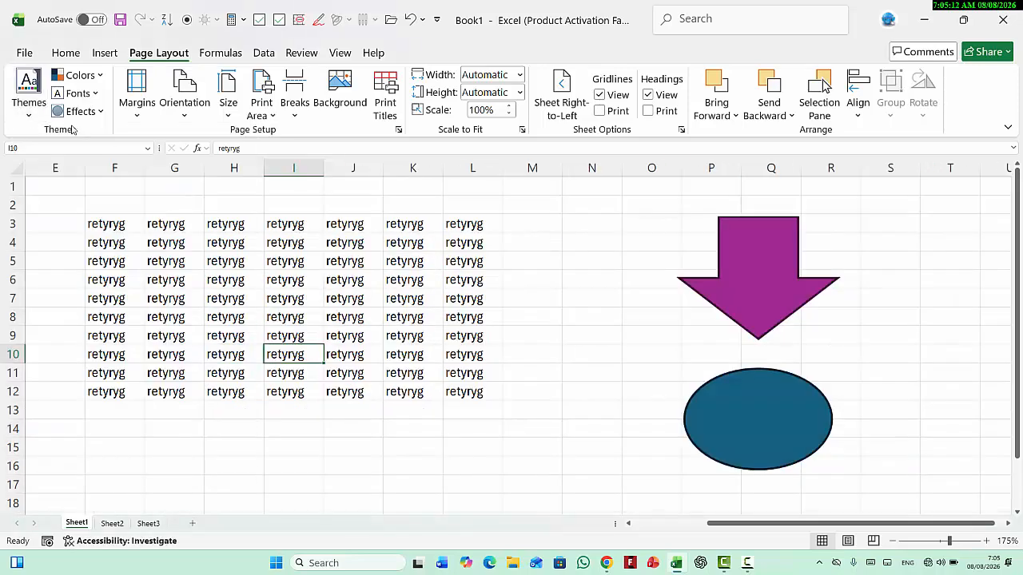
Step: Examine the theme color sets and preview the theme fonts on the sheet without applying any
left_click(88, 76)
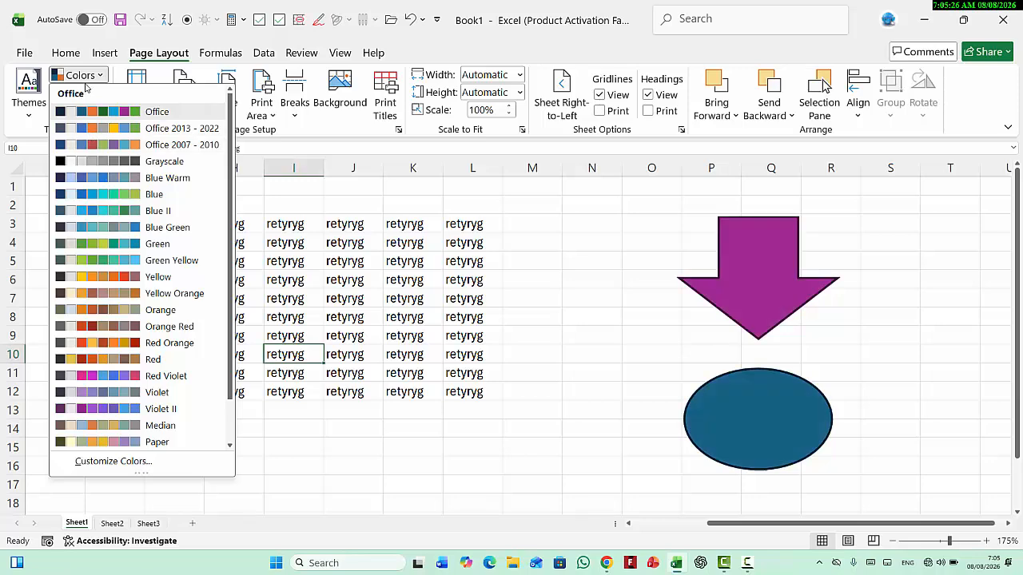
left_click(88, 78)
left_click(90, 94)
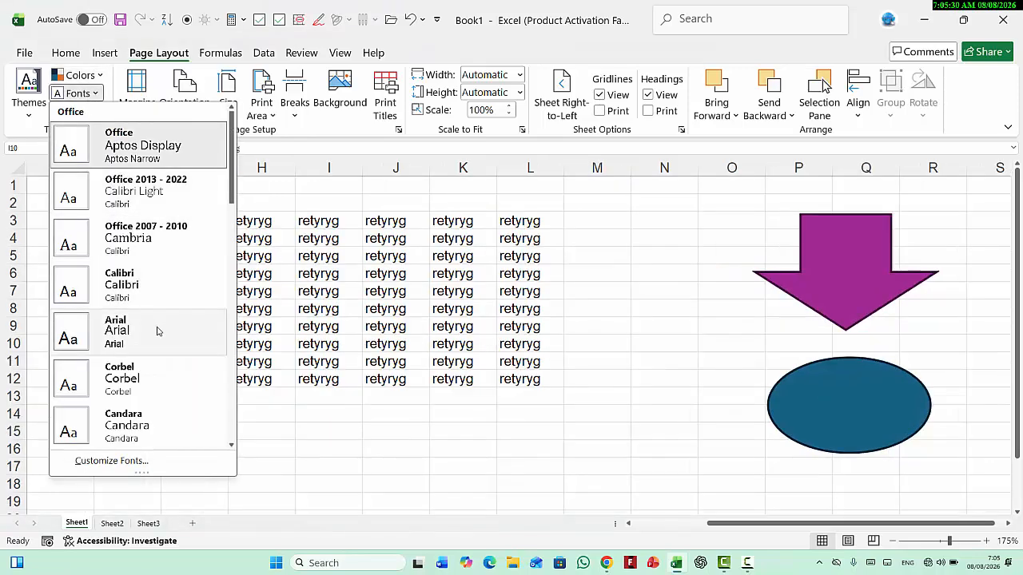
scroll(162, 382, "down", 5)
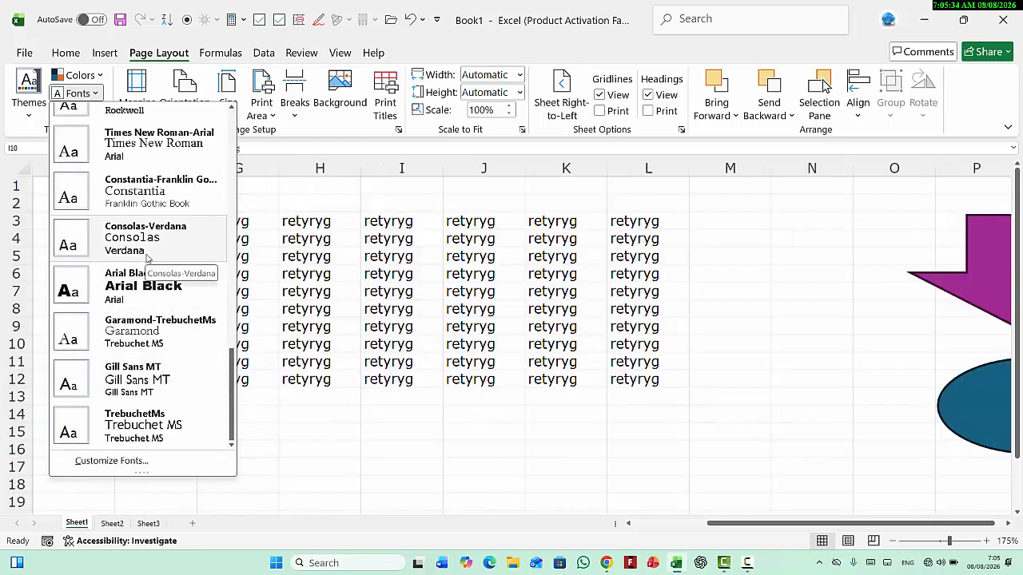
left_click(94, 95)
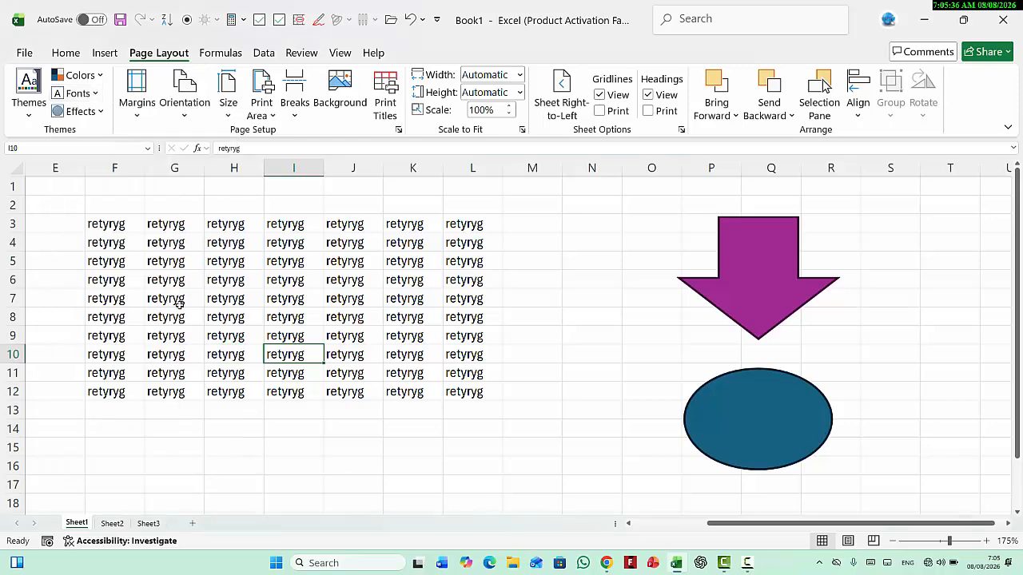
Step: Apply the Milk Glass theme effects and move the down arrow over columns N to P
left_click(86, 111)
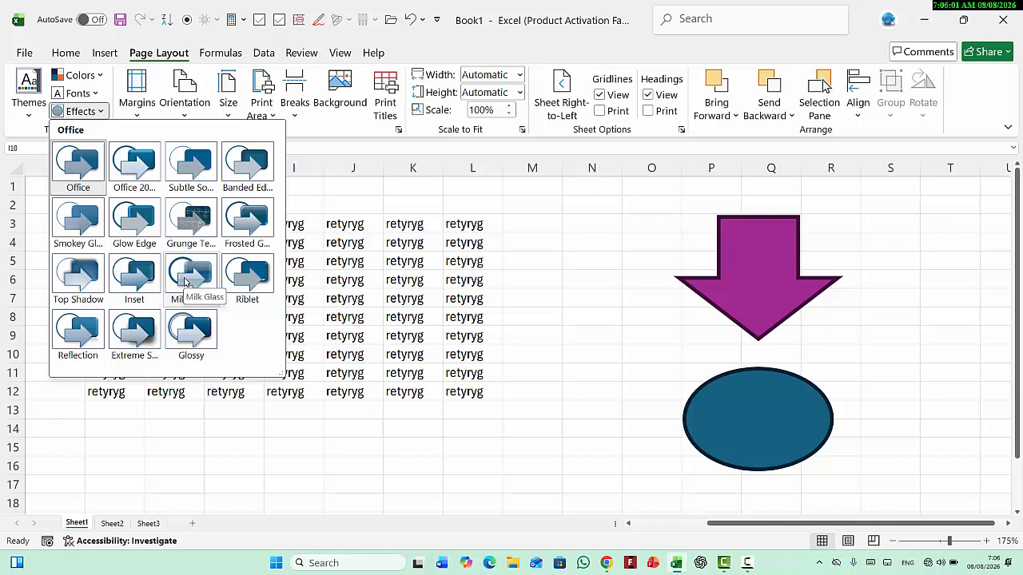
left_click(186, 281)
left_click(781, 256)
left_click_drag(781, 257, 663, 243)
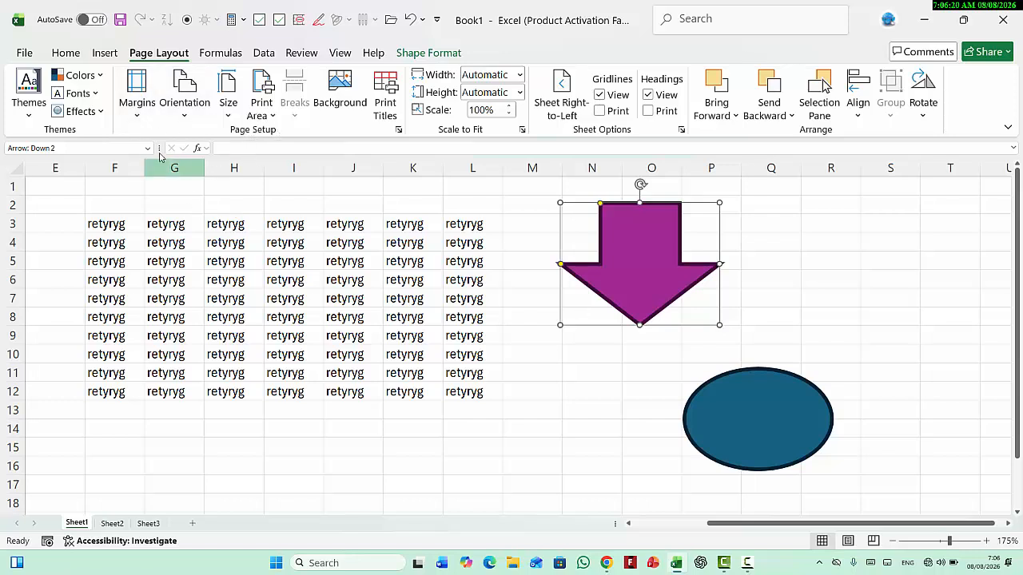
Step: Examine the preset page margin options without choosing one
left_click(139, 107)
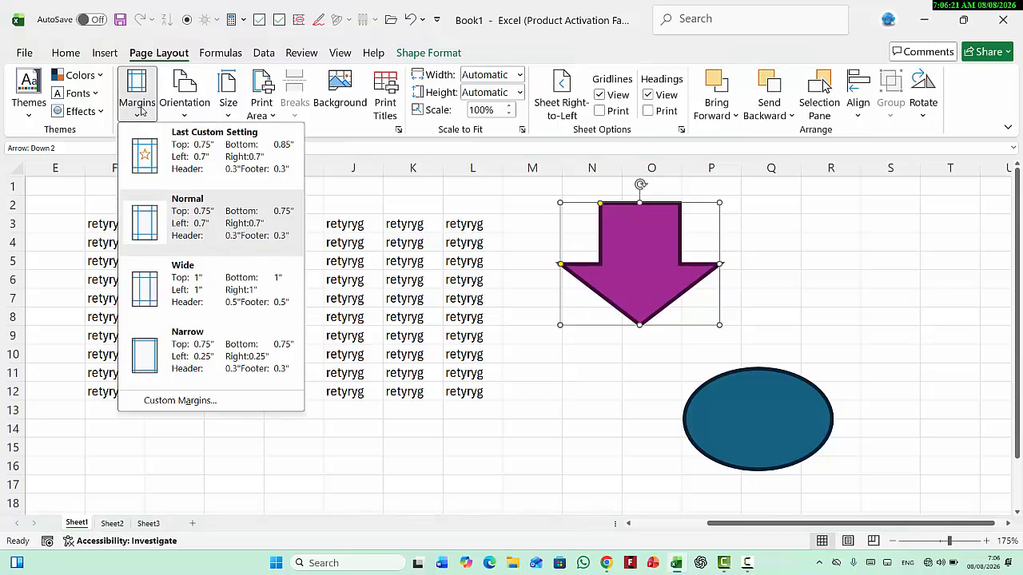
left_click(502, 351)
left_click(137, 108)
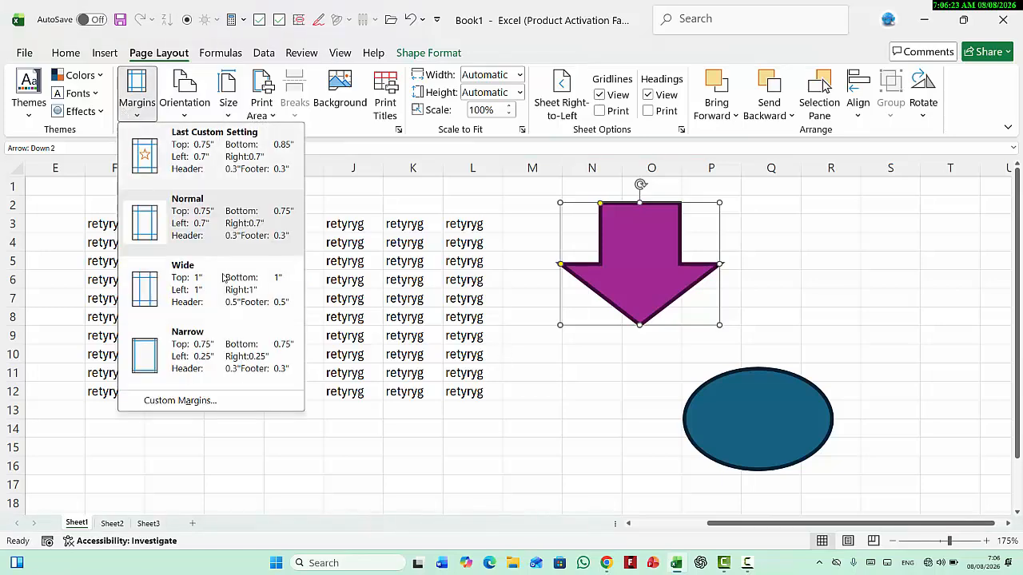
left_click(450, 238)
Step: Select cell K8 and switch the worksheet from Normal view to Page Layout view
left_click(341, 52)
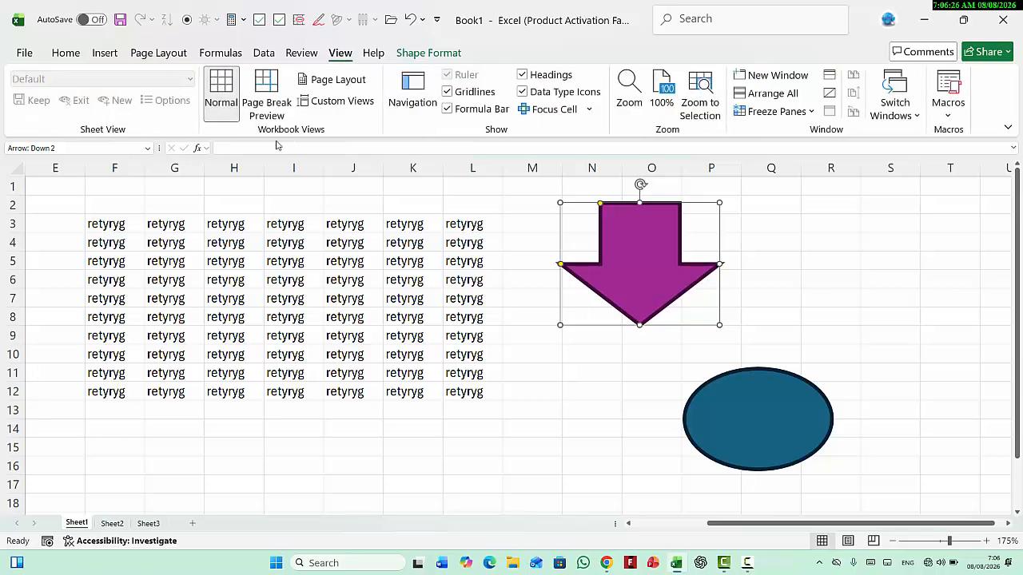
left_click(228, 100)
left_click(384, 312)
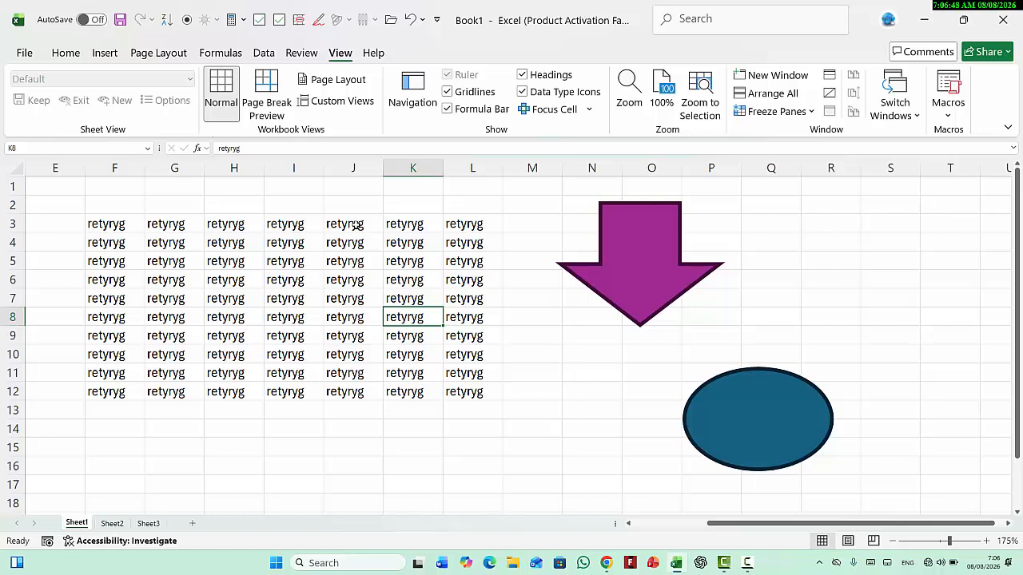
left_click(328, 87)
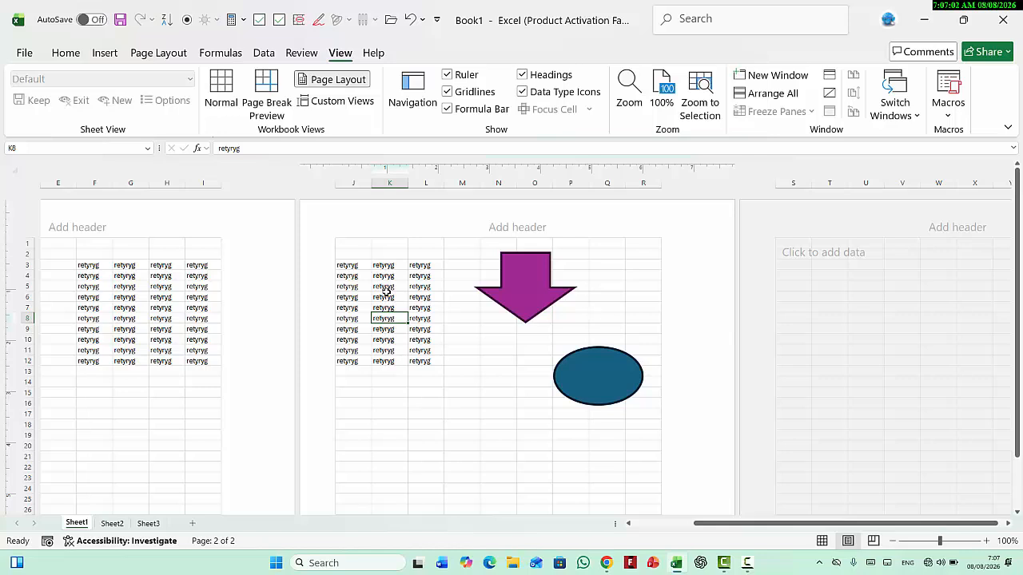
Step: Enter "fghdf" in the center section of the first page's header
left_click_drag(720, 524, 587, 530)
left_click(231, 228)
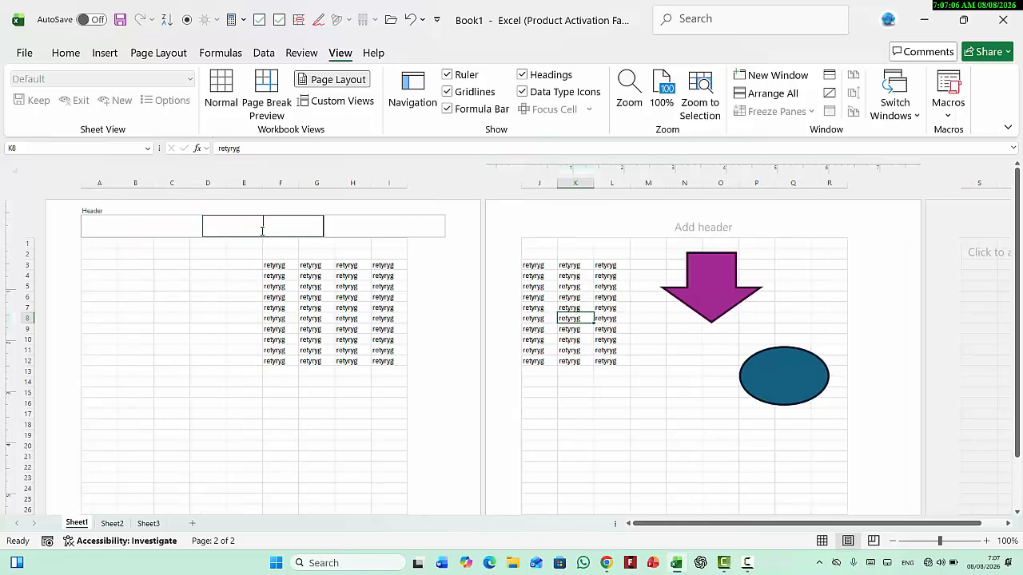
type("fghdf")
left_click(445, 281)
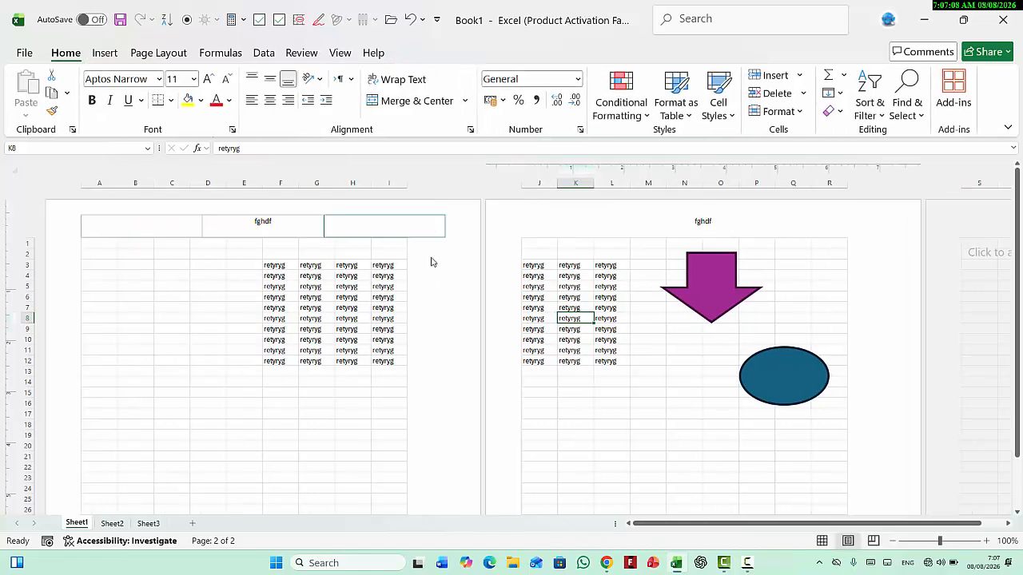
Step: Apply the Wide margins preset to the worksheet pages
left_click(169, 55)
left_click(137, 89)
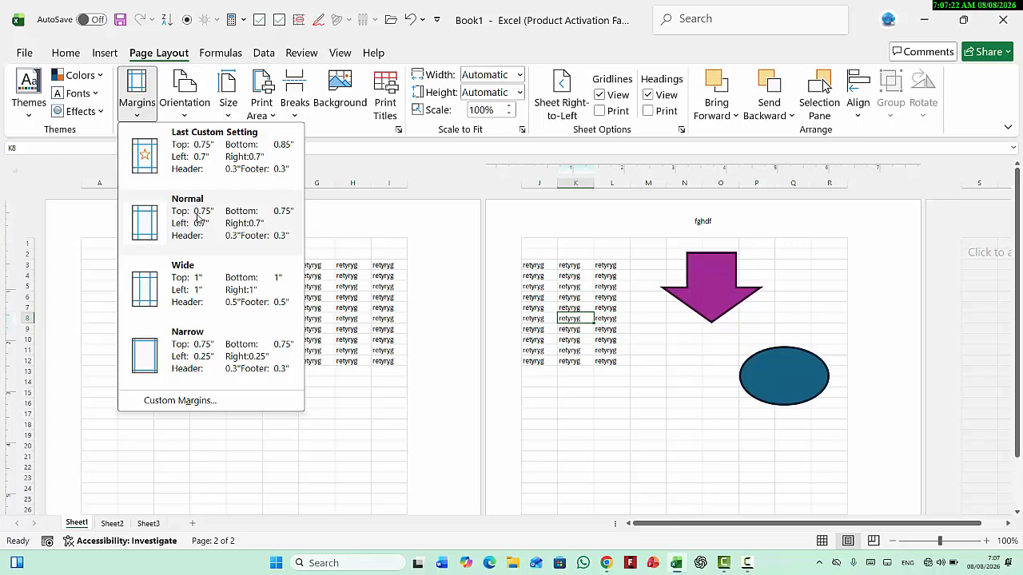
left_click(206, 285)
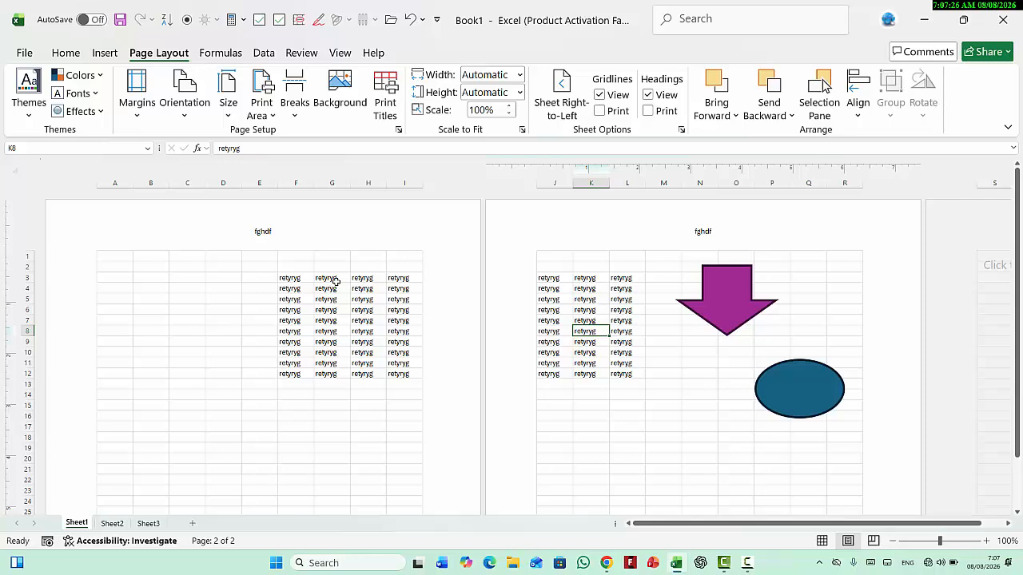
Step: Apply the Narrow margins preset and check how the data in column L falls on the second page
left_click(137, 103)
left_click(223, 345)
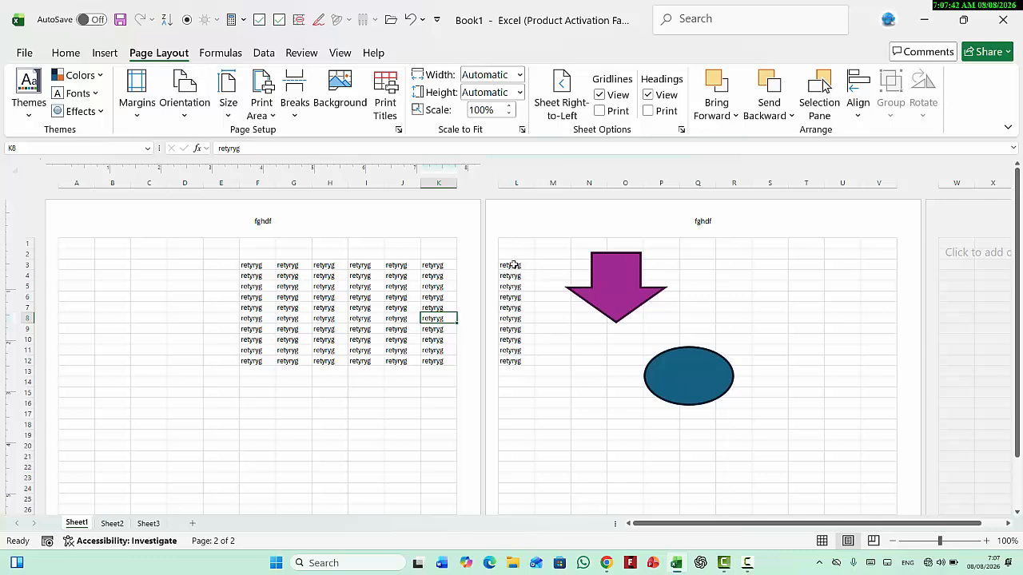
left_click_drag(511, 264, 523, 375)
left_click(406, 341)
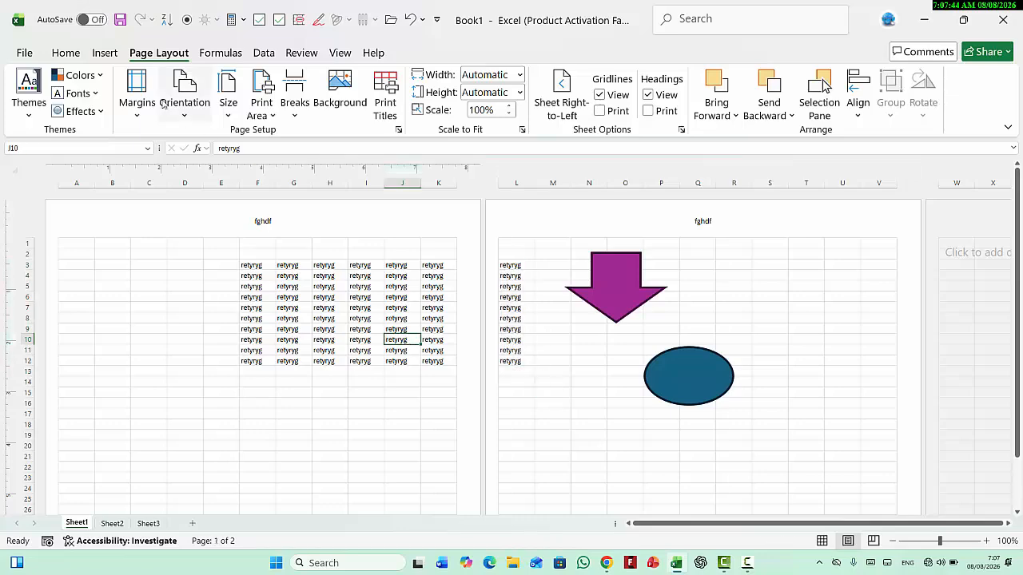
Step: Set the page margins back to the Normal preset
left_click(136, 97)
left_click(189, 218)
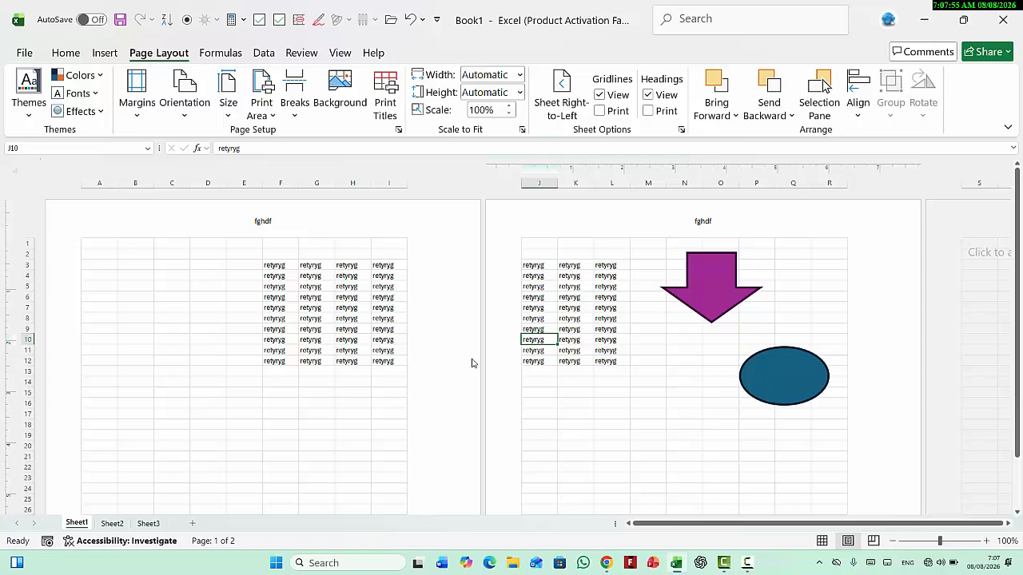
Step: Examine the Portrait and Landscape orientation options and the full height of the current pages
left_click(187, 117)
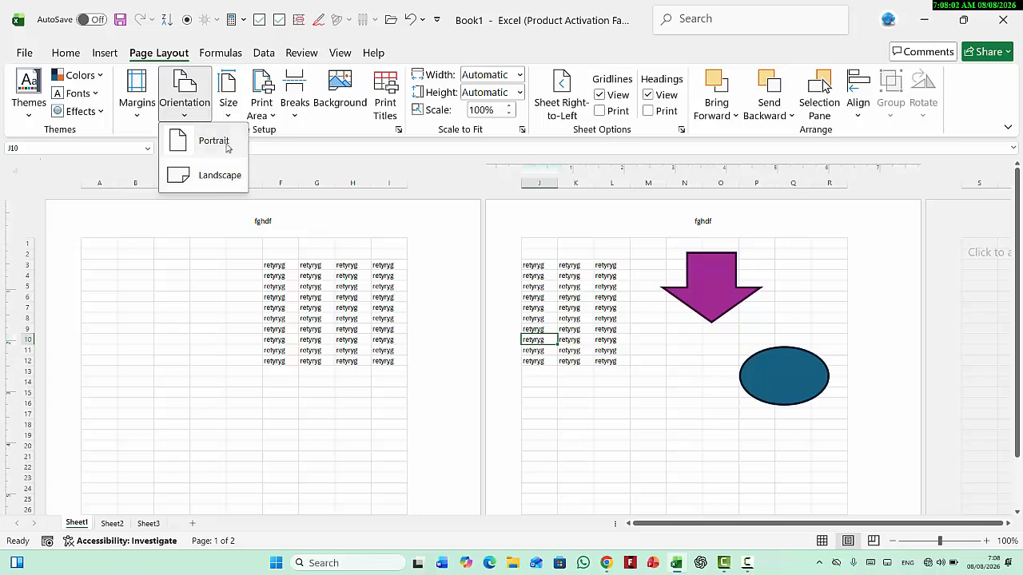
left_click(295, 366)
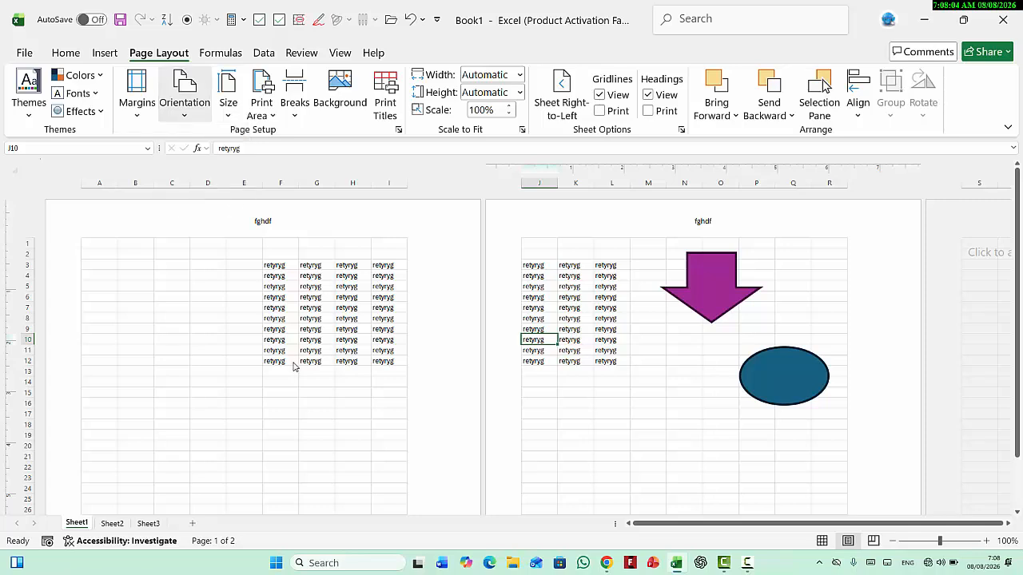
left_click(191, 118)
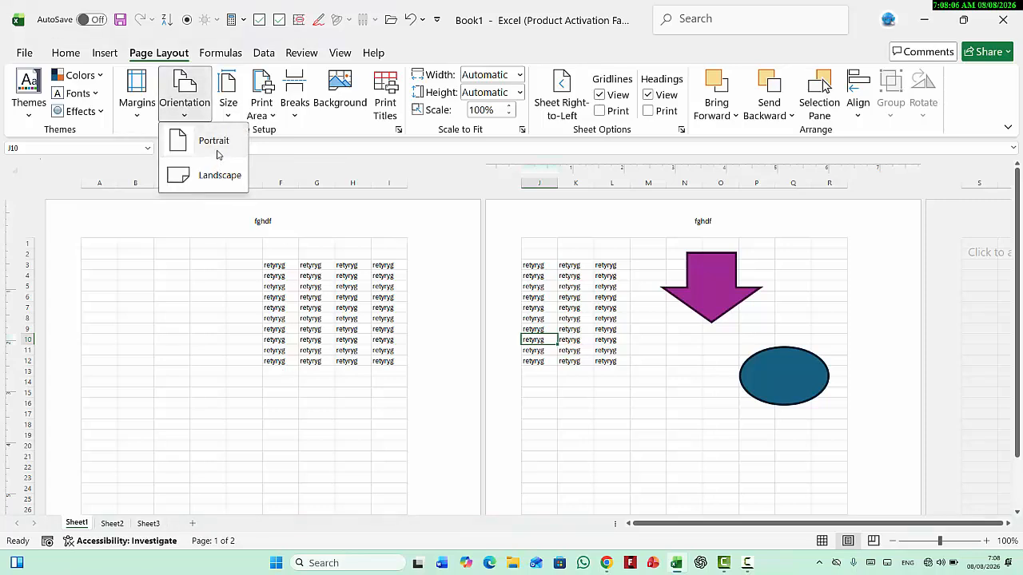
left_click(286, 287)
scroll(288, 287, "down", 10)
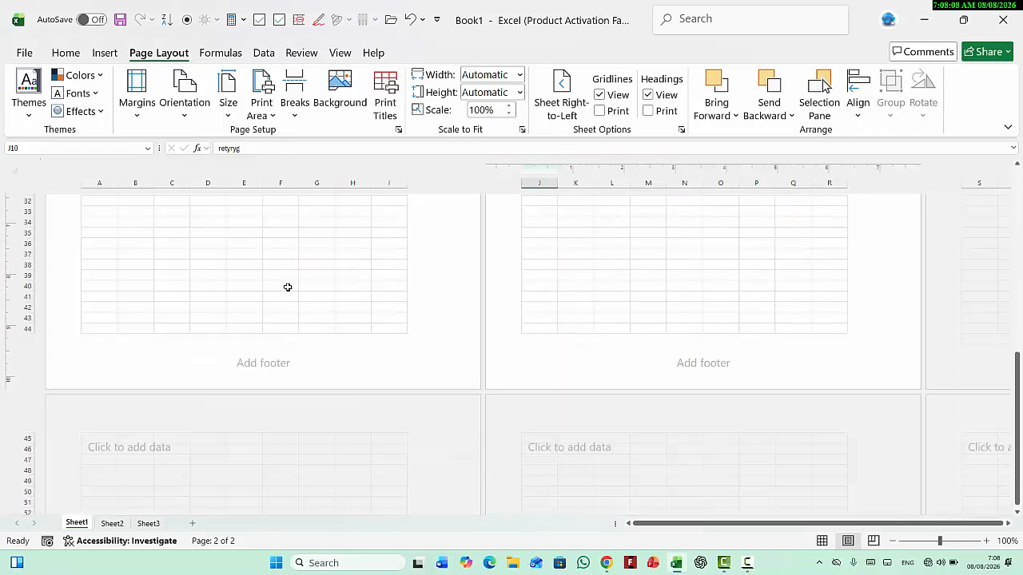
Step: Switch the page orientation to Landscape and check how the data and shapes fall across the pages
scroll(287, 287, "up", 8)
scroll(288, 287, "down", 2)
scroll(288, 286, "down", 7)
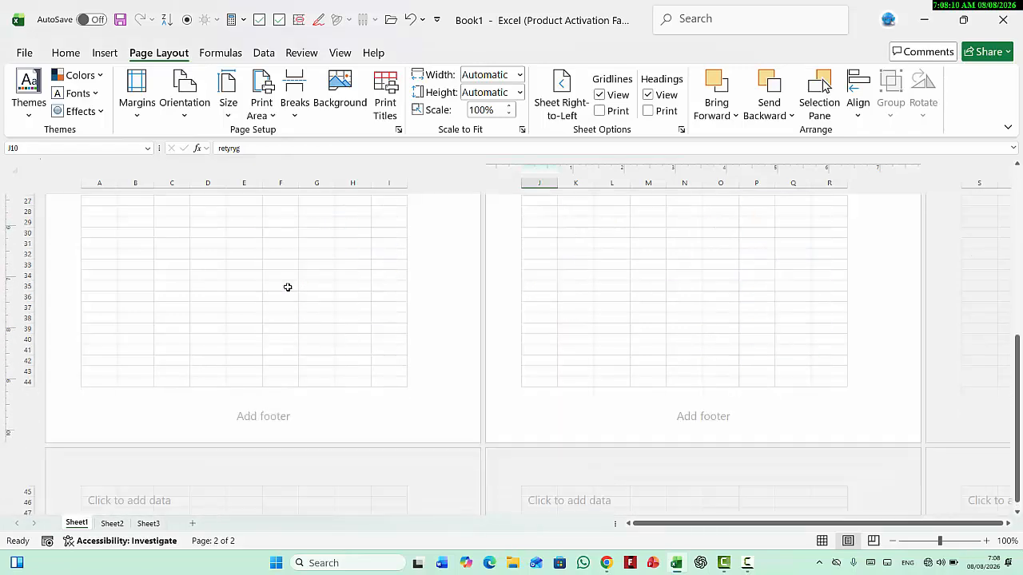
scroll(288, 287, "up", 11)
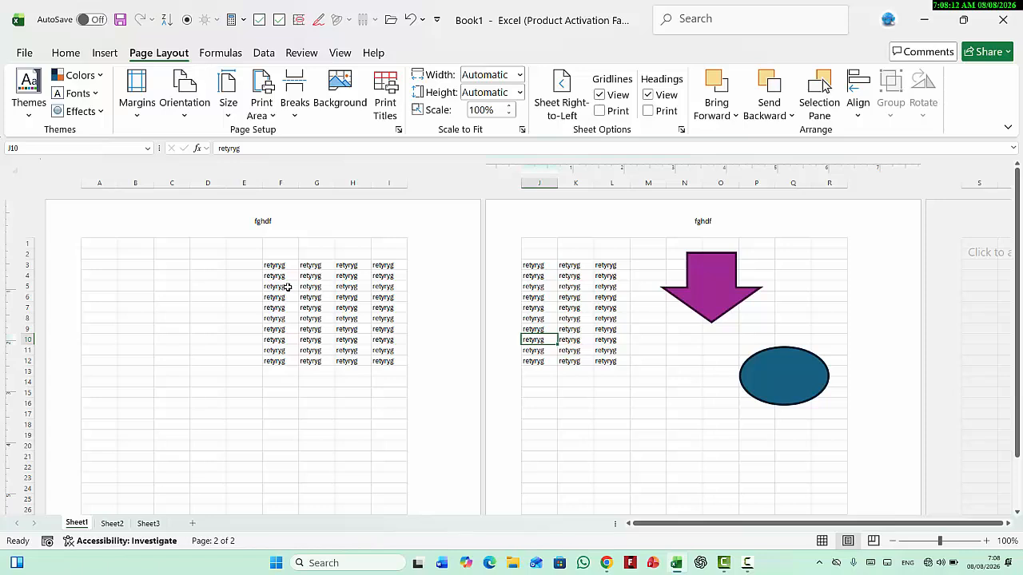
left_click(191, 112)
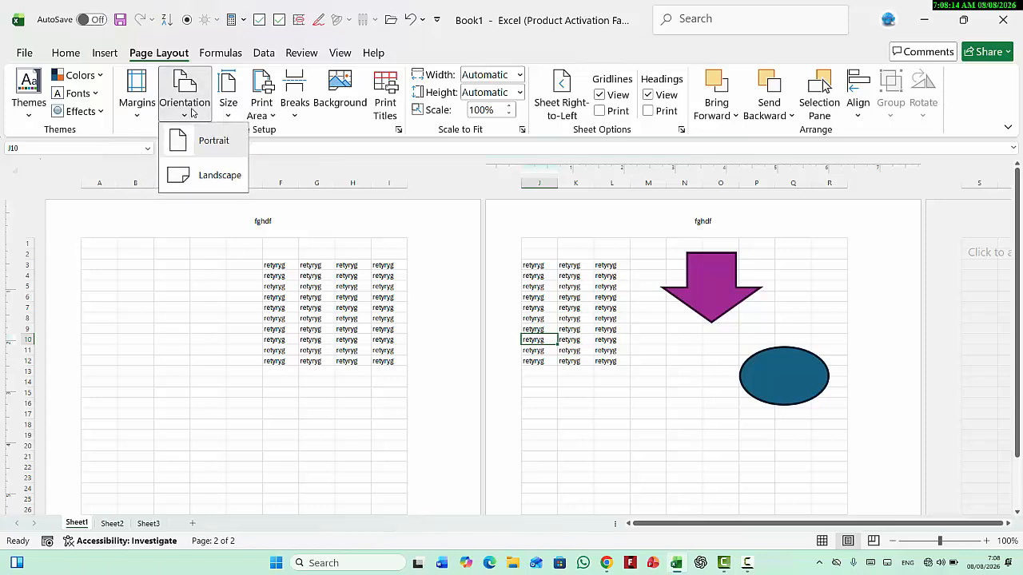
left_click(209, 175)
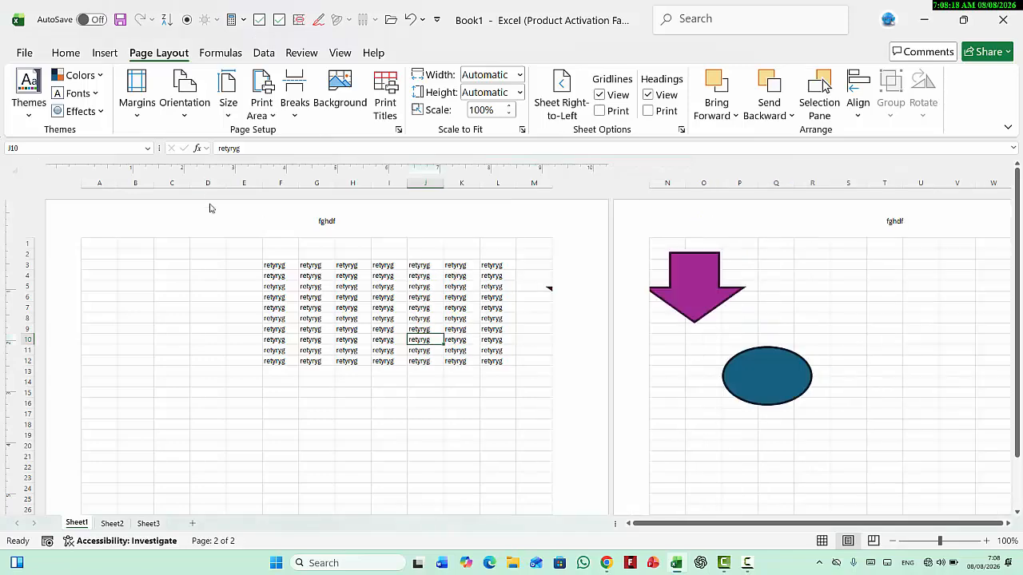
scroll(246, 264, "down", 6, "ctrl")
scroll(246, 264, "up", 5, "ctrl")
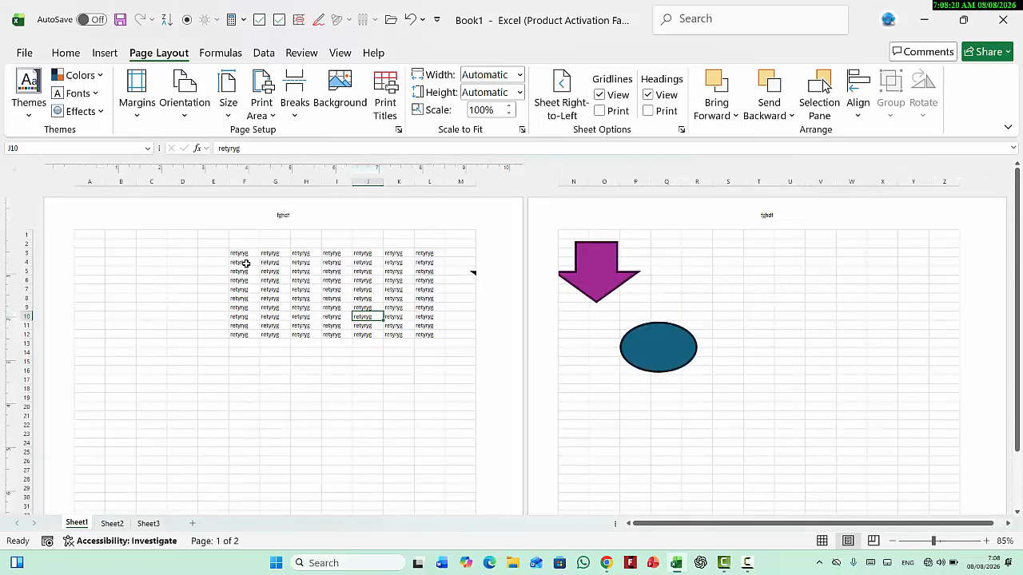
Step: Set the page orientation back to Portrait and choose the A4 210 x 297 mm paper size
left_click(185, 104)
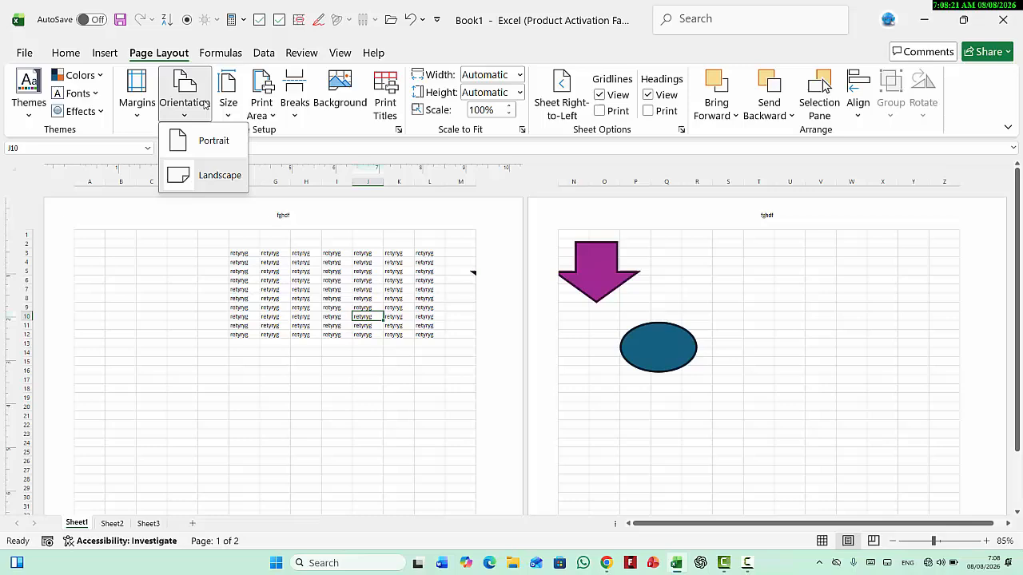
left_click(213, 142)
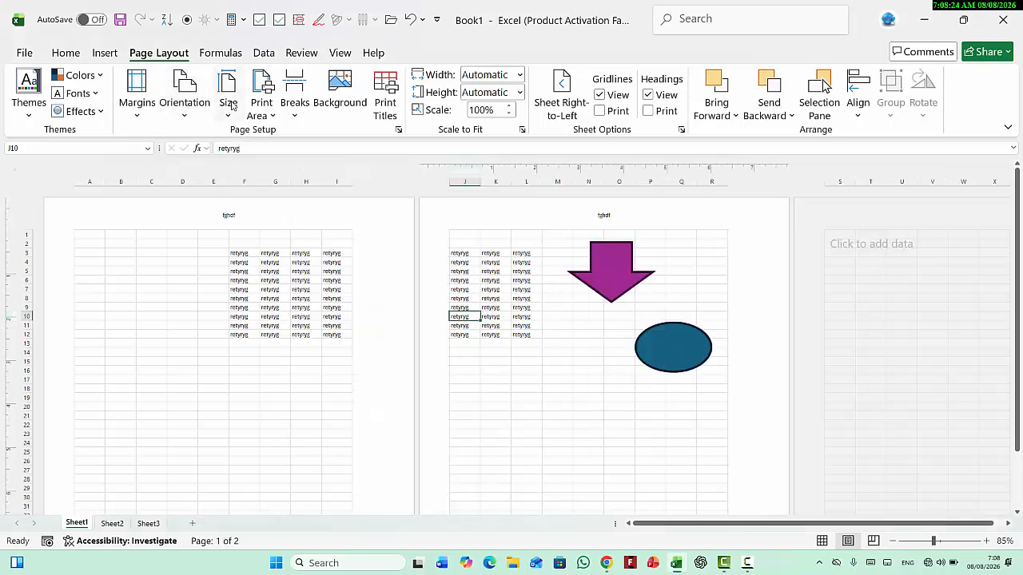
left_click(229, 105)
scroll(292, 206, "up", 3)
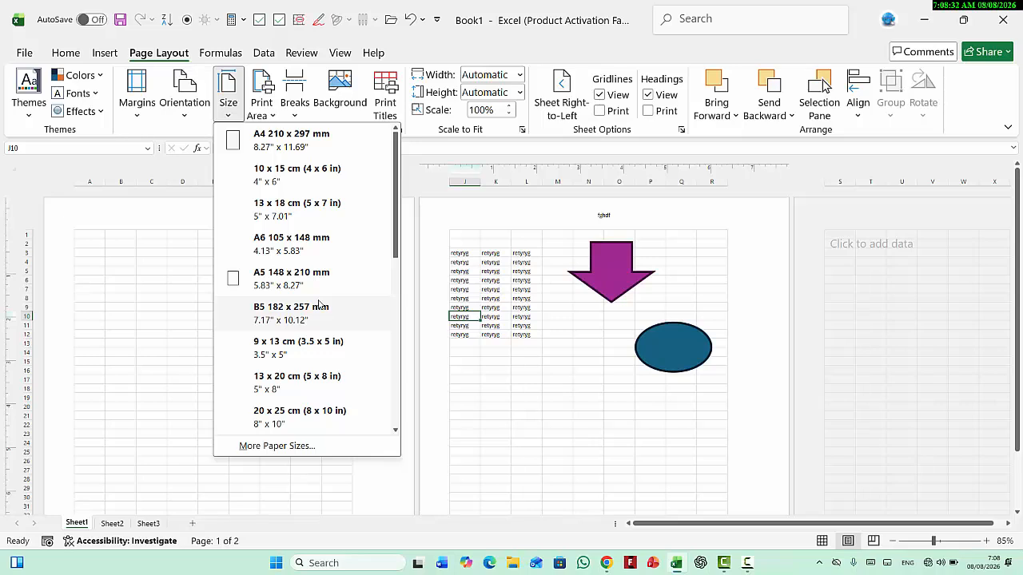
left_click(291, 140)
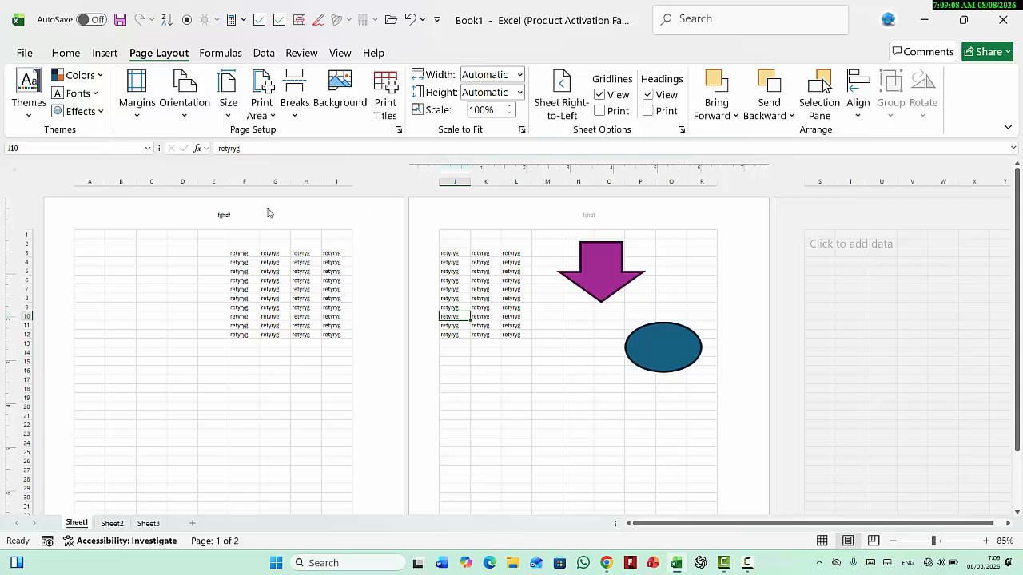
Step: Clear any existing print area and review the print area options with the range F3:I12 selected
left_click(273, 116)
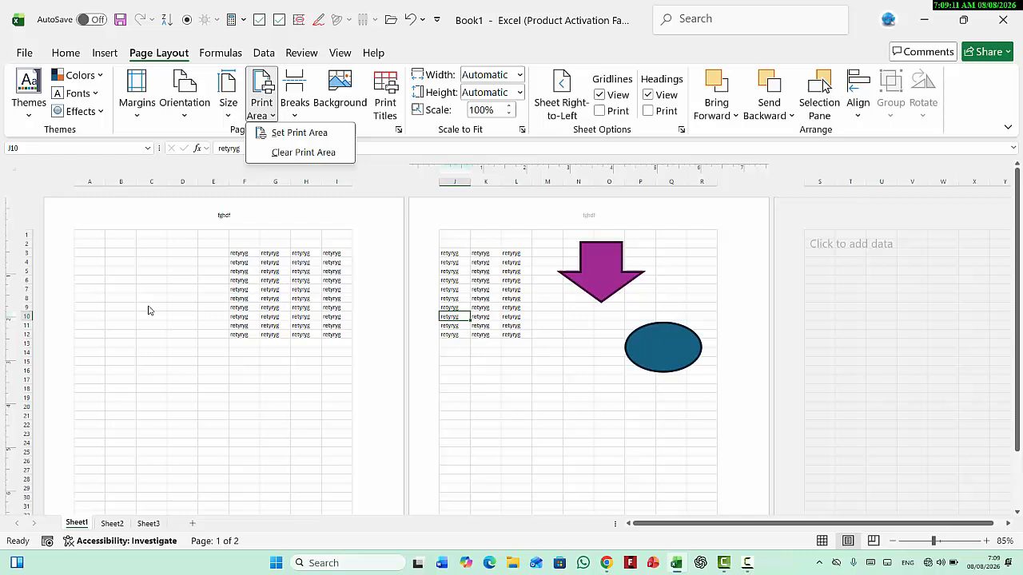
left_click(258, 325)
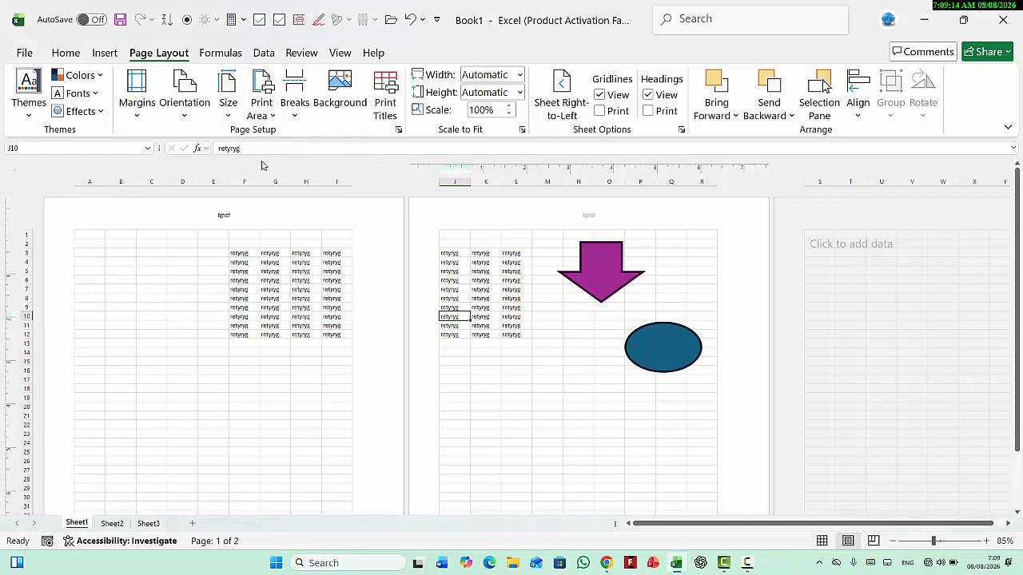
left_click(265, 110)
left_click(288, 148)
left_click_drag(238, 253, 342, 337)
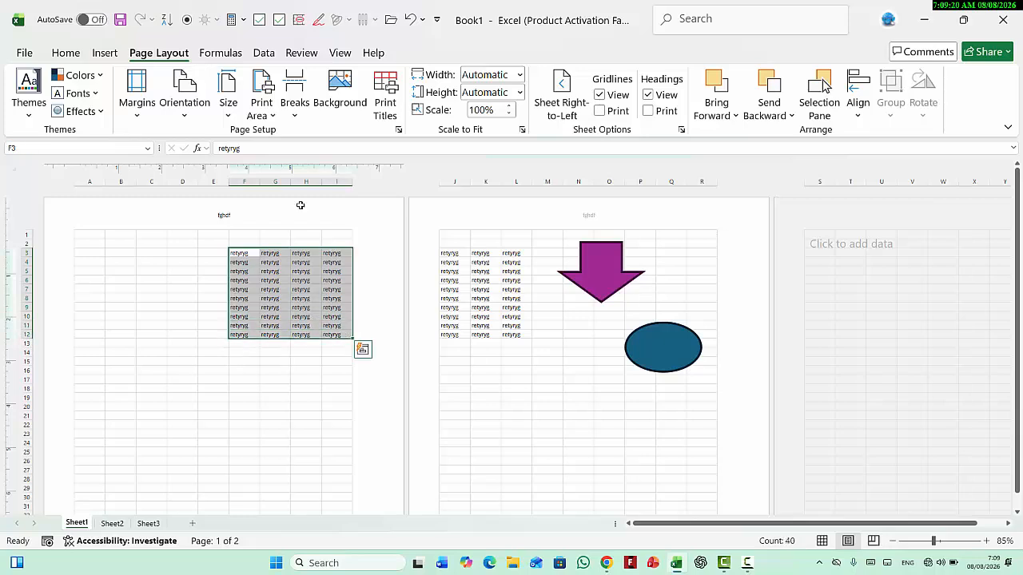
left_click(265, 110)
left_click(175, 390)
left_click(182, 368)
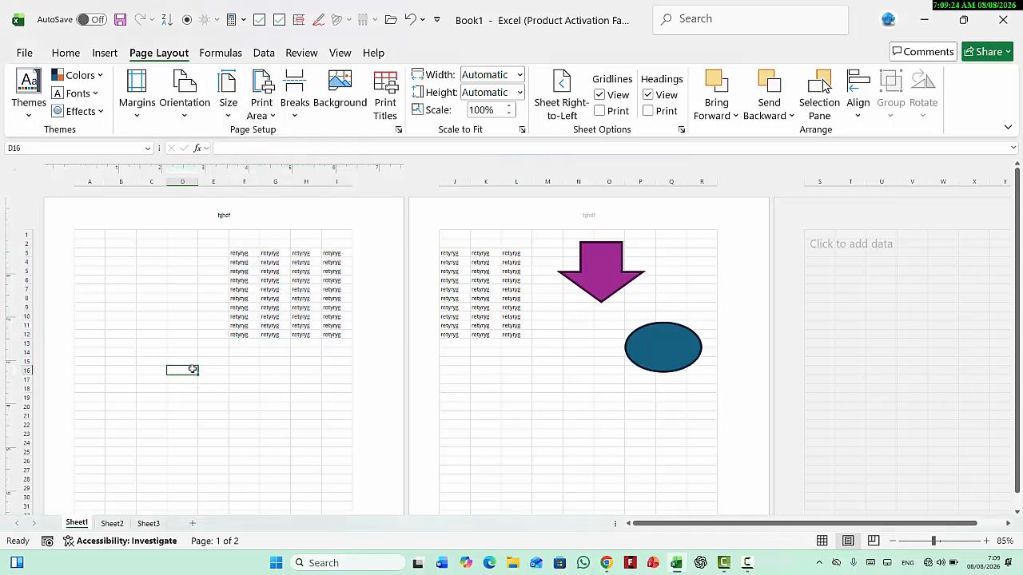
Step: Look through both pages of the worksheet in the print preview and return to the sheet
key("ctrl+p")
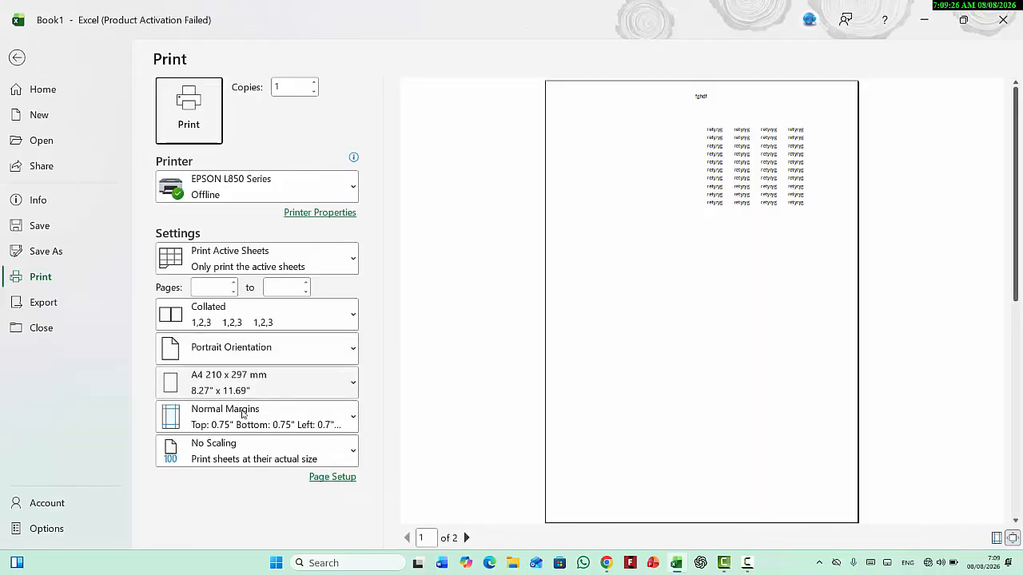
left_click(466, 537)
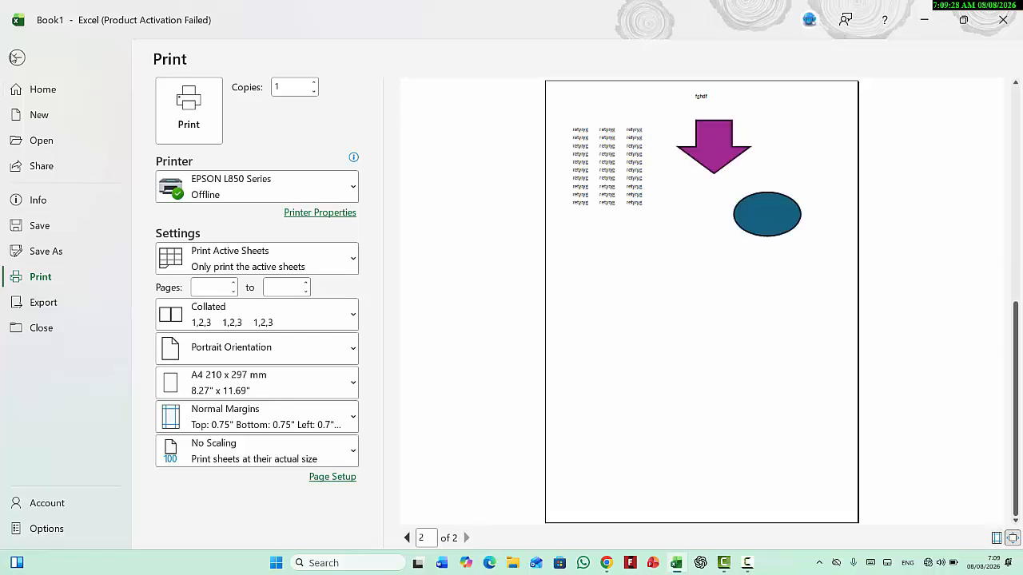
left_click(16, 58)
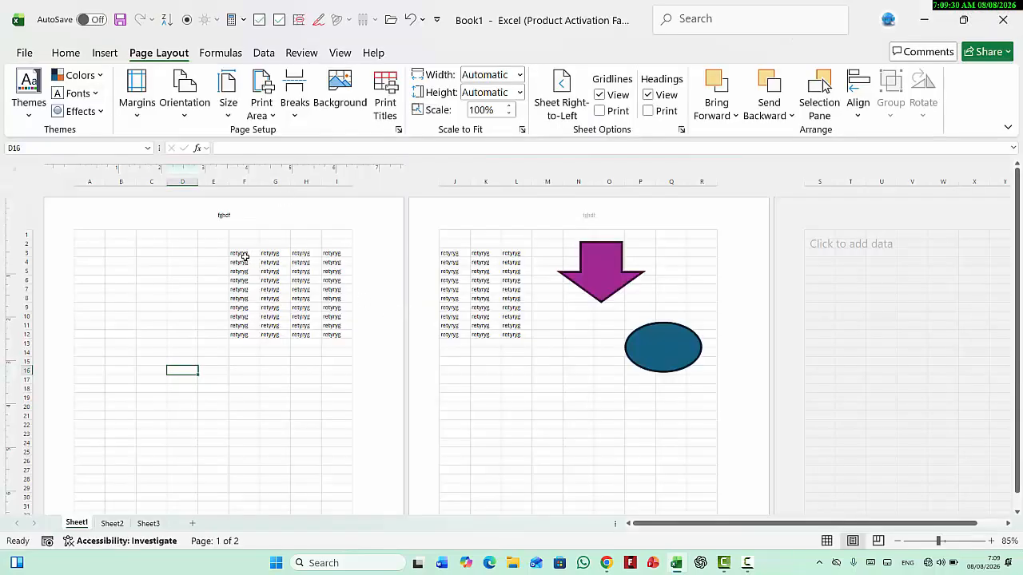
Step: Set the range F3:I12 as the print area and check it in the print preview
left_click_drag(238, 254, 337, 330)
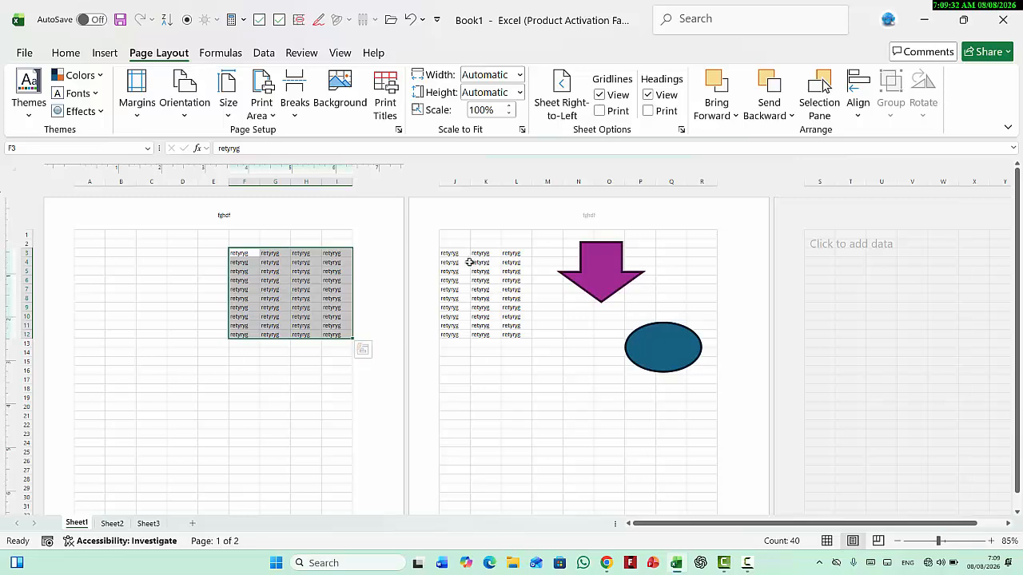
left_click_drag(462, 254, 521, 334)
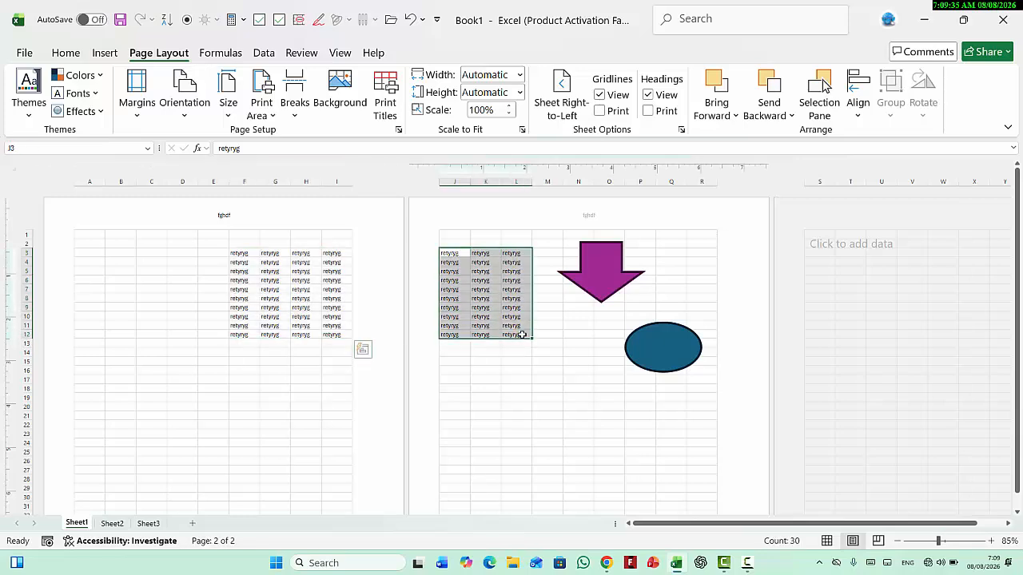
left_click(209, 315)
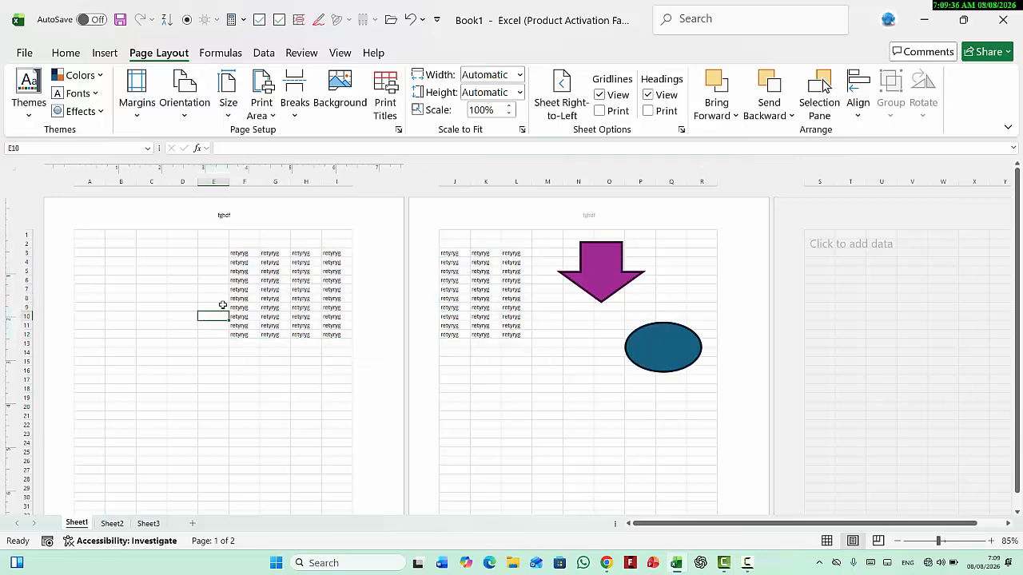
left_click_drag(238, 254, 332, 336)
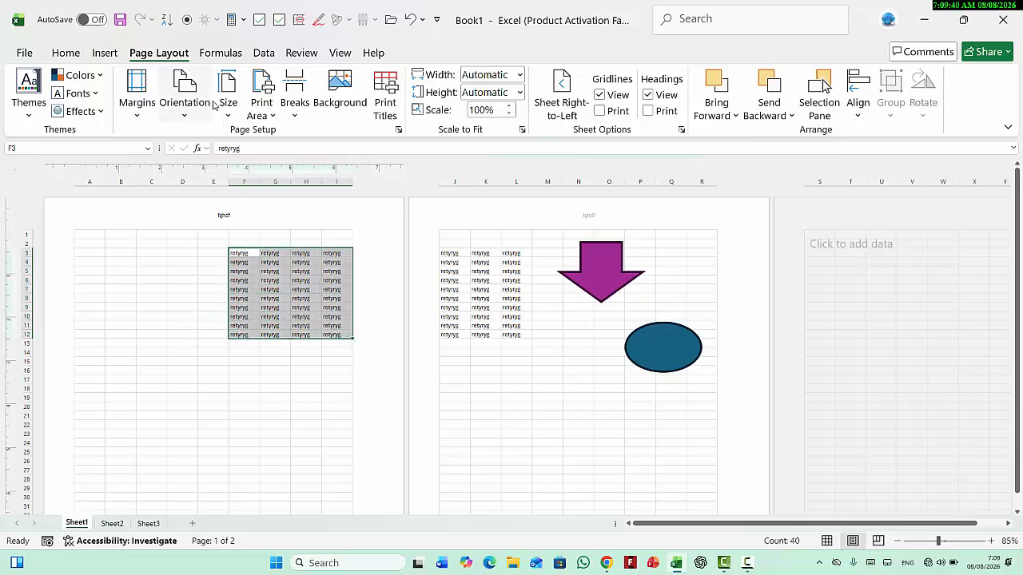
left_click(270, 115)
left_click(285, 134)
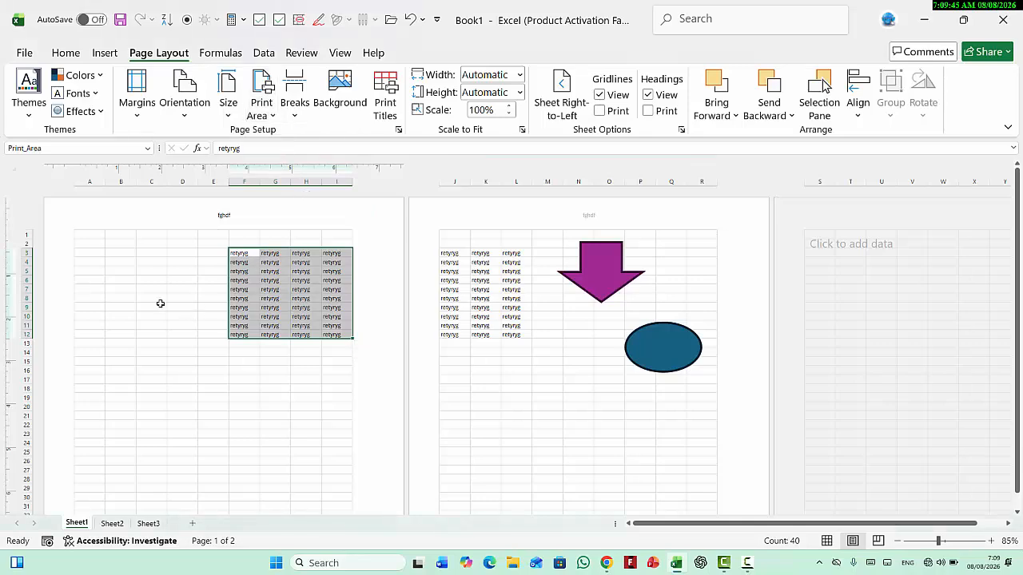
key("ctrl+p")
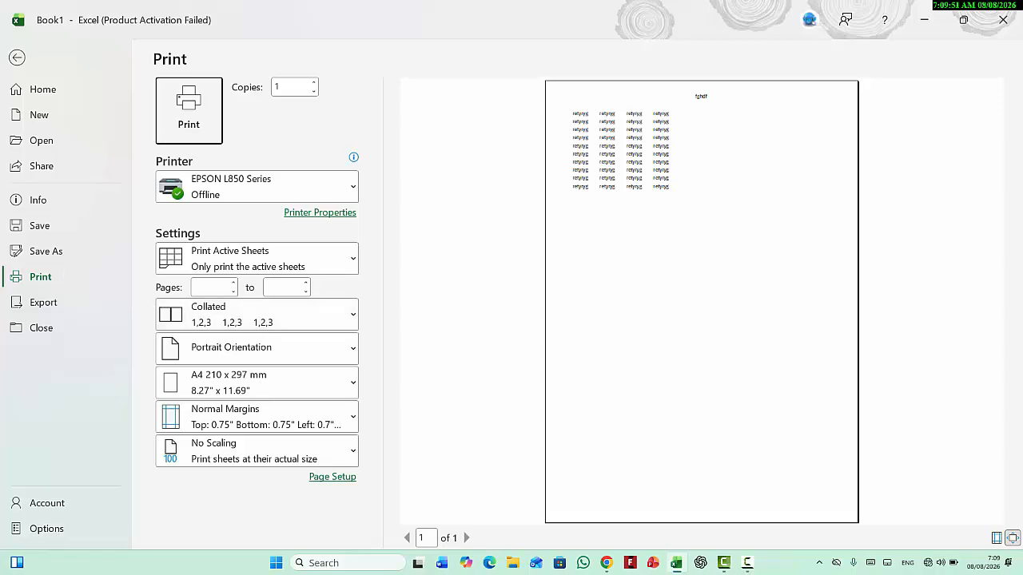
left_click(12, 62)
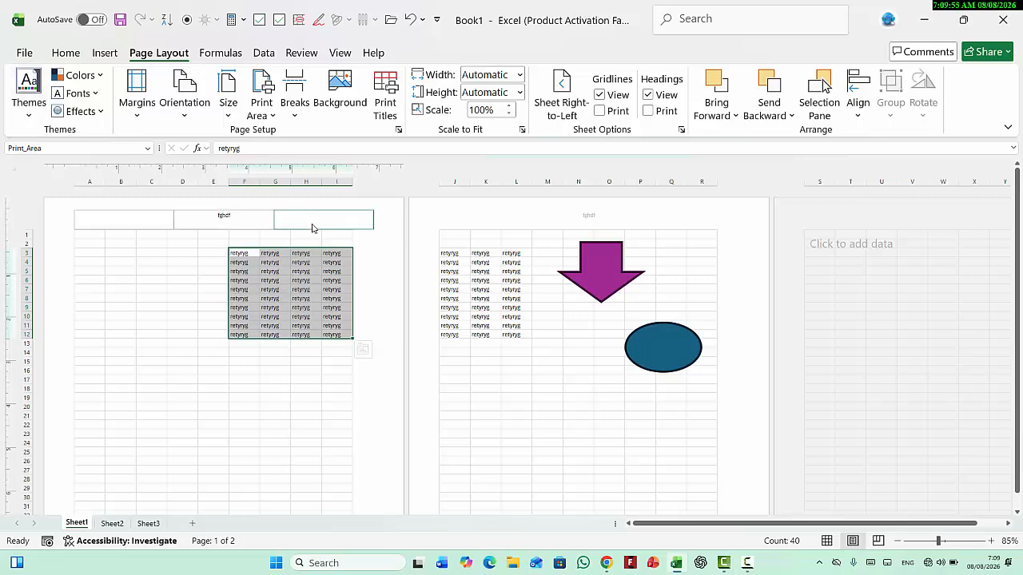
Step: Clear the print area and check the worksheet again in the print preview
left_click(261, 96)
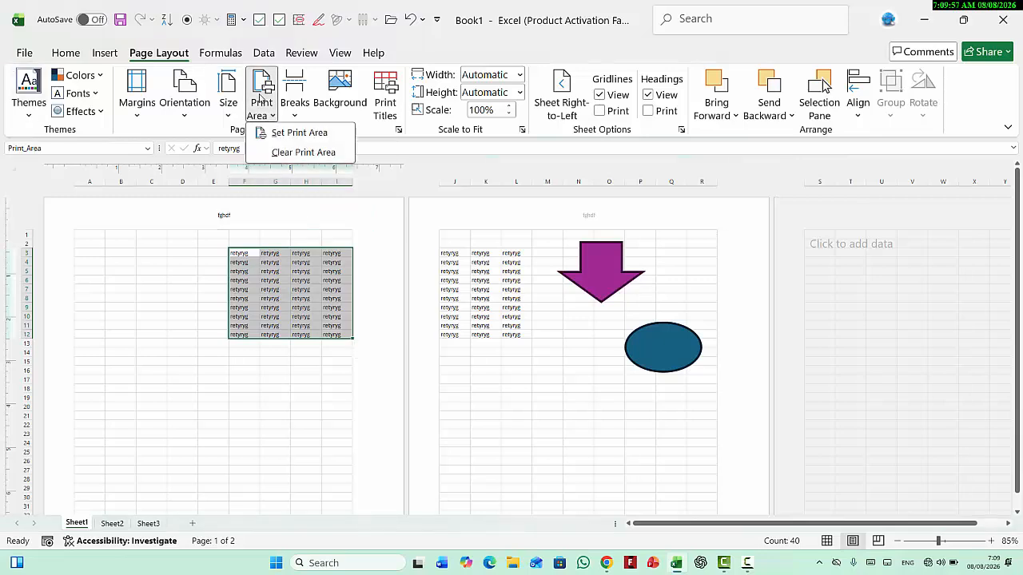
left_click(328, 155)
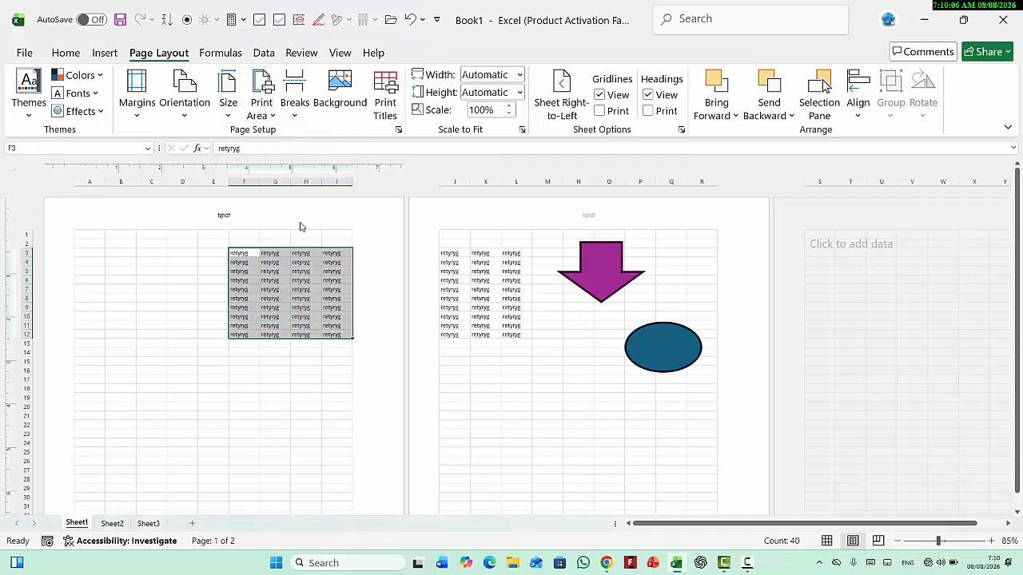
left_click(186, 304)
key("ctrl+p")
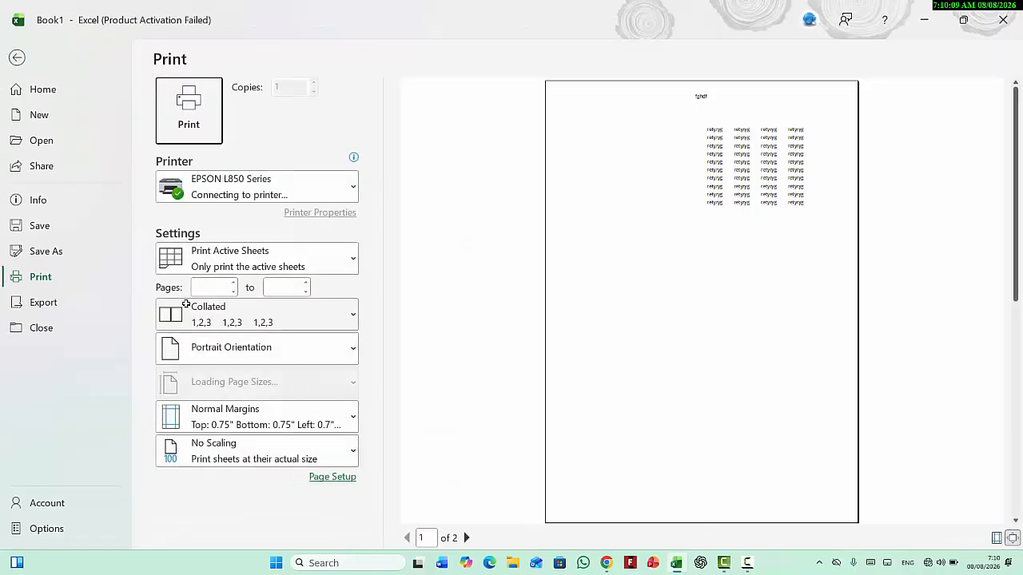
left_click(17, 58)
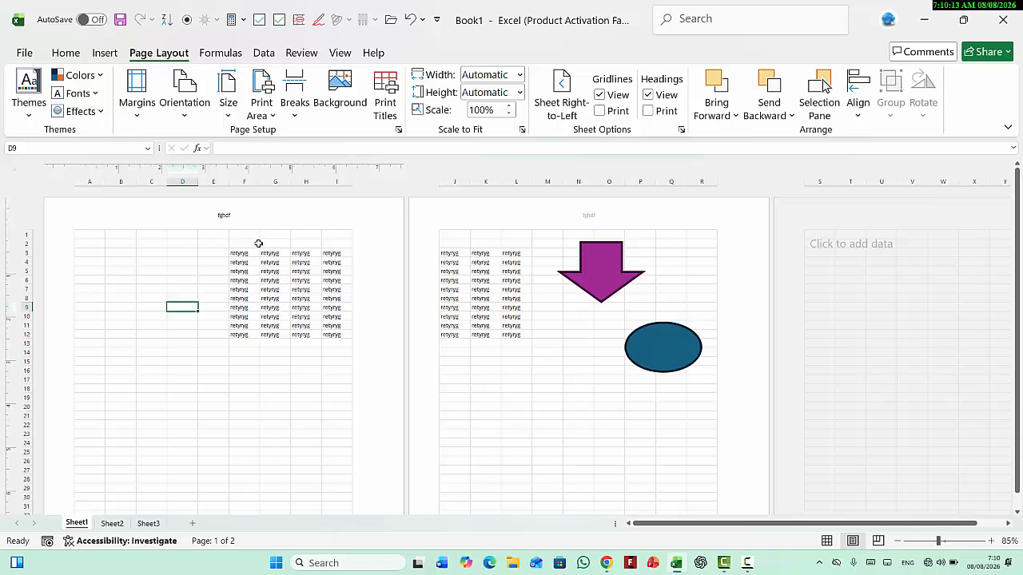
Step: View the page break options and clear the sample text in E3:I13 and J3:L12 on both pages
left_click(291, 114)
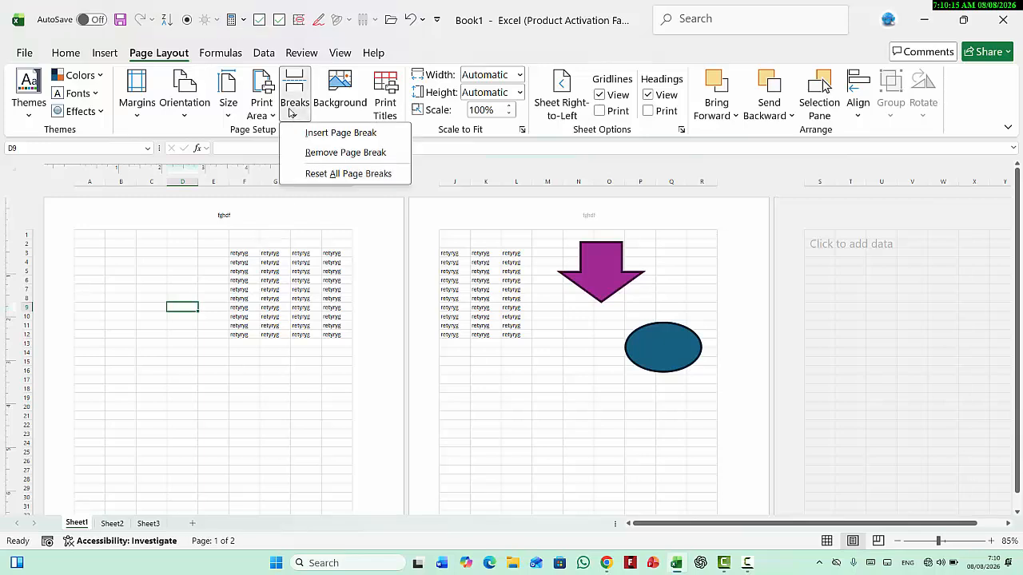
left_click(291, 114)
left_click_drag(216, 252, 337, 339)
key("Delete")
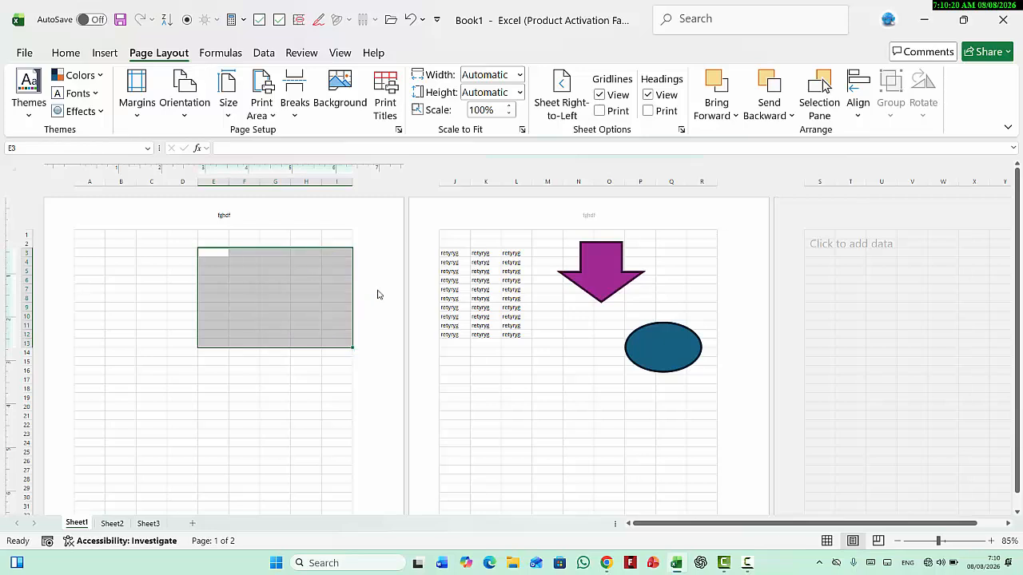
left_click_drag(464, 247, 520, 338)
left_click(270, 329)
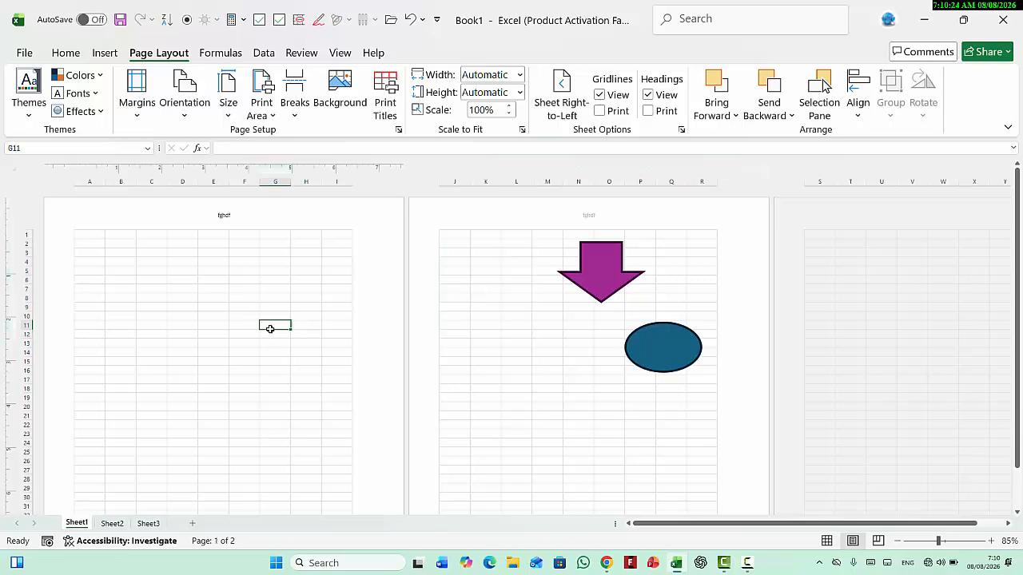
Step: Fill the whole range A1:I188 with the sample text "gdfd" in one entry
scroll(270, 329, "up", 2, "ctrl")
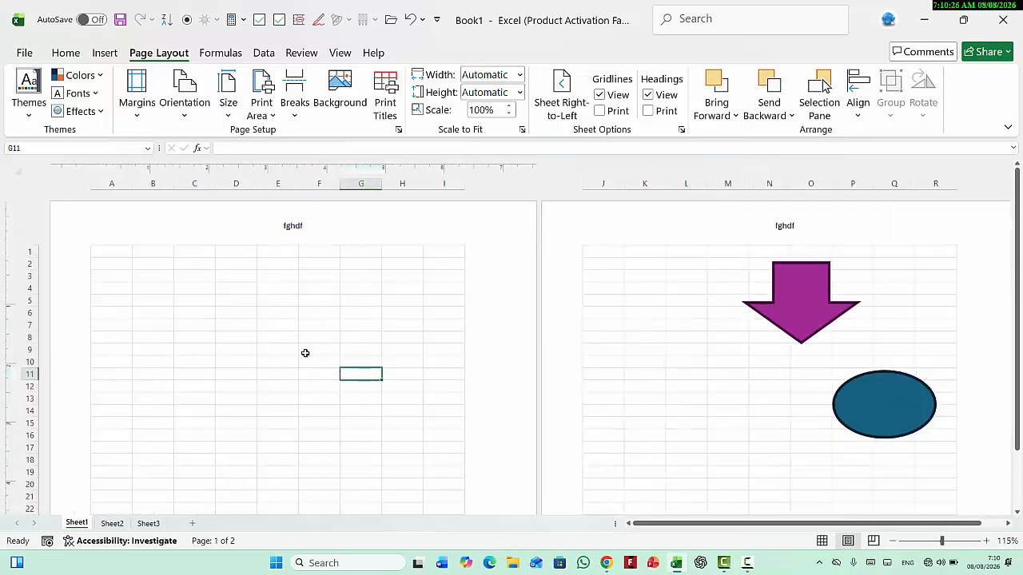
left_click_drag(108, 250, 442, 273)
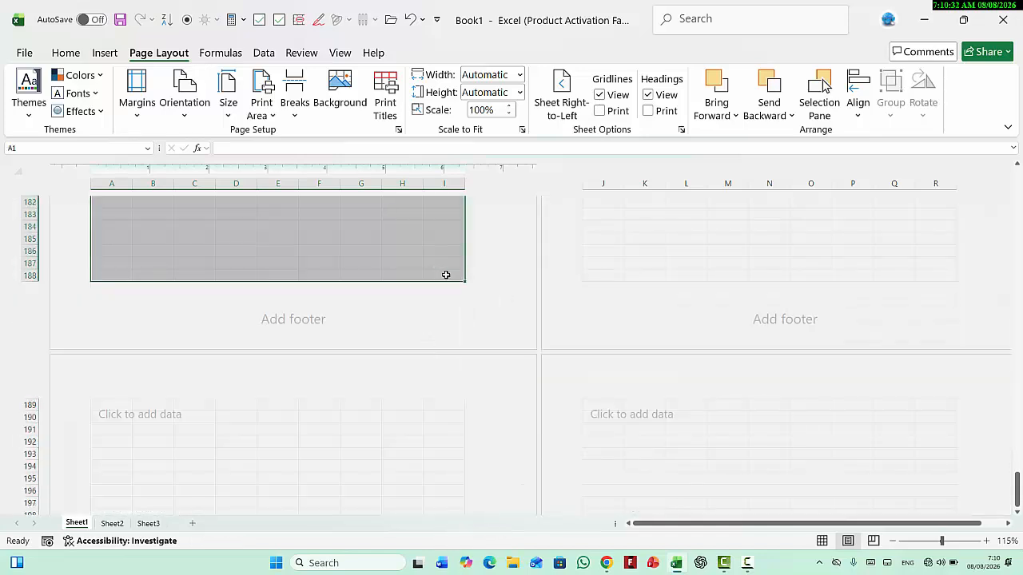
type("gdfd")
key("ctrl+Return")
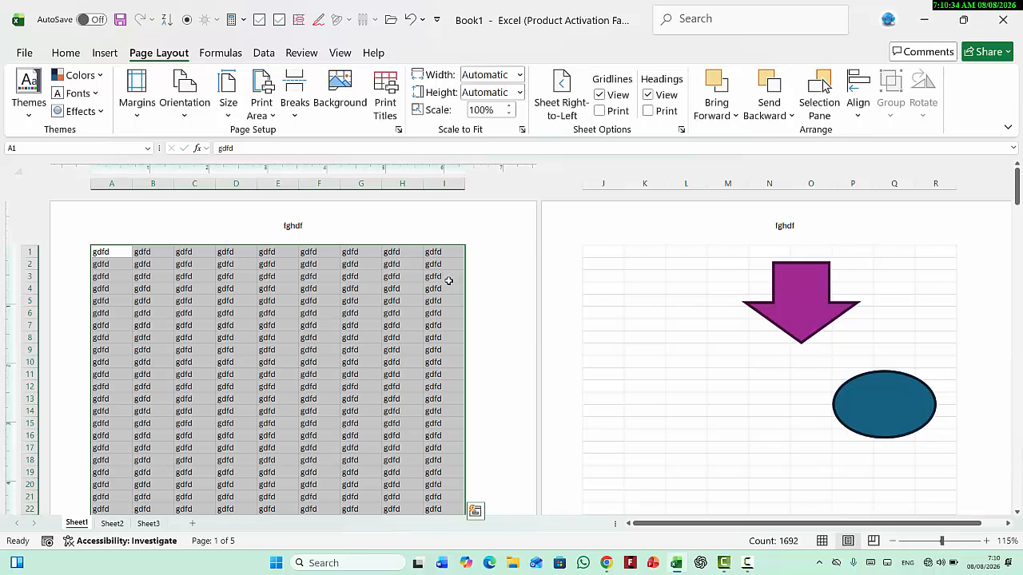
Step: Delete the purple down arrow and the blue ellipse from the second page
left_click(785, 297)
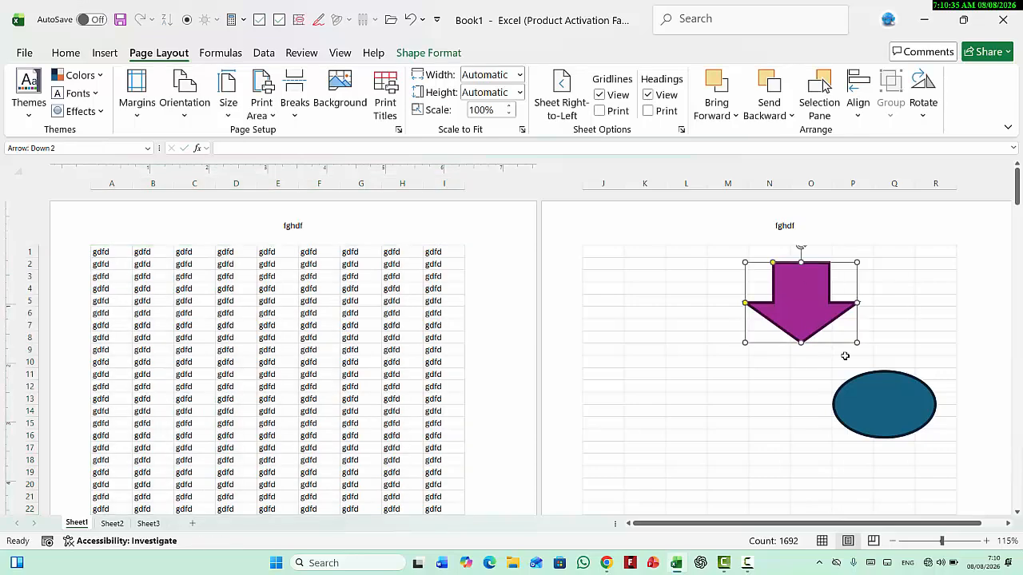
key("Delete")
left_click(874, 400)
key("Delete")
left_click(392, 300)
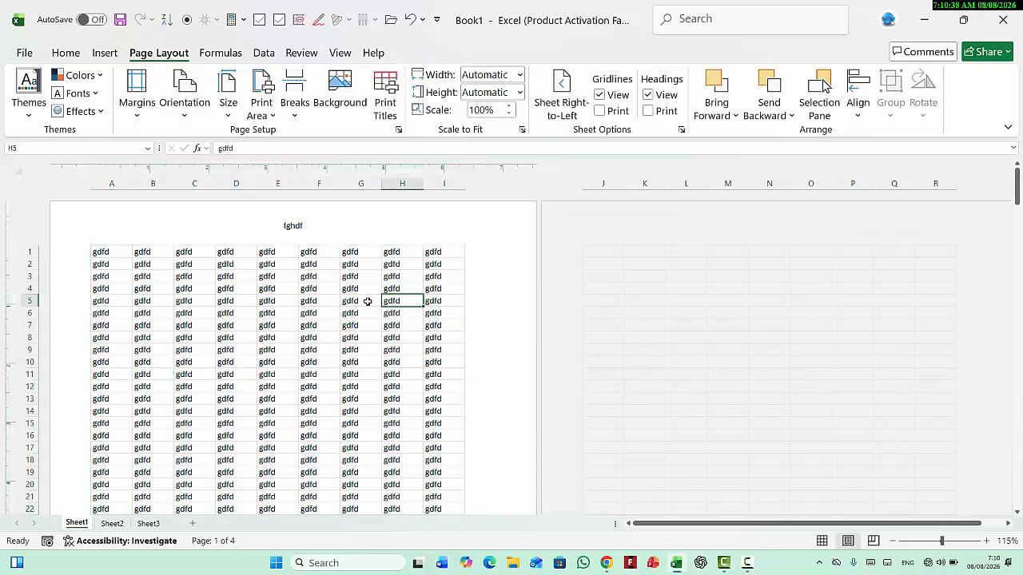
Step: Page through the filled worksheet in the print preview up to its last page
key("ctrl+p")
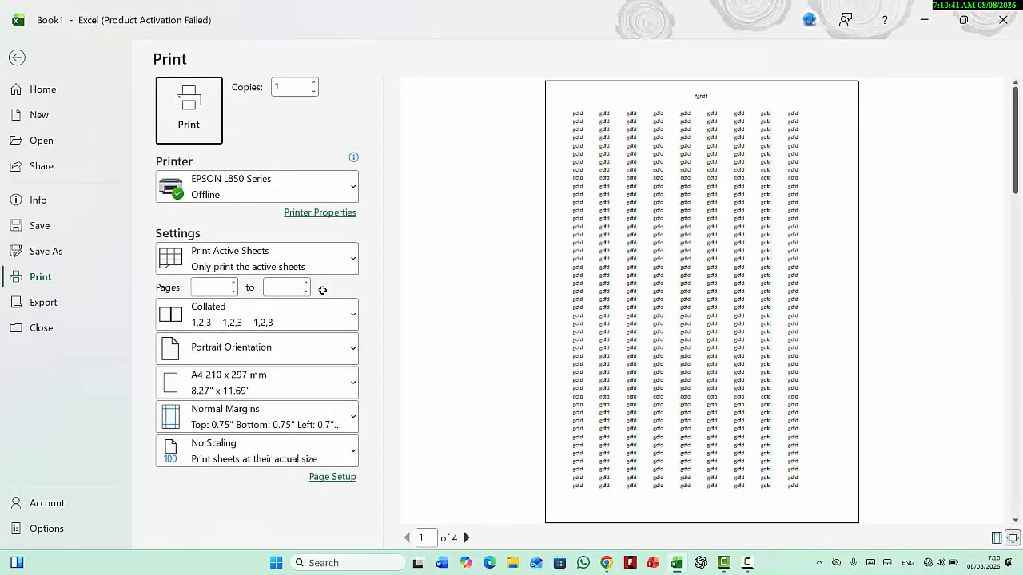
left_click(467, 537)
left_click(466, 538)
left_click(465, 537)
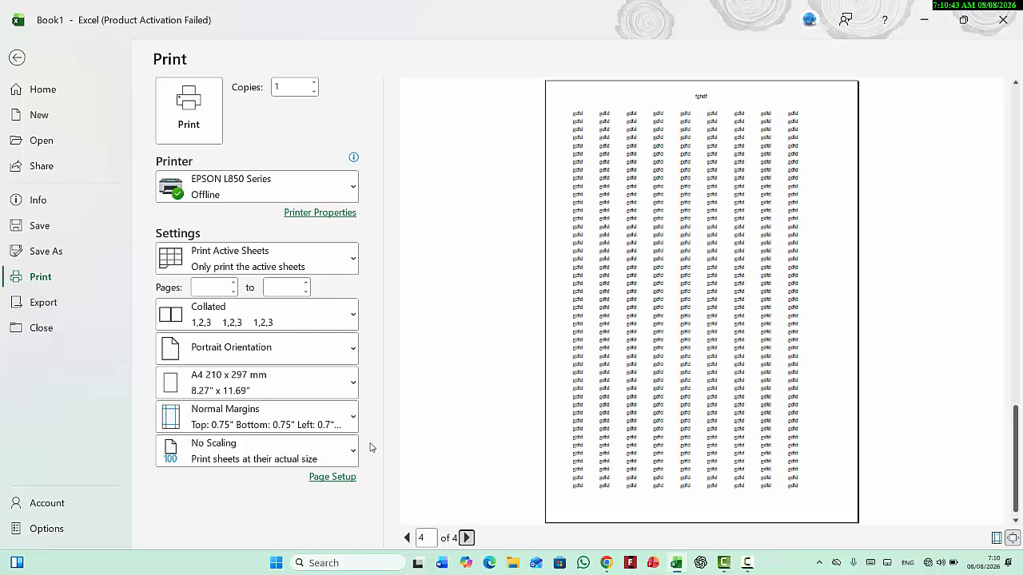
left_click(17, 59)
Step: Clear the sample text from pages two to four, range A48:I188, keeping only the first page's text
scroll(274, 301, "down", 10)
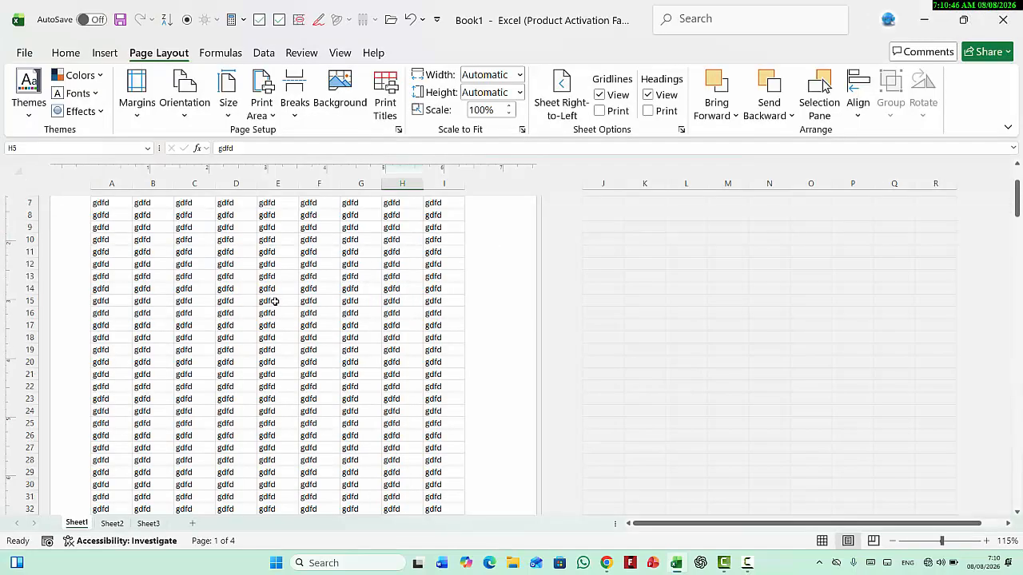
scroll(274, 301, "down", 10)
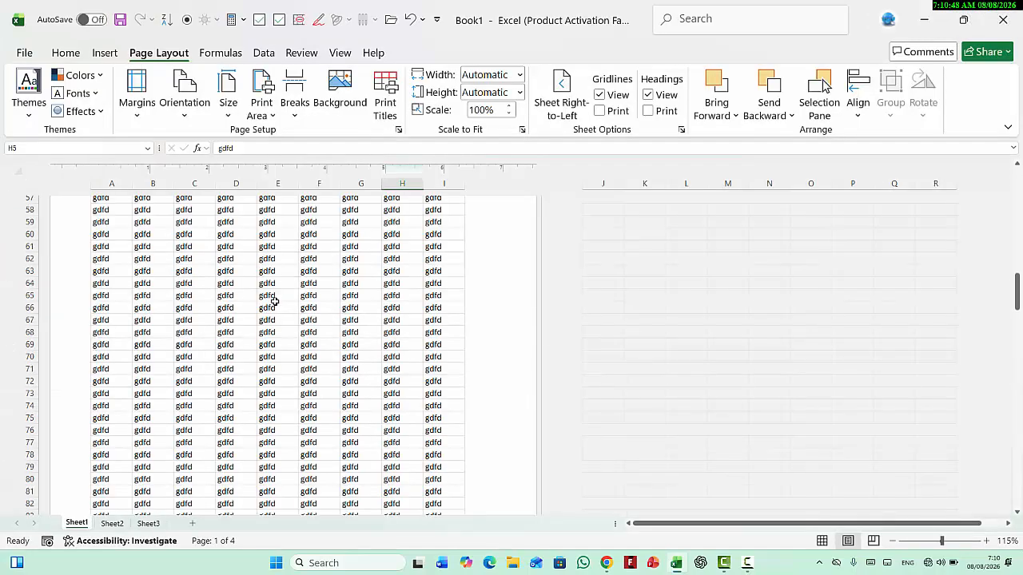
scroll(274, 301, "down", 6, "ctrl")
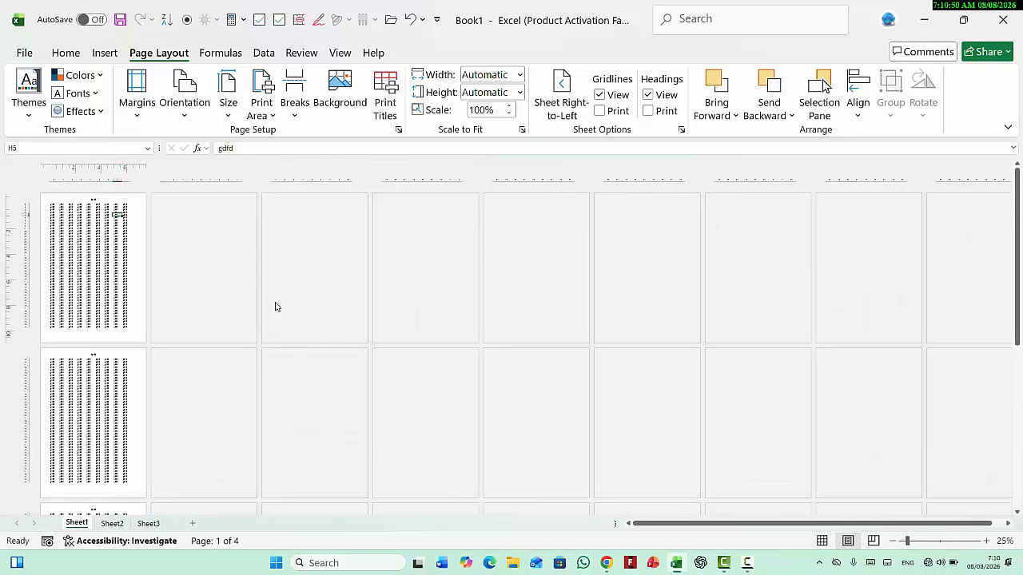
scroll(275, 303, "down", 2)
scroll(263, 344, "down", 5)
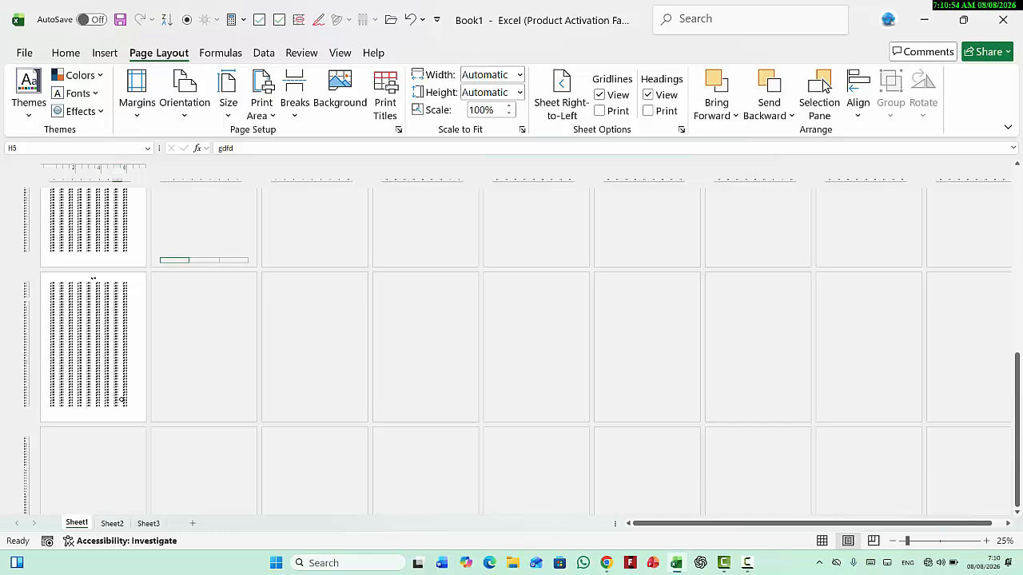
left_click_drag(59, 205, 48, 357)
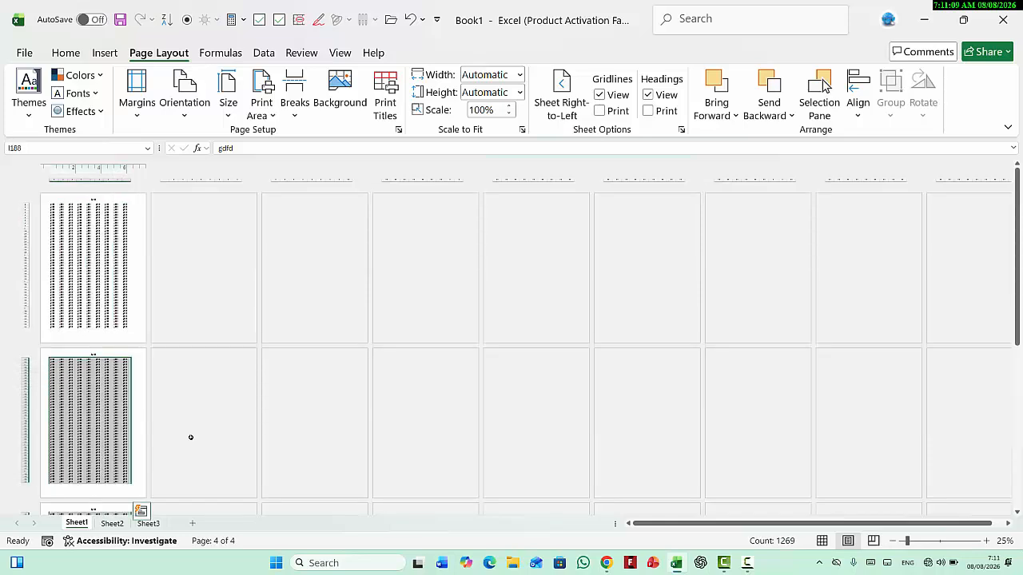
key("Delete")
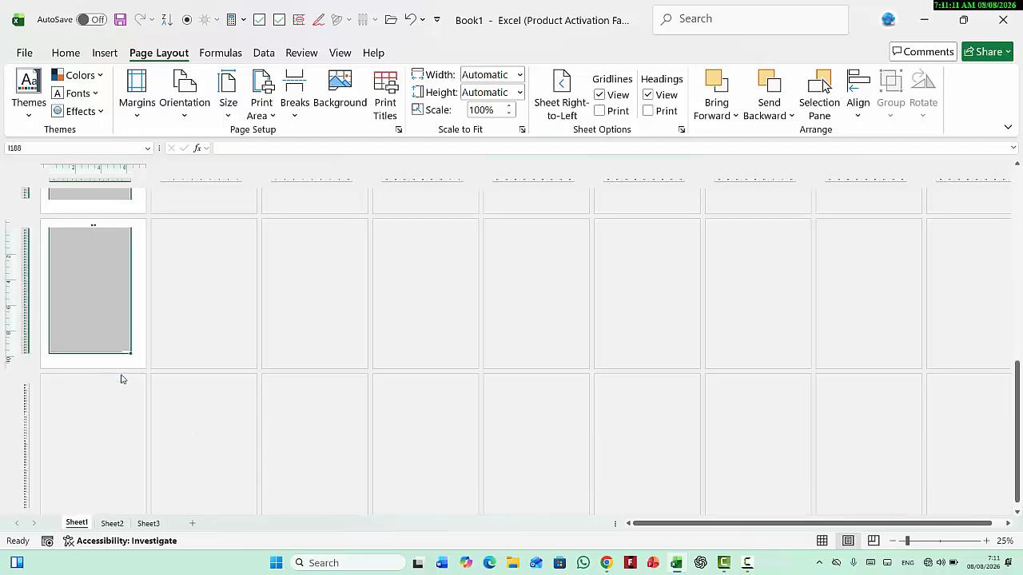
Step: Select cell G36 on the first page and check the remaining printout in the print preview
scroll(121, 378, "up", 10)
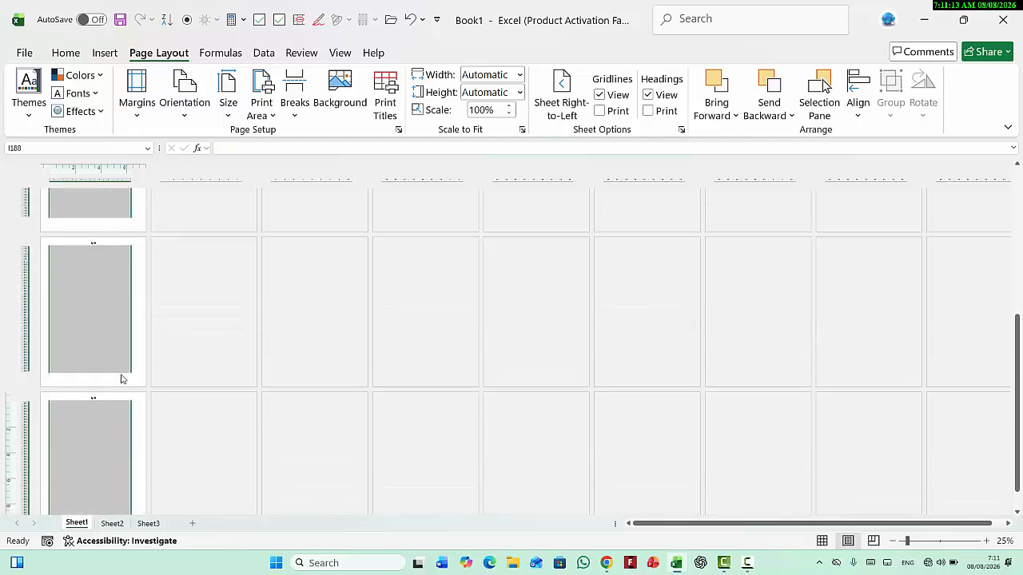
scroll(121, 379, "up", 12)
left_click(101, 257)
left_click(114, 219)
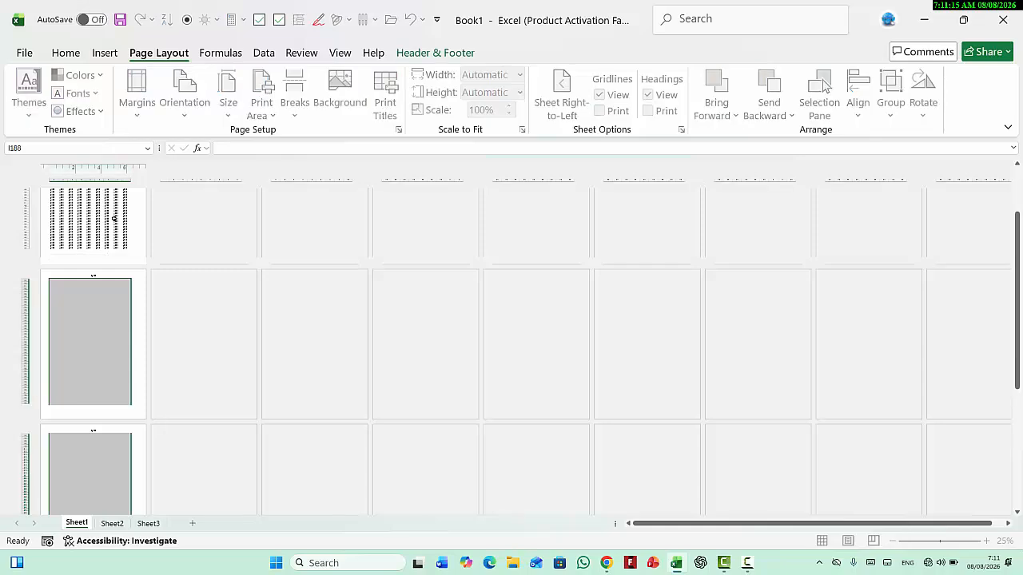
key("ctrl+p")
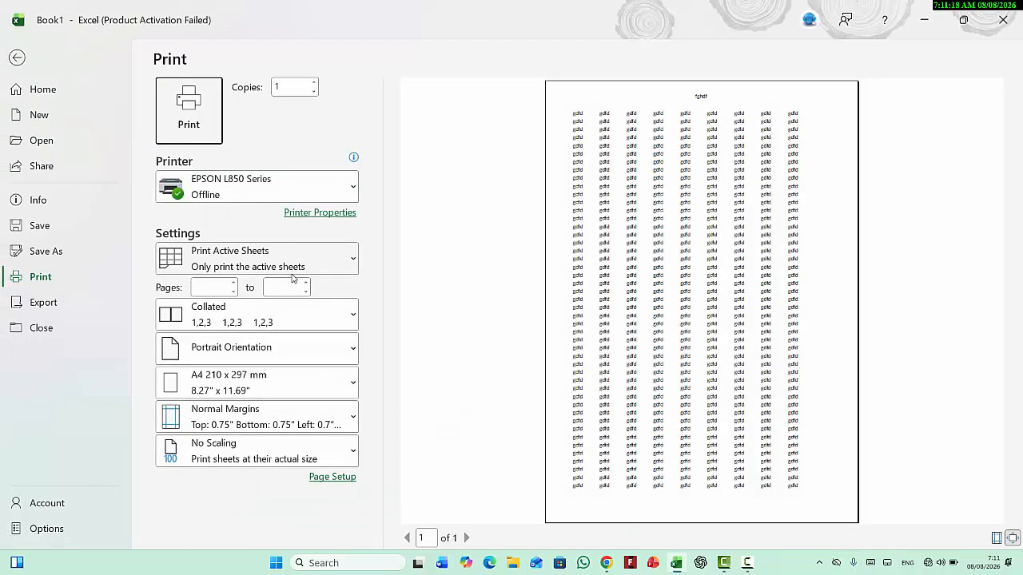
left_click(466, 538)
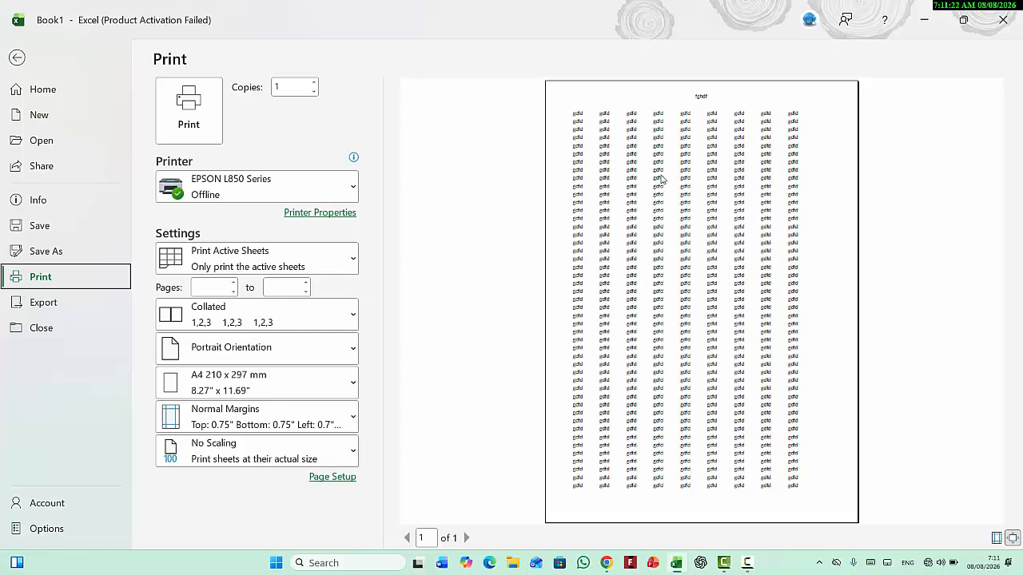
left_click(23, 60)
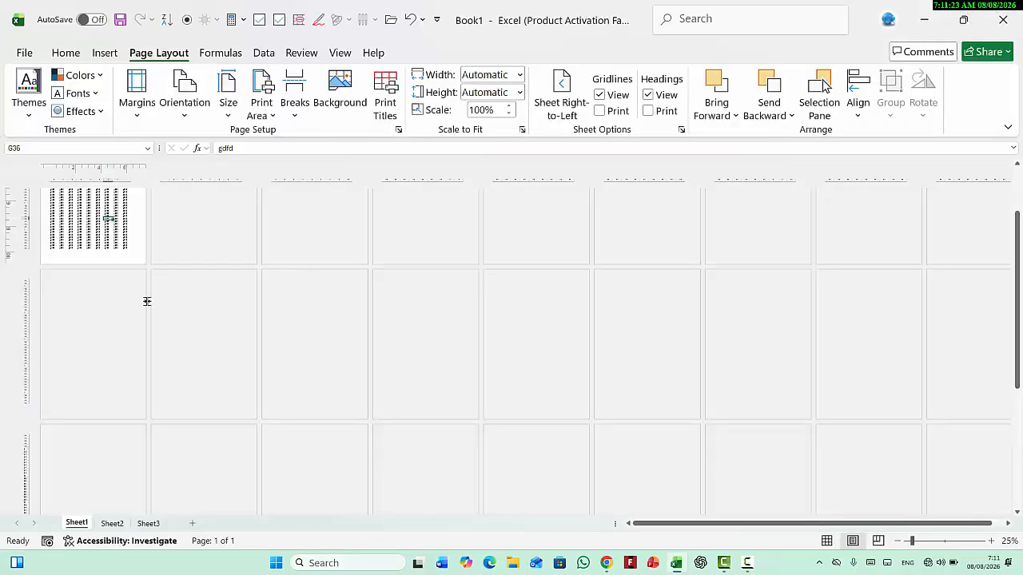
Step: Insert a page break at cell A29 so that row 29 starts a new page
scroll(122, 266, "up", 7, "ctrl")
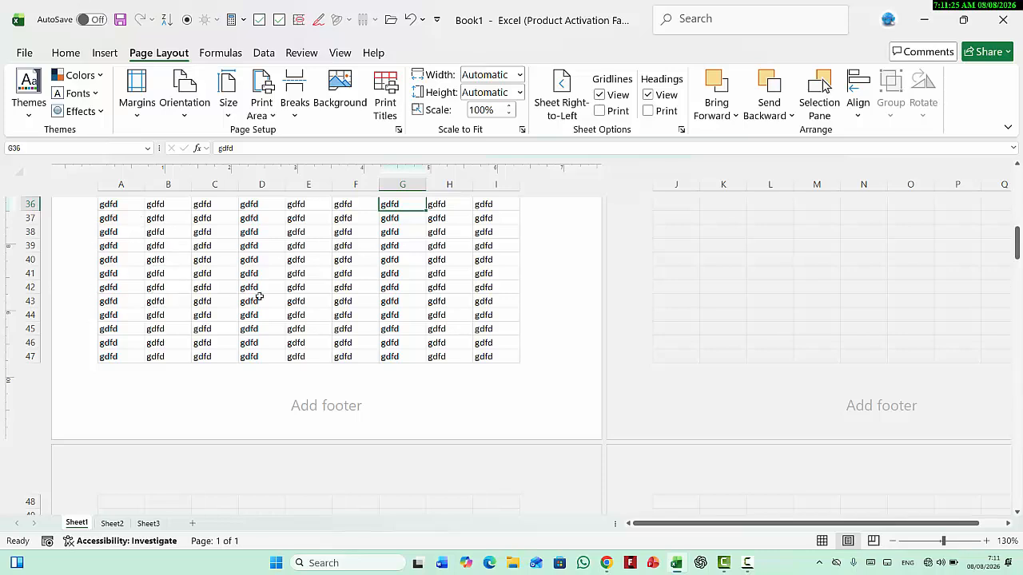
scroll(258, 295, "up", 12)
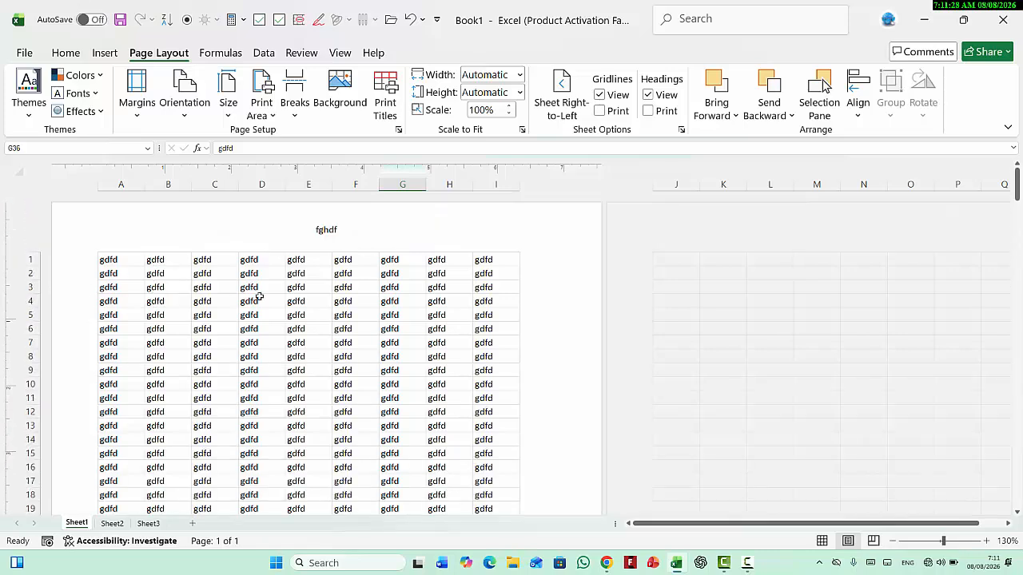
scroll(240, 344, "down", 7)
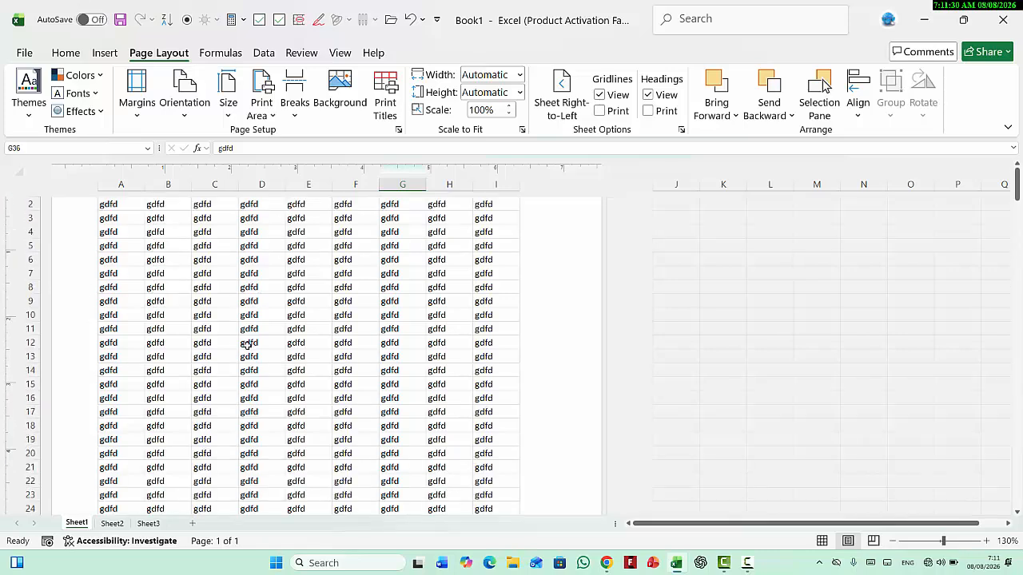
left_click(111, 286)
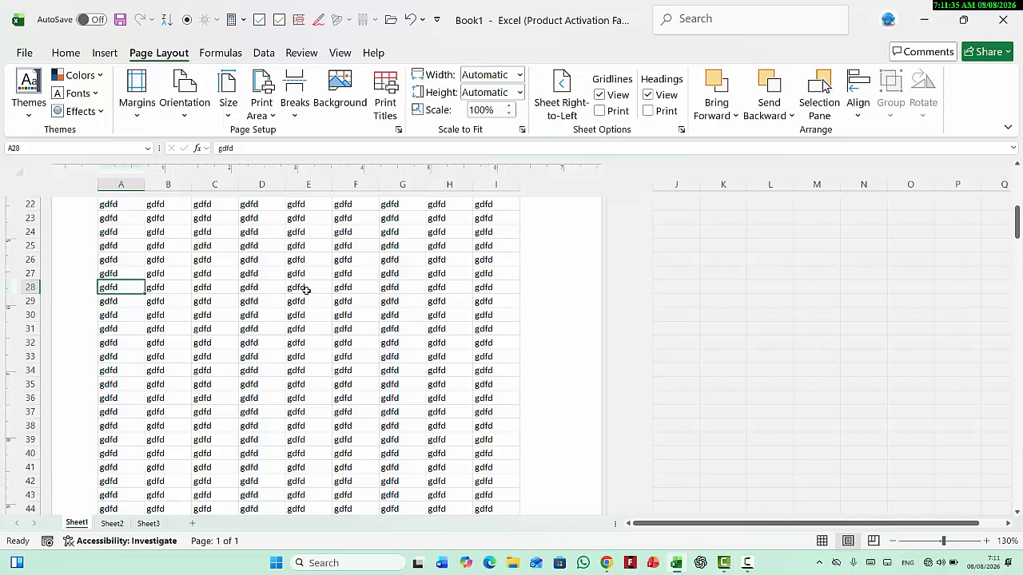
left_click(120, 301)
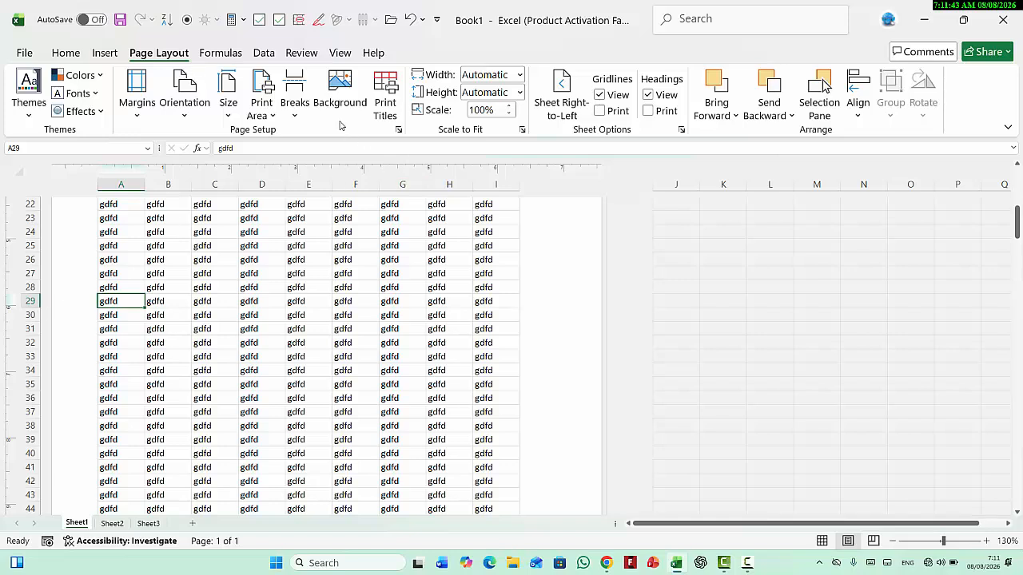
left_click(294, 104)
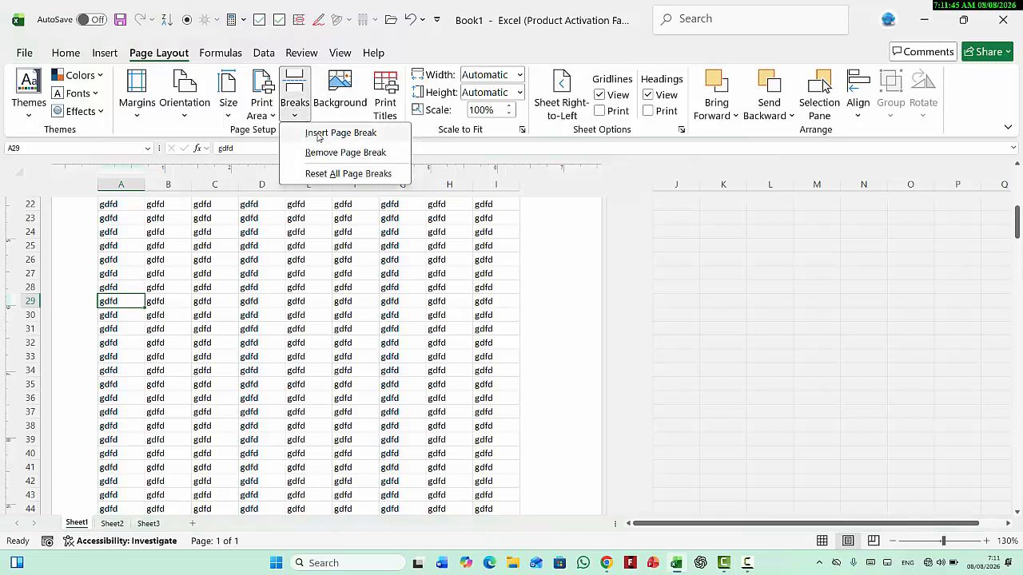
left_click(359, 138)
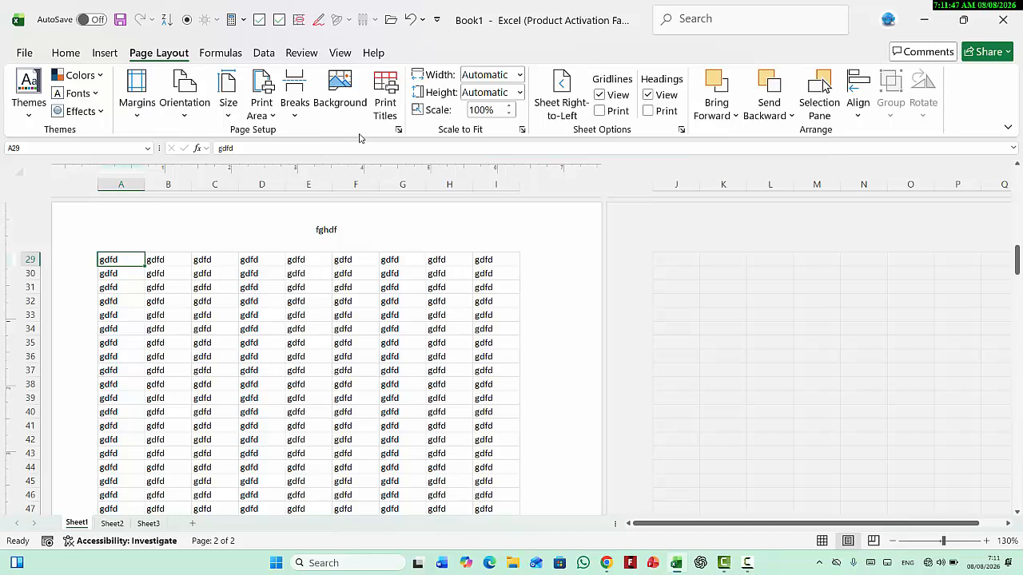
Step: Check in the print preview how the rows are split between the two pages
key("ctrl+p")
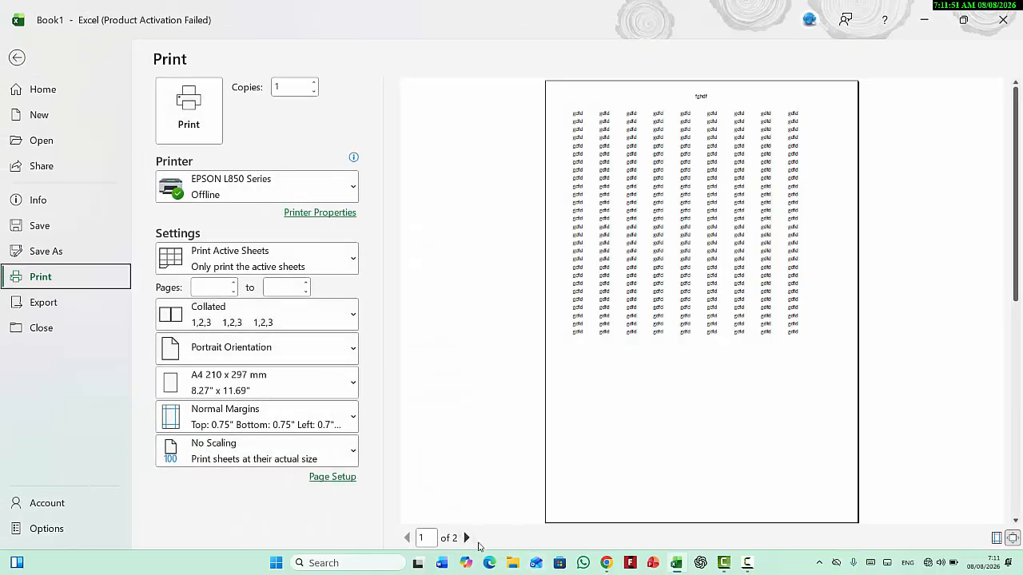
left_click(467, 538)
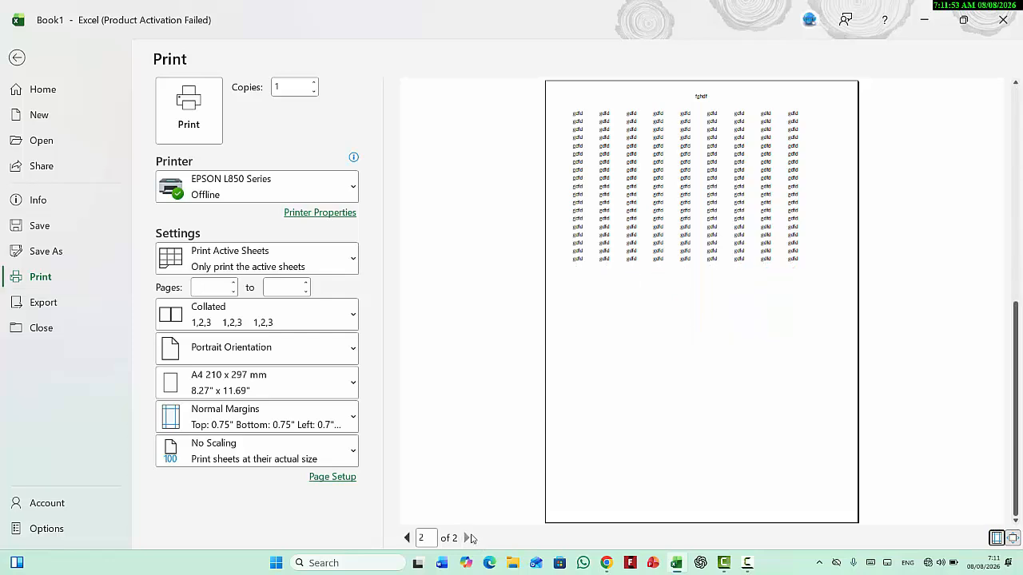
left_click(408, 538)
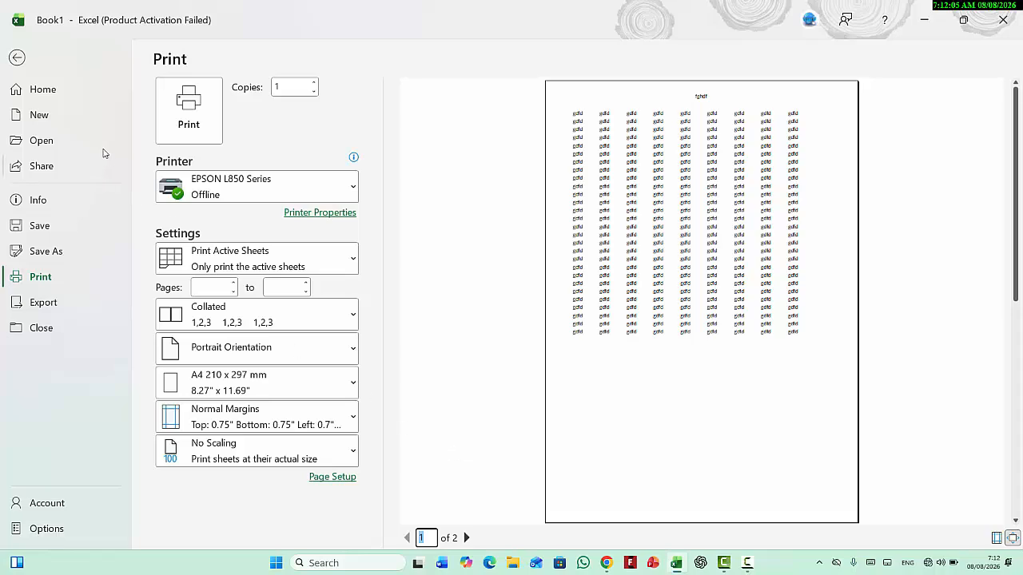
left_click(19, 61)
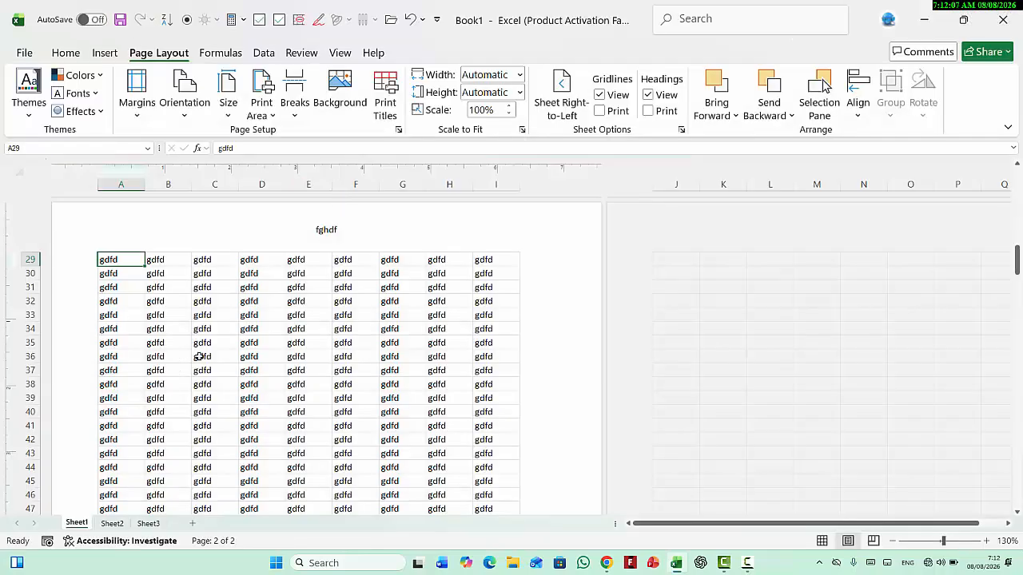
Step: Insert a page break at cell E1 so that column E starts a new page
scroll(218, 342, "down", 5)
scroll(222, 339, "up", 3)
scroll(222, 338, "down", 12)
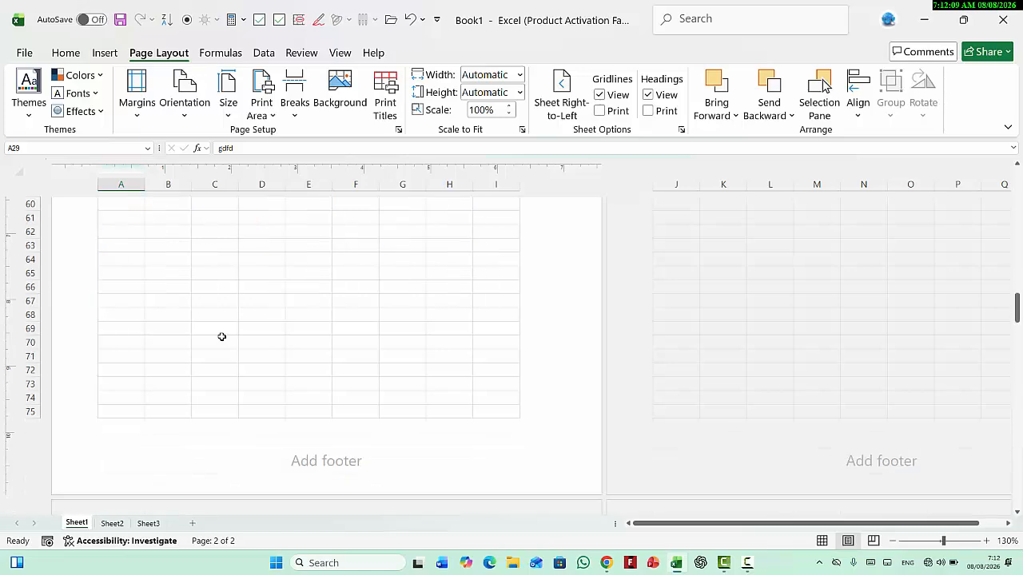
scroll(221, 337, "up", 8)
scroll(222, 336, "up", 10)
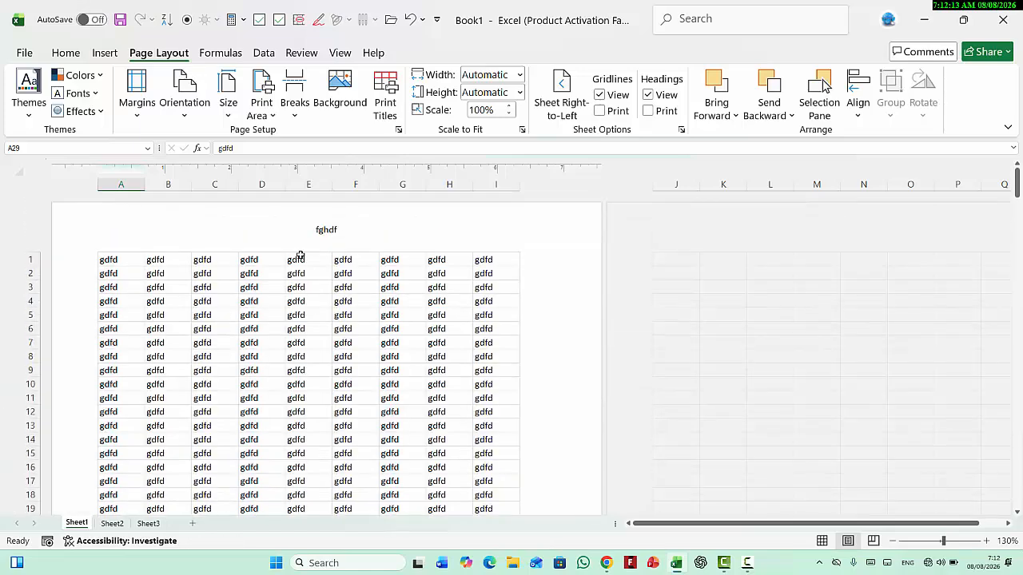
left_click(301, 259)
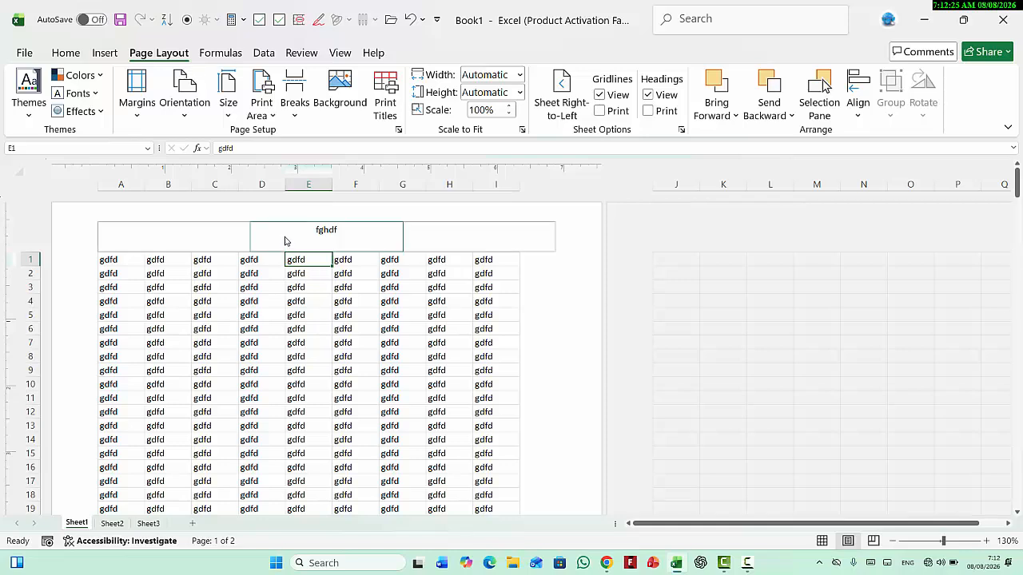
left_click(294, 100)
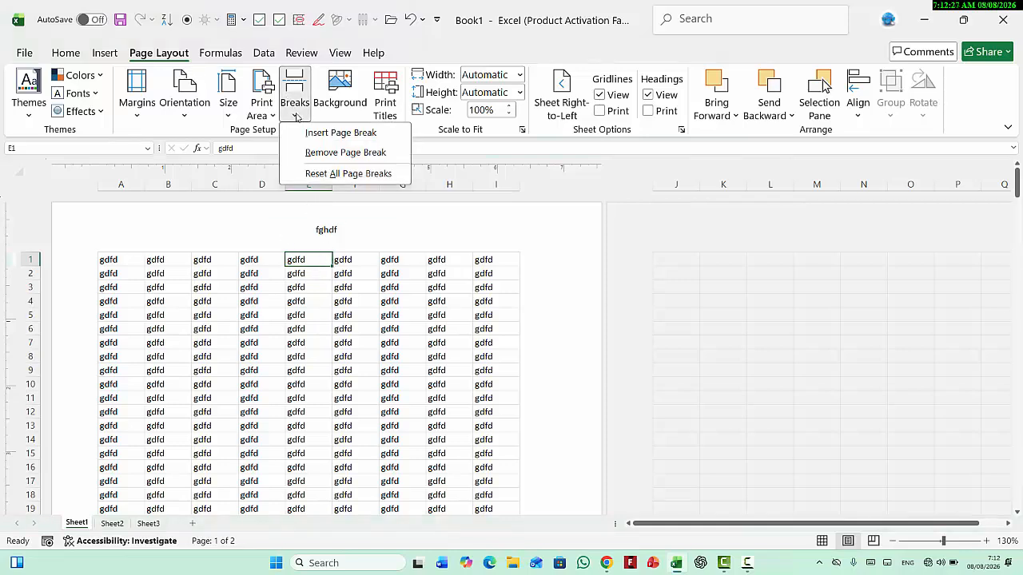
left_click(339, 134)
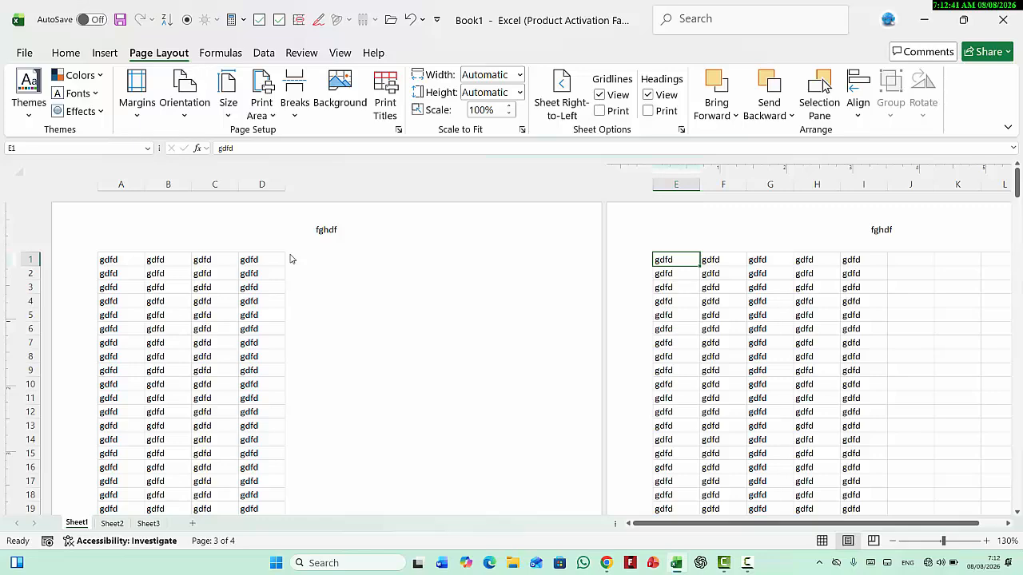
Step: Page through the worksheet in the print preview to check the split by both rows and columns
key("ctrl+p")
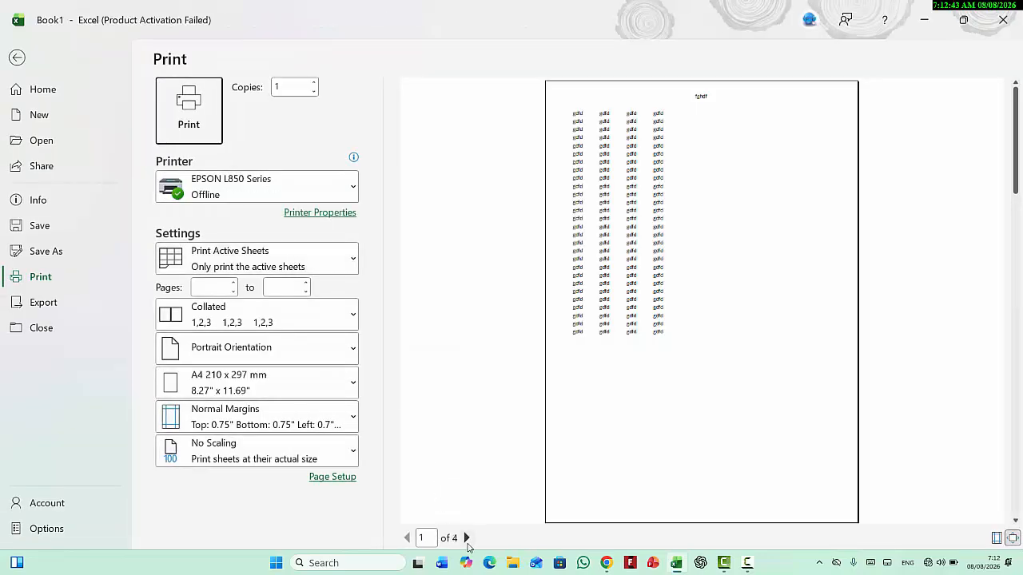
left_click(467, 538)
left_click(466, 538)
left_click(466, 537)
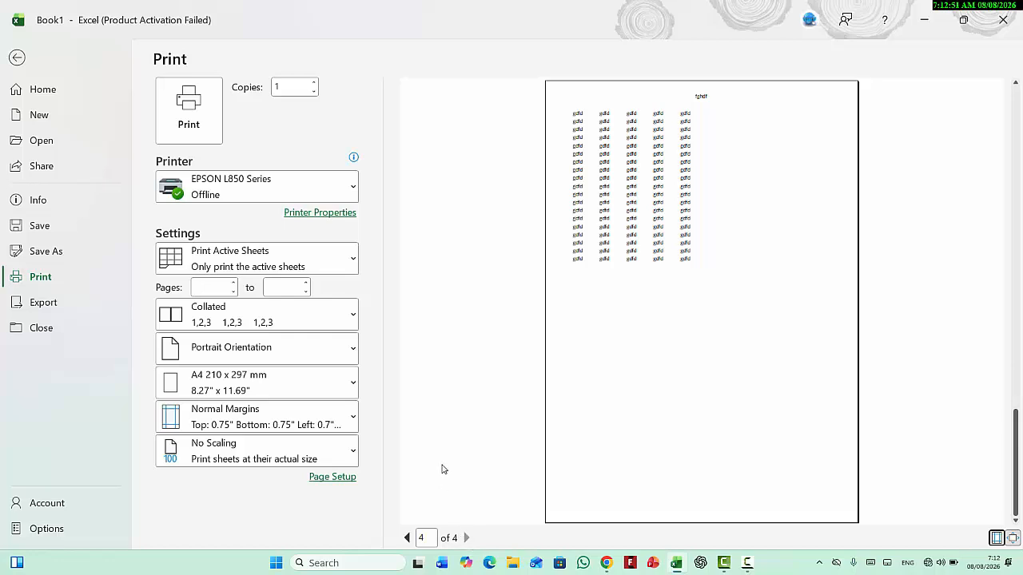
left_click(15, 57)
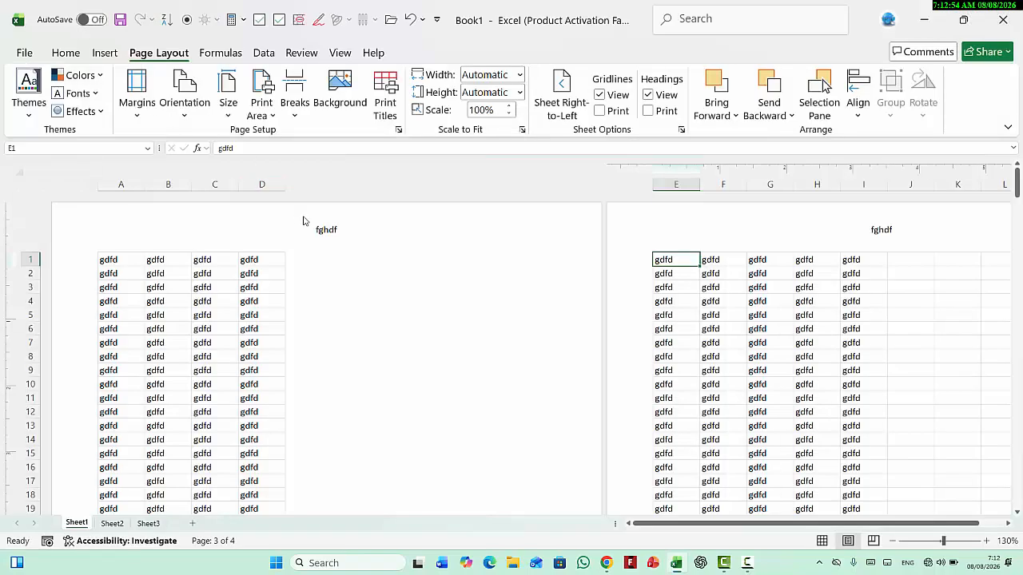
Step: Review the options for inserting, removing and resetting page breaks without applying any
left_click(295, 112)
left_click(264, 329)
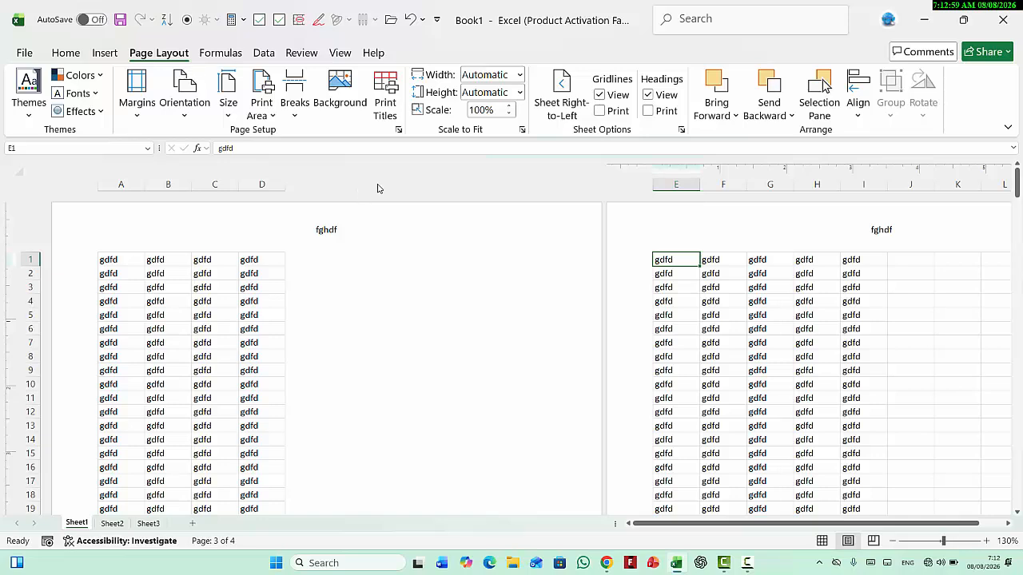
left_click(294, 102)
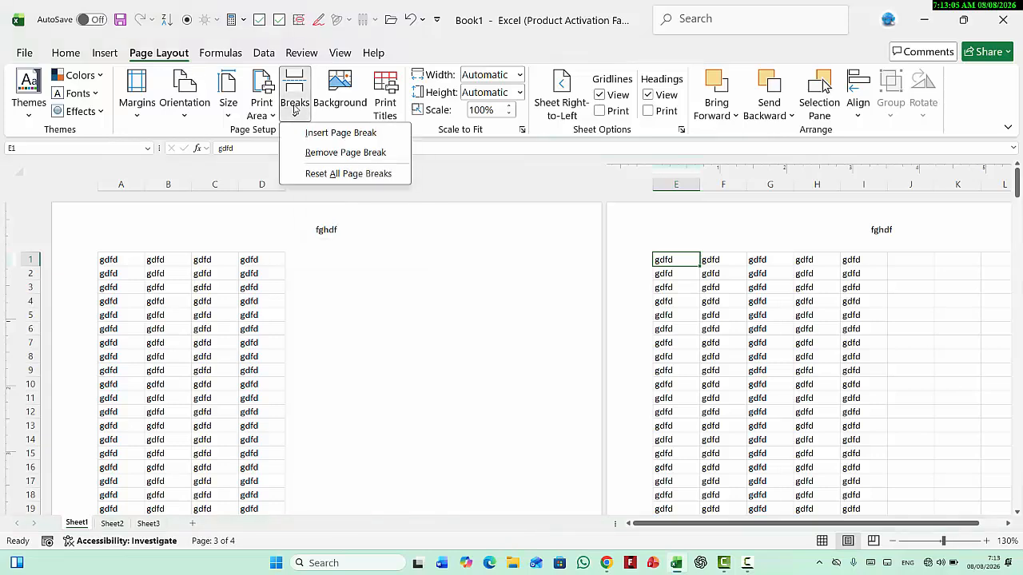
left_click(294, 280)
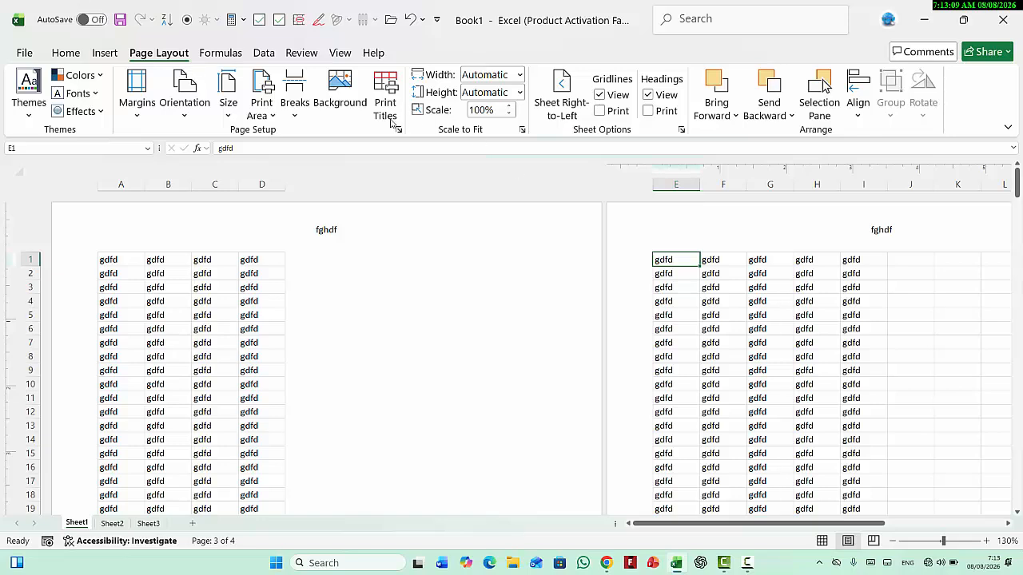
Step: Remove the page break before column E and reset all page breaks on the sheet
left_click(296, 105)
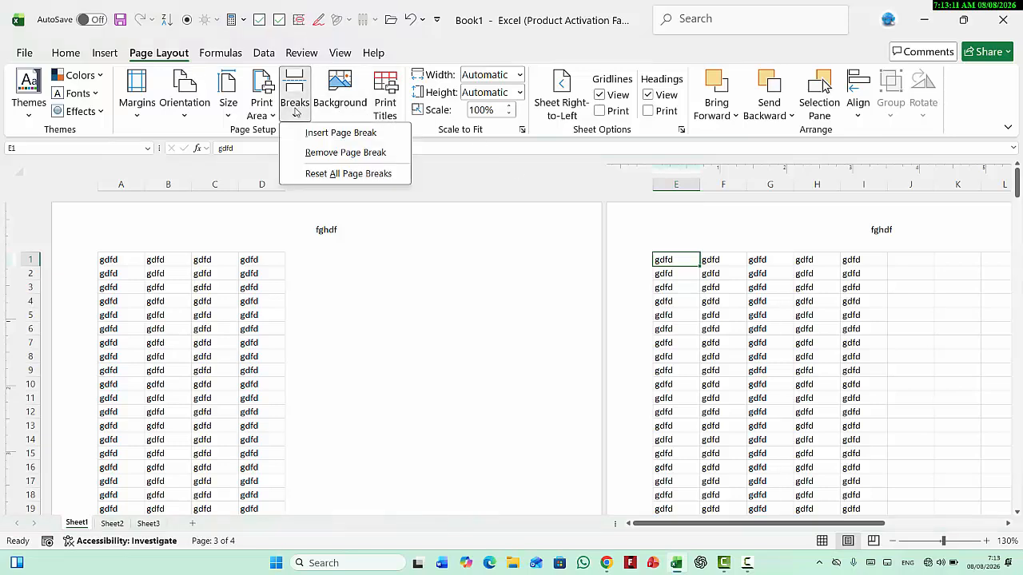
left_click(319, 153)
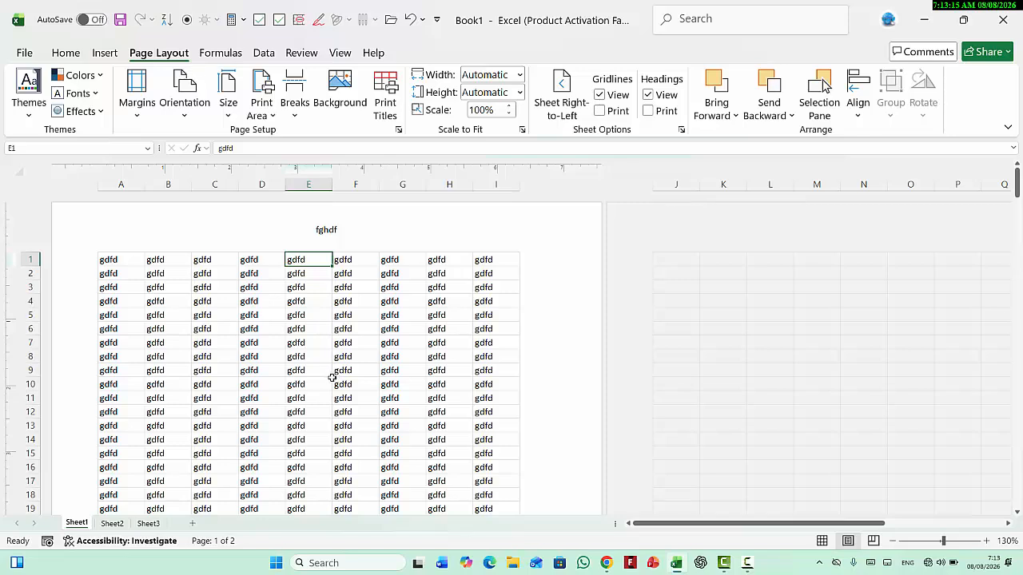
left_click(302, 119)
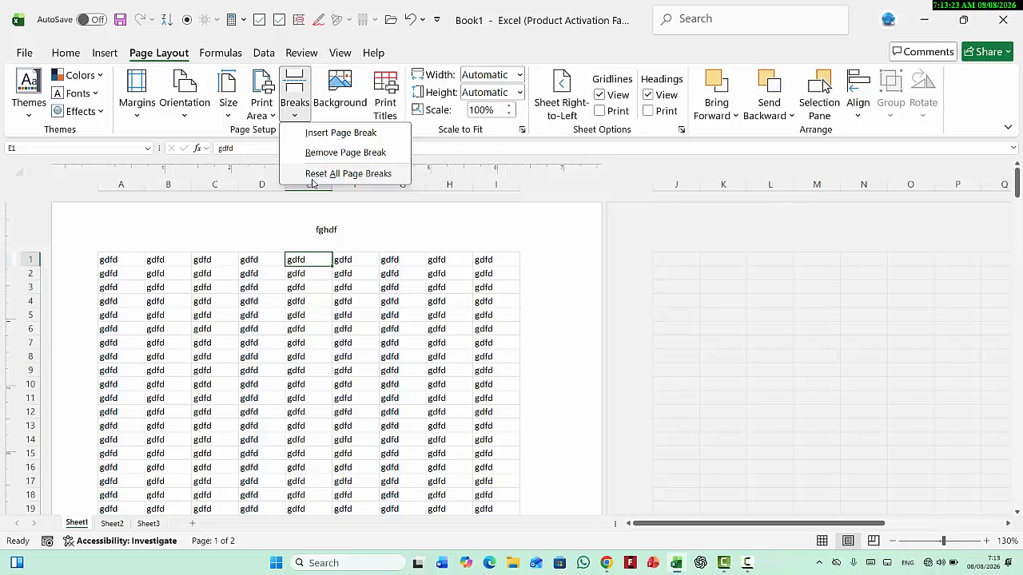
left_click(364, 173)
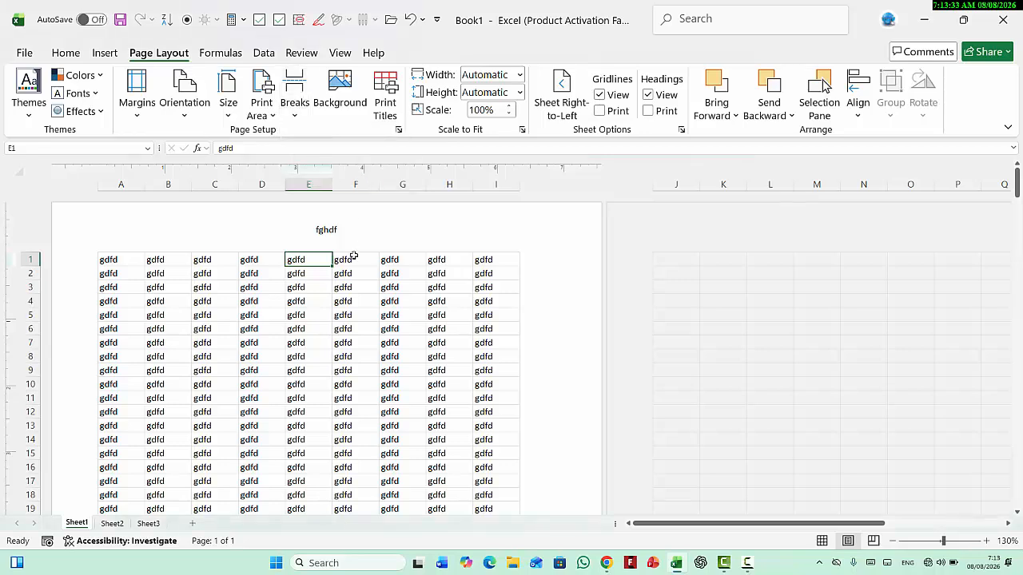
Step: Check the sheet's page split in the print preview, and switch the worksheet to Normal view
key("ctrl+p")
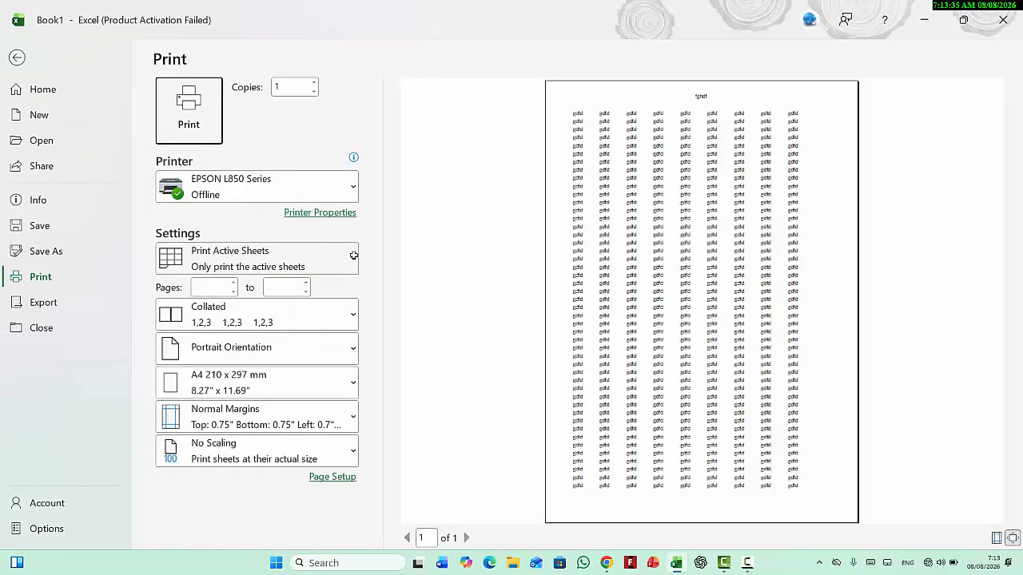
left_click(18, 57)
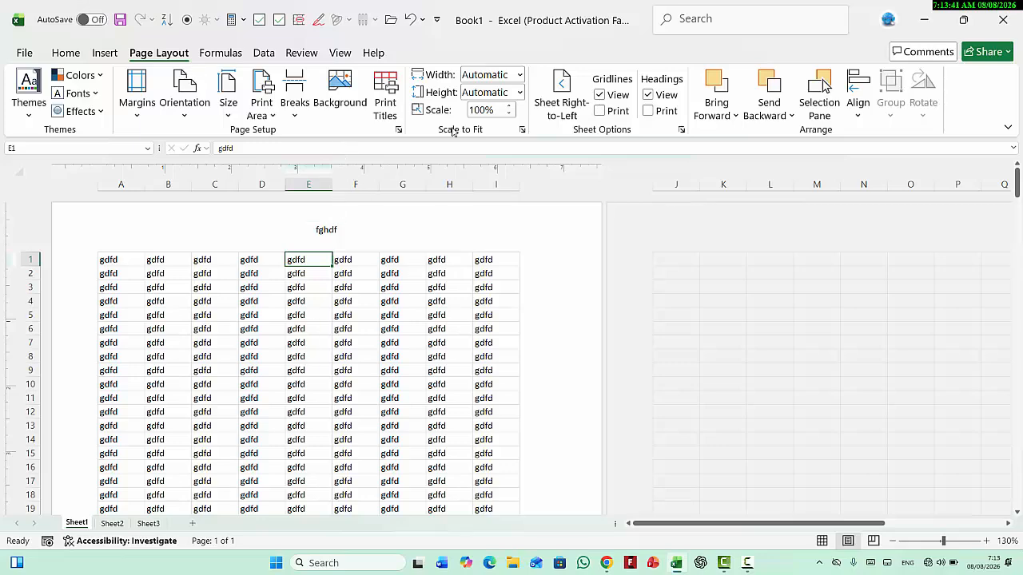
left_click(342, 53)
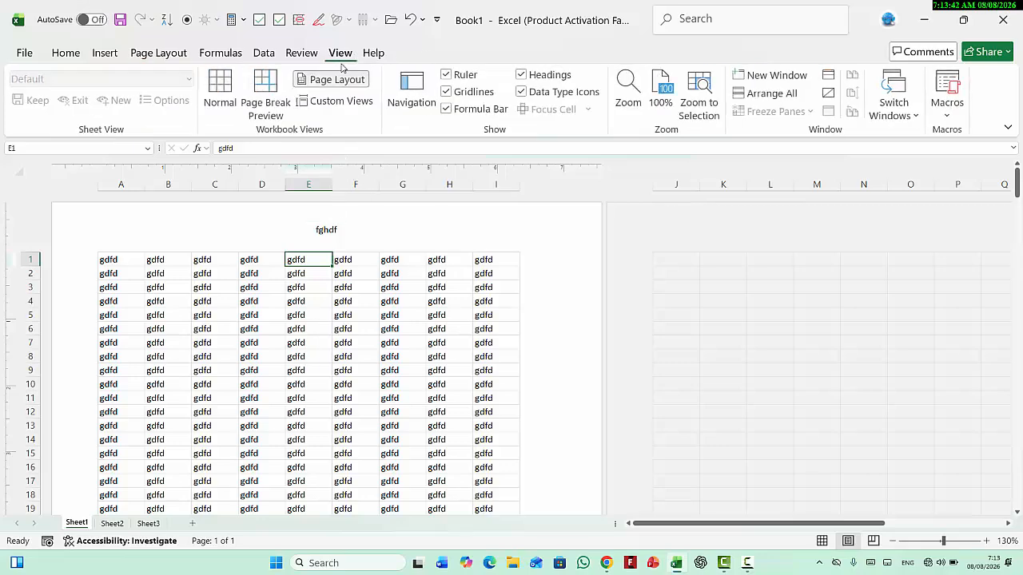
left_click(223, 94)
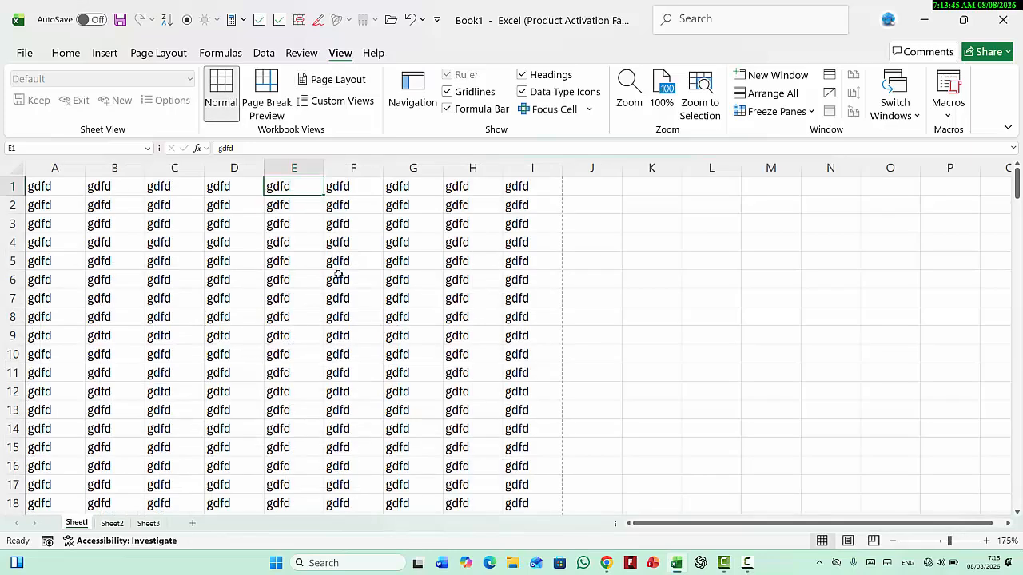
scroll(343, 271, "down", 3)
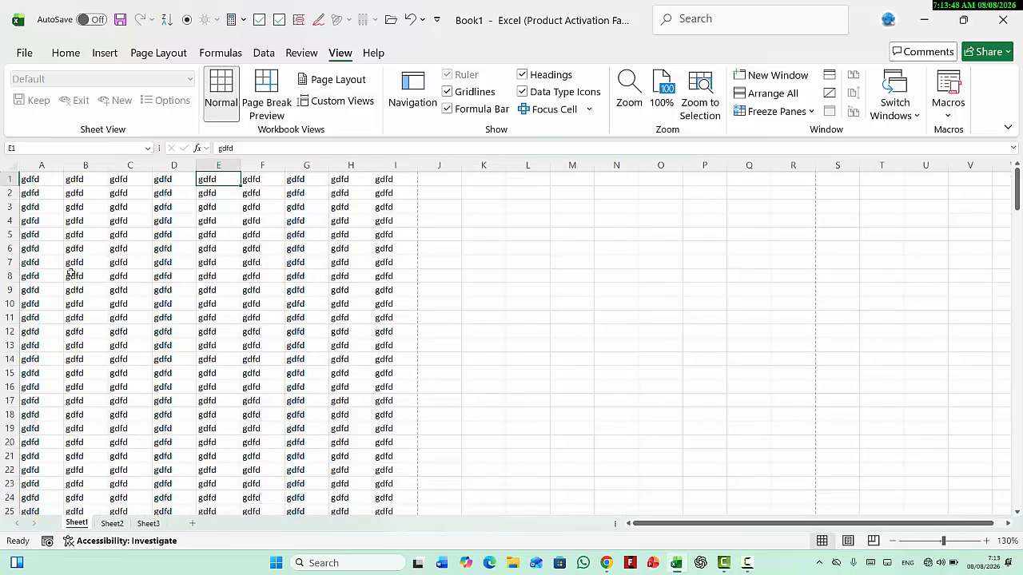
Step: Insert a page break at cell A11 so that row 11 starts a new page
left_click(36, 317)
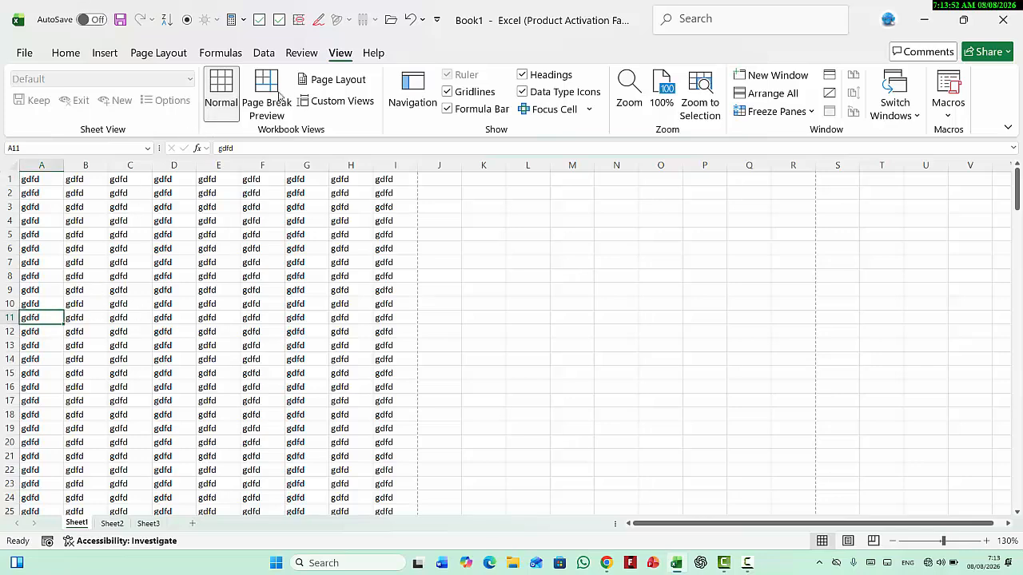
left_click(105, 53)
left_click(148, 53)
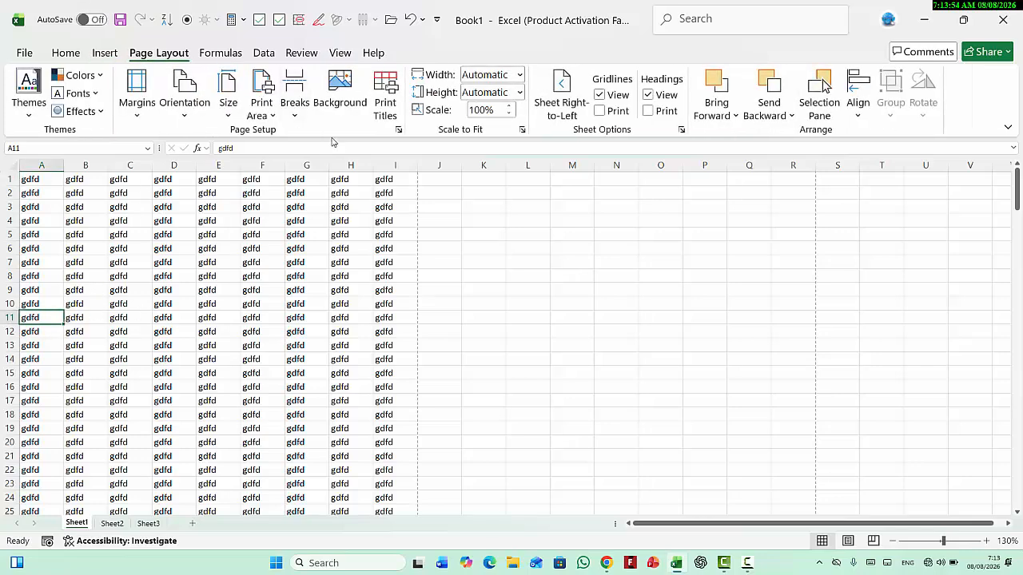
left_click(295, 104)
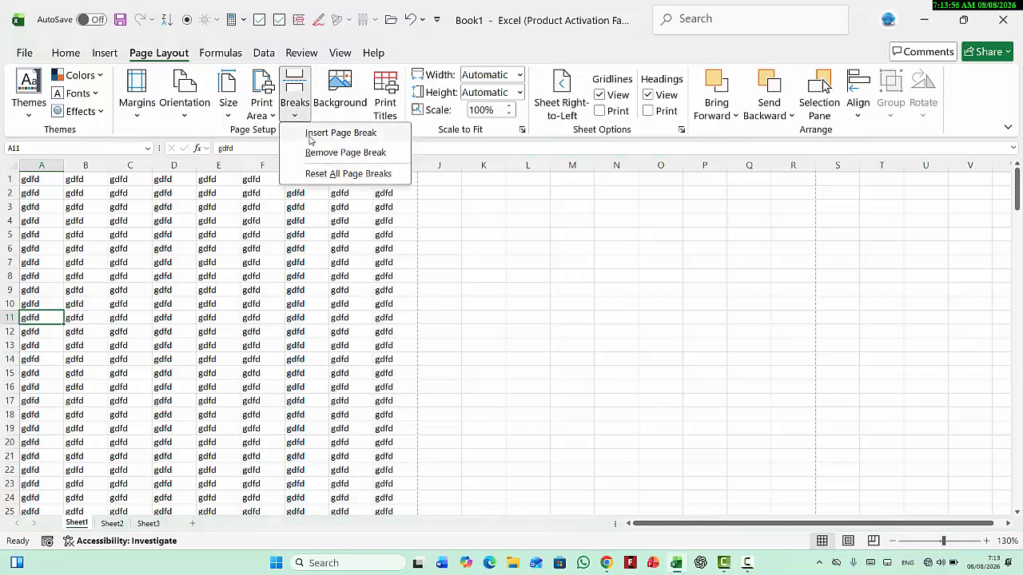
left_click(330, 136)
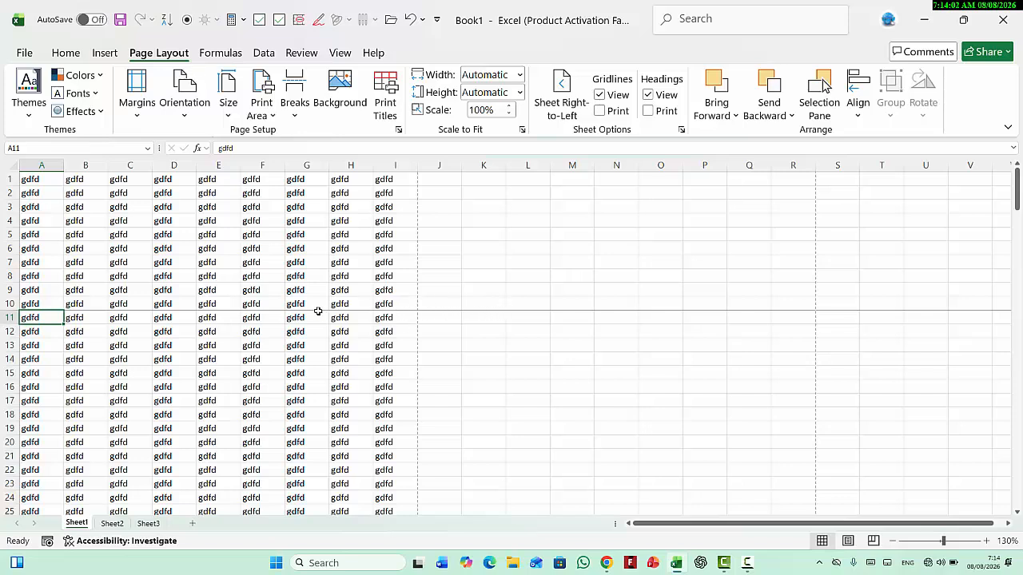
left_click(232, 209)
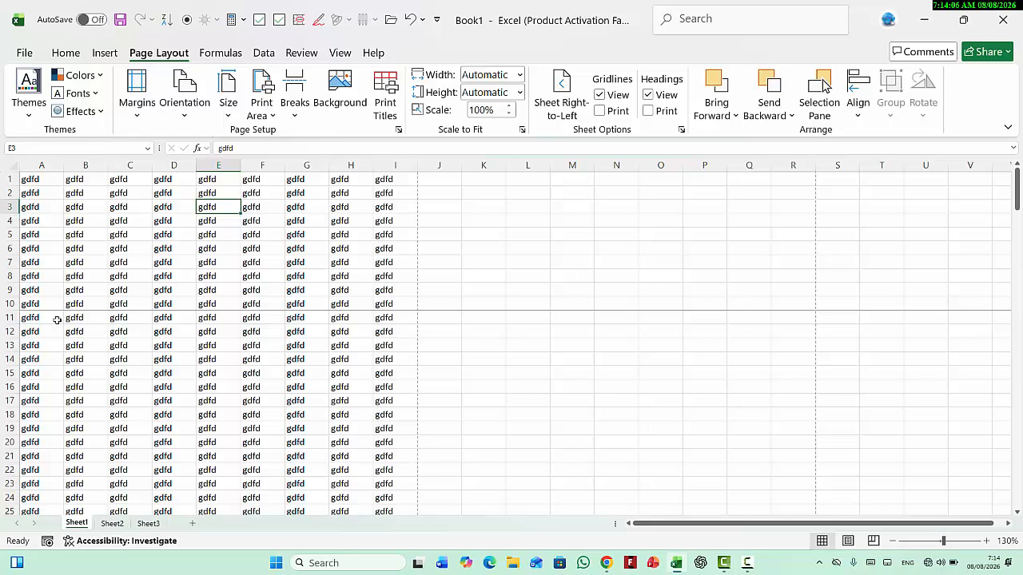
left_click_drag(36, 316, 272, 479)
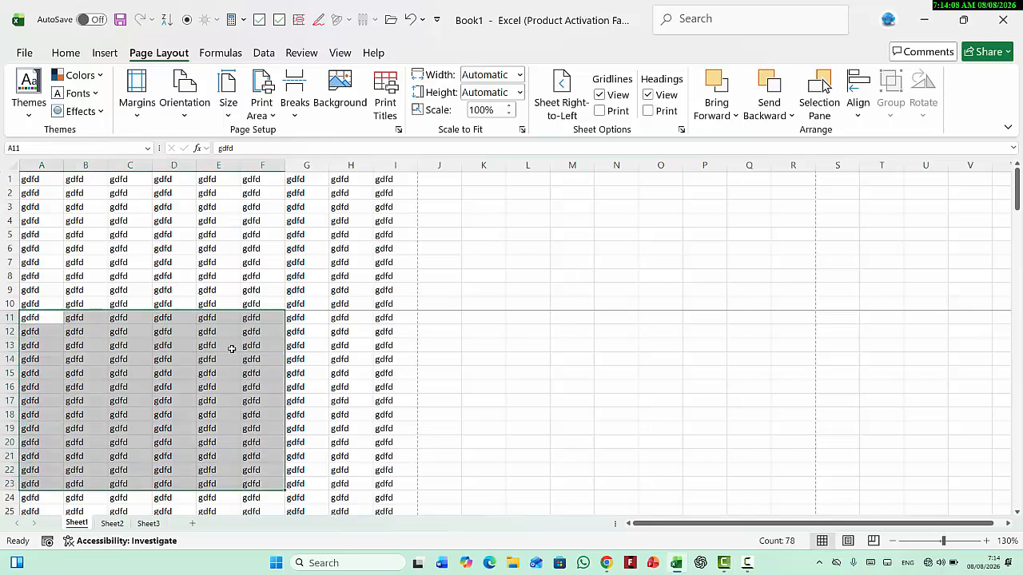
left_click(302, 343)
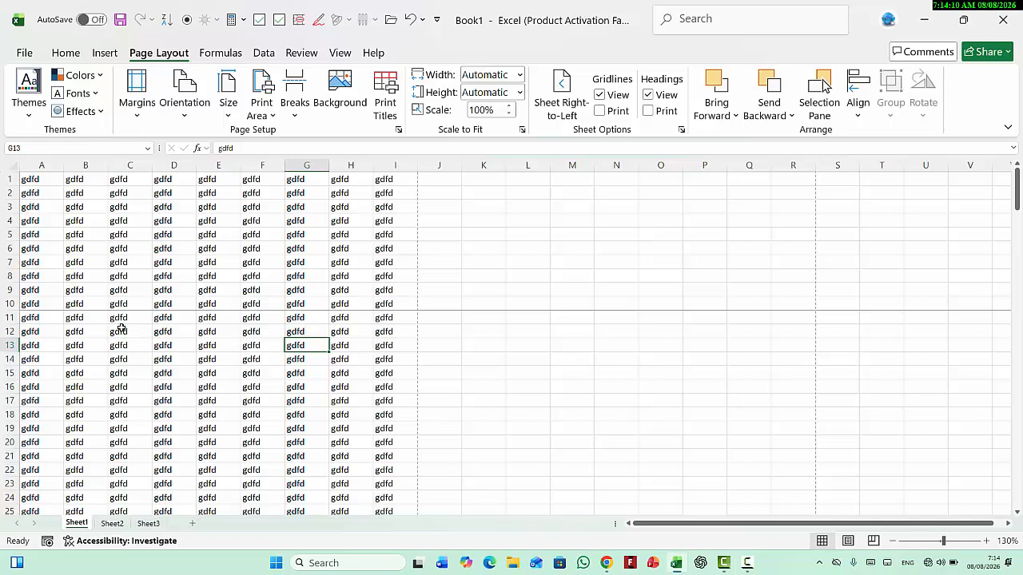
Step: Remove the page break above row 11 from cell A11
left_click(45, 318)
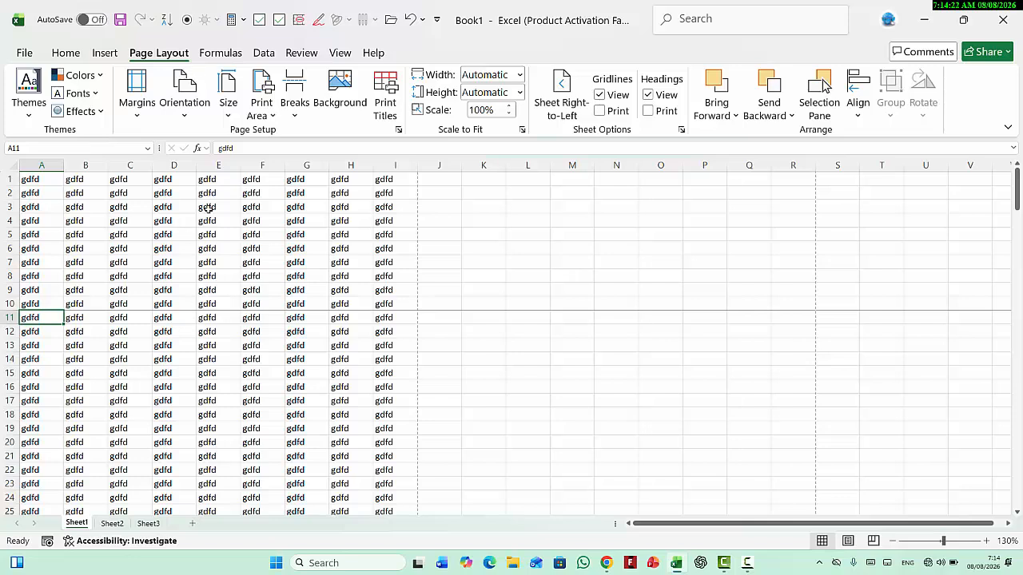
left_click(296, 95)
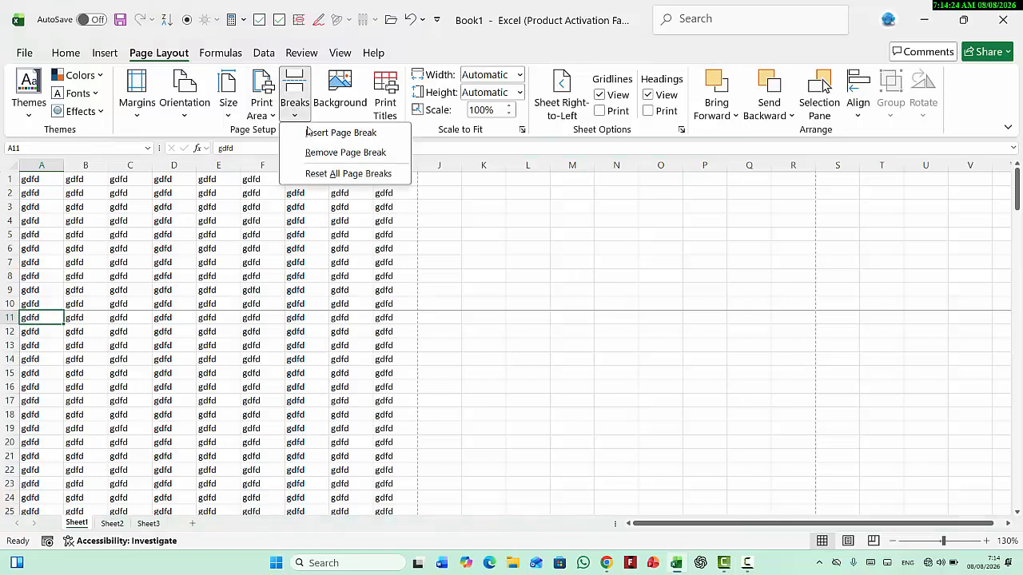
left_click(314, 155)
left_click(241, 354)
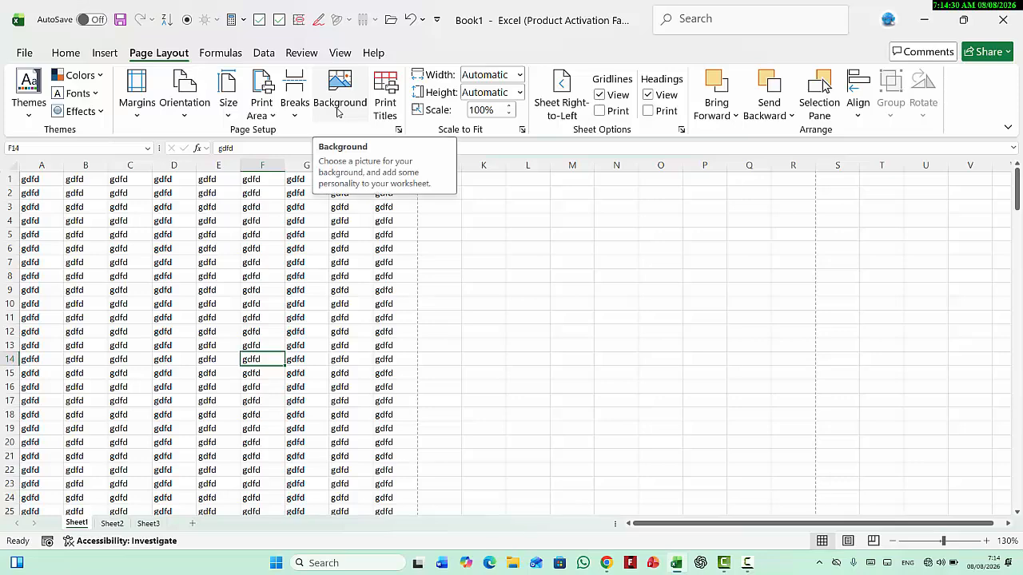
scroll(468, 302, "down", 10)
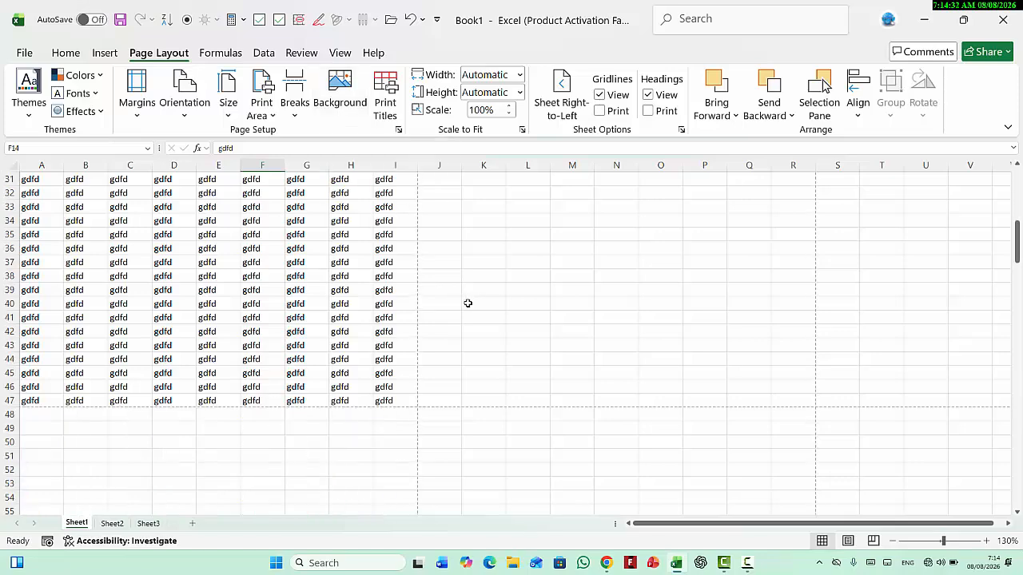
scroll(467, 303, "up", 10)
scroll(468, 304, "down", 20)
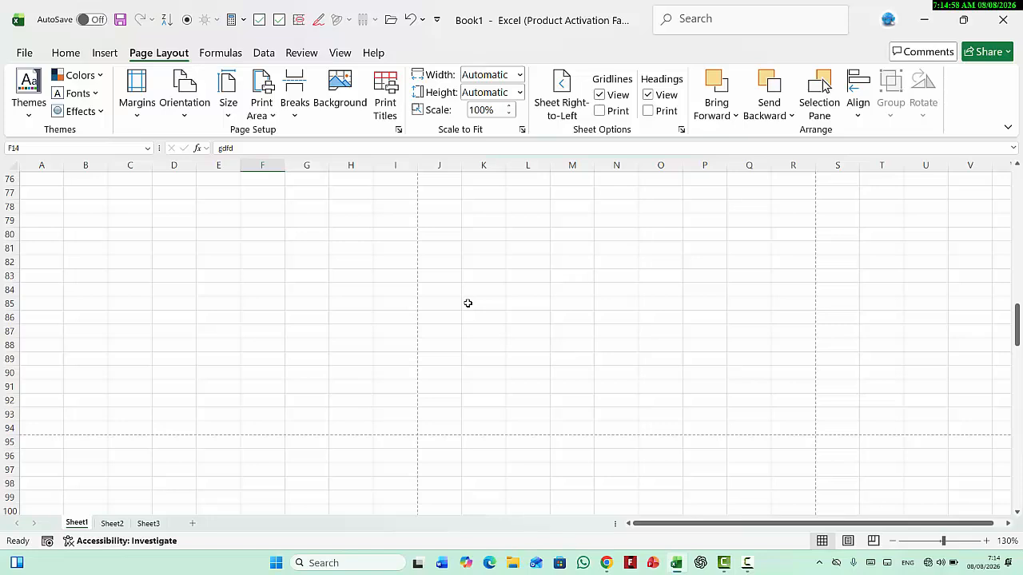
scroll(467, 302, "up", 20)
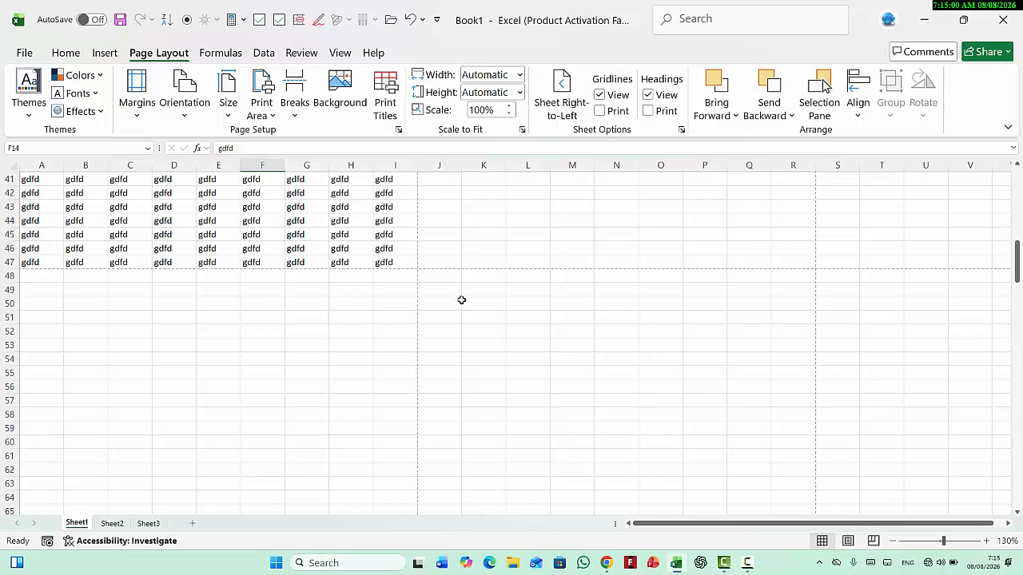
Step: Set the picture 20180727_201220.jpg from the Desktop as the sheet background, working offline
left_click(334, 97)
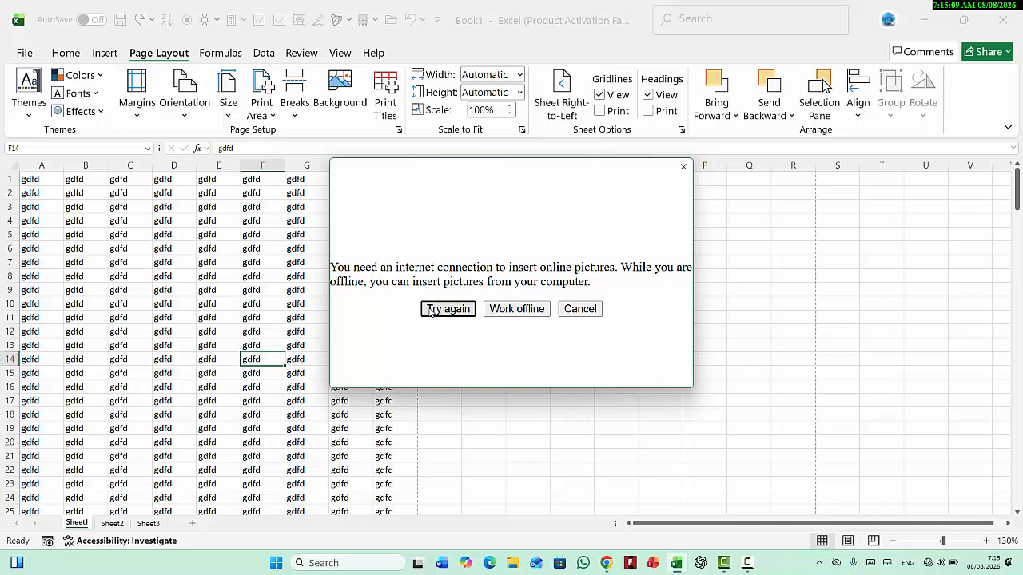
left_click(516, 309)
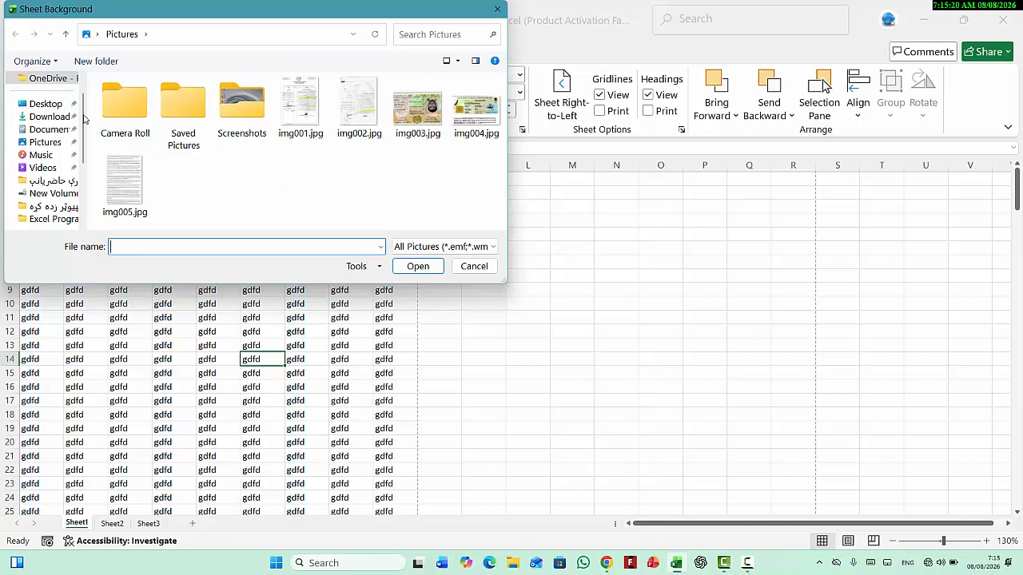
left_click(49, 103)
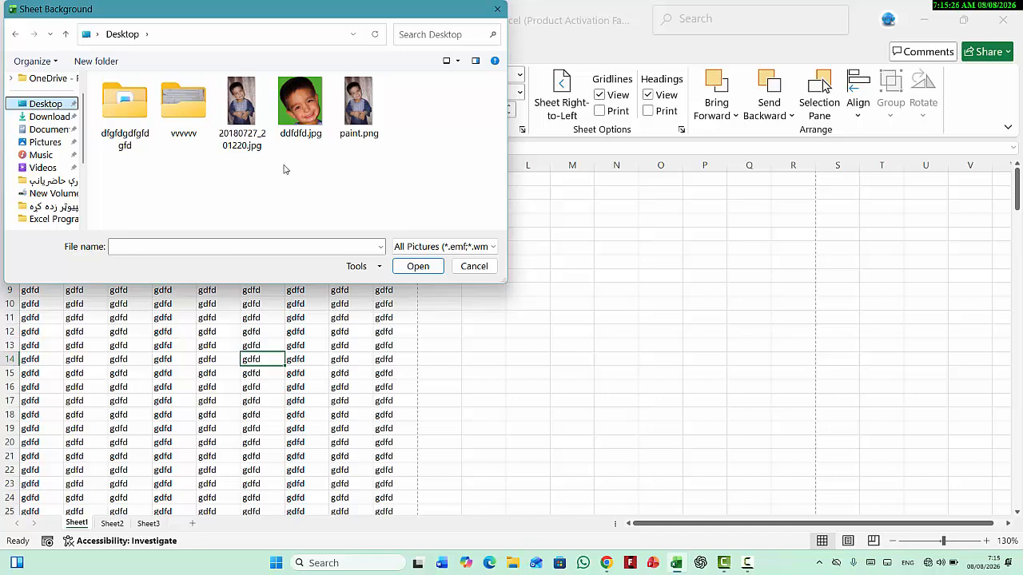
left_click(248, 116)
left_click(407, 272)
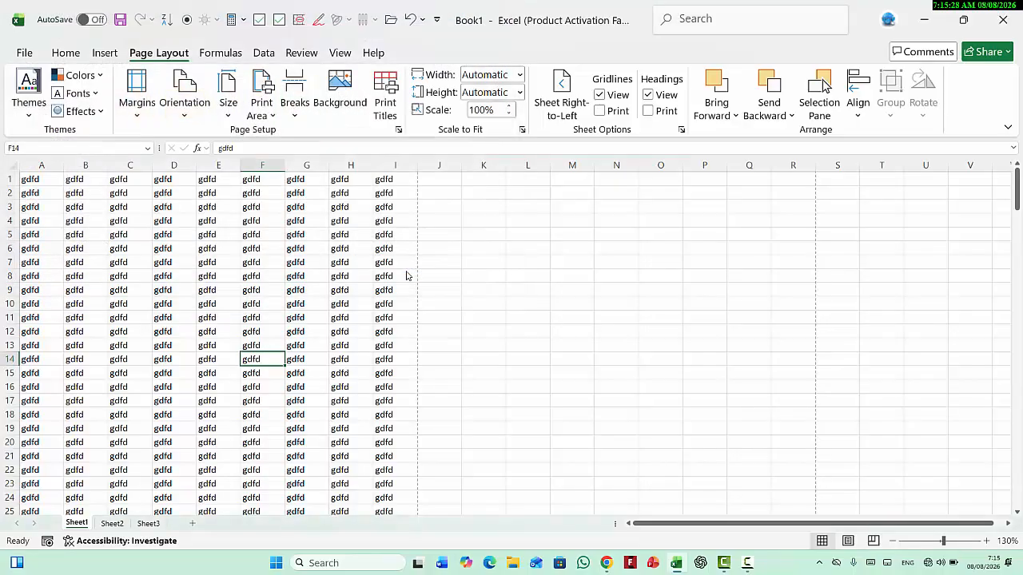
Step: Examine the background picture across the worksheet and check in the print preview whether it prints
scroll(404, 274, "down", 20)
scroll(404, 274, "down", 20)
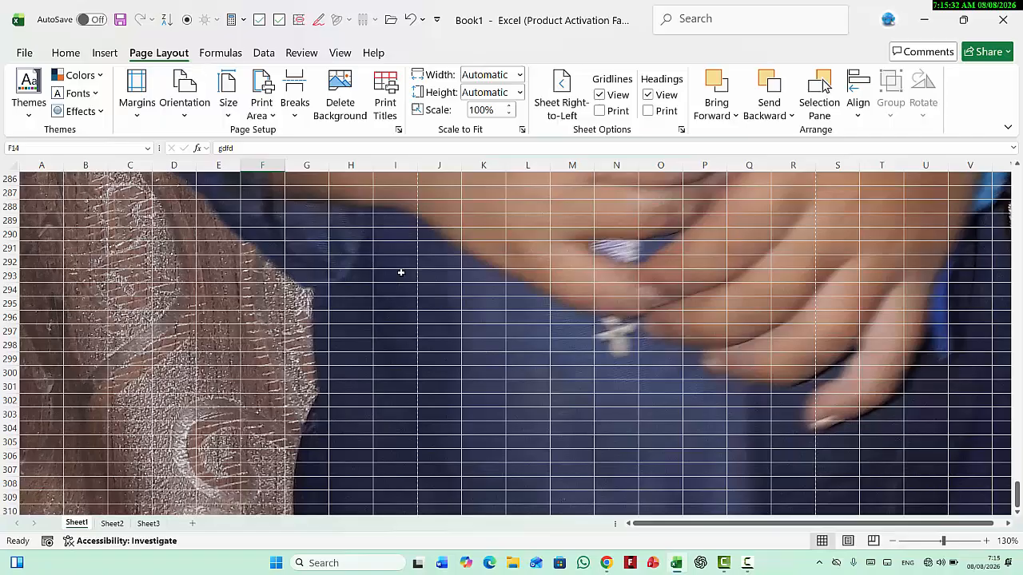
scroll(400, 272, "up", 20)
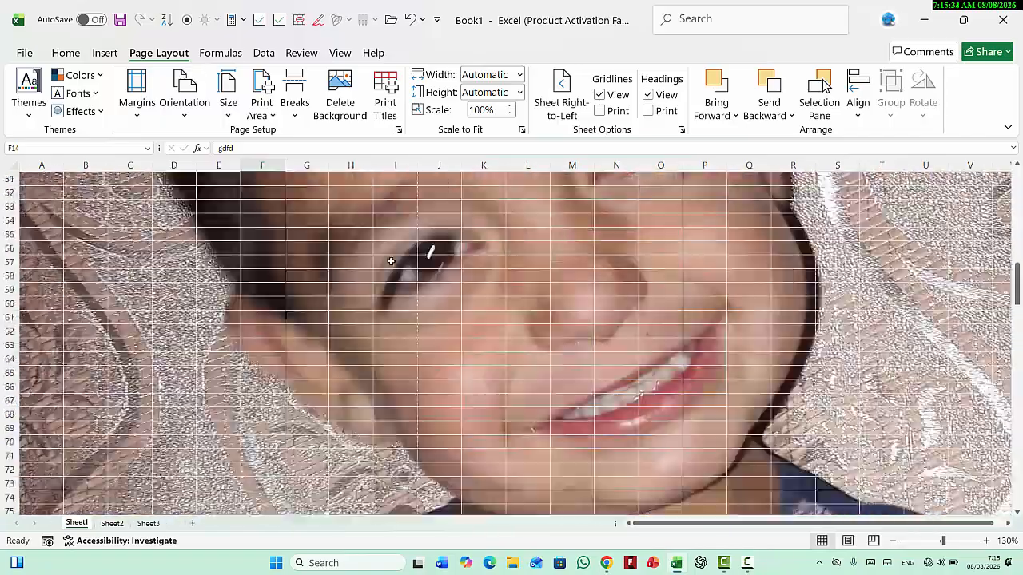
scroll(391, 261, "up", 17)
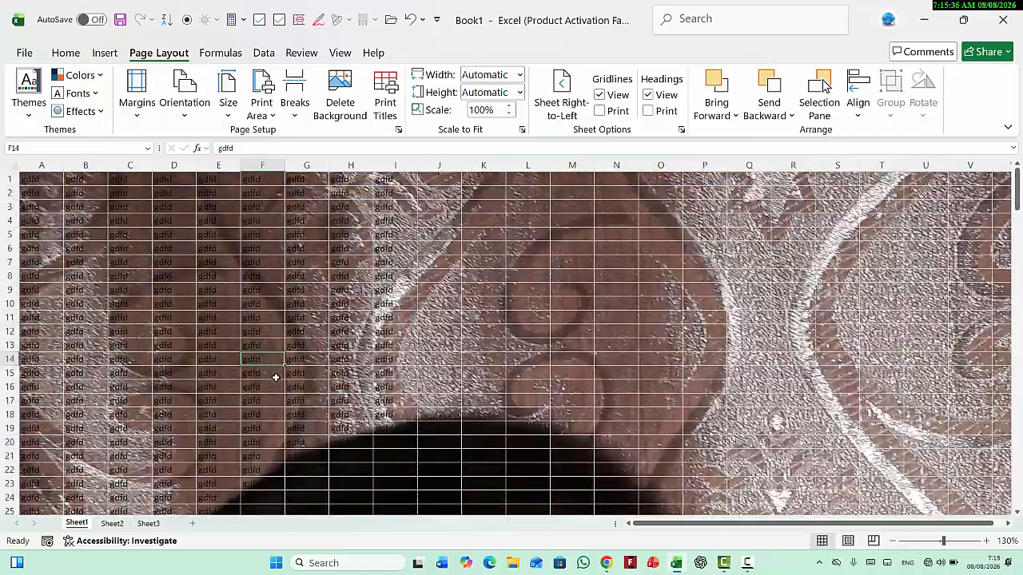
key("ctrl+p")
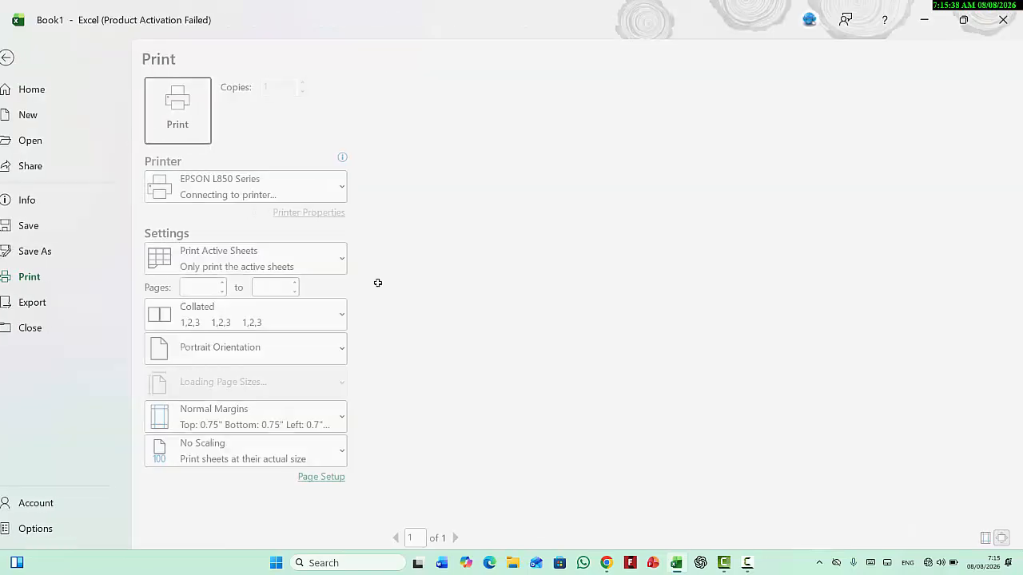
left_click(17, 59)
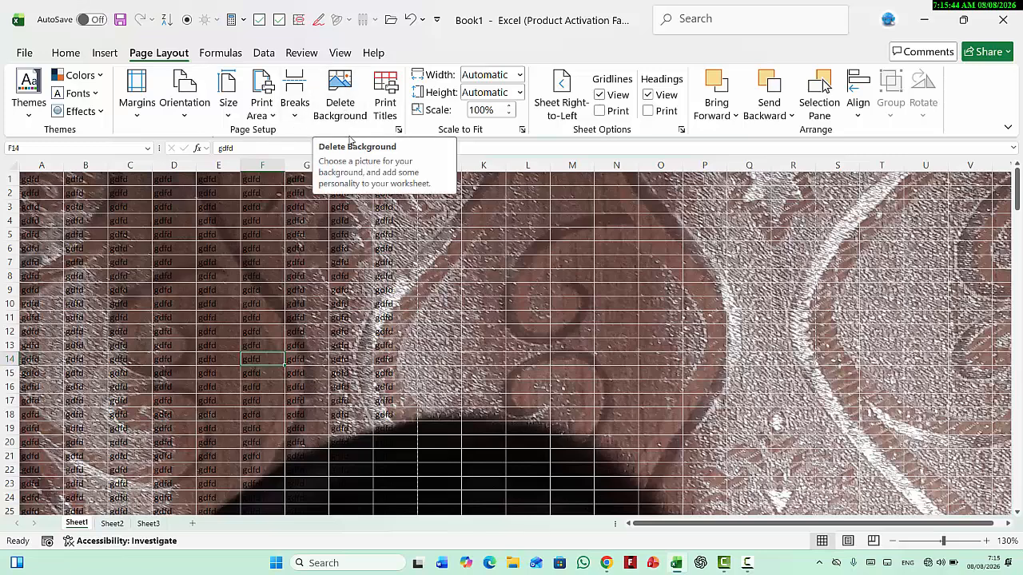
Step: Delete the sheet background, and view the print titles settings without changing them
left_click(355, 112)
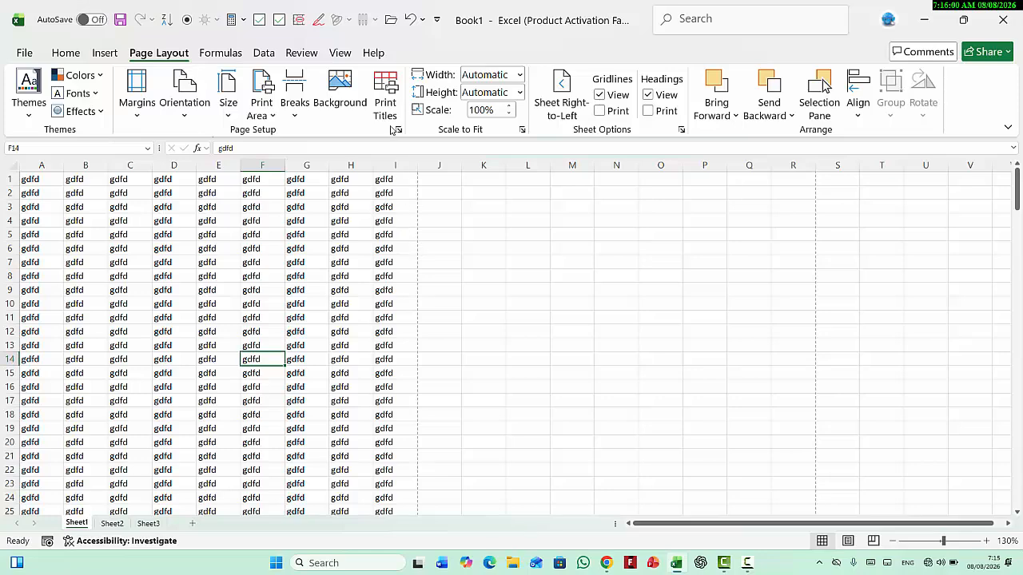
left_click(385, 102)
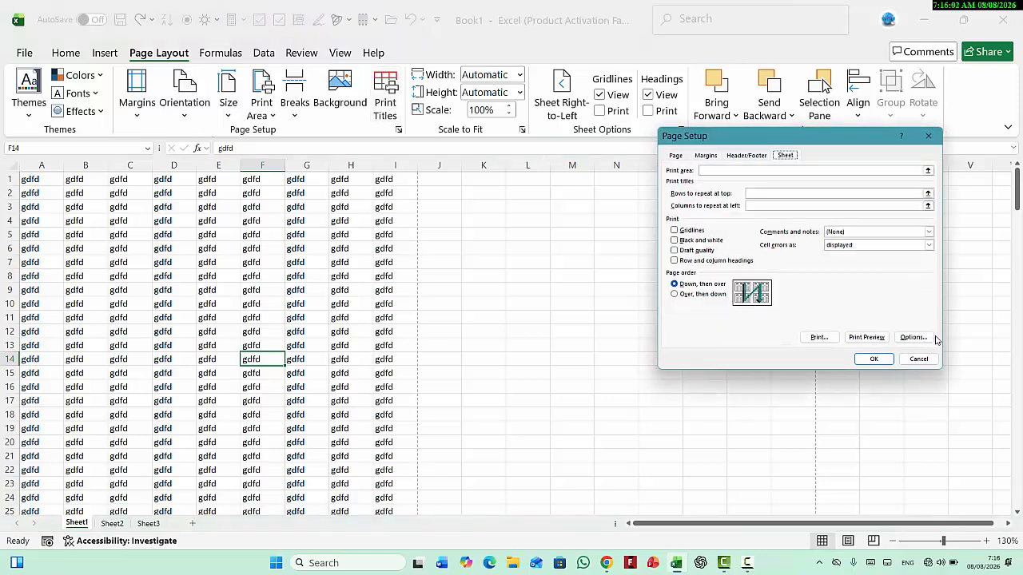
left_click(919, 359)
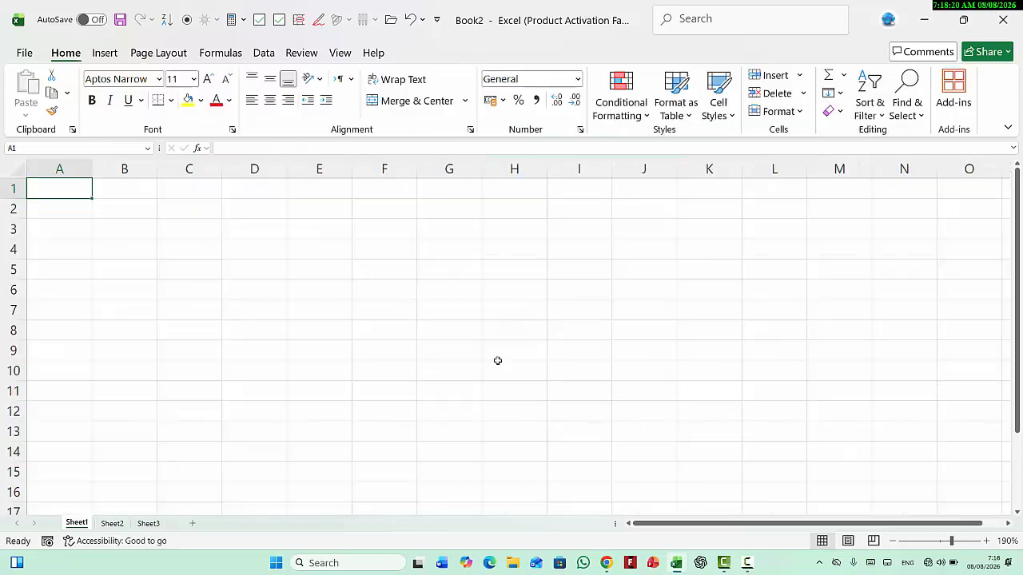
Step: Enter the column headings ID, name, job, salary and ph in cells A1 to E1 of Sheet1
type("ID")
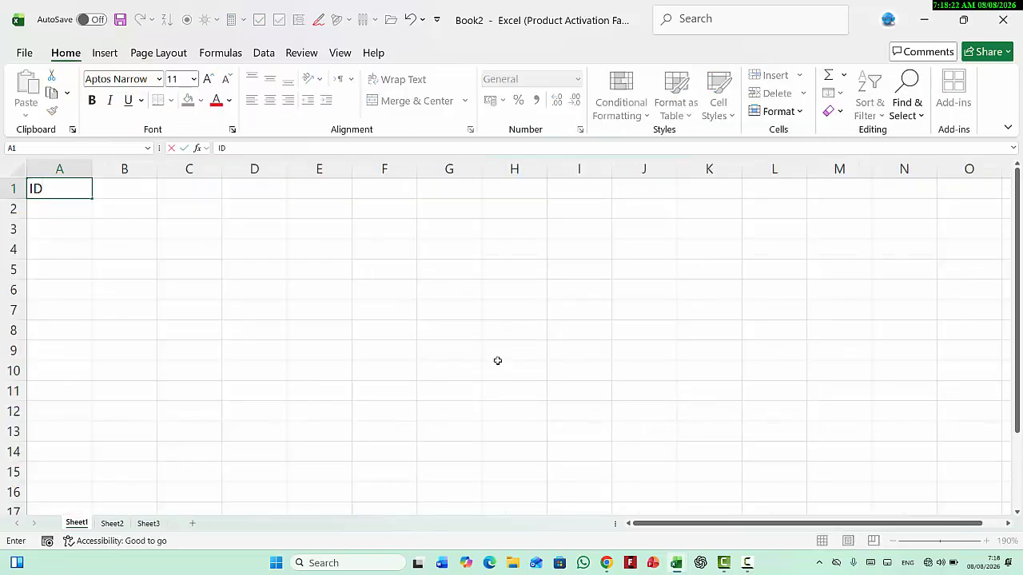
key("Tab")
type("name")
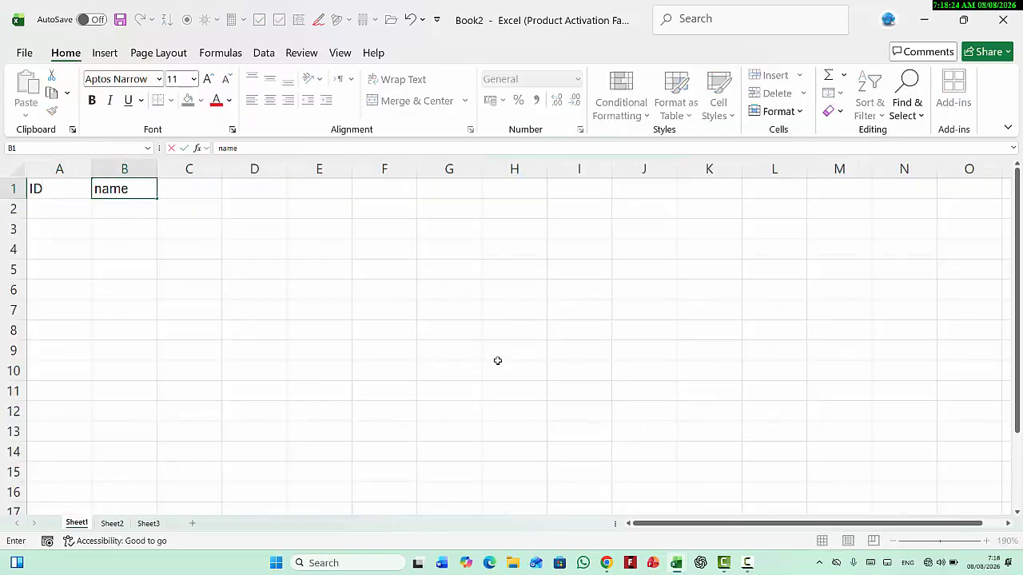
key("Tab")
type("job")
key("Tab")
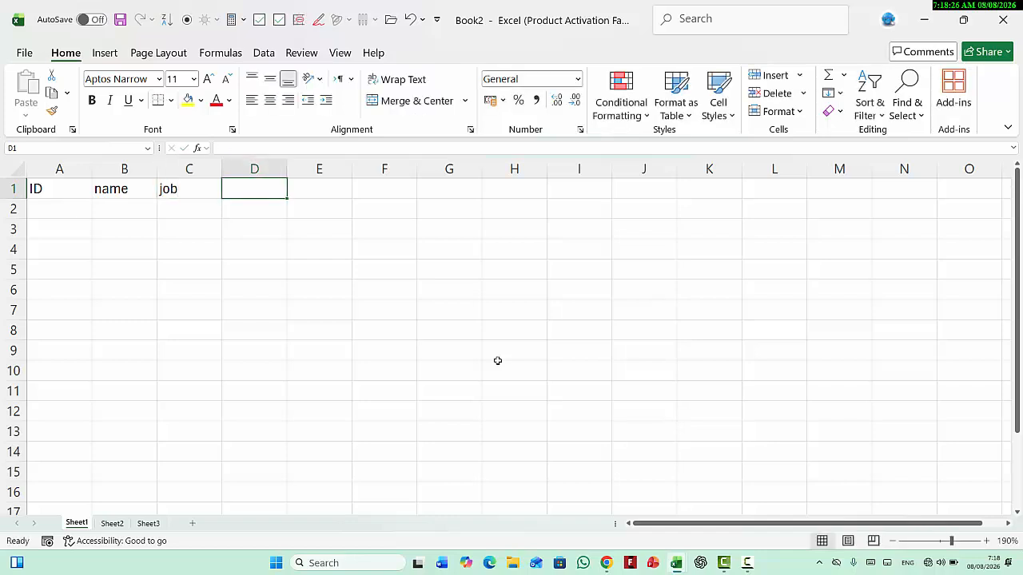
type("salary")
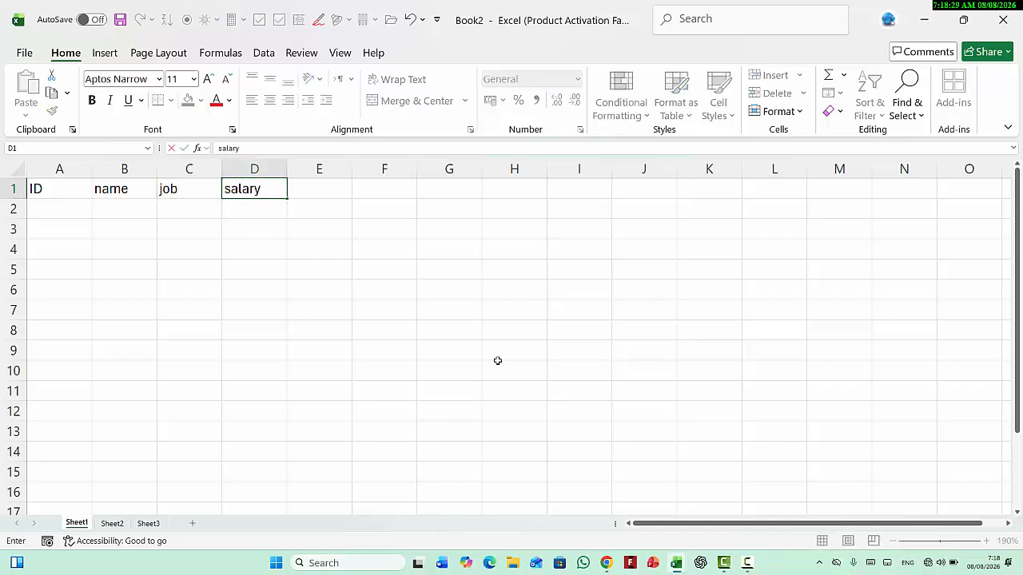
key("Tab")
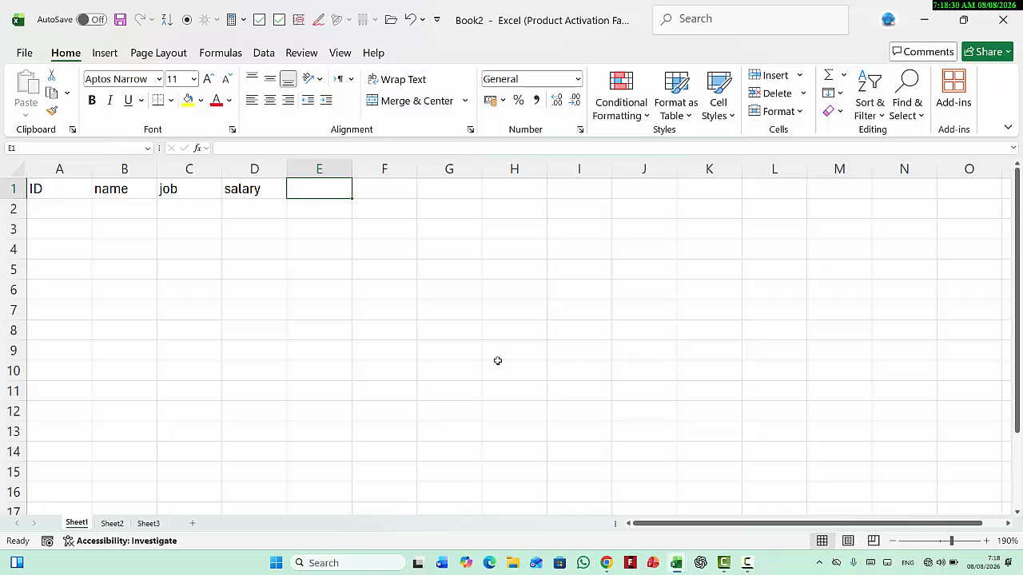
type("ph")
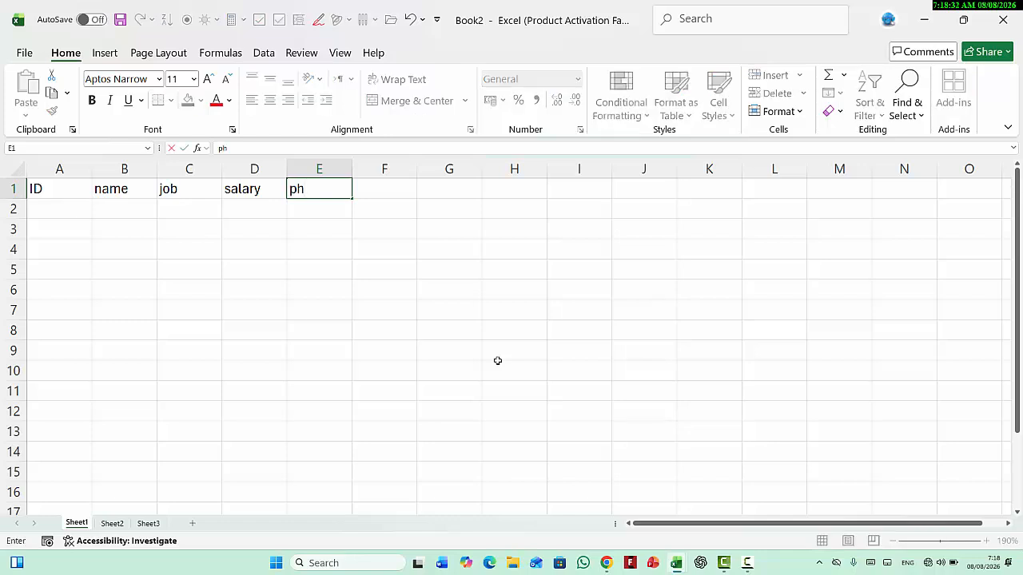
key("Return")
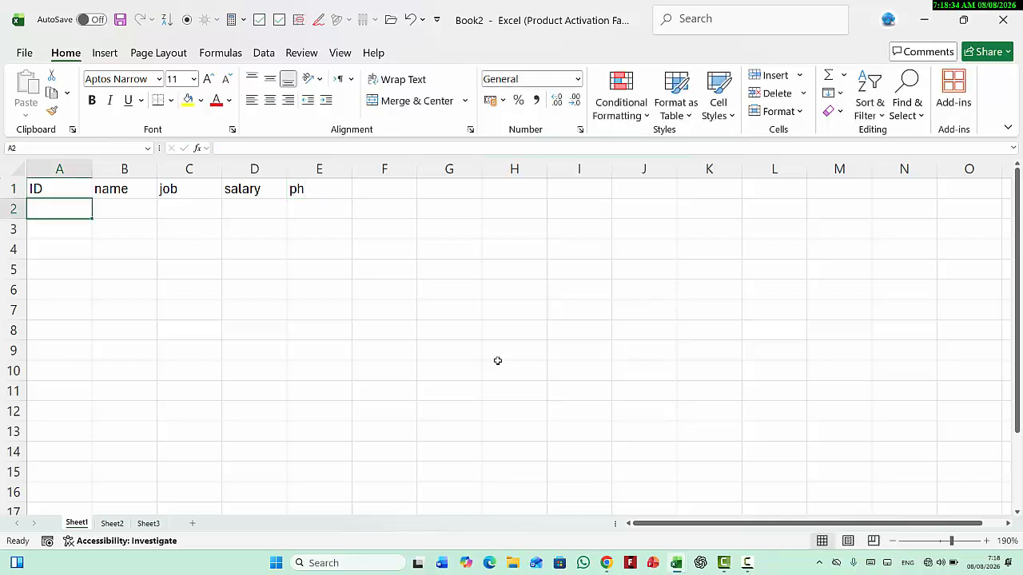
Step: Number the ID column from 1 to 12 in A2:A13 by entering 1 and 2 and extending the series
type("1")
key("Return")
type("2")
key("Return")
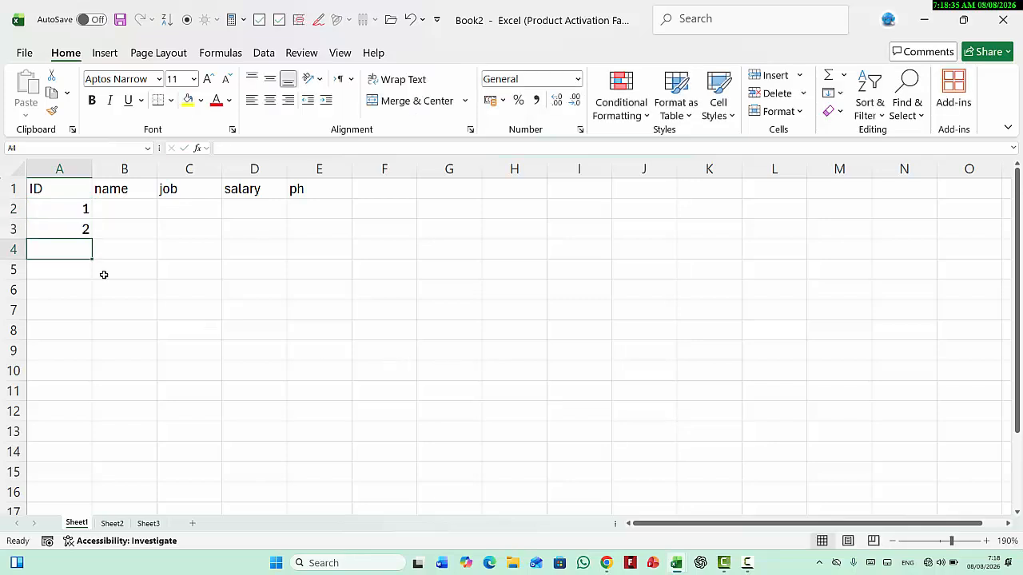
left_click_drag(64, 210, 78, 438)
Step: Fill in a person's name for IDs 1 to 6 in cells B2:B7 of the name column
left_click(127, 211)
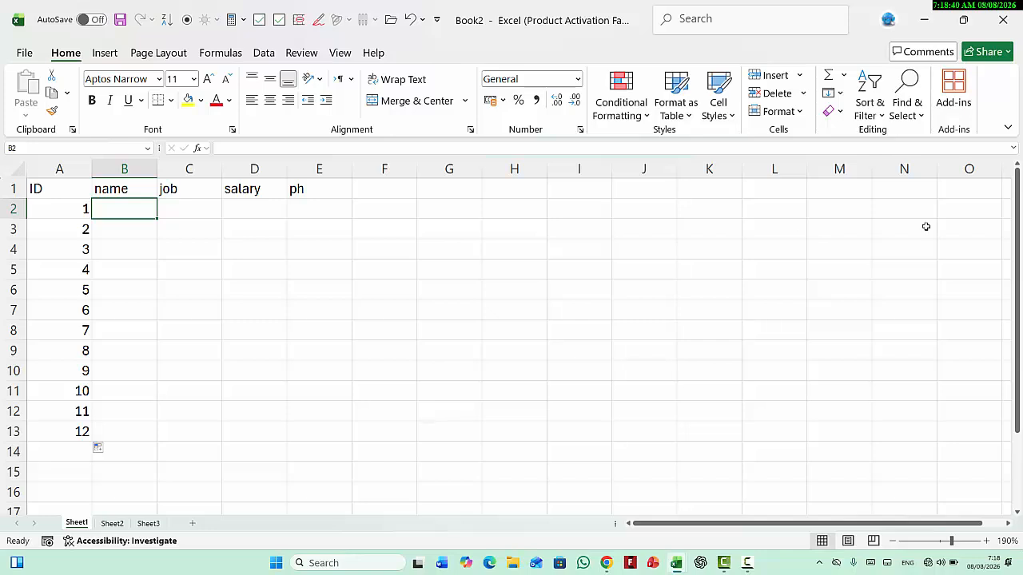
type("ahmad")
key("Return")
type("khan")
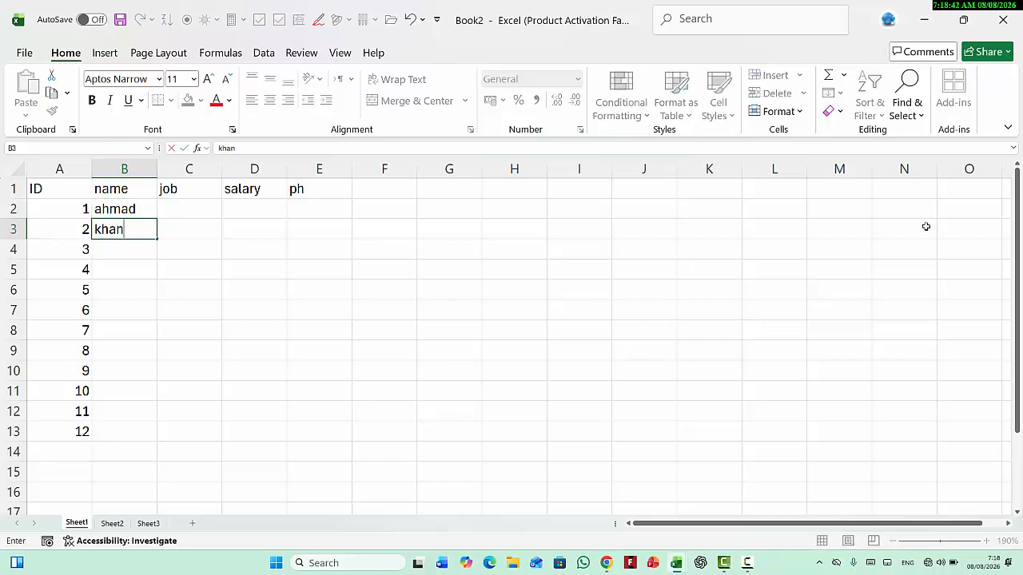
key("Return")
type("jamal")
key("Return")
type("ali")
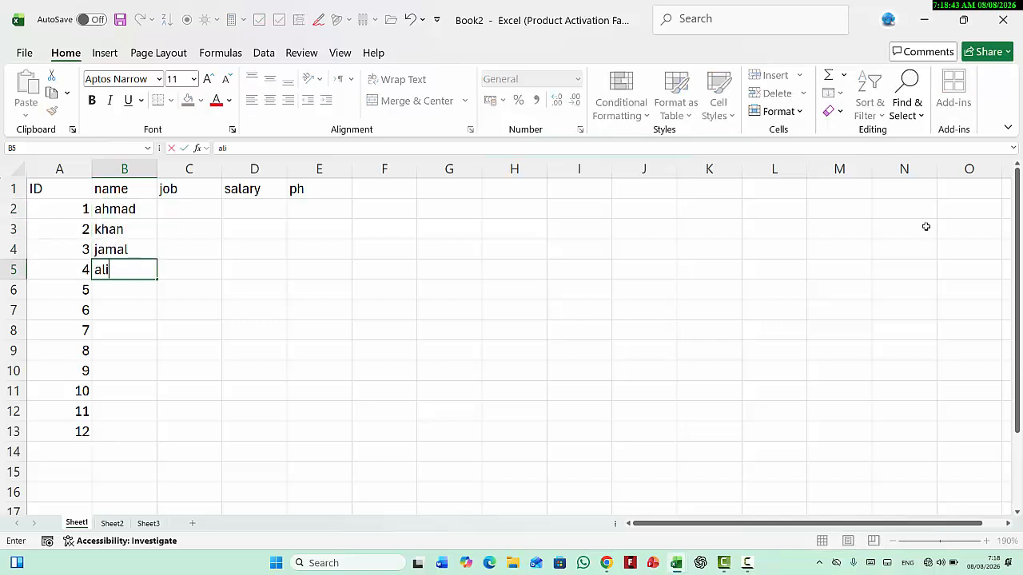
key("Return")
type("wali")
key("Return")
type("j")
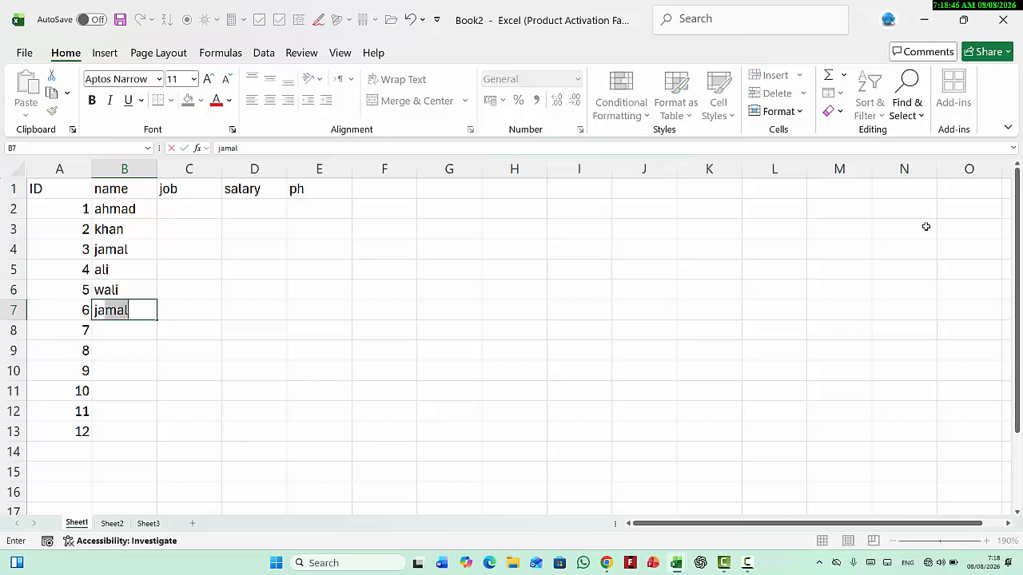
type("amil")
key("Return")
Step: Fill in a person's name for IDs 7 to 12 in cells B8:B13 of the name column
type("karim")
key("ctrl+Return")
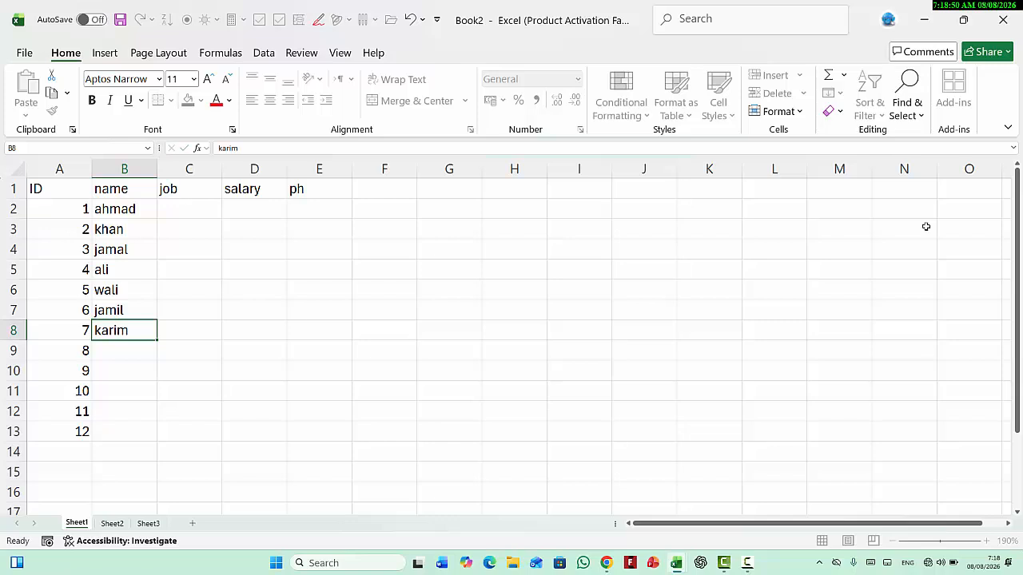
key("Return")
type("salim")
key("Return")
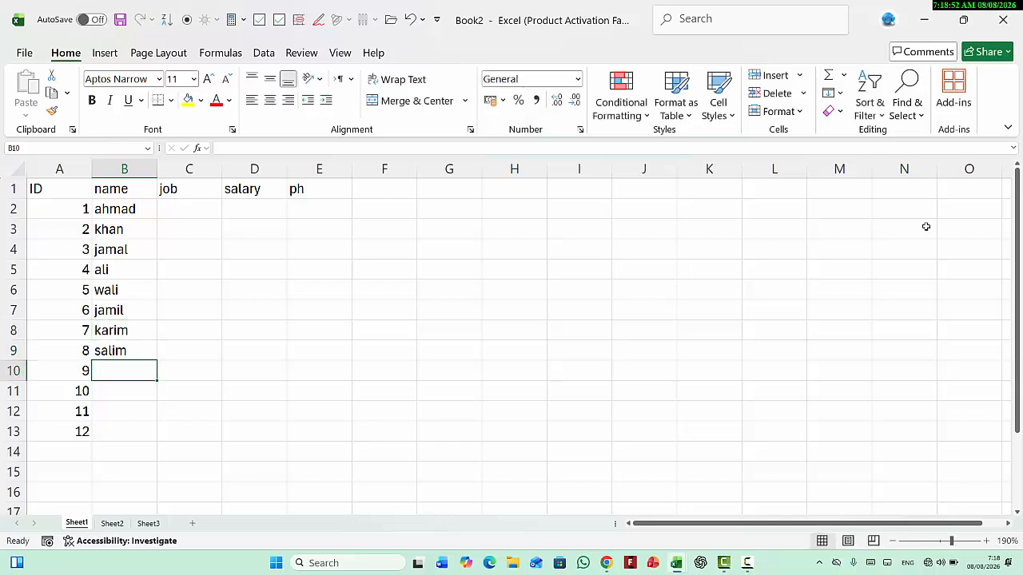
type("salam")
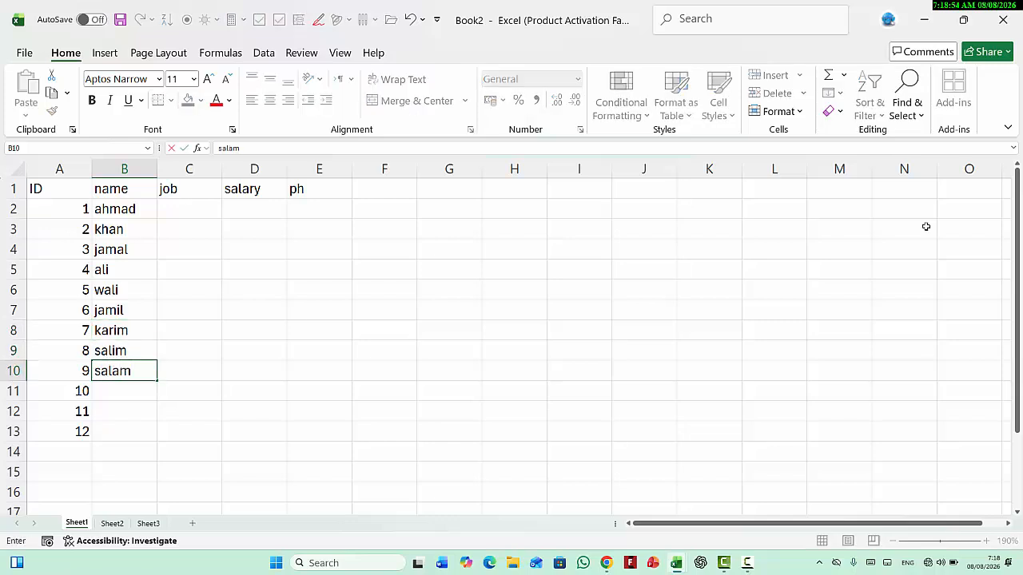
key("Return")
type("kam")
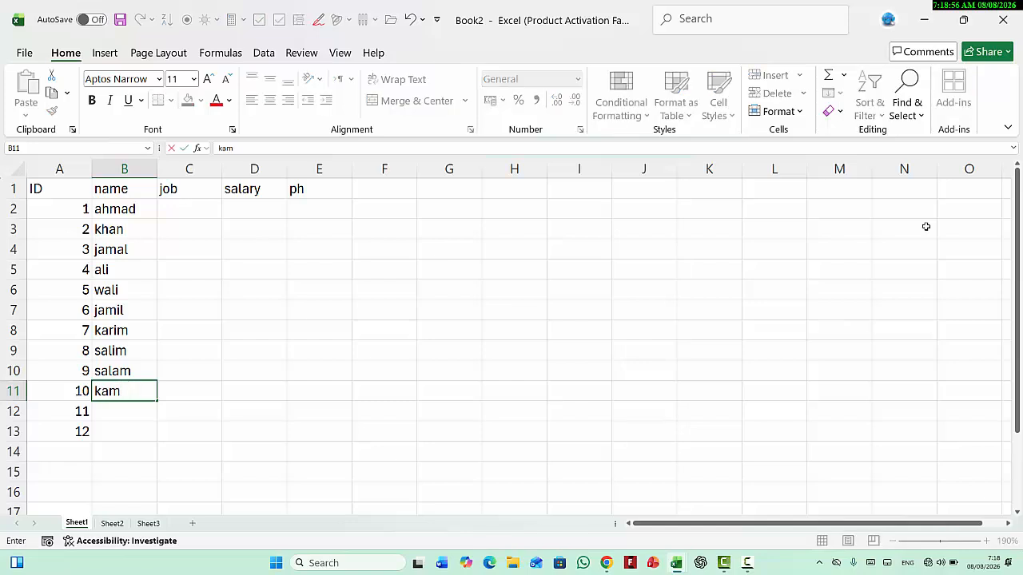
type("al")
key("Return")
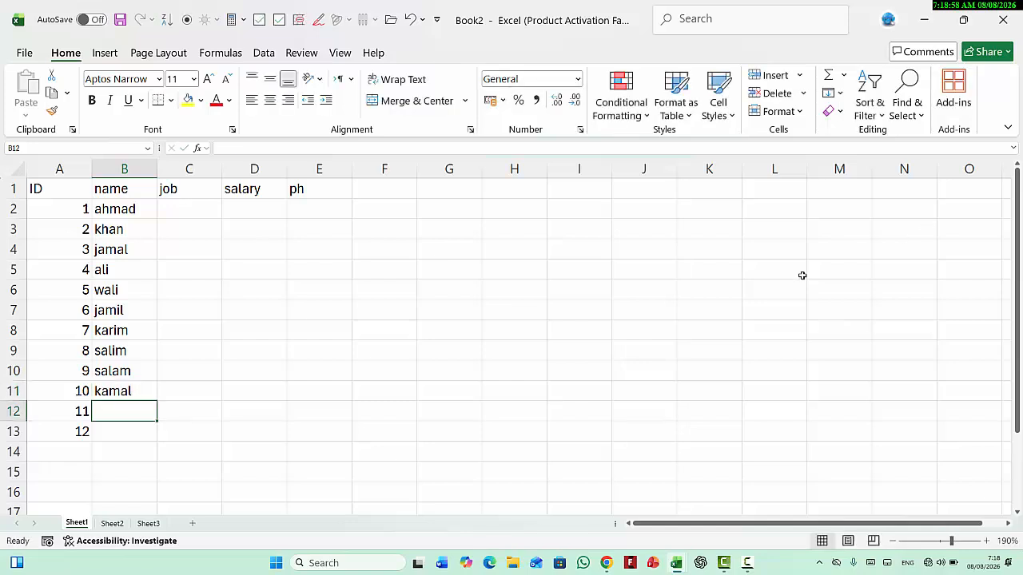
type("wahab")
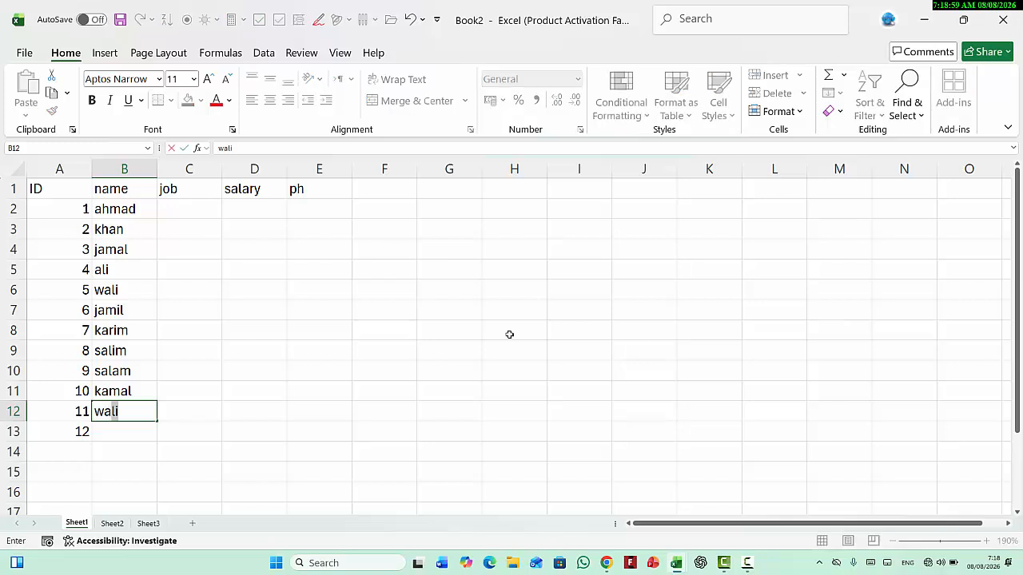
key("Return")
type("jal")
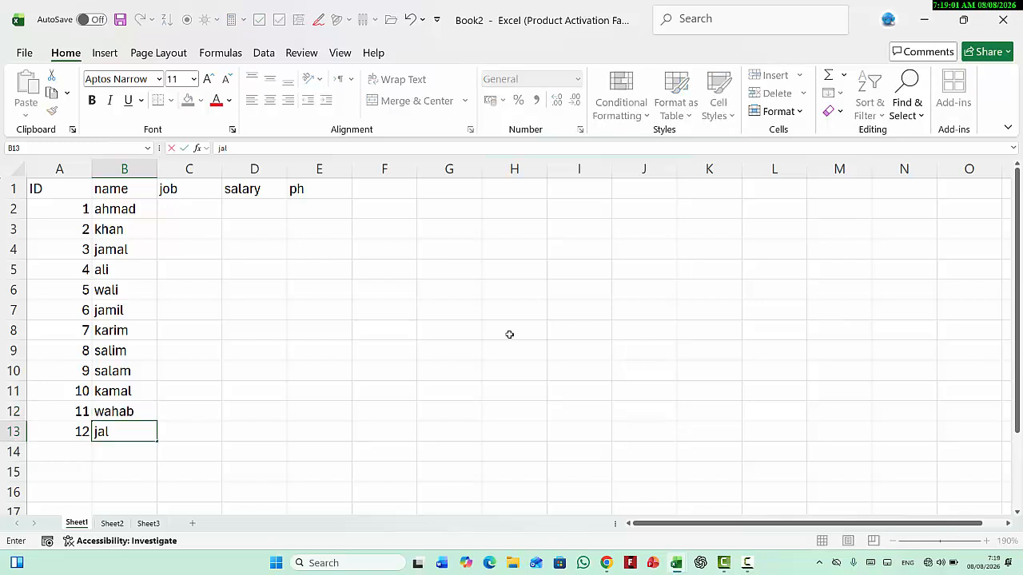
type("al")
Step: Enter the jobs dr, en and te in C2:C4 and repeat this pattern down to C13
left_click(172, 211)
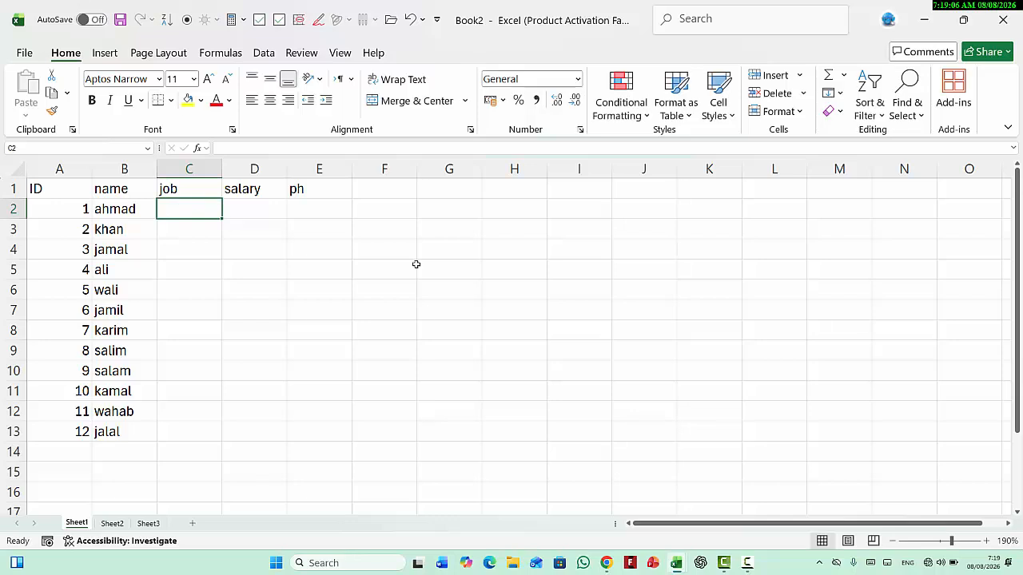
type("df")
key("Return")
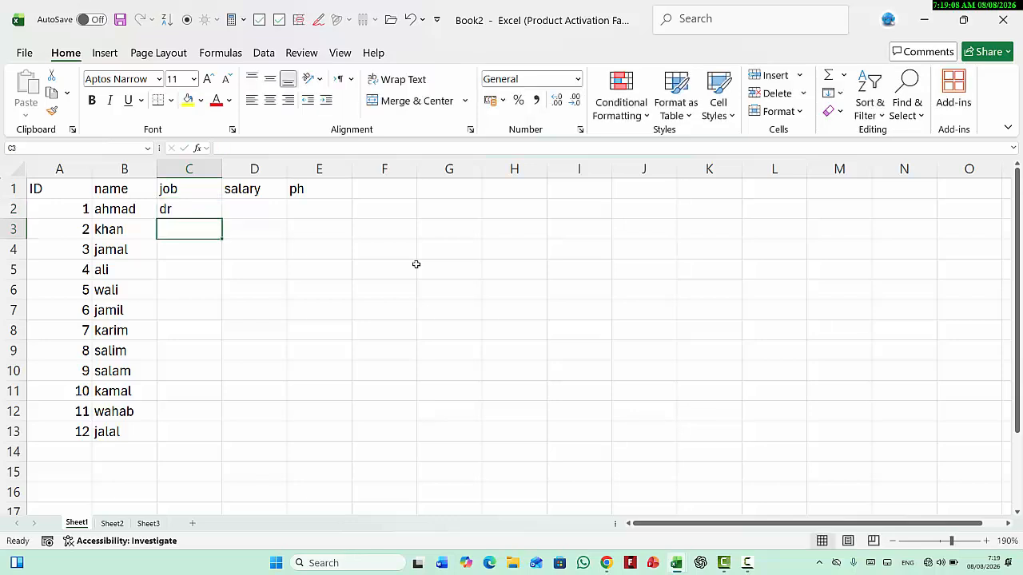
type("en")
key("Return")
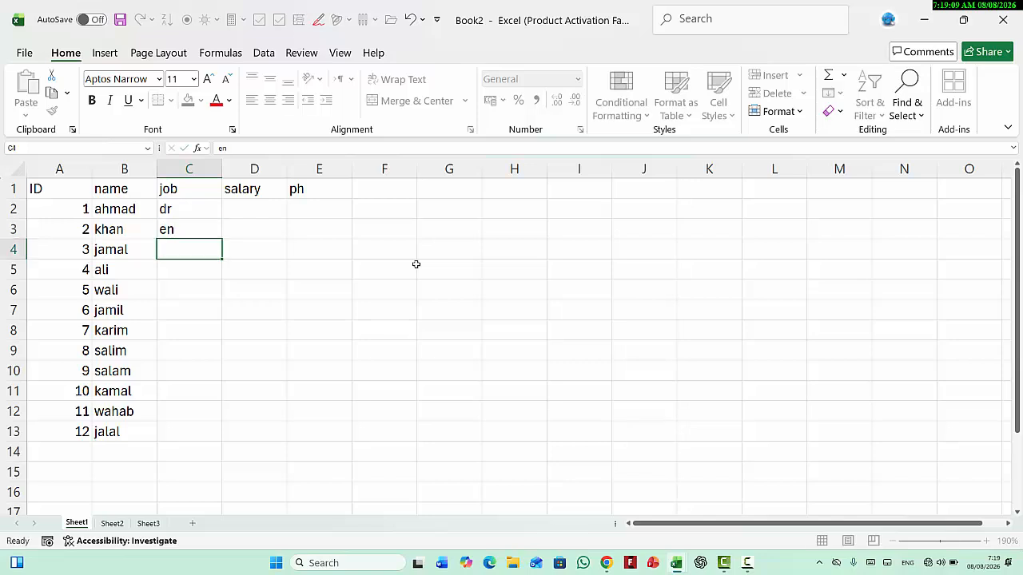
type("te")
key("Return")
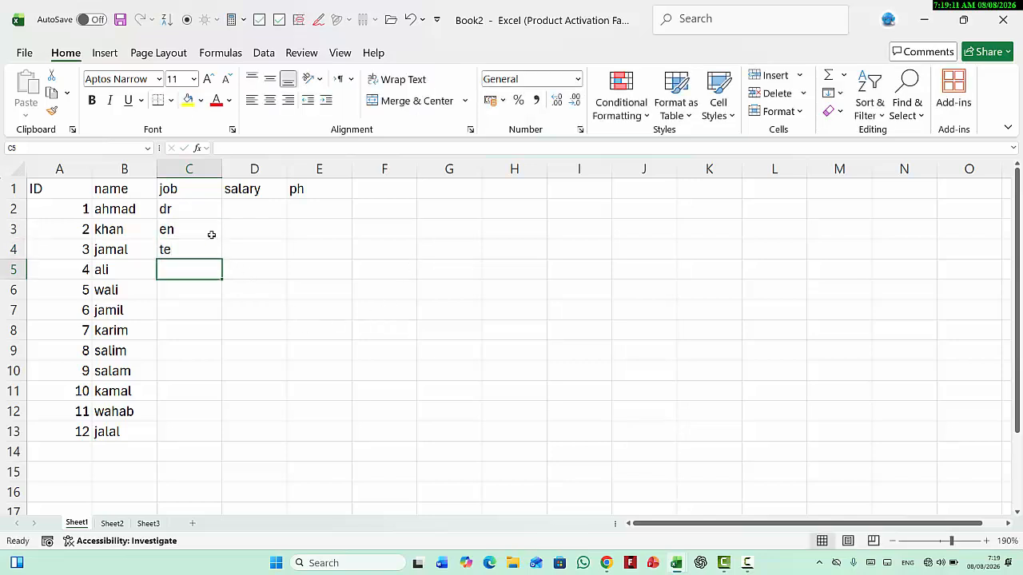
left_click_drag(191, 209, 217, 440)
Step: Enter the salaries 5000 and 6000 in D2 and D3 and extend the series down to D13
left_click(260, 214)
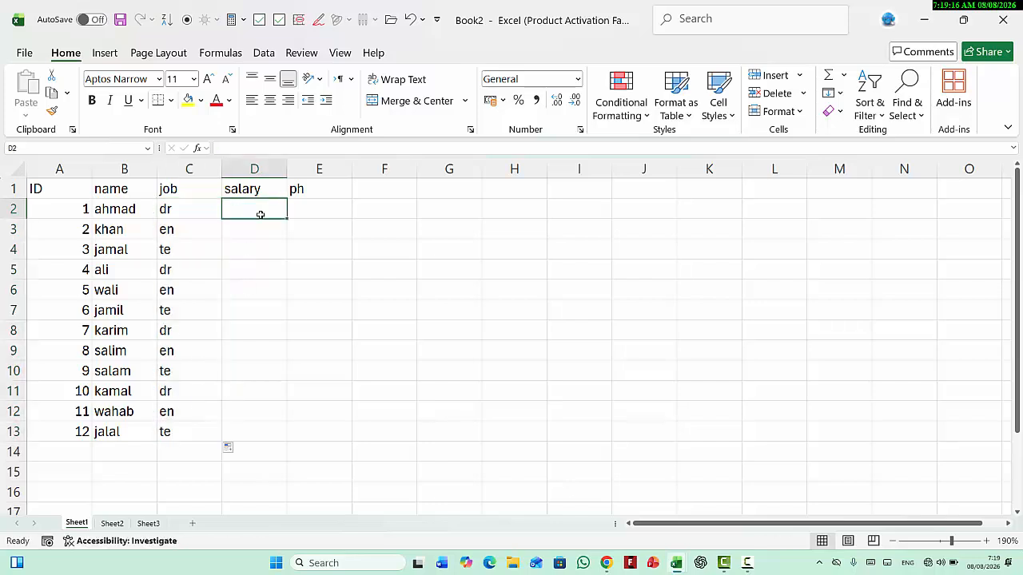
type("5000")
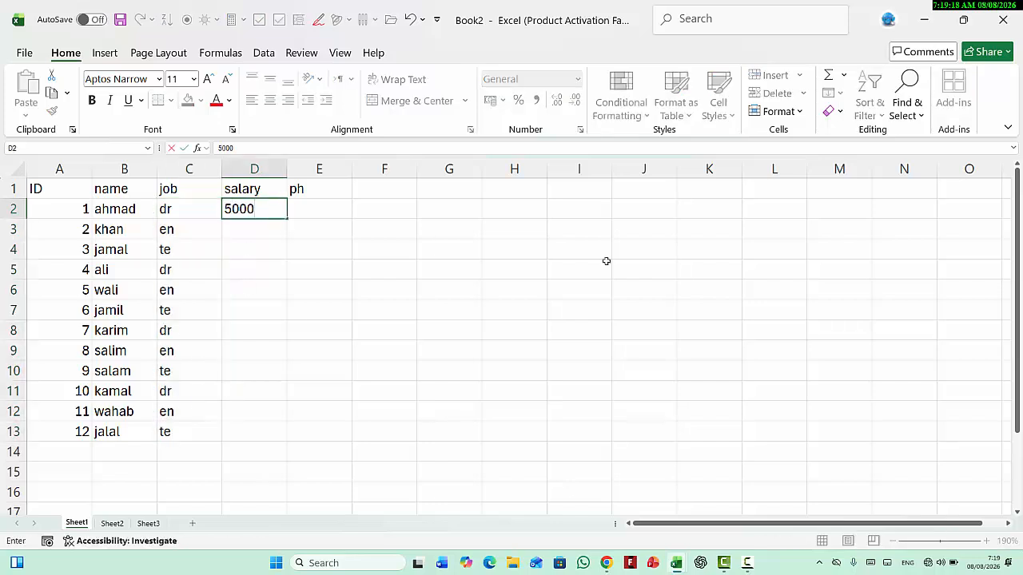
key("Return")
type("6000")
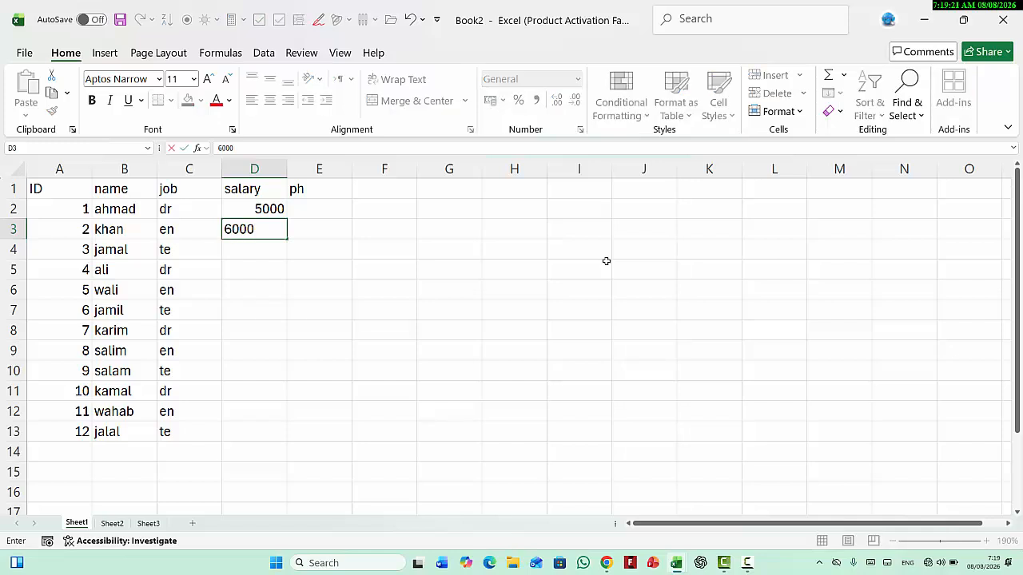
key("Up")
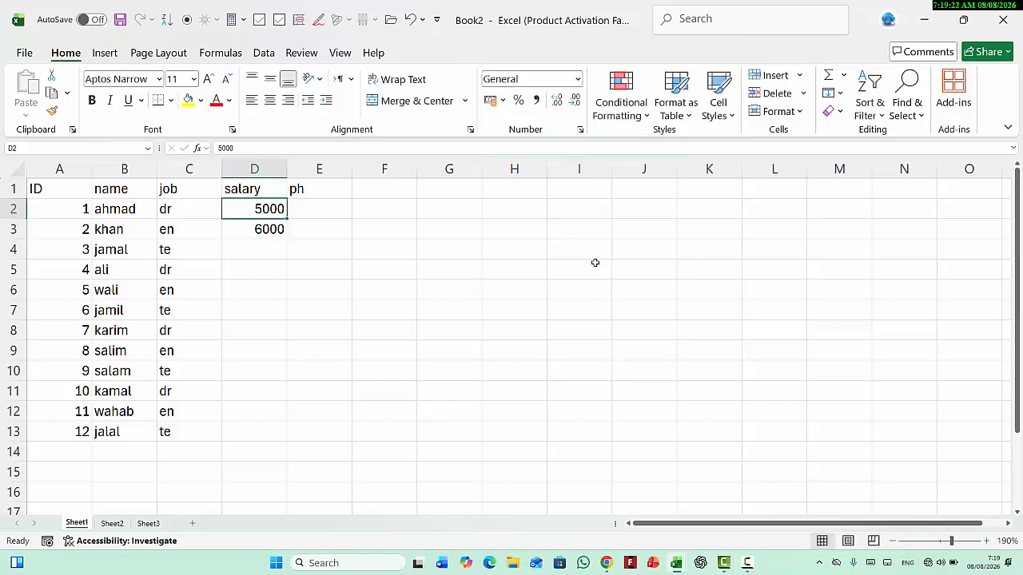
left_click_drag(261, 213, 264, 252)
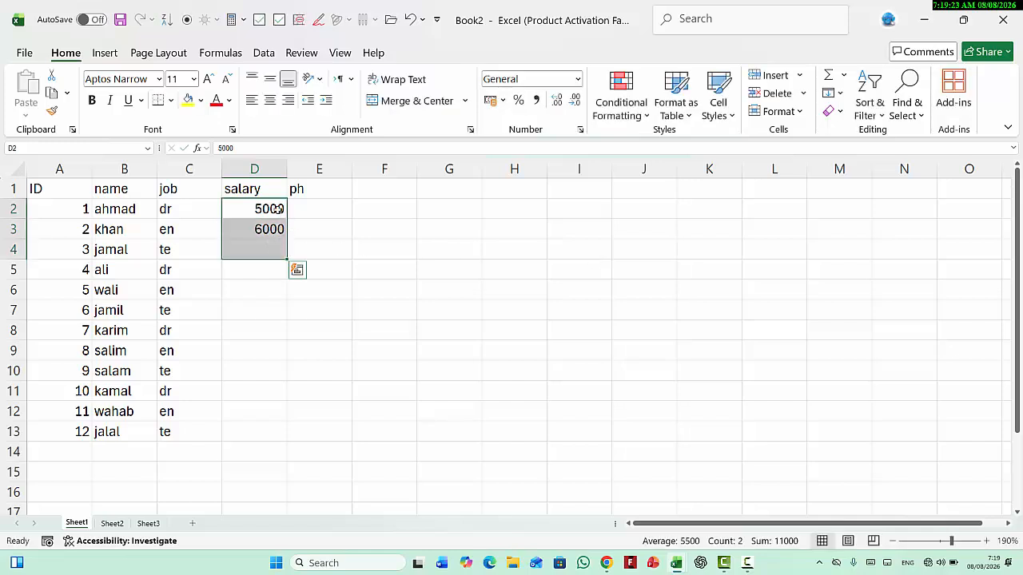
left_click_drag(278, 208, 292, 439)
left_click(388, 315)
Step: Enter a sample phone number in E2 and copy it down the ph column to E13
left_click(312, 209)
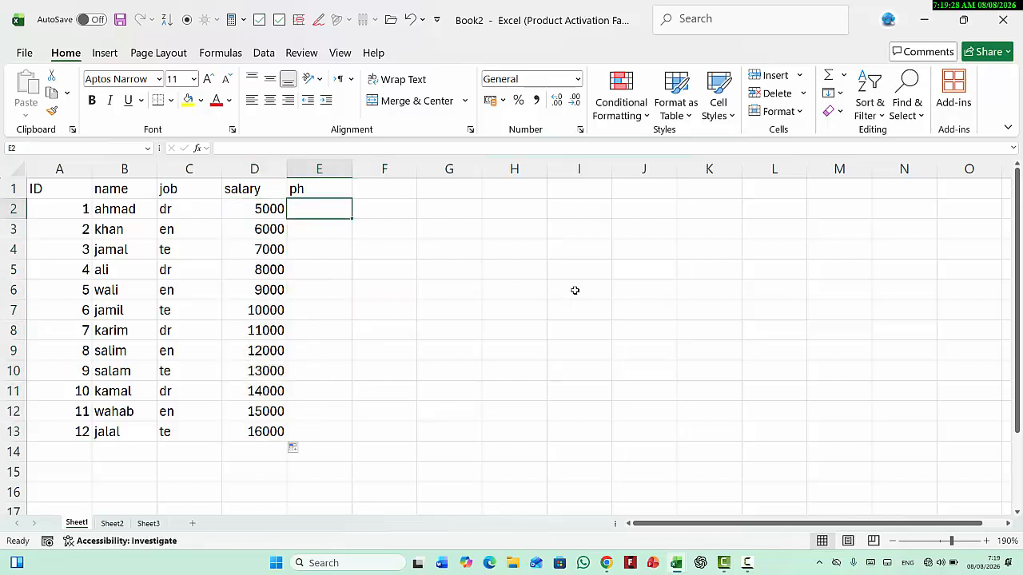
type("85452121")
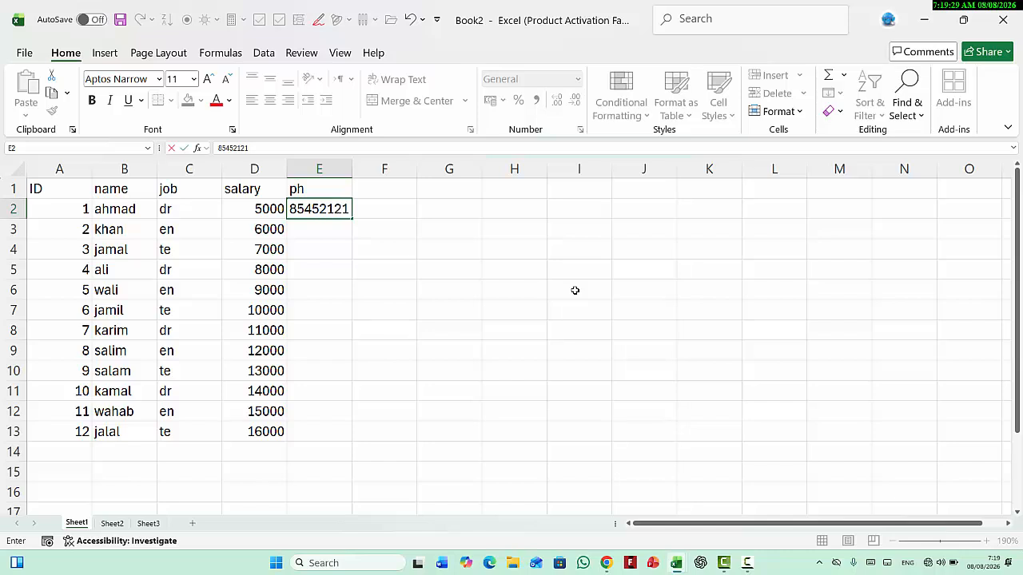
key("Return")
left_click(334, 208)
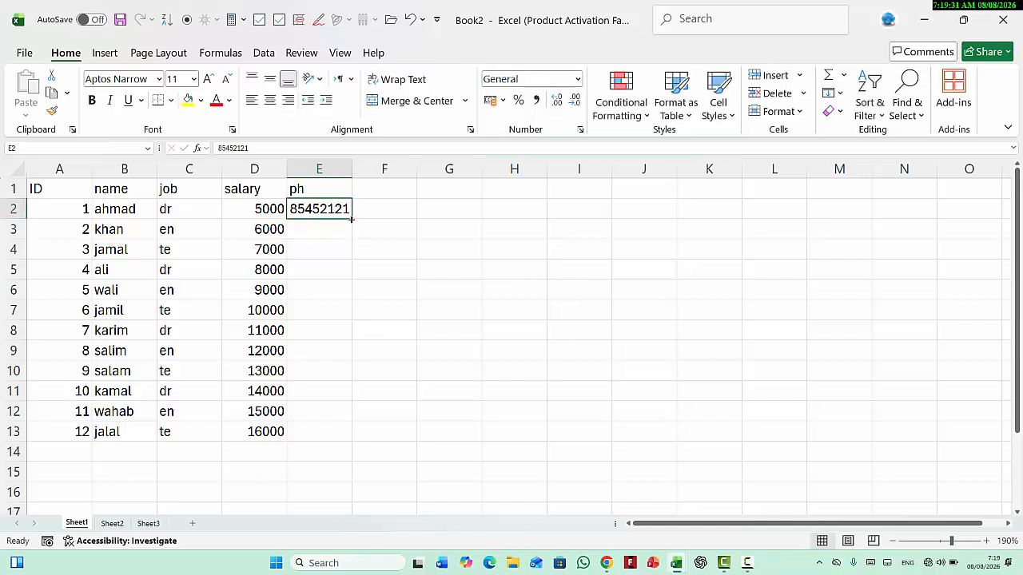
left_click_drag(351, 219, 344, 438)
left_click(495, 250)
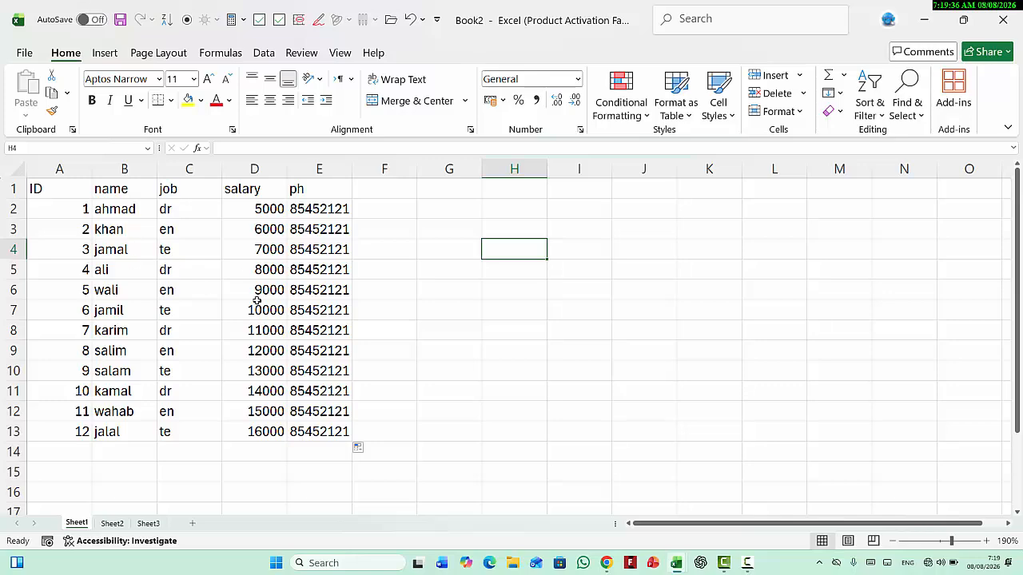
Step: Check the table in the print preview, then select the ID values and the header cells A1:E1 on the sheet
key("ctrl+p")
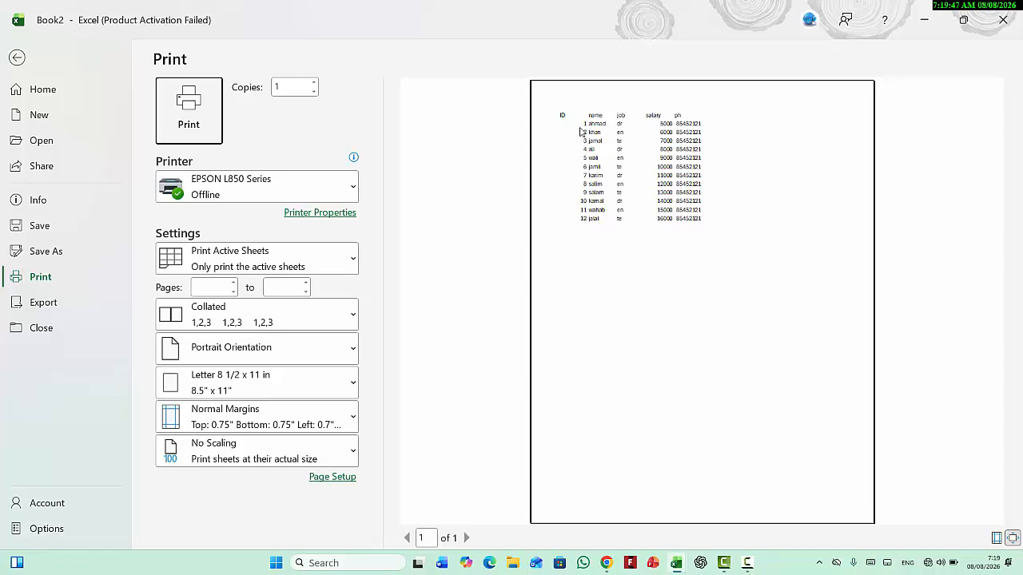
left_click(17, 59)
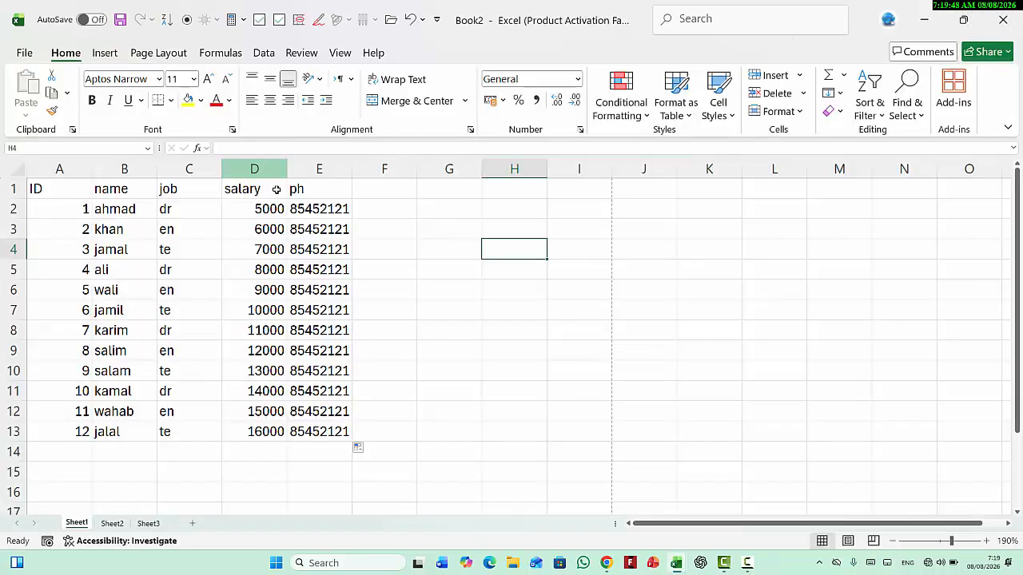
left_click_drag(64, 214, 52, 432)
left_click_drag(44, 189, 314, 190)
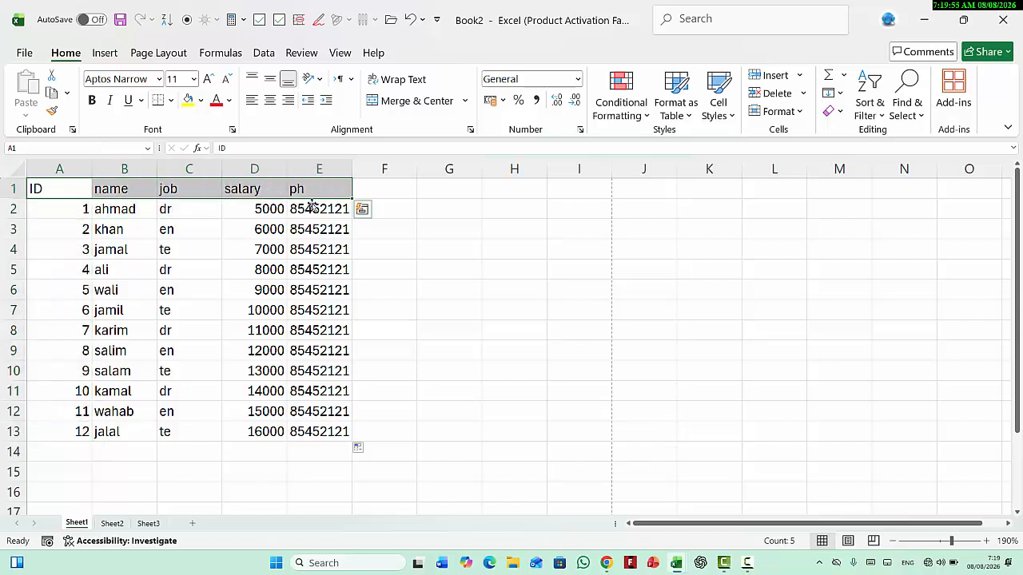
Step: Insert horizontal page breaks above row 5 and above row 9 of the employee table
left_click(283, 307)
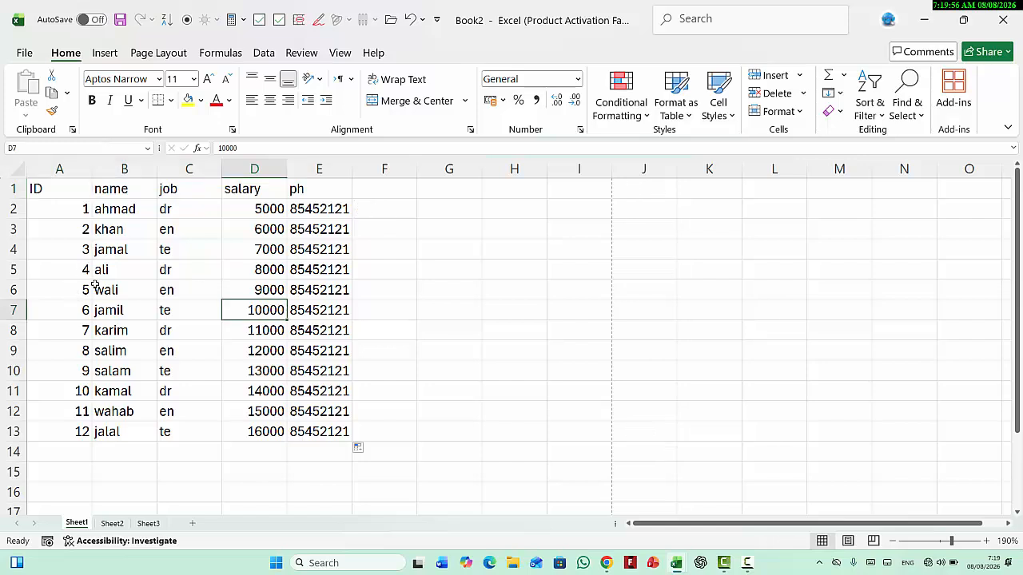
left_click(67, 269)
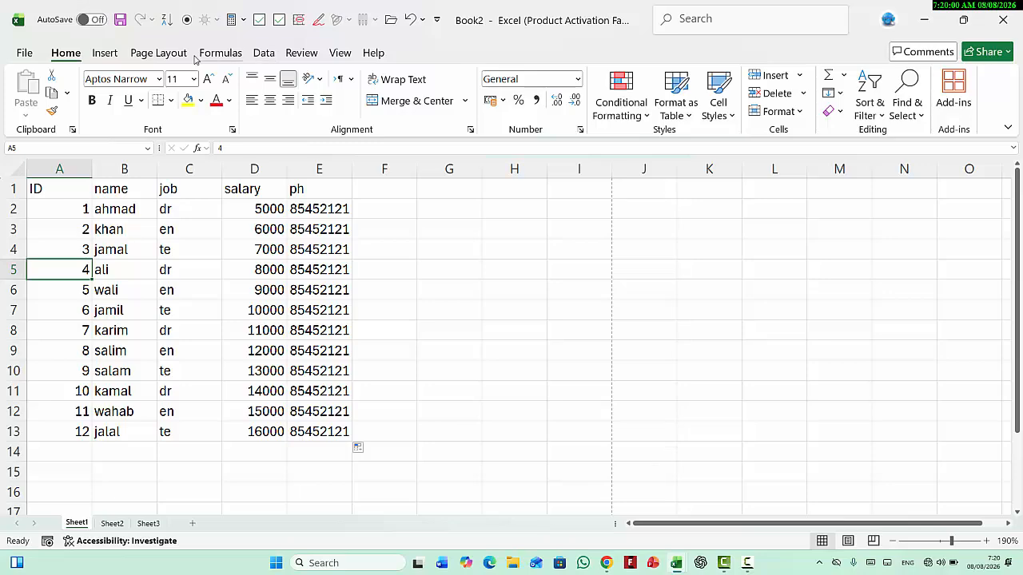
left_click(158, 54)
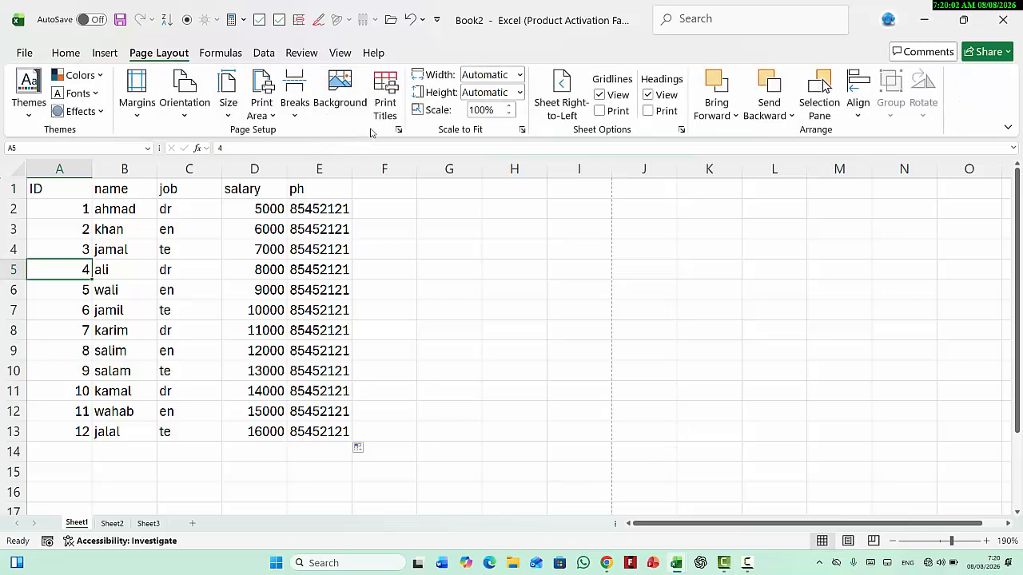
left_click(292, 112)
left_click(313, 133)
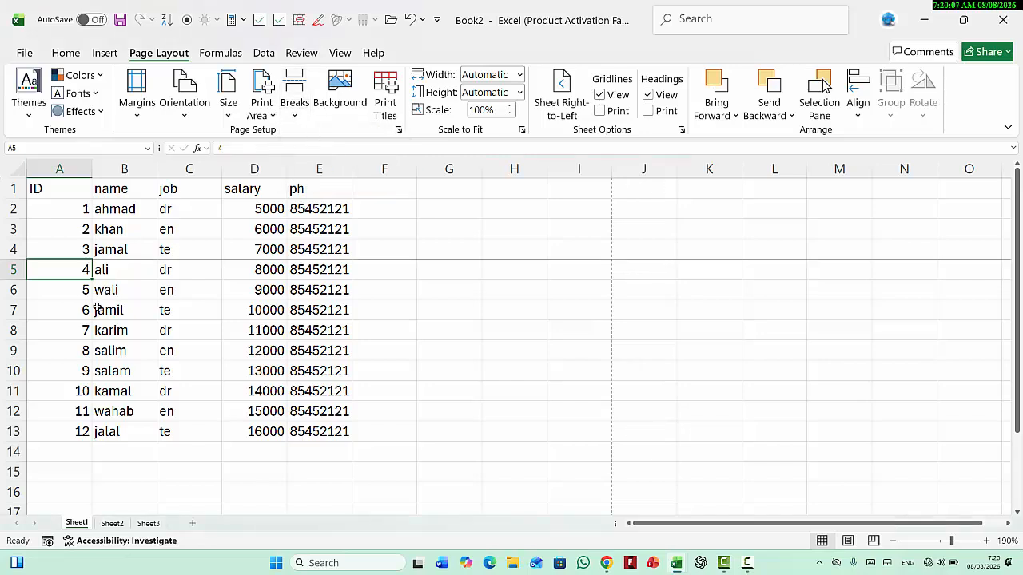
left_click(60, 353)
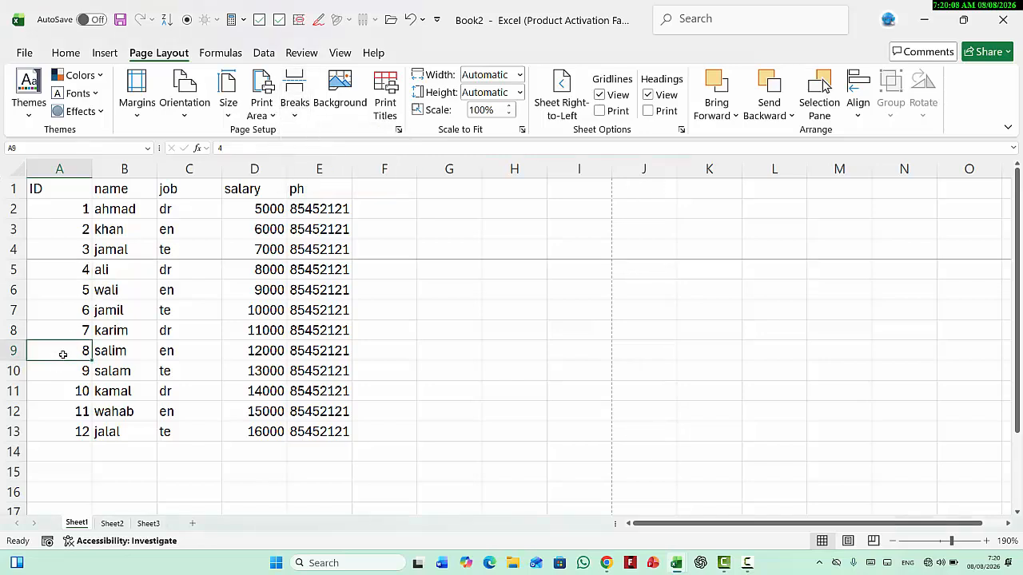
left_click(294, 112)
left_click(315, 135)
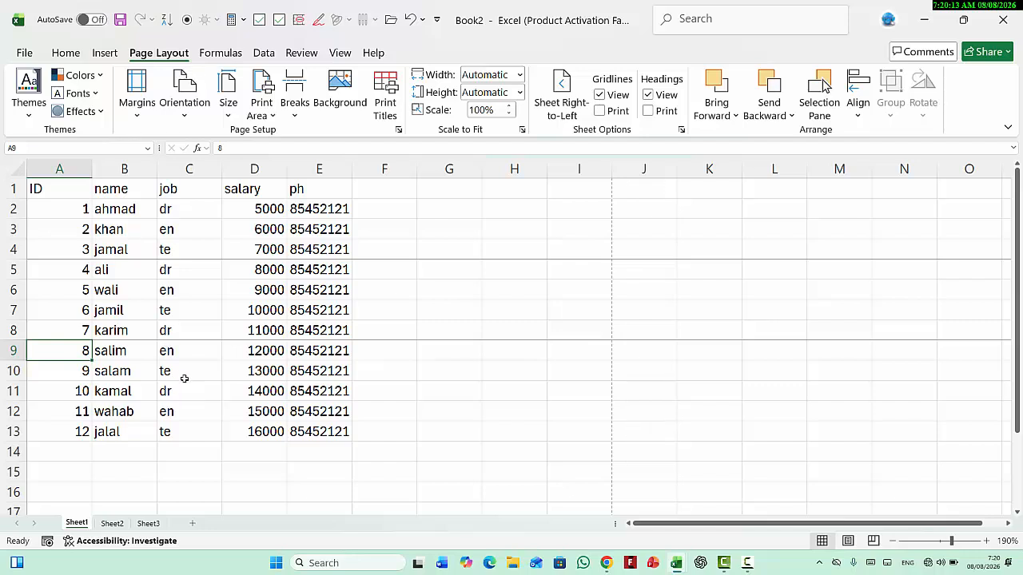
Step: Insert a vertical page break before the job column at cell C1
left_click(212, 218)
left_click(213, 286)
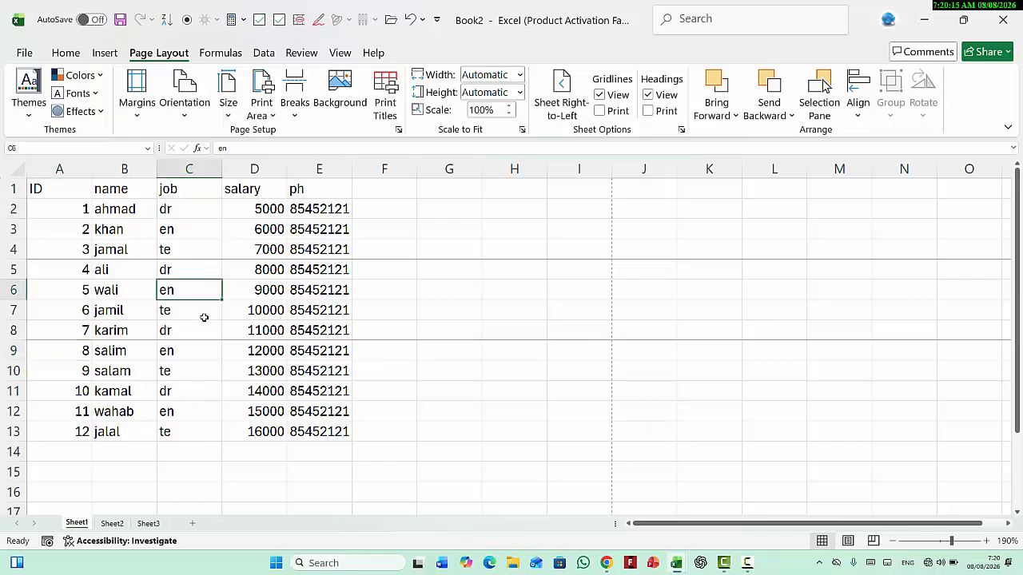
left_click(184, 372)
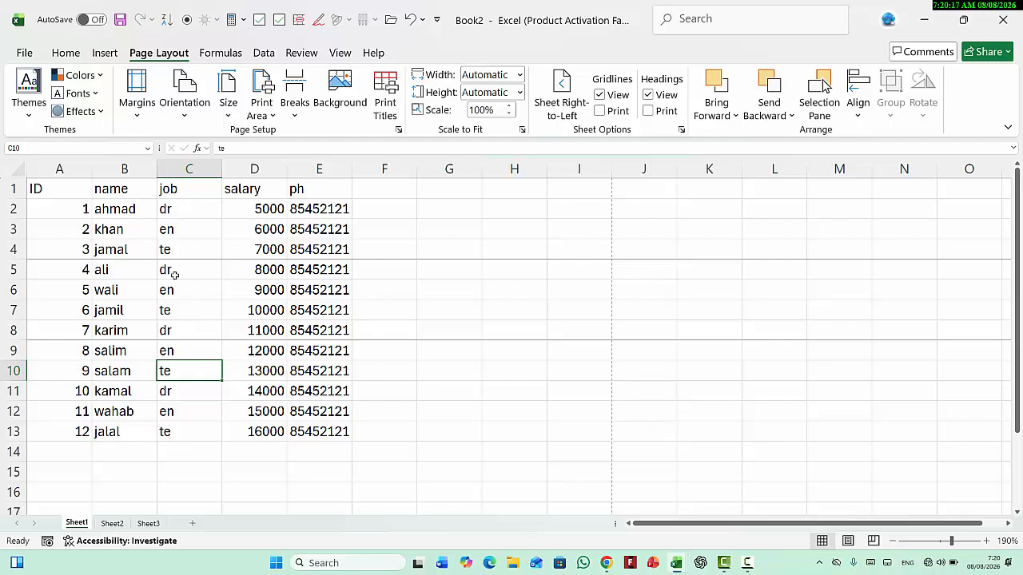
left_click(182, 186)
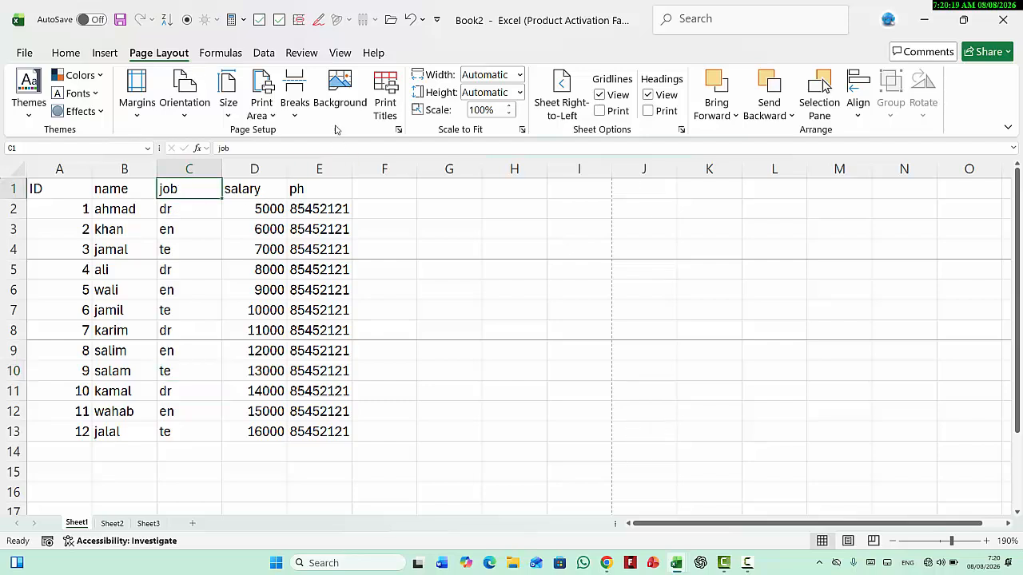
left_click(290, 113)
left_click(317, 135)
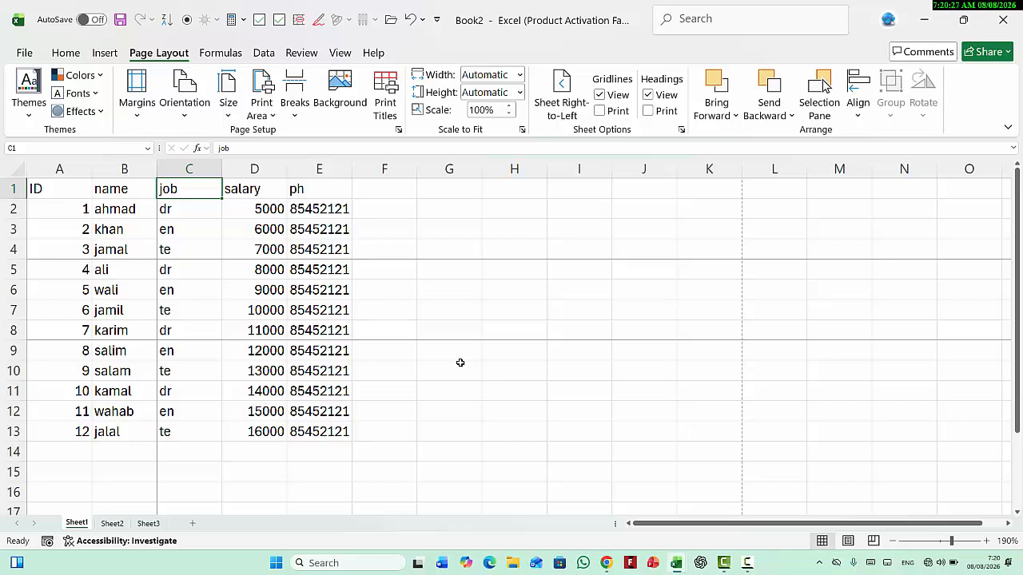
Step: Page through the print preview to check how the page breaks split the table, then return to the sheet
key("ctrl+p")
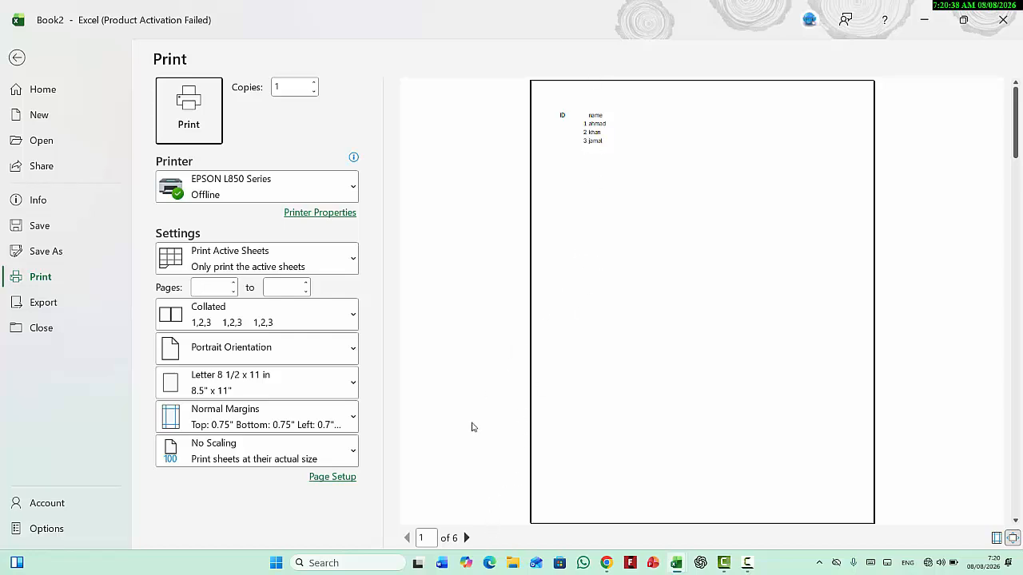
left_click(467, 538)
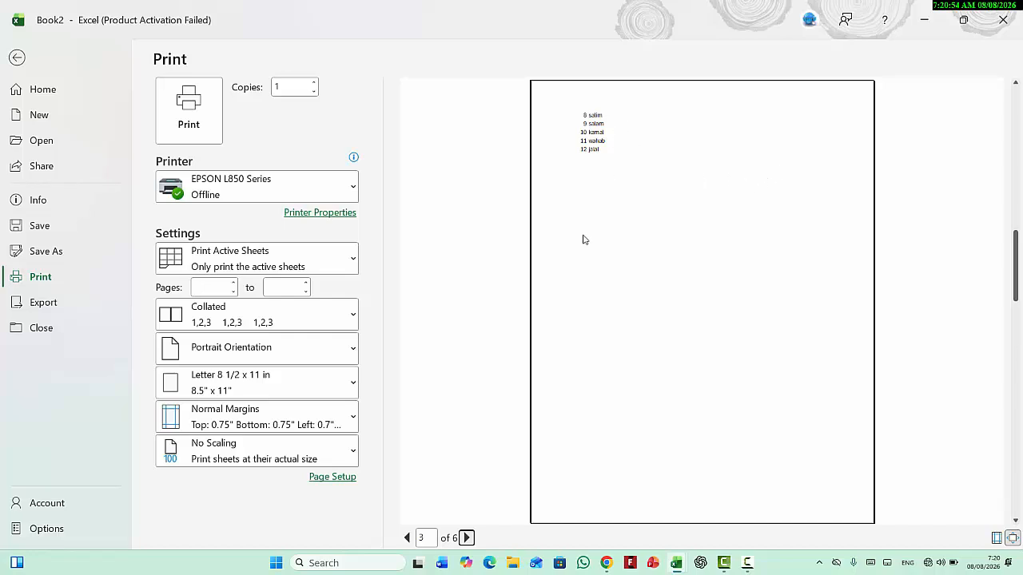
left_click(467, 538)
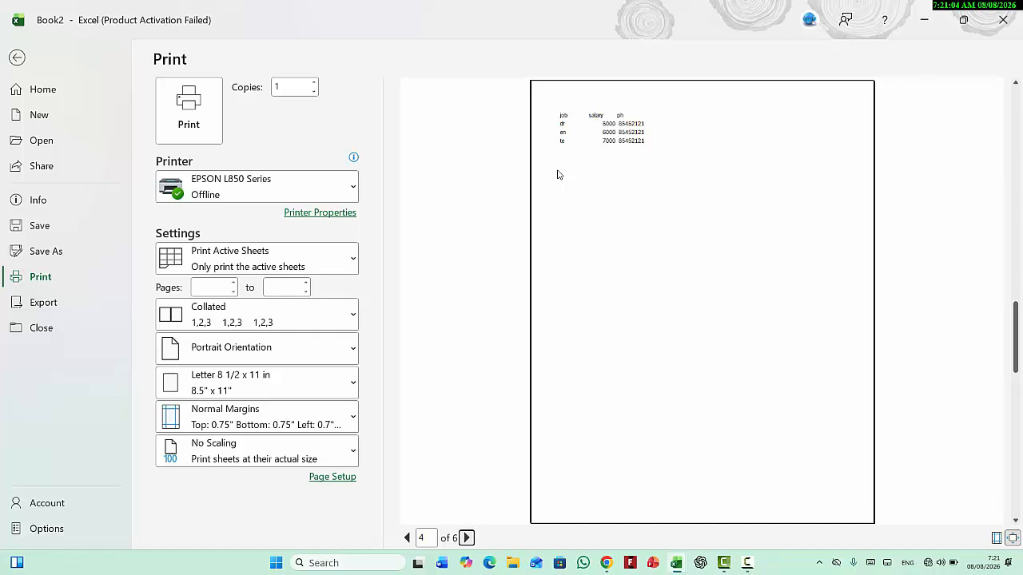
left_click(466, 538)
left_click(464, 539)
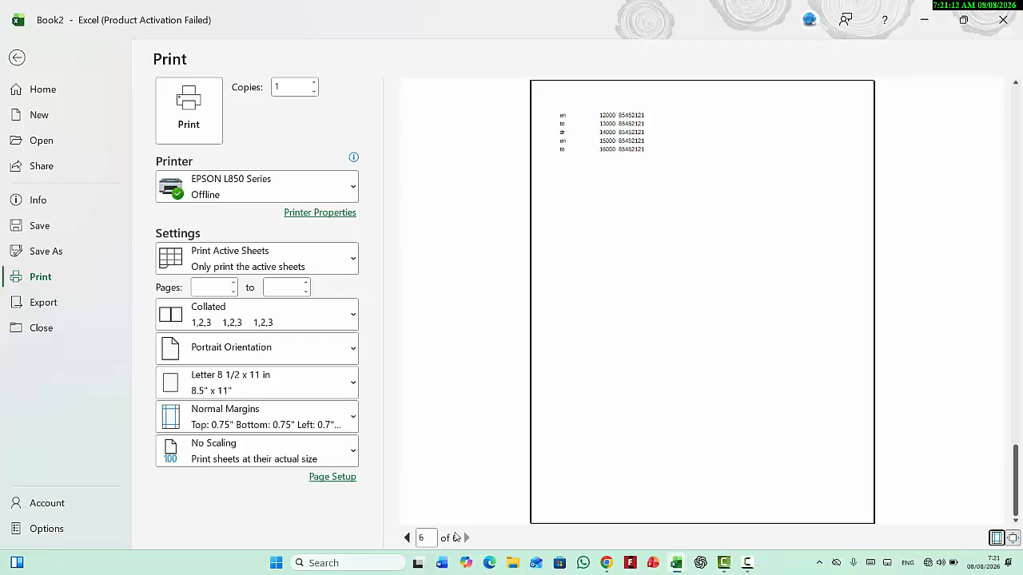
left_click(15, 63)
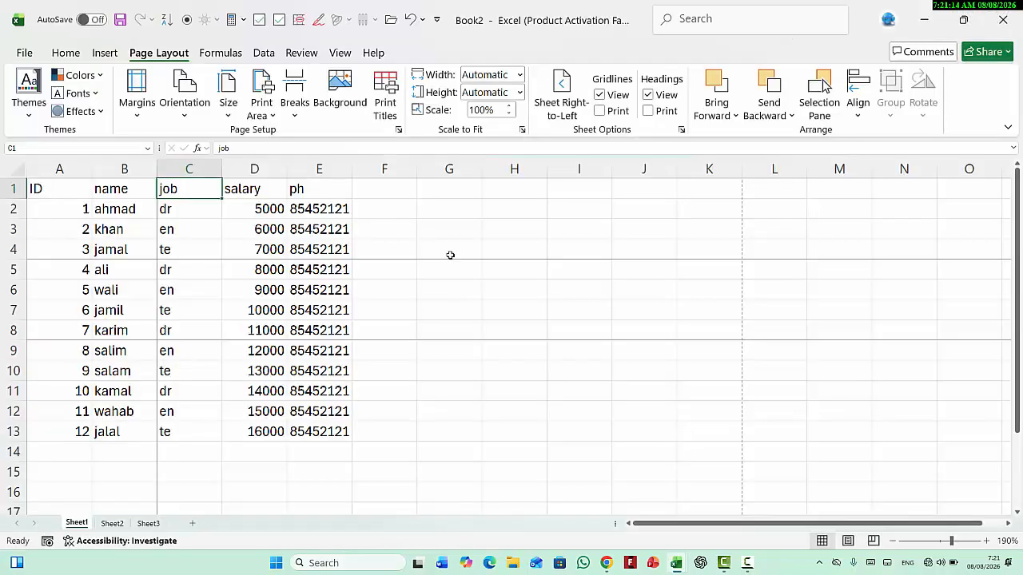
Step: Set row 1 ($1:$1) as the print title row to repeat at the top of each page
left_click(189, 276)
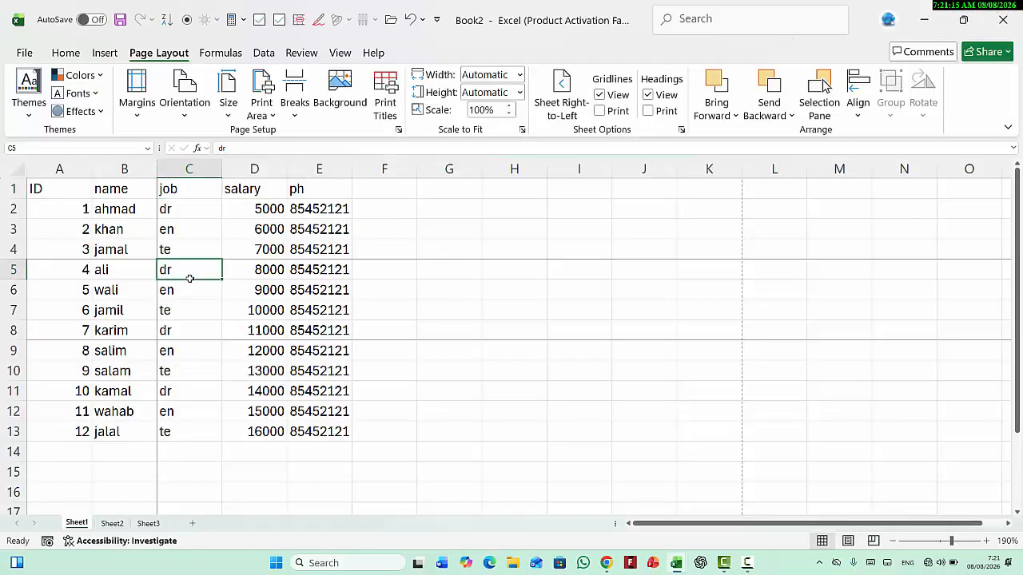
left_click(385, 105)
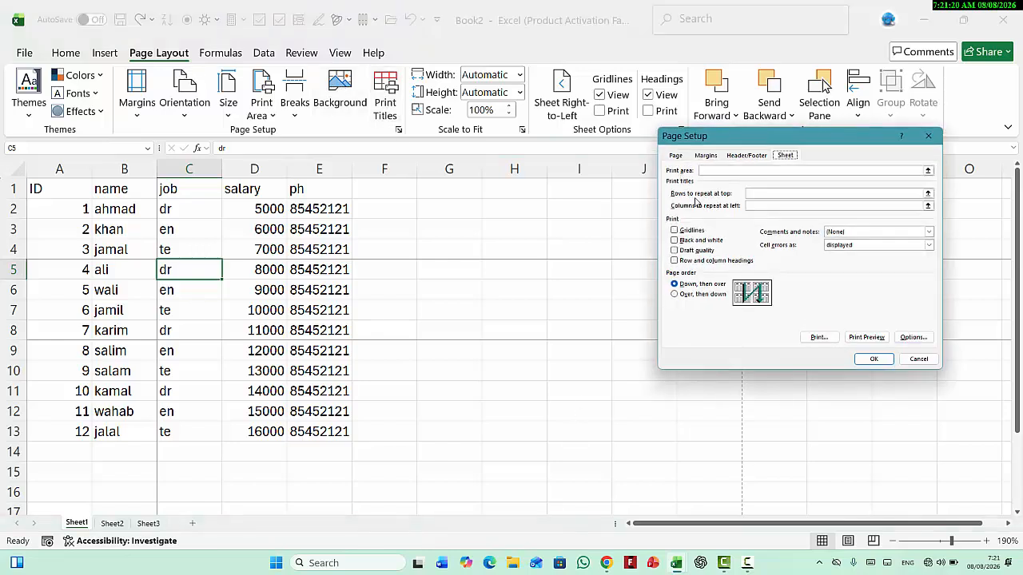
left_click(927, 194)
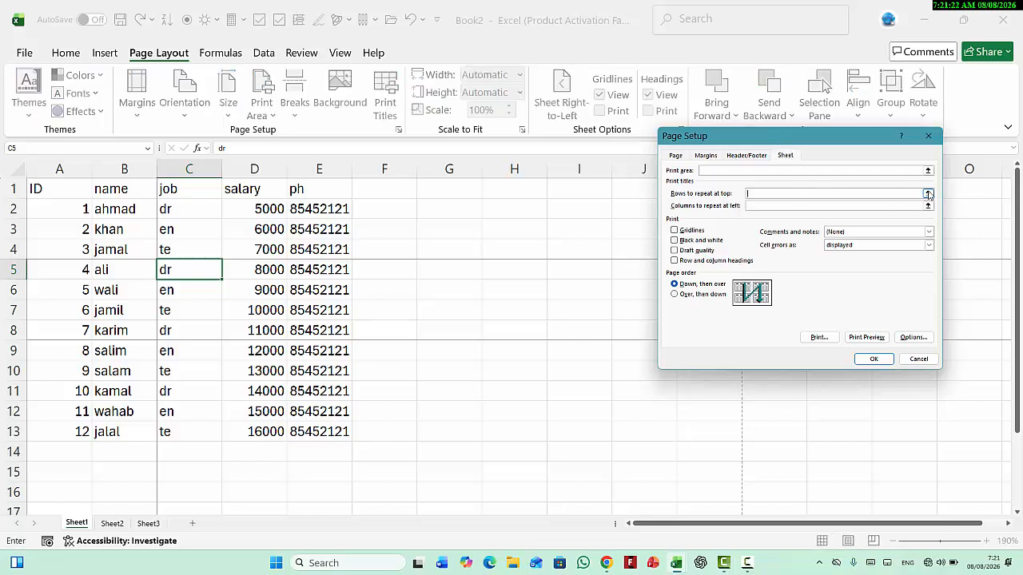
left_click(36, 188)
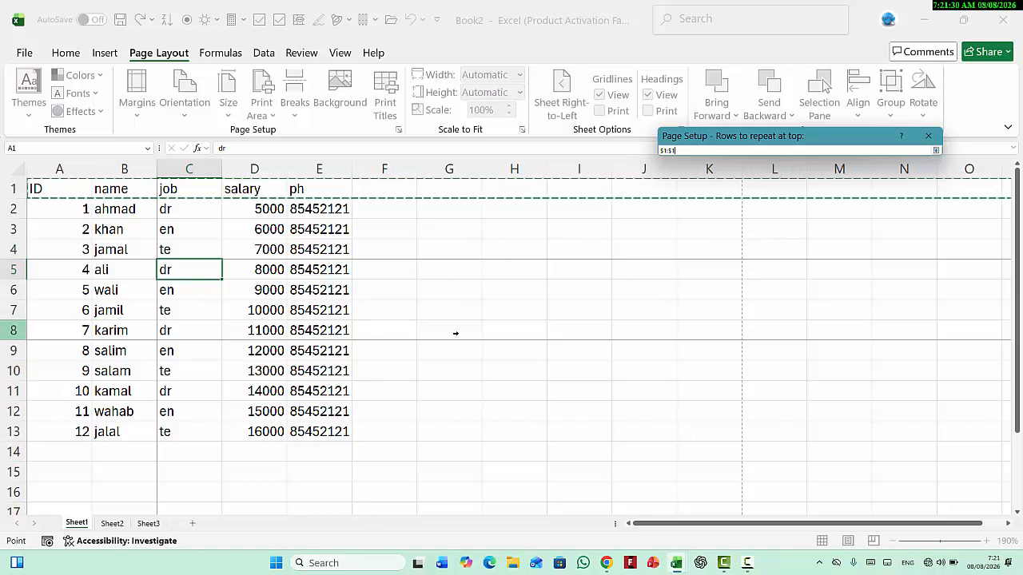
left_click(935, 150)
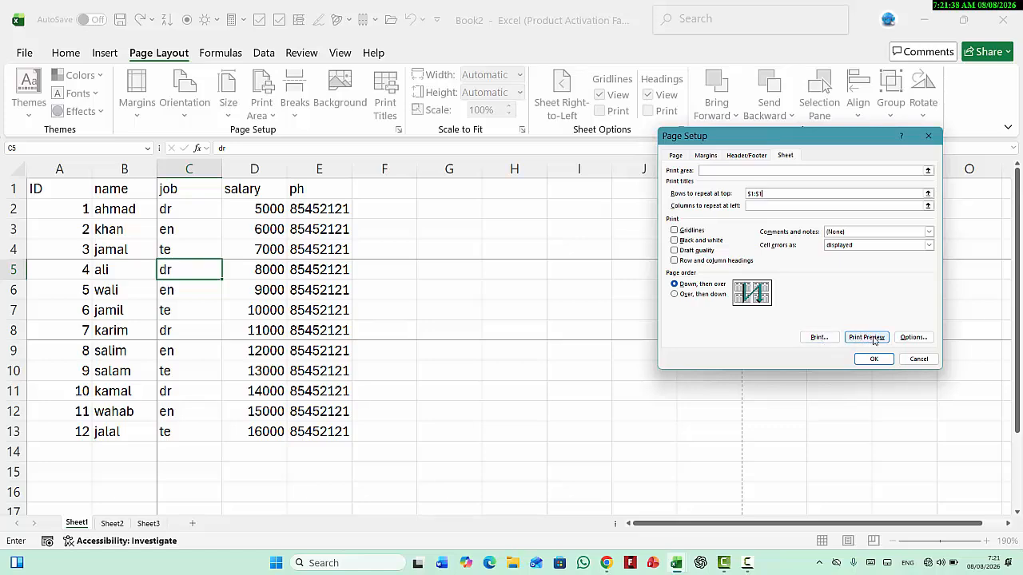
Step: Preview the printout and page forward and back to check the header row on each page, then return to the sheet
left_click(866, 337)
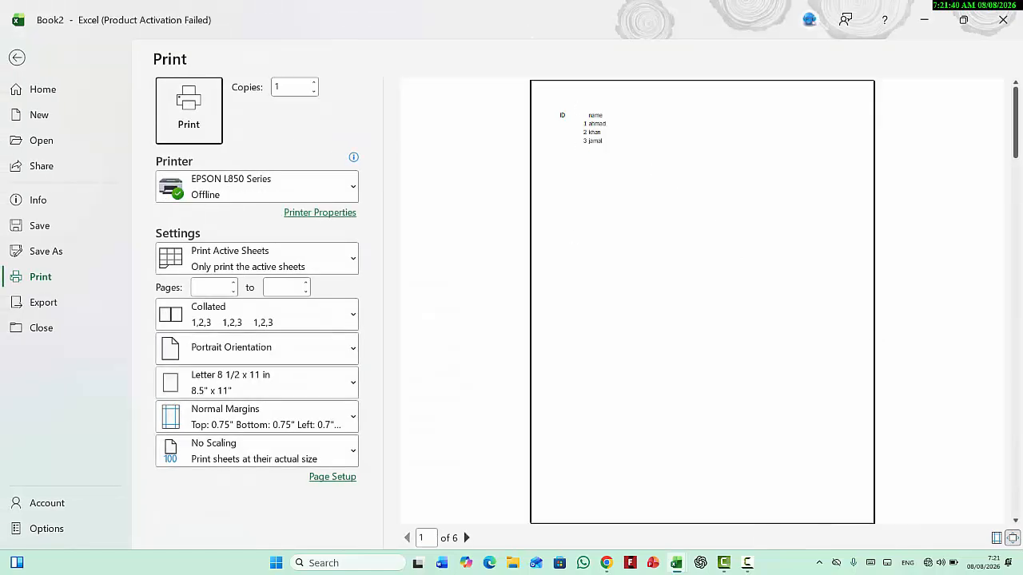
left_click(467, 537)
left_click(466, 537)
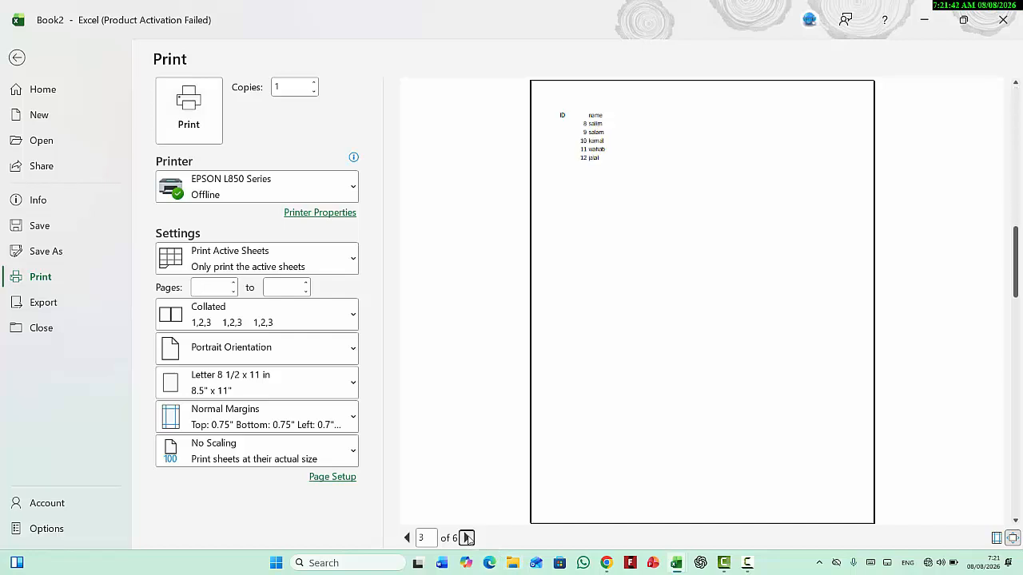
left_click(467, 537)
left_click(467, 538)
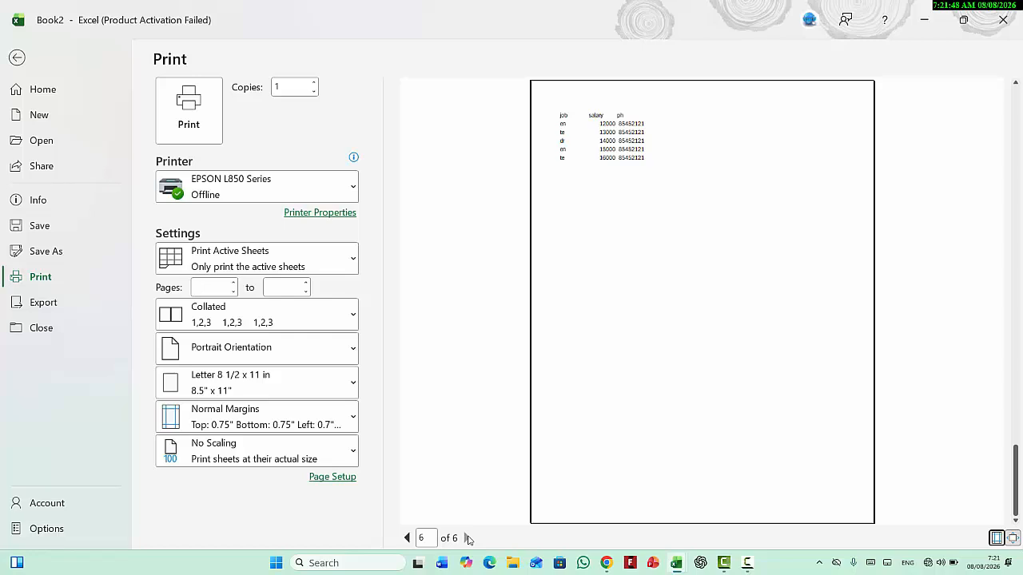
left_click(407, 538)
left_click(406, 537)
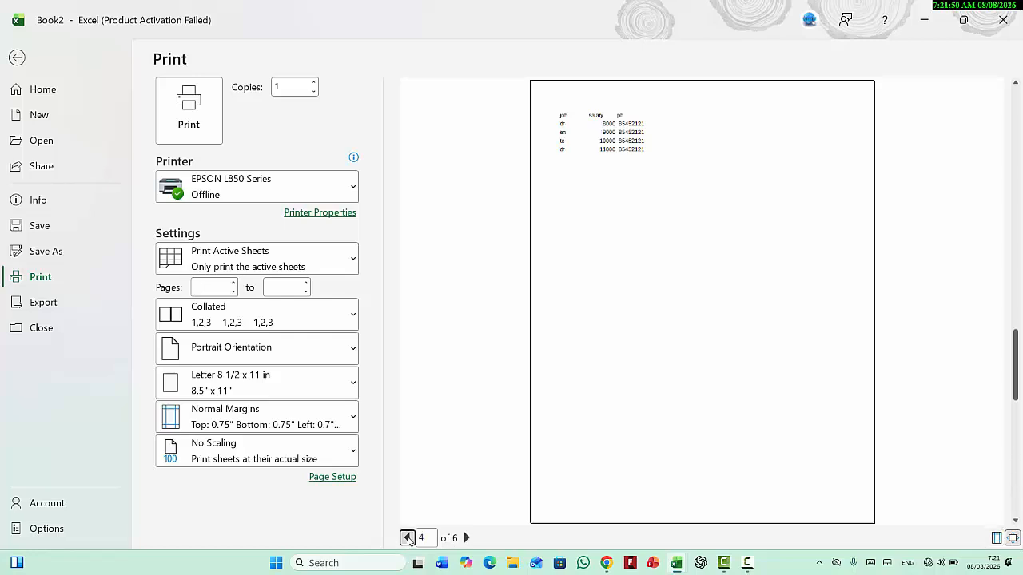
left_click(407, 538)
left_click(406, 538)
left_click(17, 58)
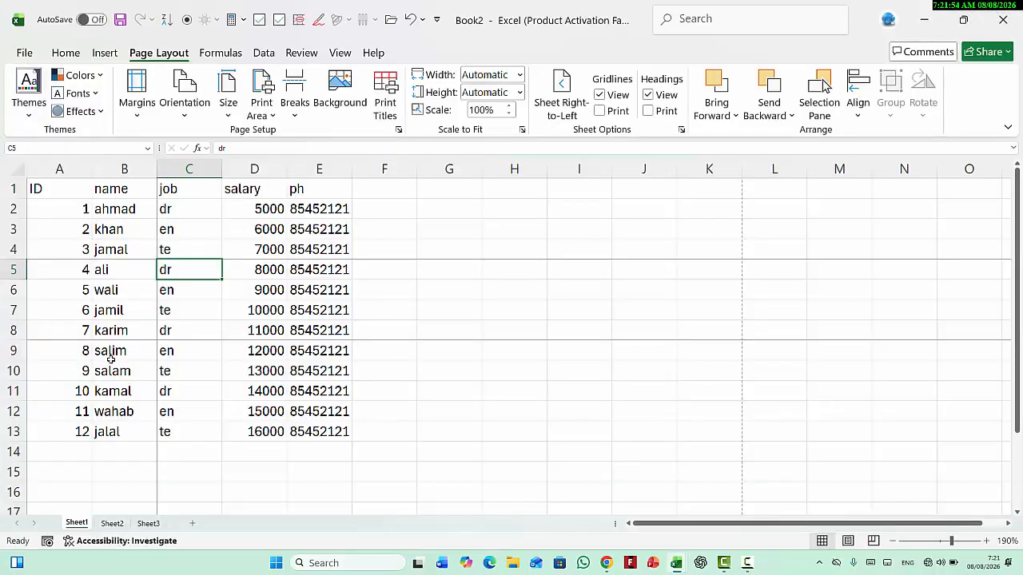
Step: Select in turn the three page blocks of the job, salary and ph columns, starting with C1:E4
left_click(184, 196)
left_click_drag(180, 210, 342, 250)
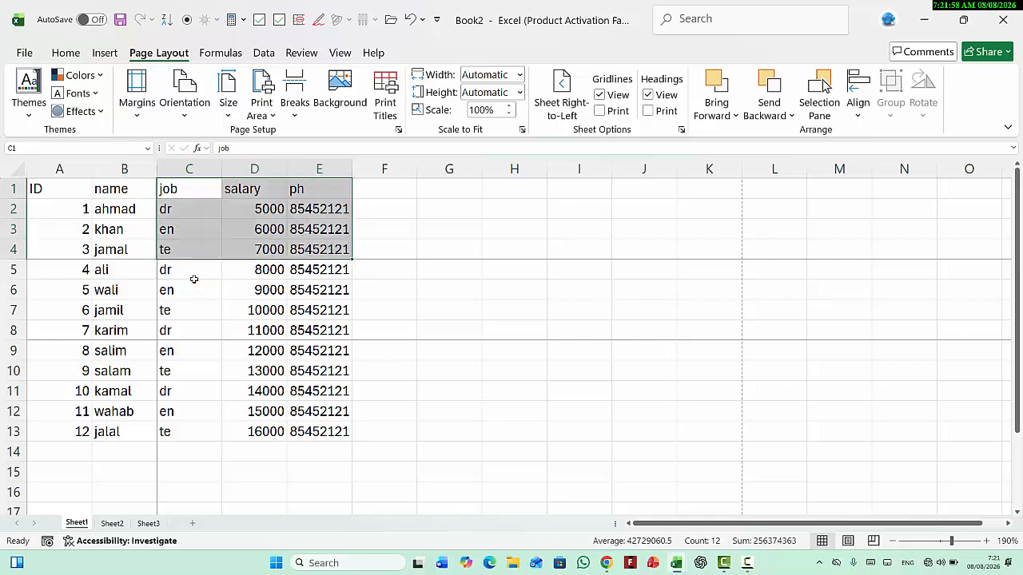
left_click_drag(187, 265, 351, 337)
left_click_drag(210, 350, 354, 445)
left_click(114, 286)
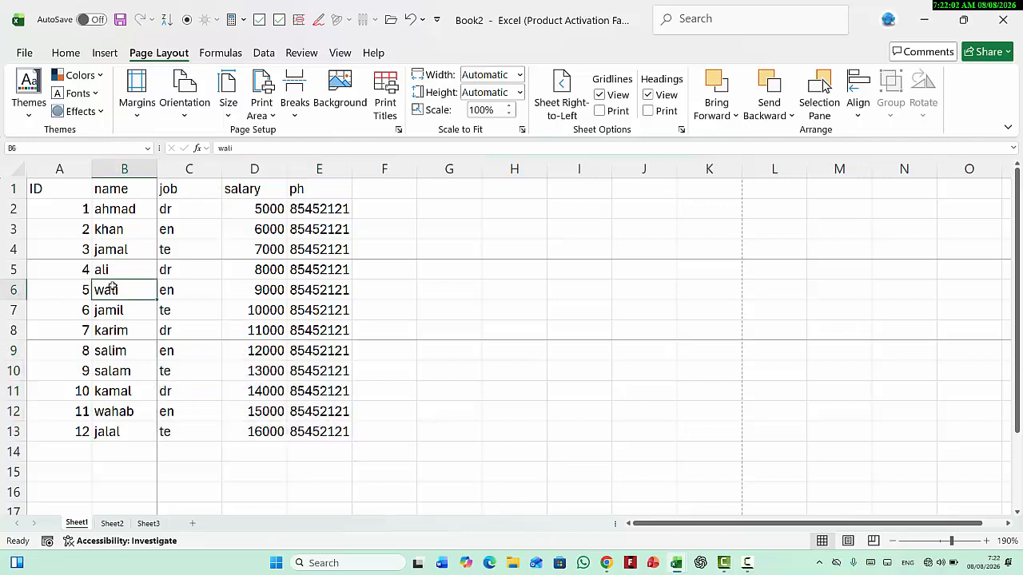
Step: Set column A ($A:$A) as the print title column to repeat at the left of each page
left_click(386, 109)
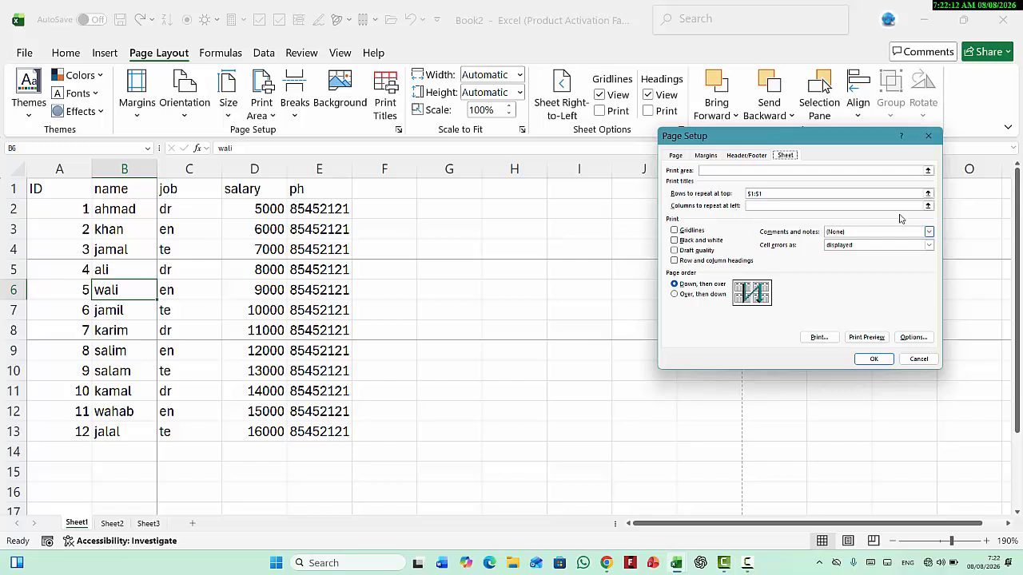
left_click(927, 206)
left_click(46, 195)
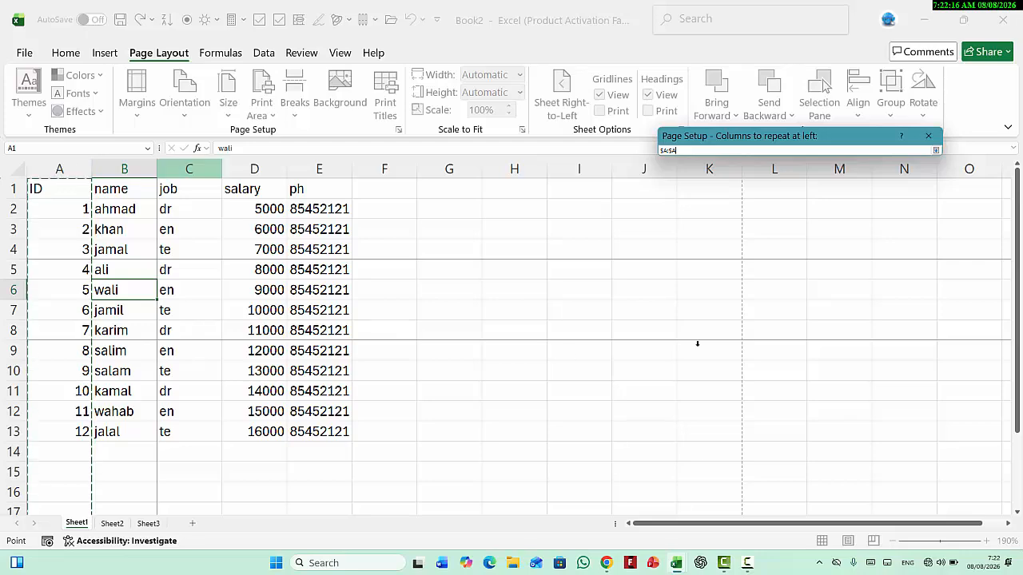
left_click(934, 152)
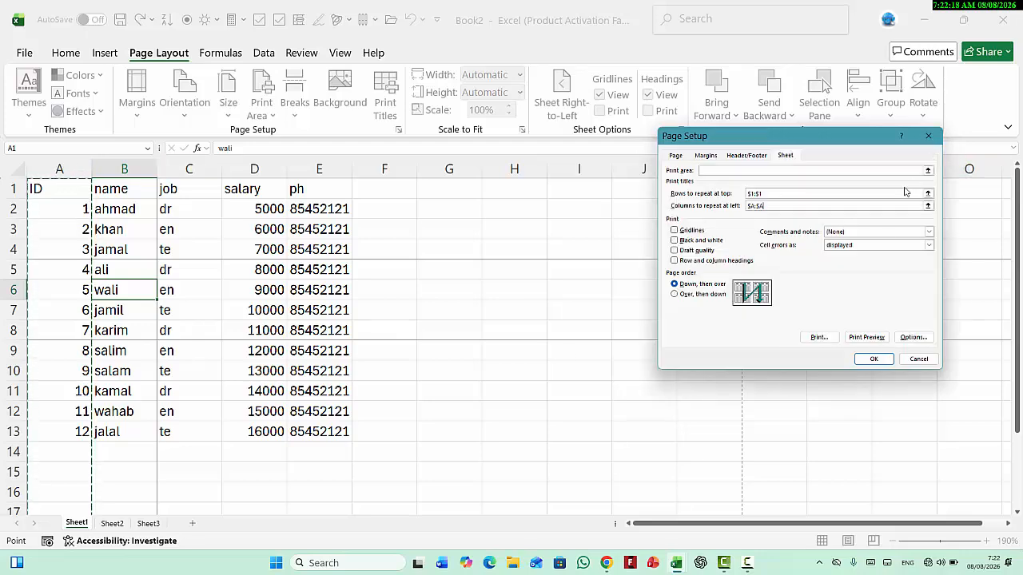
Step: Preview the printout through page 6 to check the repeated ID column, then return to the sheet
left_click(861, 333)
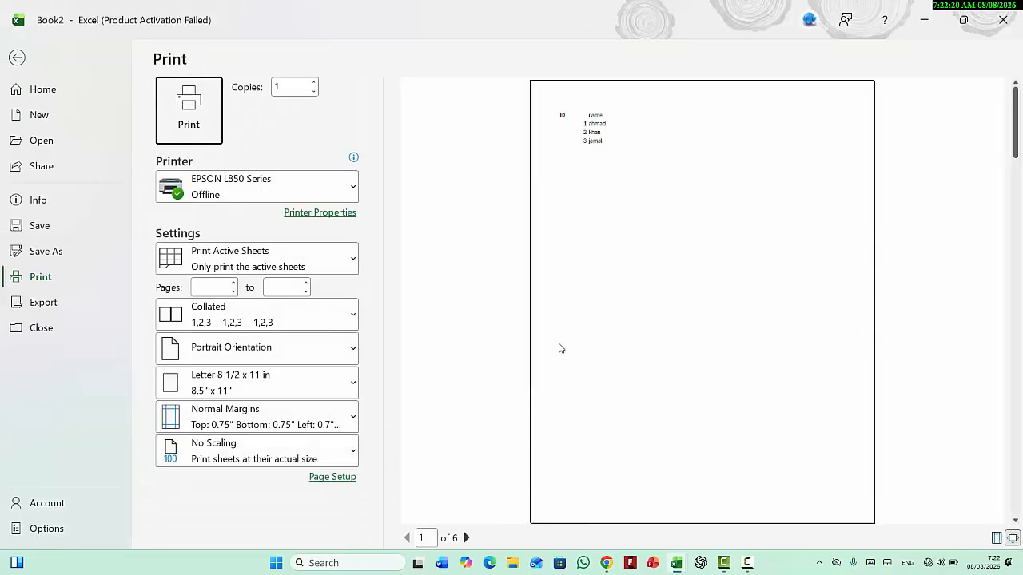
left_click(466, 538)
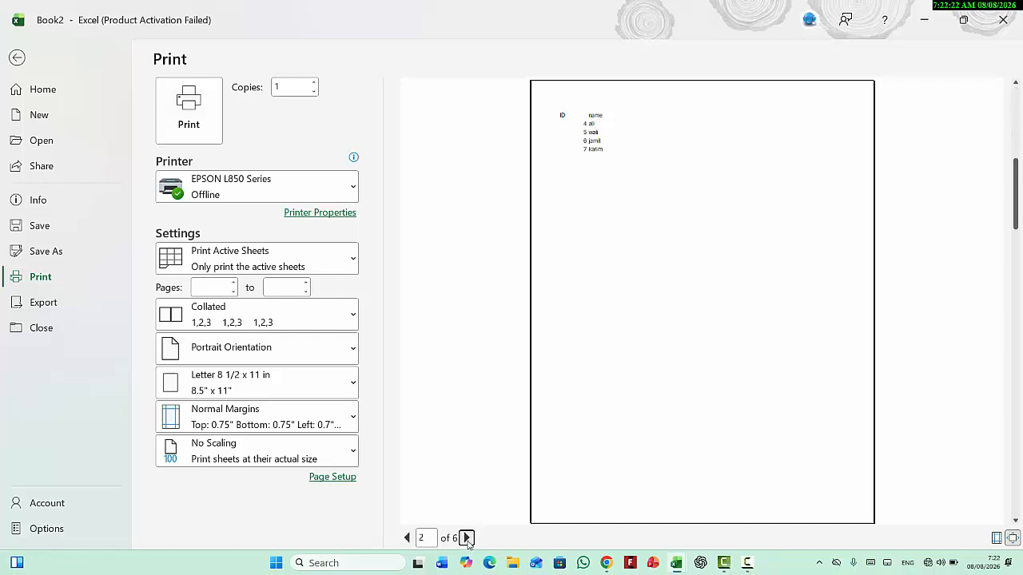
left_click(467, 538)
left_click(466, 538)
left_click(467, 538)
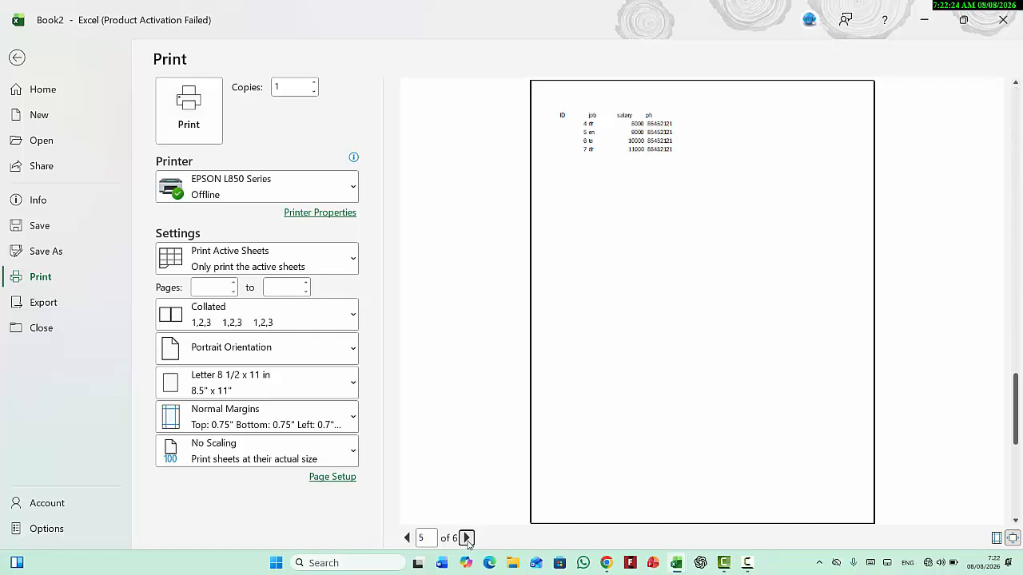
left_click(467, 538)
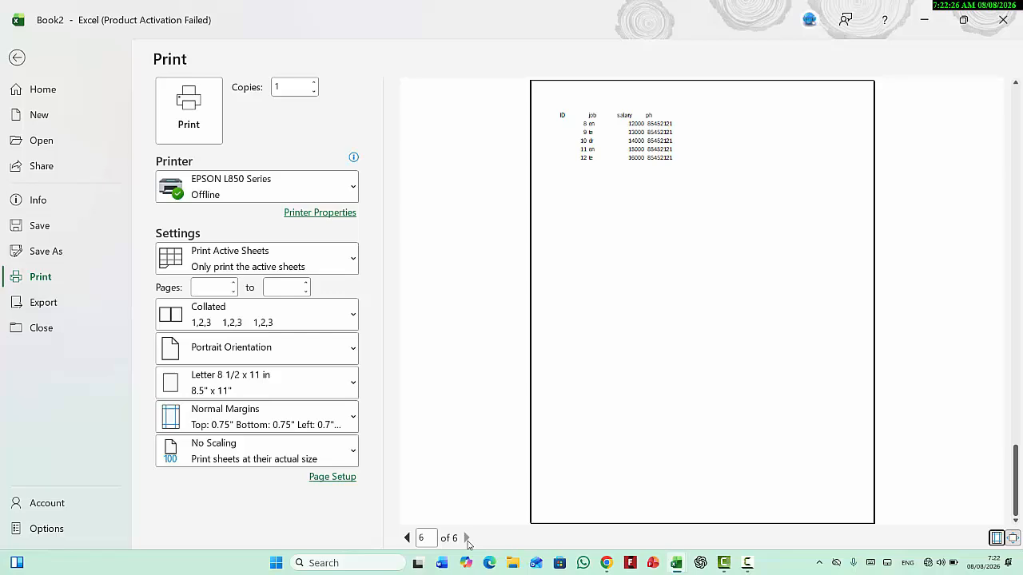
left_click(17, 58)
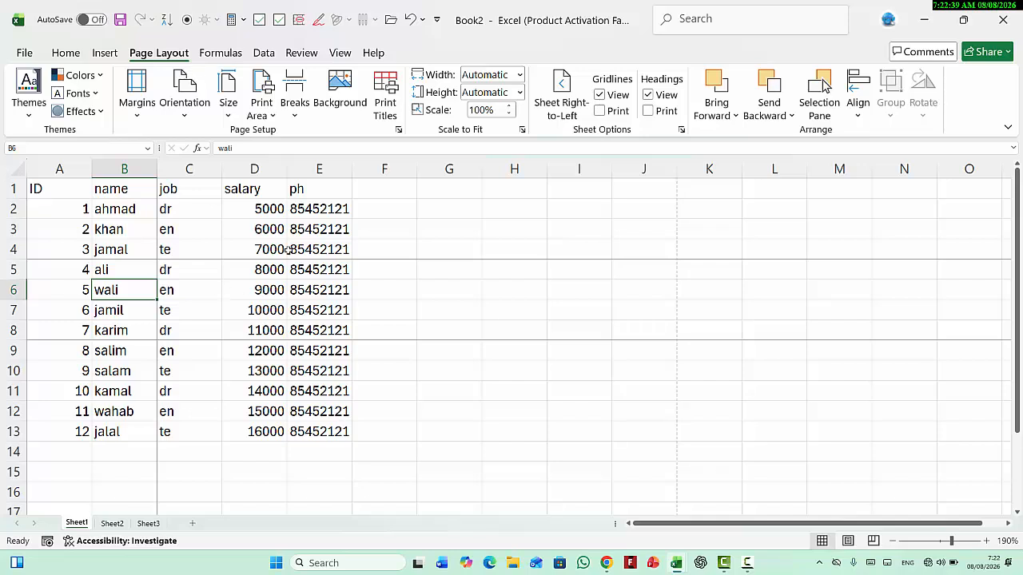
Step: Clear the print title row and column ($1:$1 and $A:$A) in the page setup so no titles repeat
left_click(391, 119)
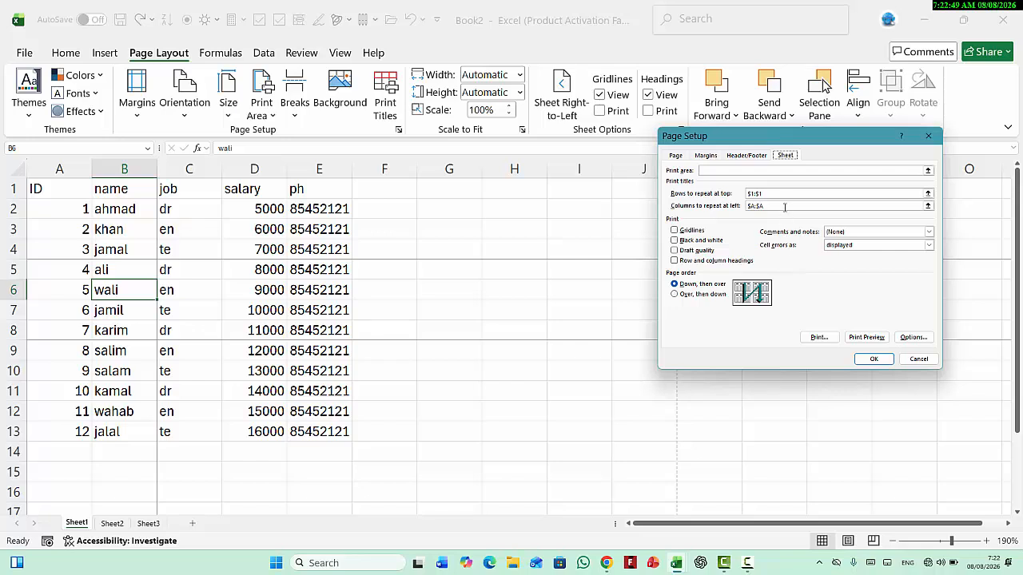
left_click_drag(784, 207, 747, 193)
key("BackSpace")
key("BackSpace")
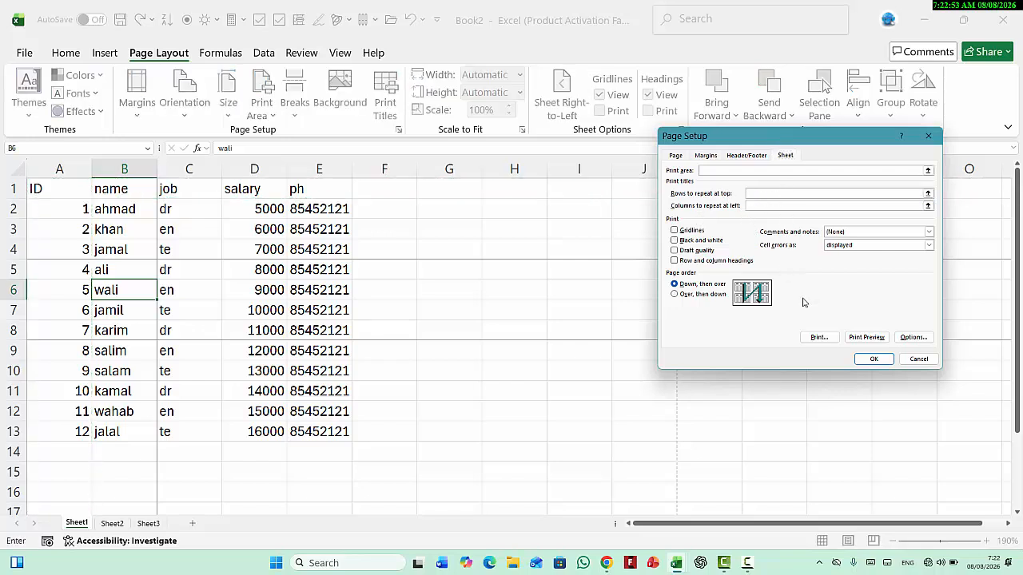
left_click(874, 359)
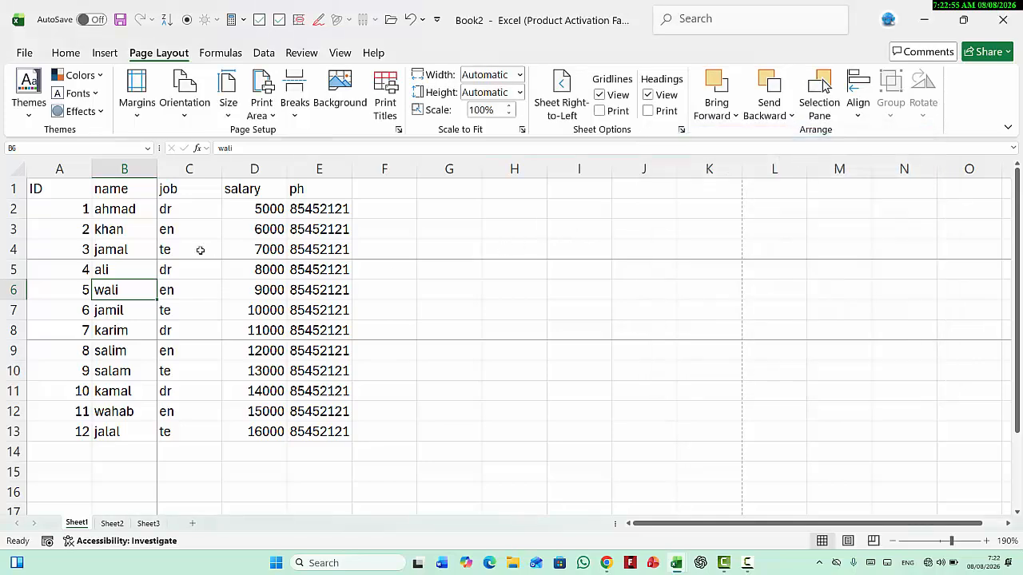
Step: Preview the first printed page without print titles, then return to the sheet
left_click(212, 295)
key("ctrl+p")
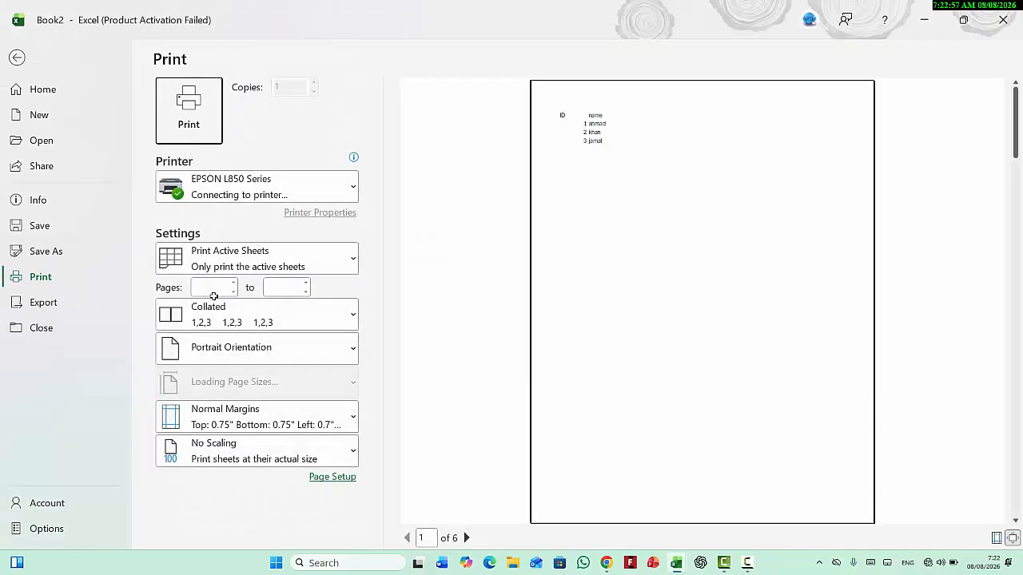
left_click(13, 56)
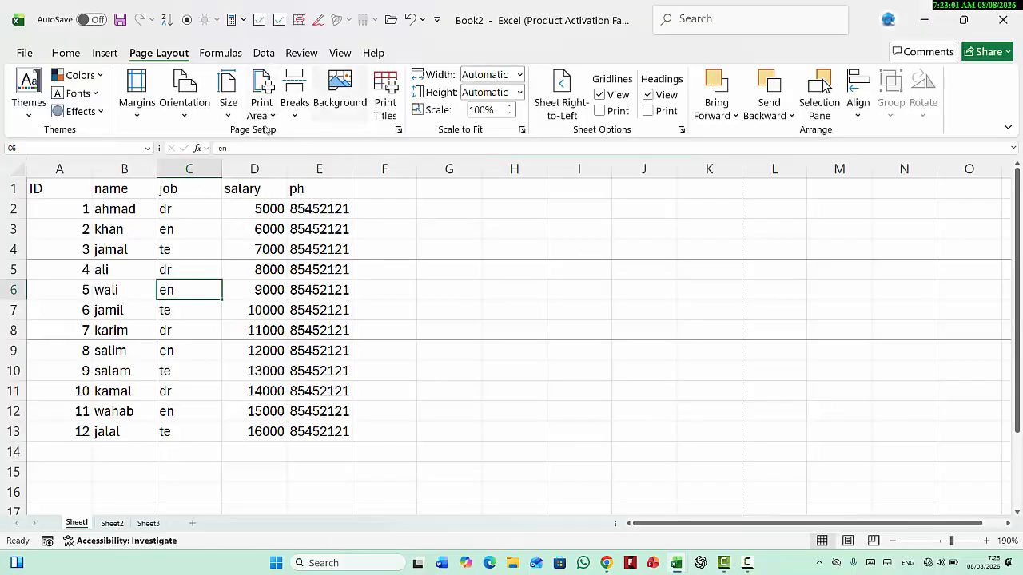
Step: Set the print area to A1:B4 in the page setup and preview the printout, then return to the sheet
left_click(385, 95)
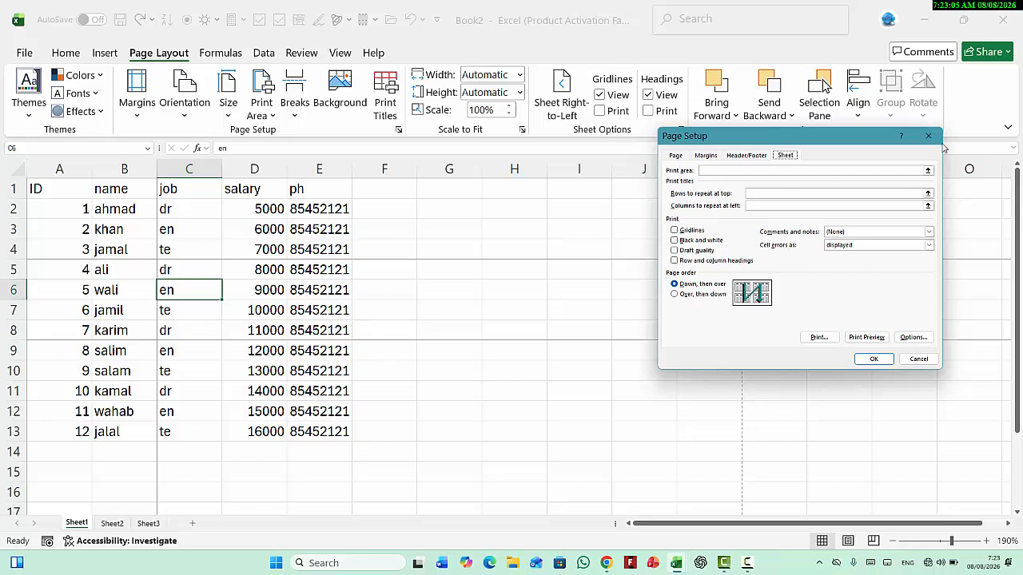
left_click(926, 170)
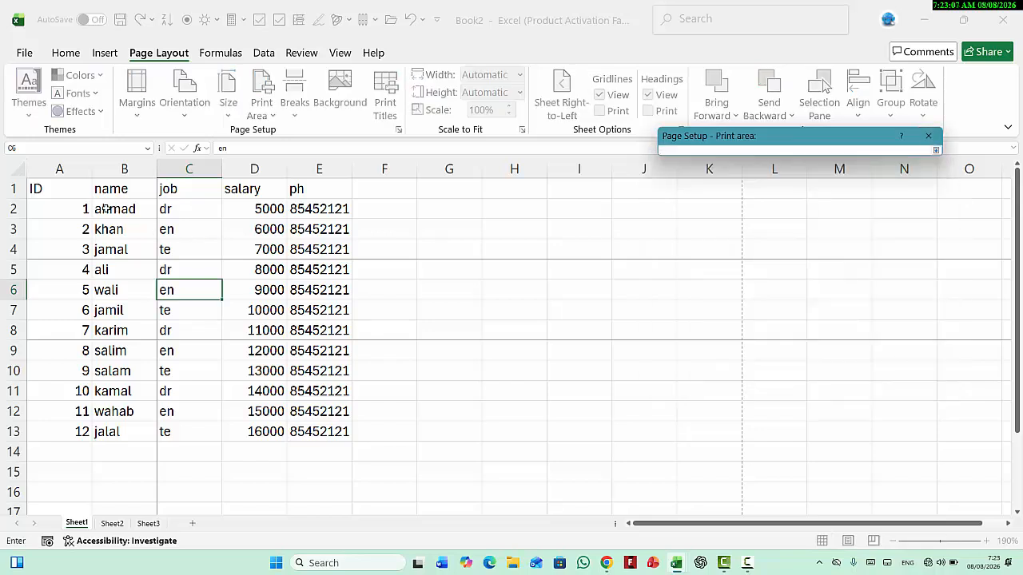
left_click_drag(62, 192, 139, 249)
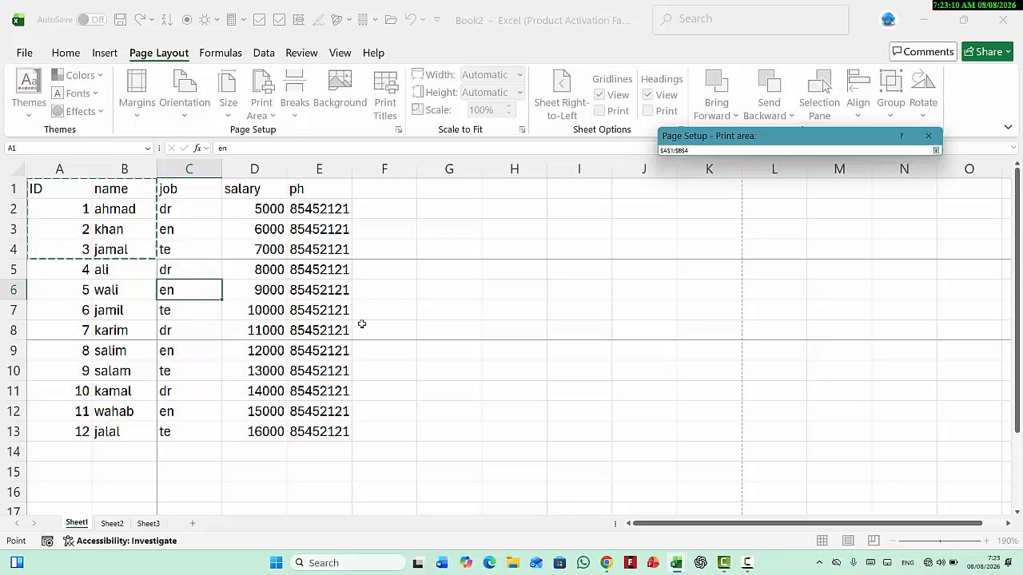
left_click(935, 152)
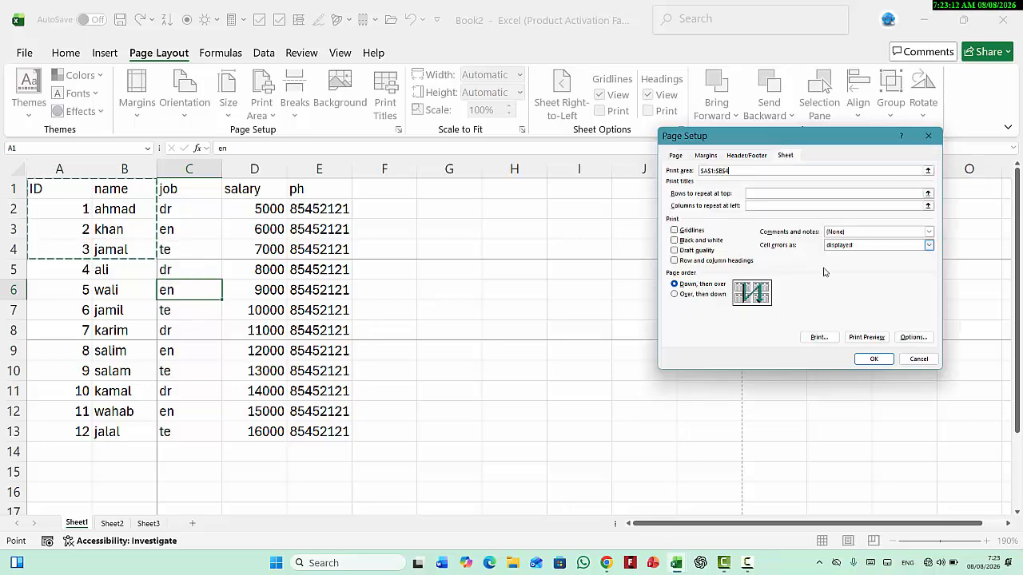
left_click(867, 337)
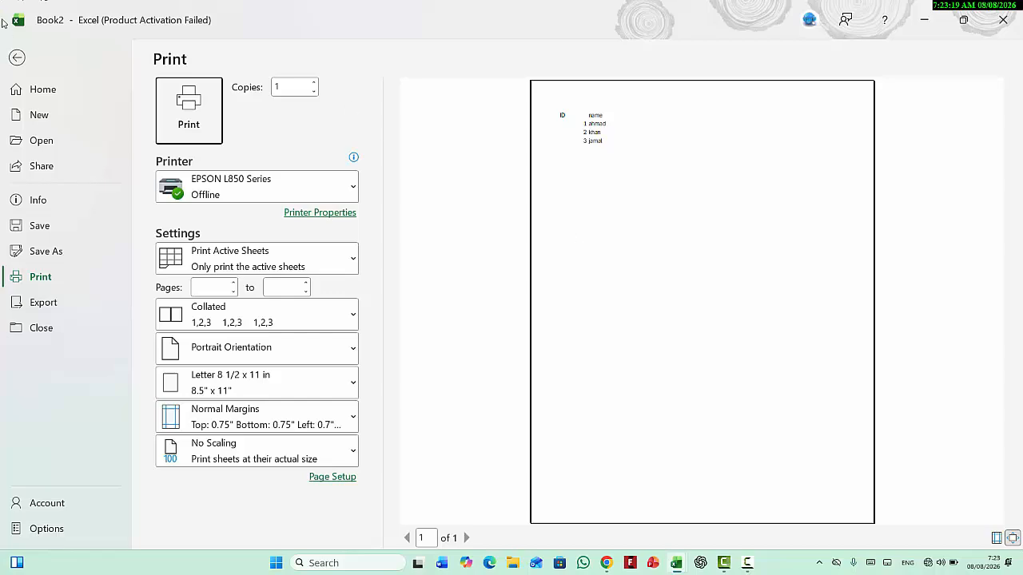
left_click(17, 57)
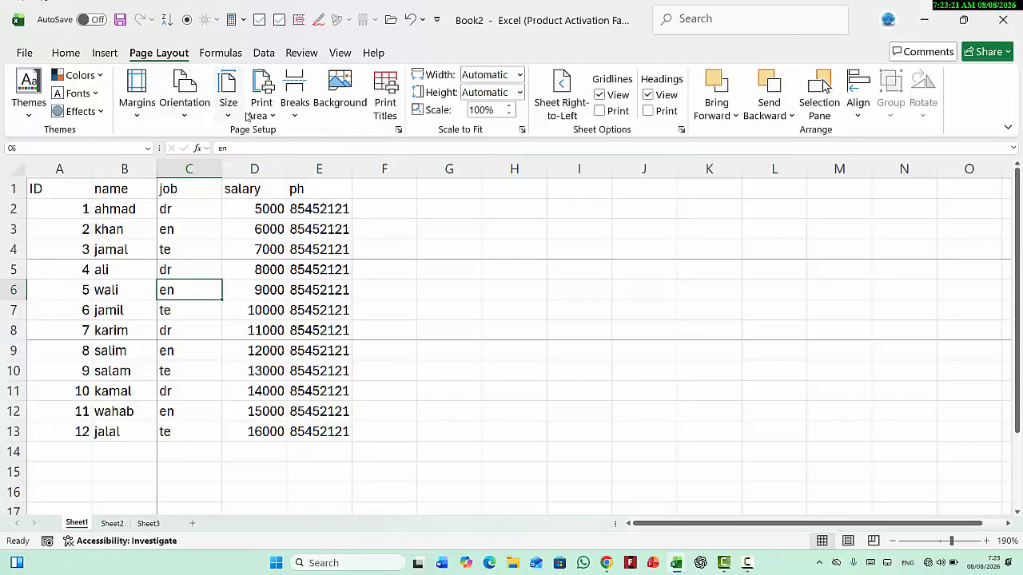
Step: Clear the print area in the page setup and page forward through the print preview, then return to the sheet
left_click(262, 116)
left_click(390, 118)
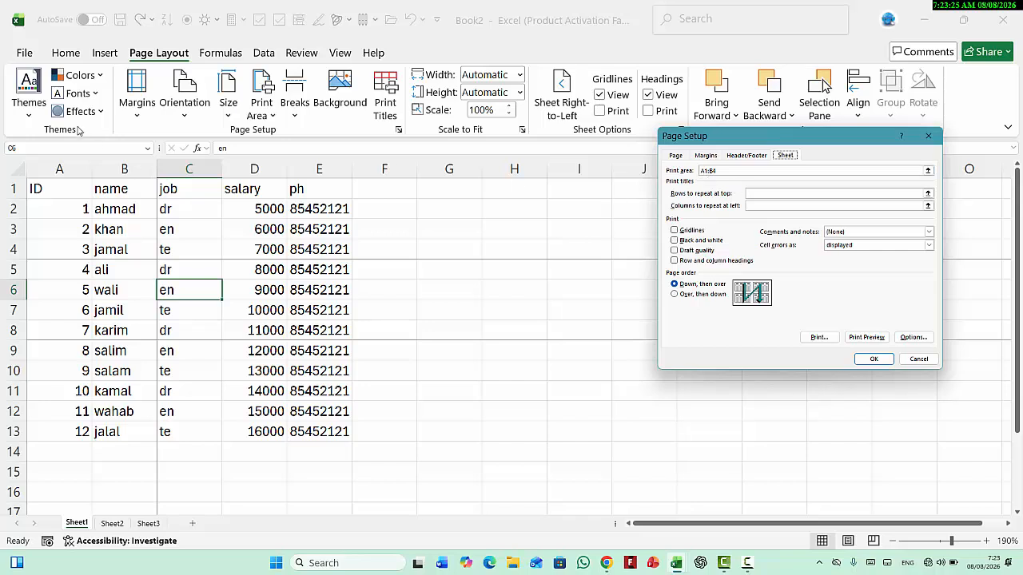
left_click(733, 171)
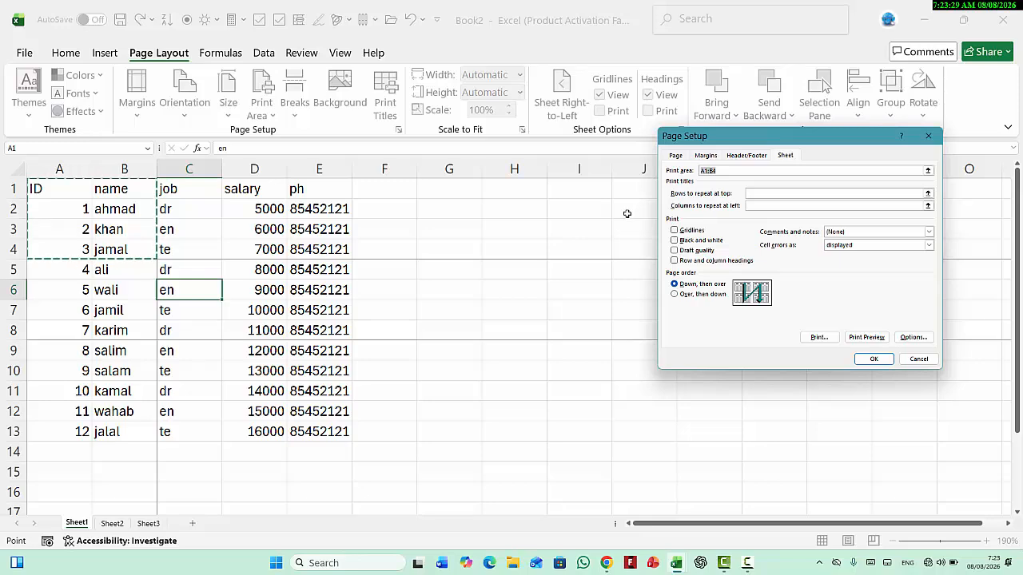
key("Delete")
left_click(859, 337)
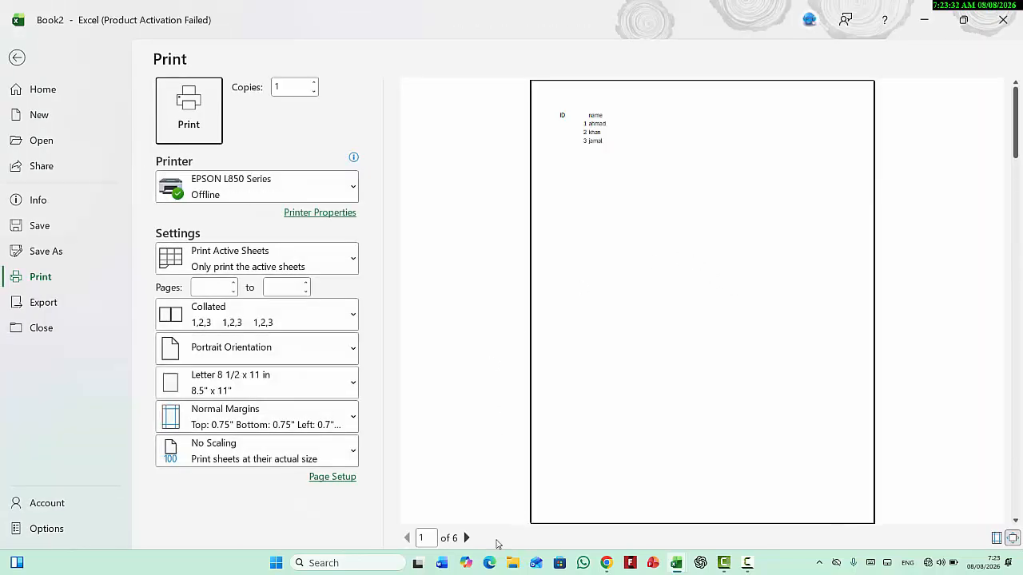
left_click(466, 537)
left_click(466, 537)
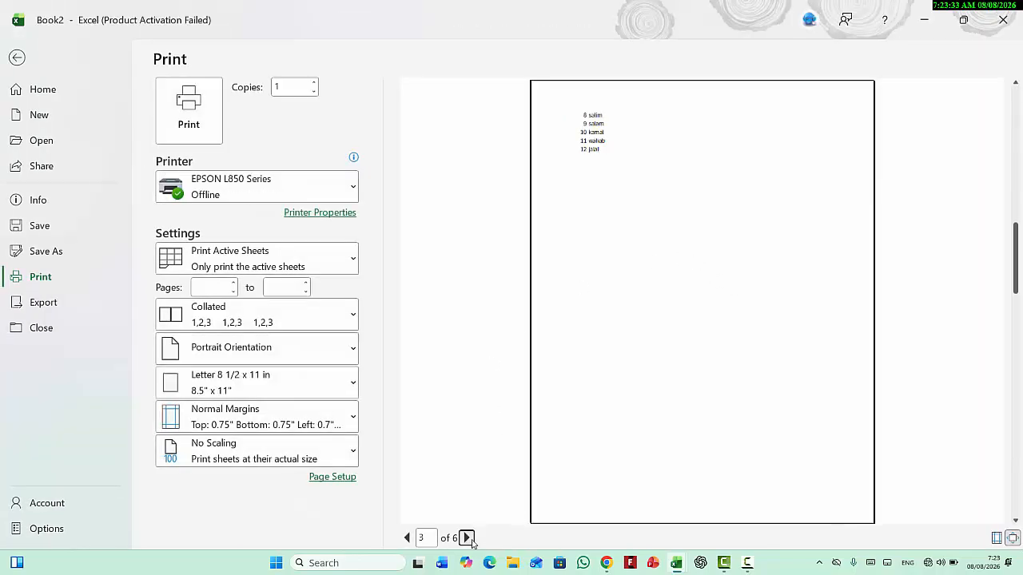
left_click(467, 538)
key("Escape")
Step: Enable printing of gridlines in the page setup and preview the first page, then return to the sheet
left_click(399, 129)
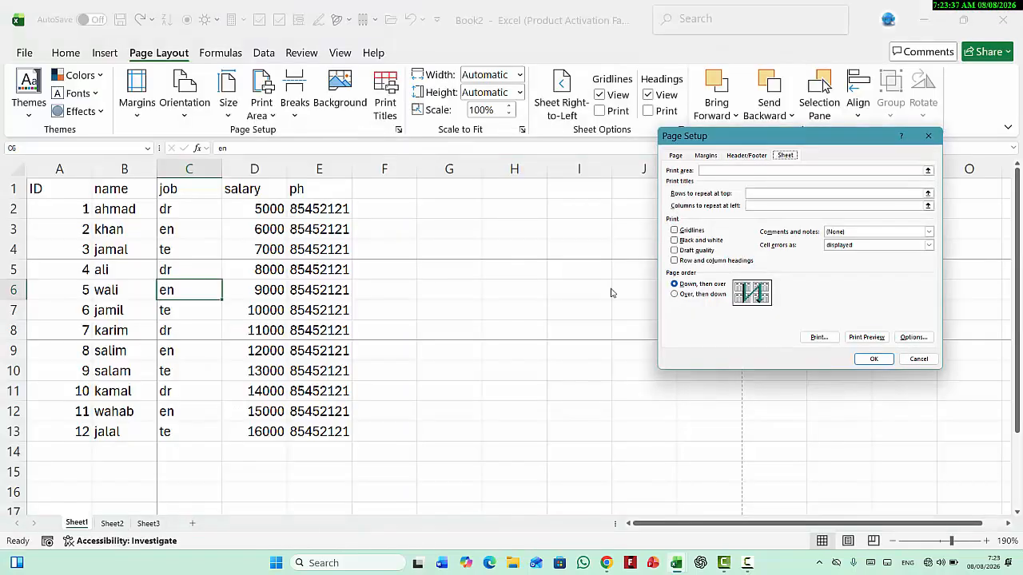
left_click(692, 231)
left_click(870, 359)
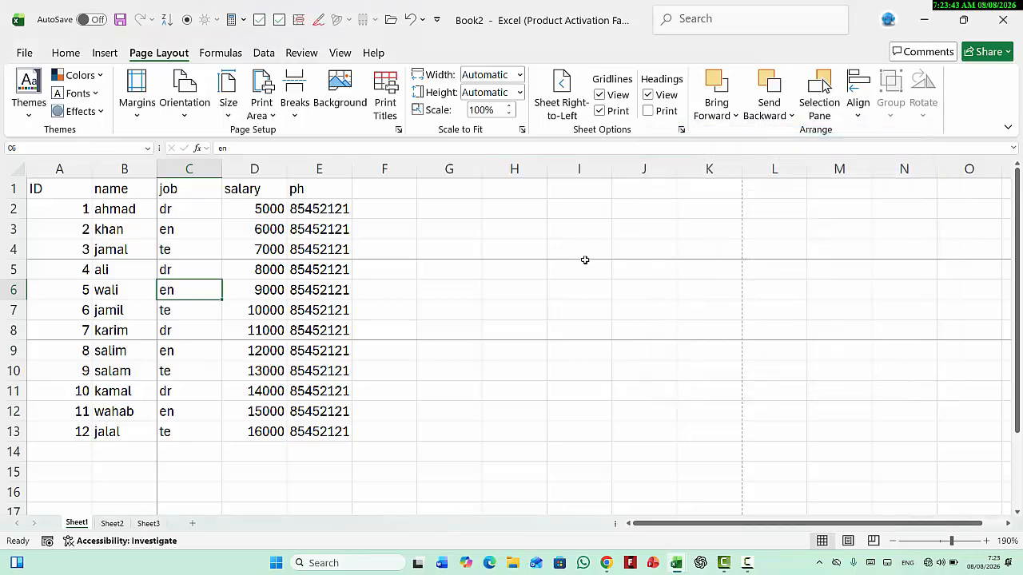
key("ctrl+p")
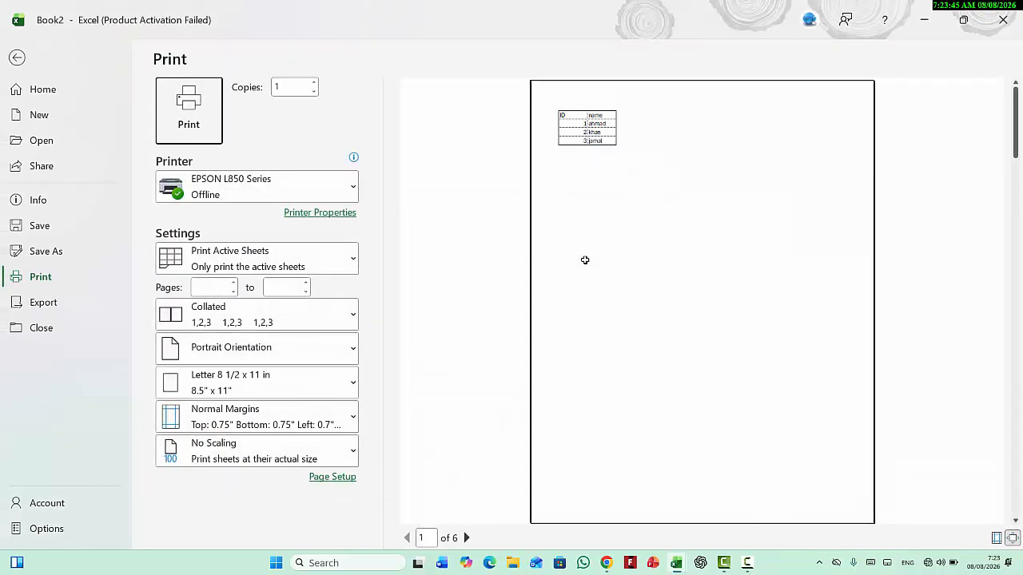
left_click(13, 59)
Step: Reset all page breaks on the sheet
left_click(264, 107)
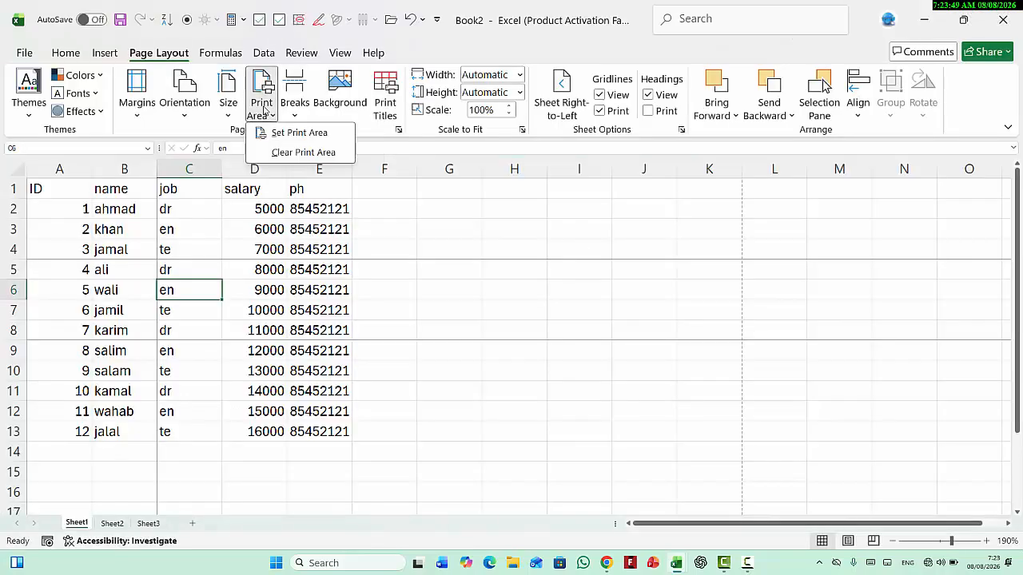
left_click(301, 107)
left_click(301, 111)
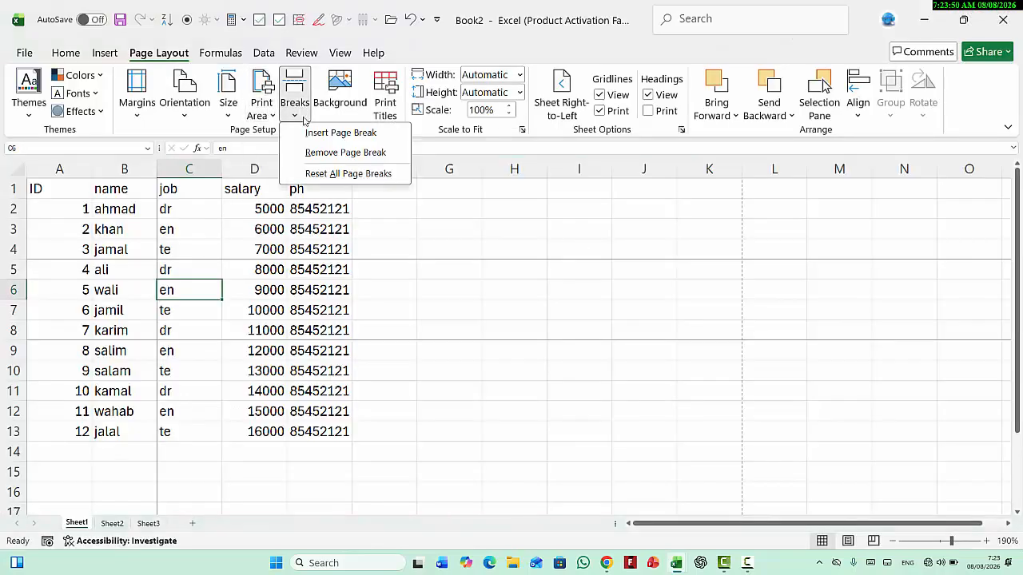
left_click(331, 172)
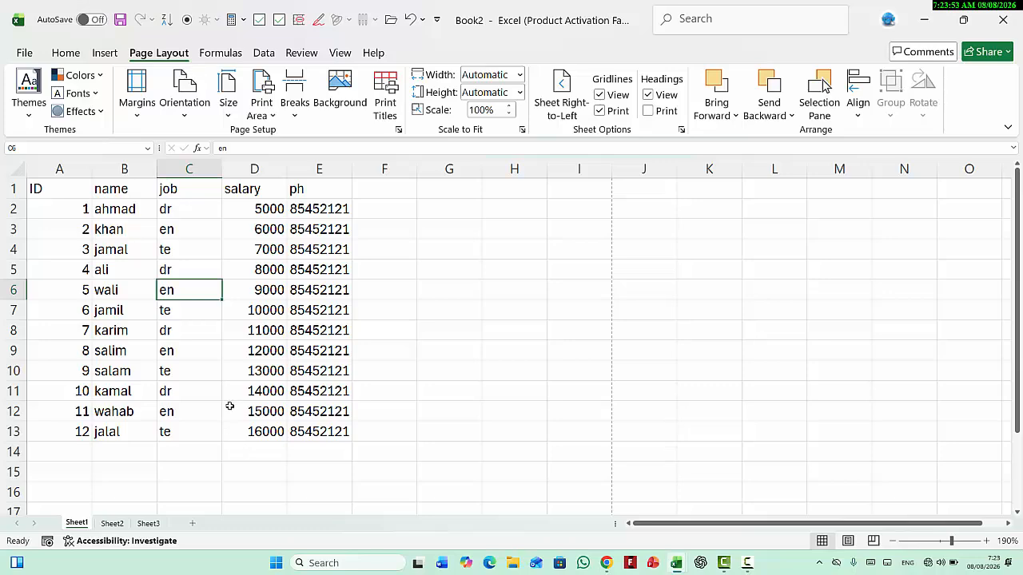
Step: Preview the printout without page breaks, zoom in on the table's gridlines, and return to the sheet
key("ctrl+p")
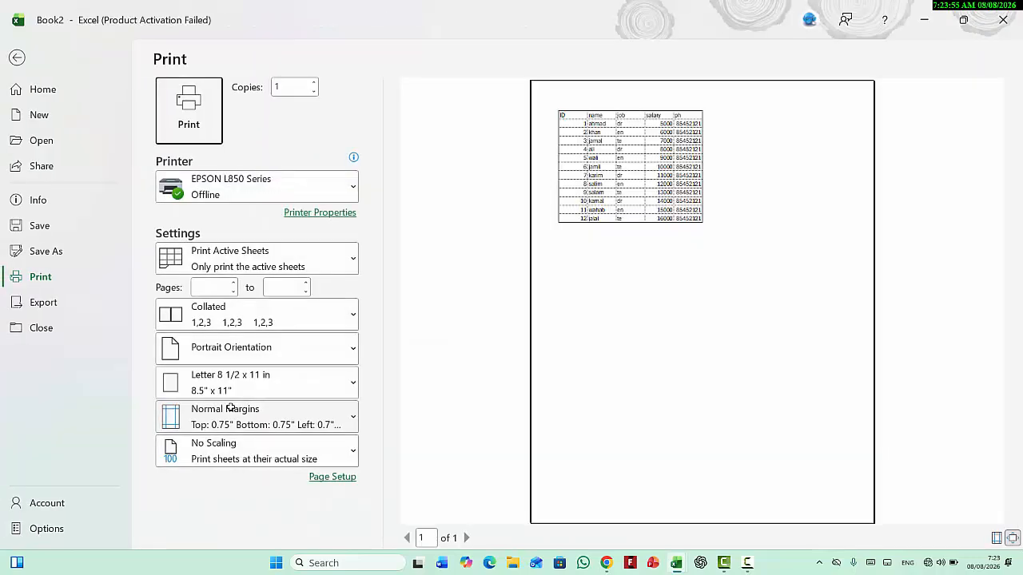
left_click(640, 144)
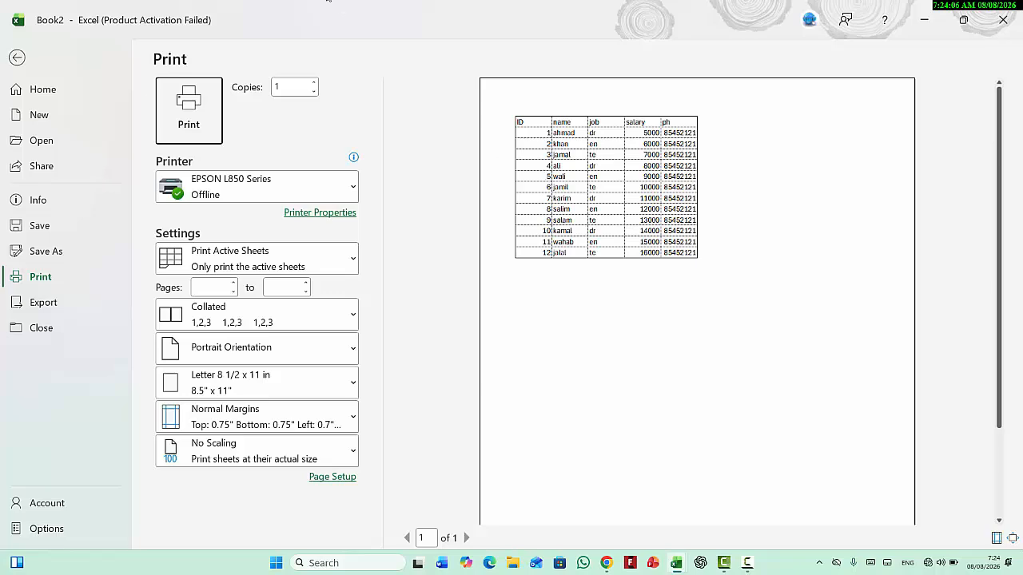
left_click(22, 63)
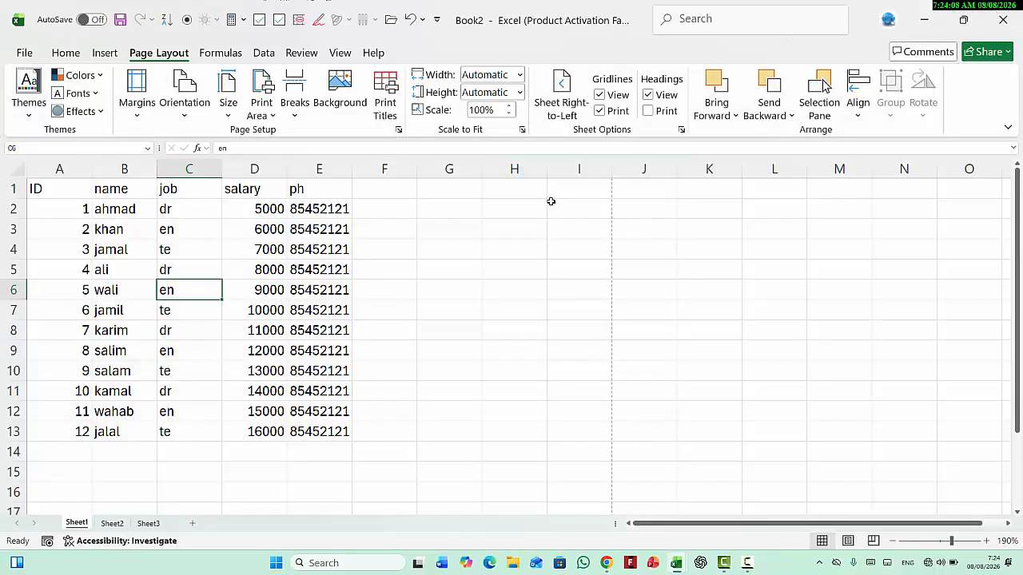
Step: Disable printing of gridlines in the page setup and preview the printout, then return to the sheet
left_click(383, 110)
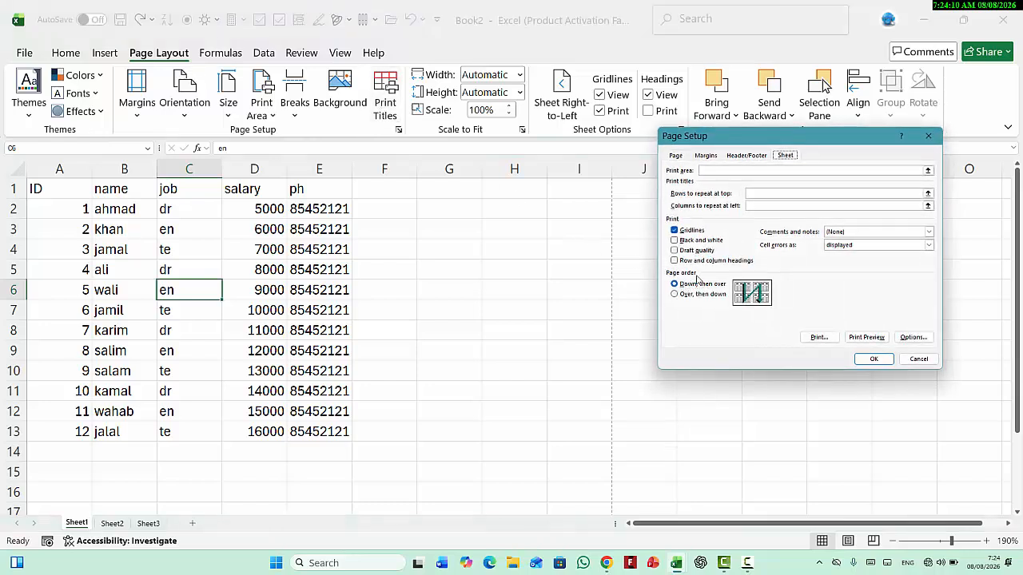
left_click(695, 232)
left_click(868, 338)
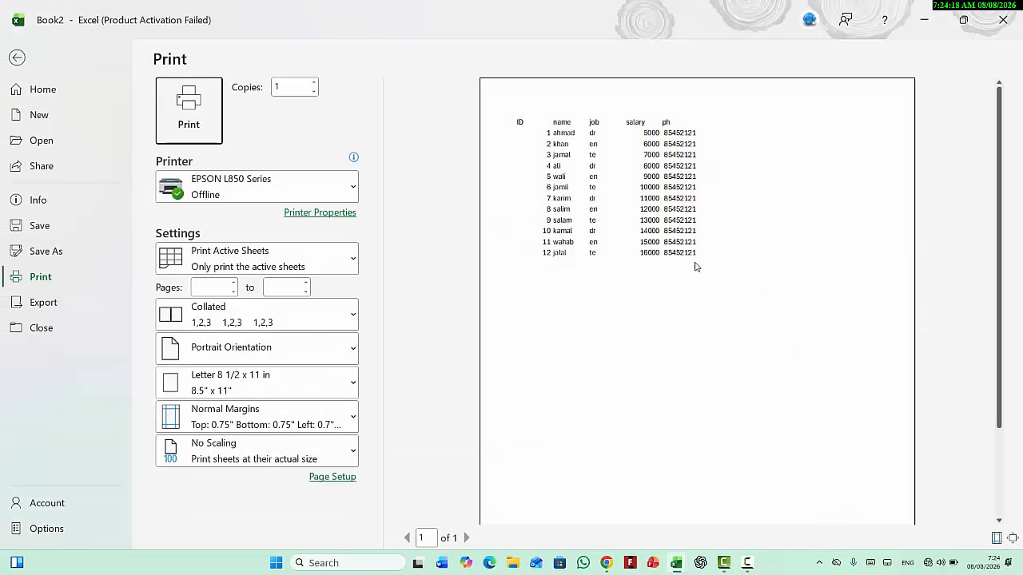
left_click(17, 58)
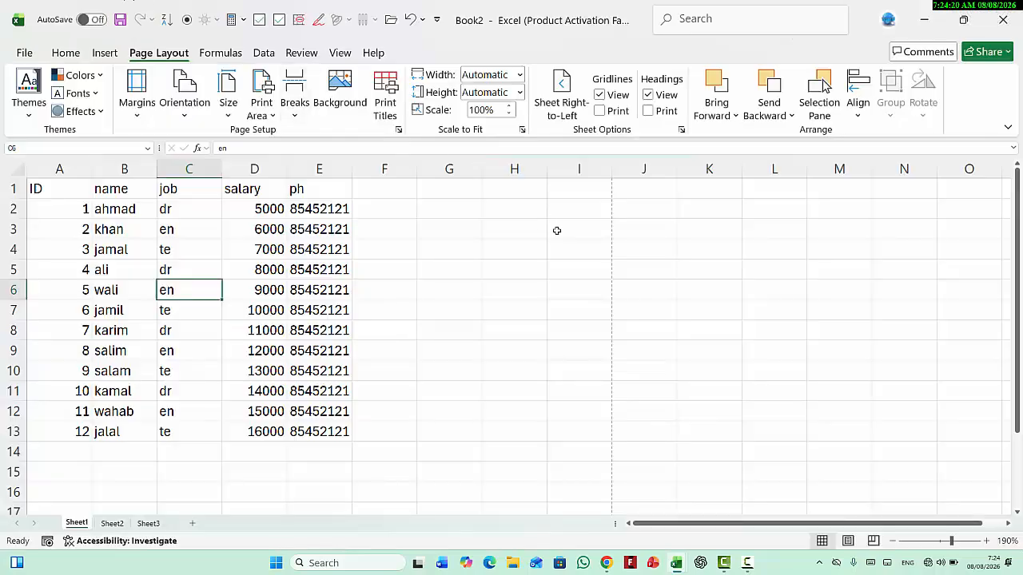
Step: Fill the whole employee table A1:E13 with dark green
left_click(388, 109)
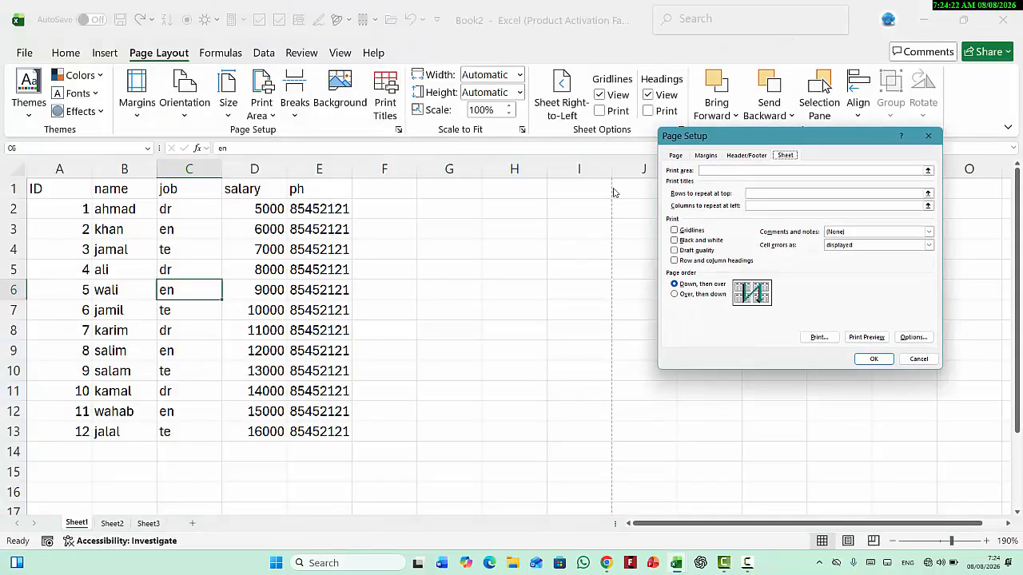
left_click(918, 359)
left_click_drag(69, 185, 336, 431)
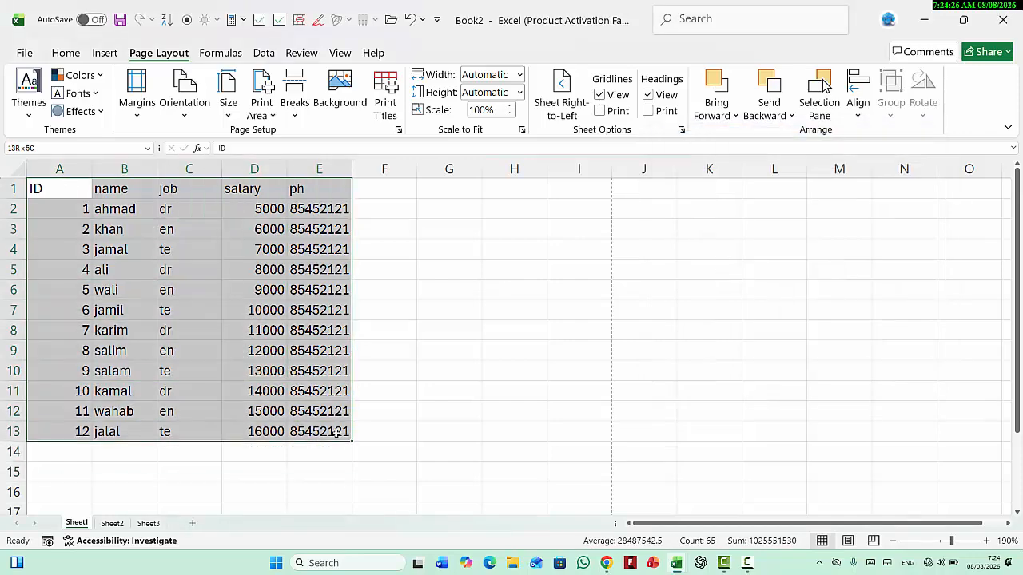
left_click(65, 53)
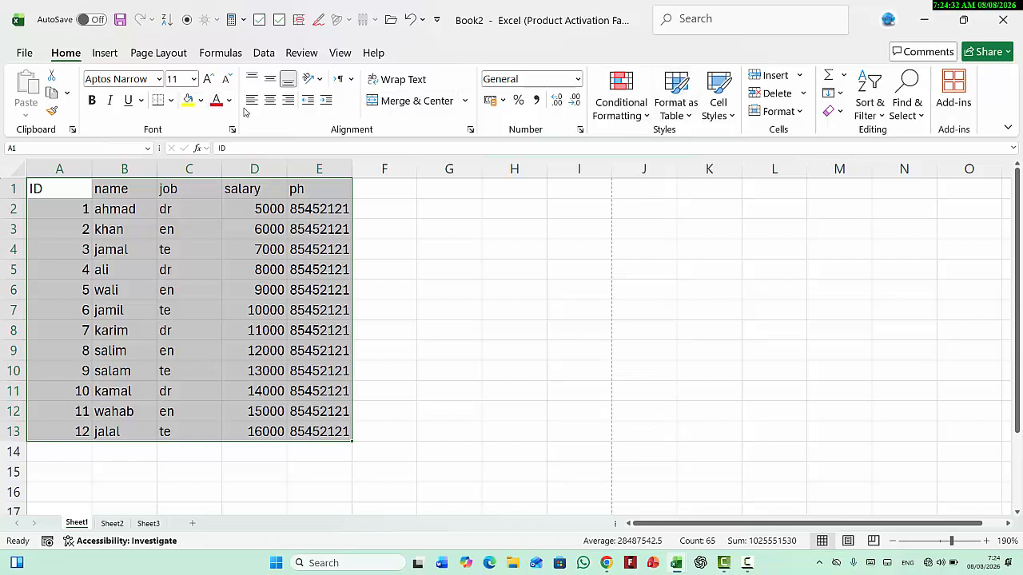
left_click(200, 103)
Step: Enable black and white printing in the page setup and preview the green-filled table, then return to the sheet
left_click(183, 56)
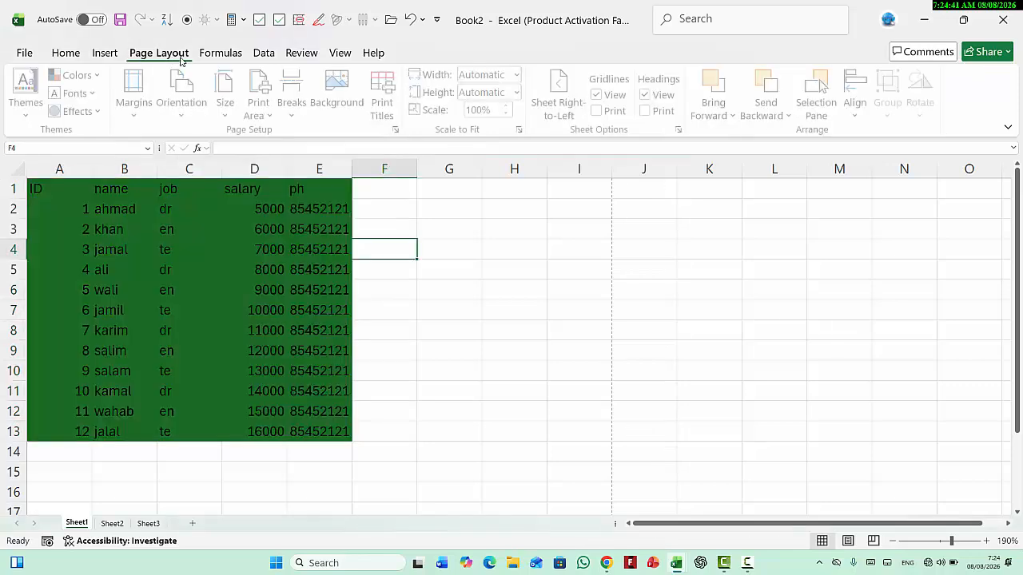
left_click(380, 109)
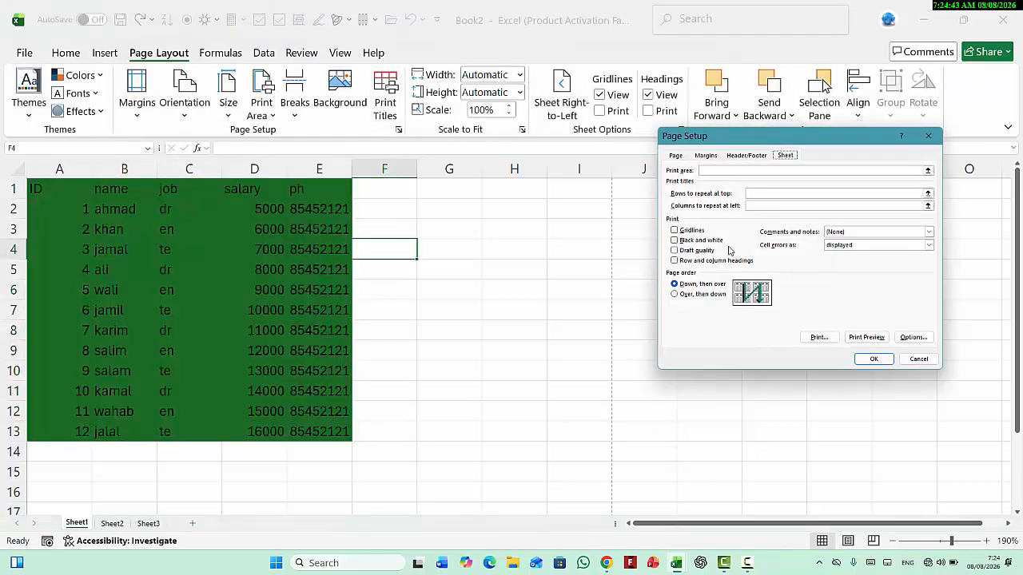
left_click(691, 242)
left_click(874, 337)
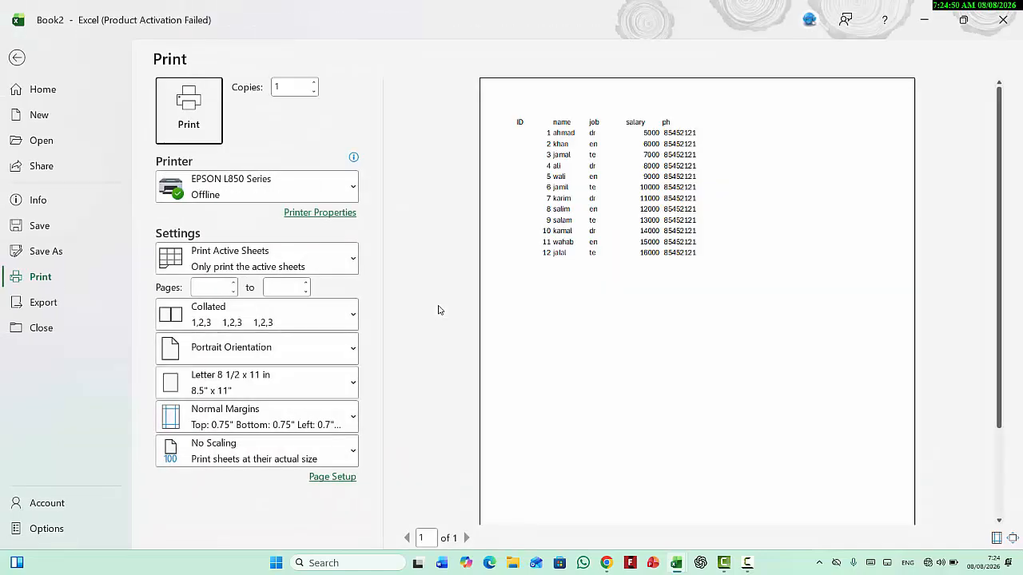
left_click(21, 58)
Step: Disable black and white printing, enable printing of row and column headings in the page setup, and preview the table before returning to the sheet
left_click(385, 95)
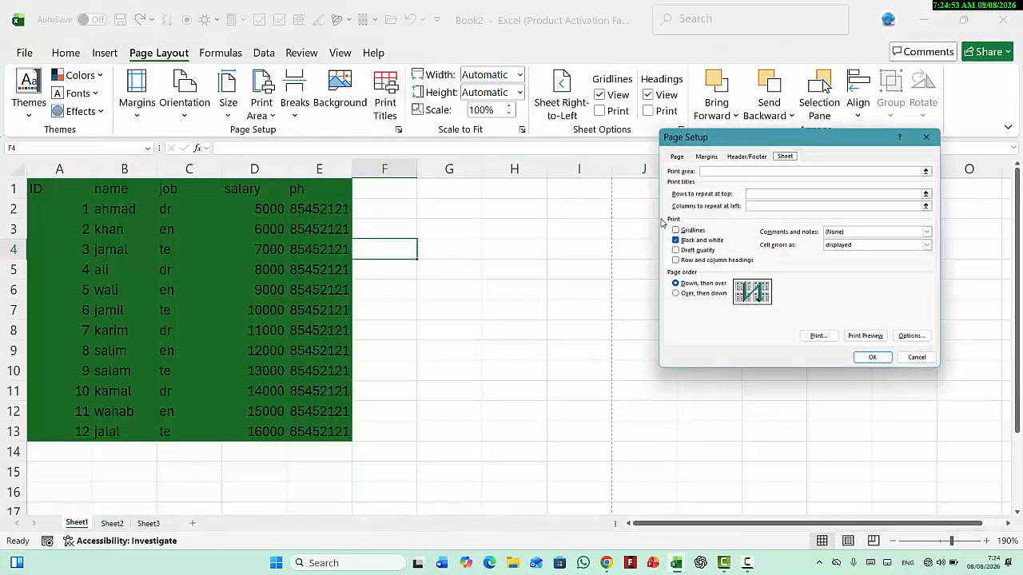
left_click(699, 244)
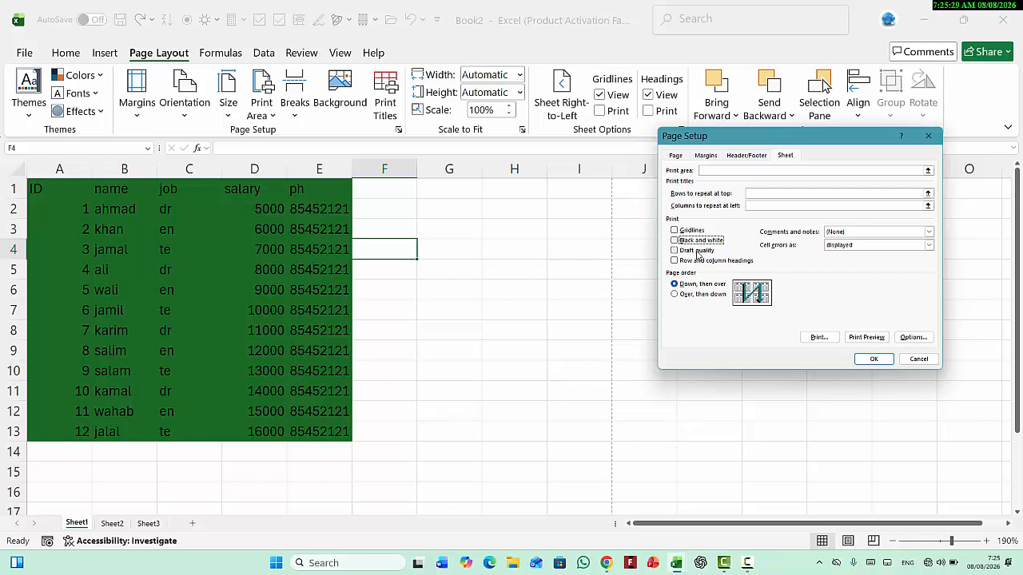
left_click(697, 250)
left_click(730, 262)
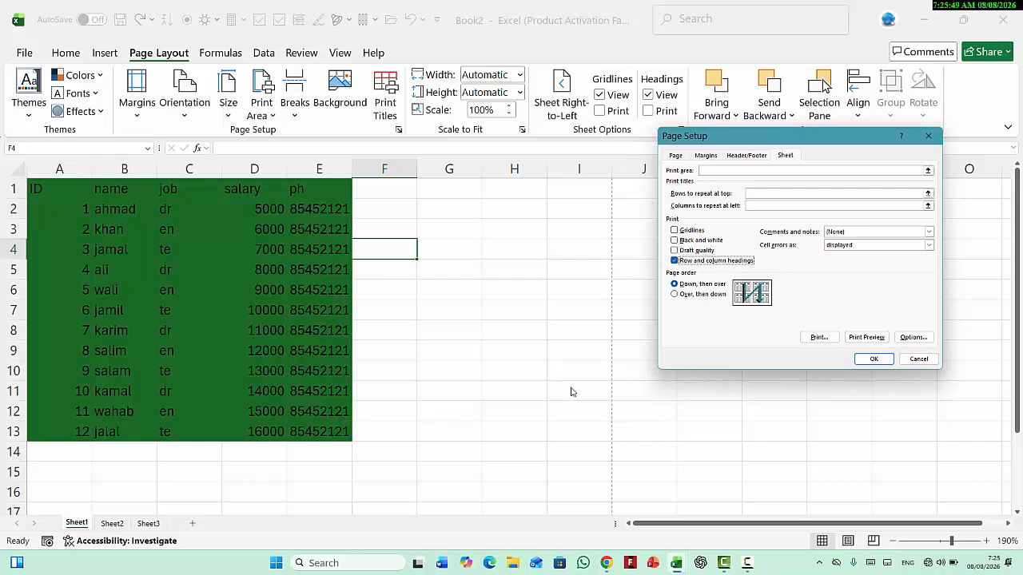
left_click(866, 336)
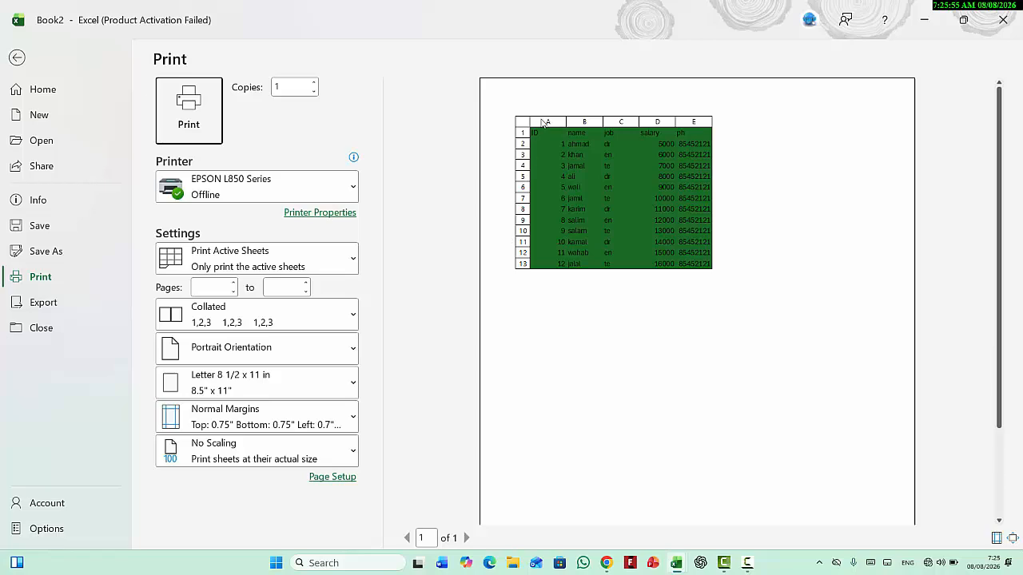
left_click(17, 58)
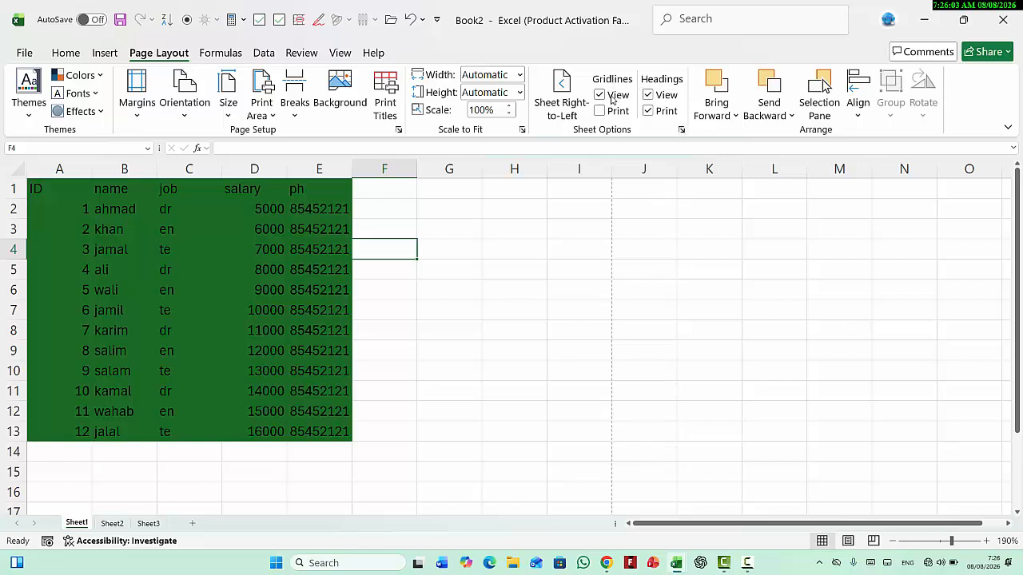
Step: Hide the sheet's gridlines and show them again, and do the same with the row and column headings
left_click(599, 96)
left_click(600, 95)
left_click(600, 95)
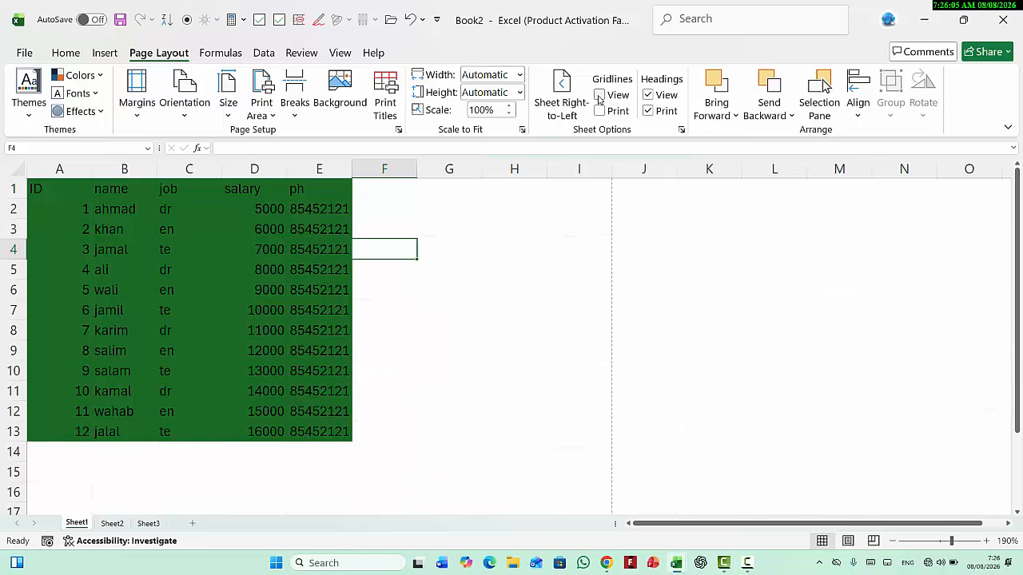
left_click(598, 96)
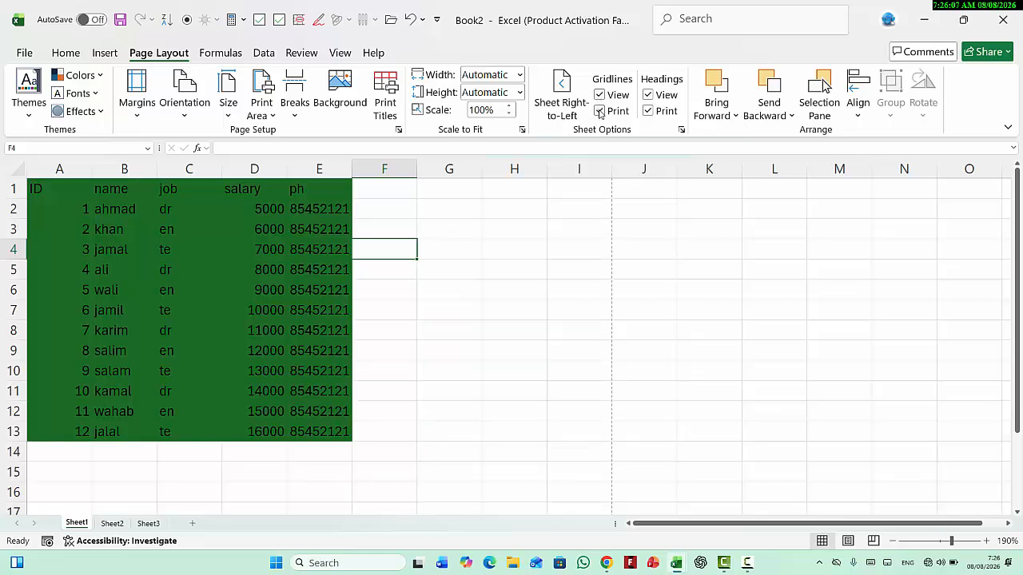
left_click(648, 95)
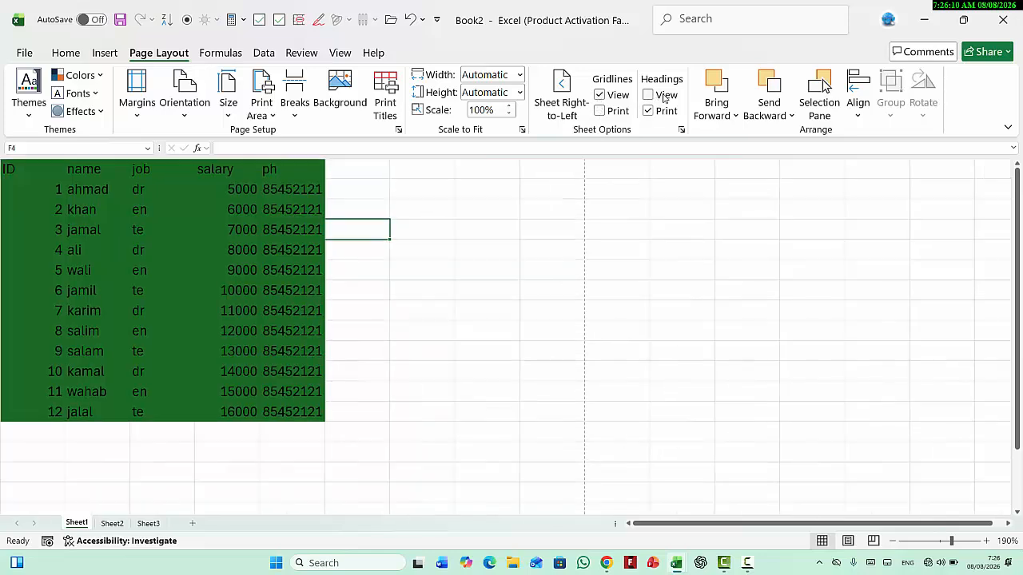
left_click(664, 99)
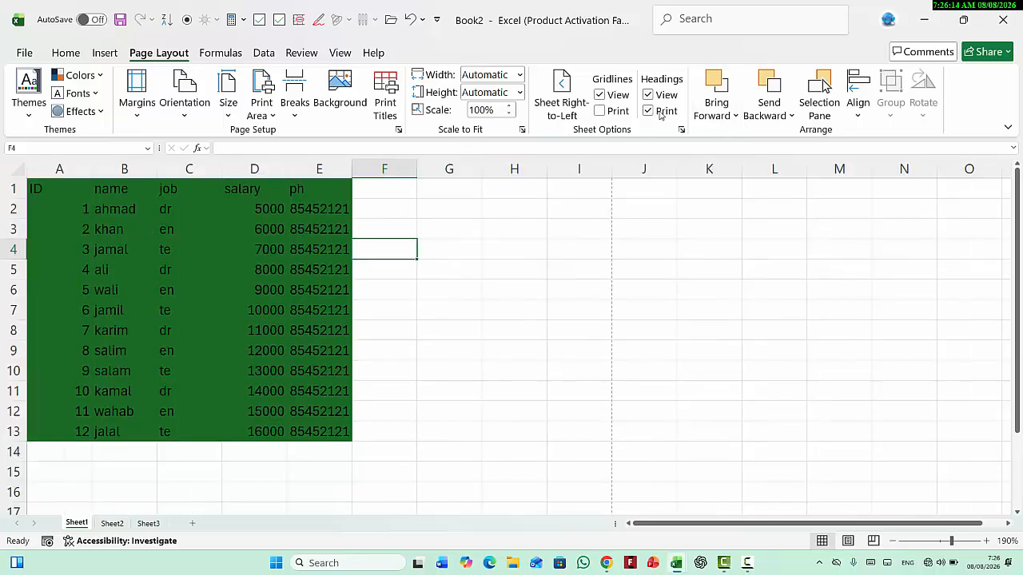
Step: Turn off printing of the row and column headings and open the print titles settings
left_click(660, 114)
left_click(384, 89)
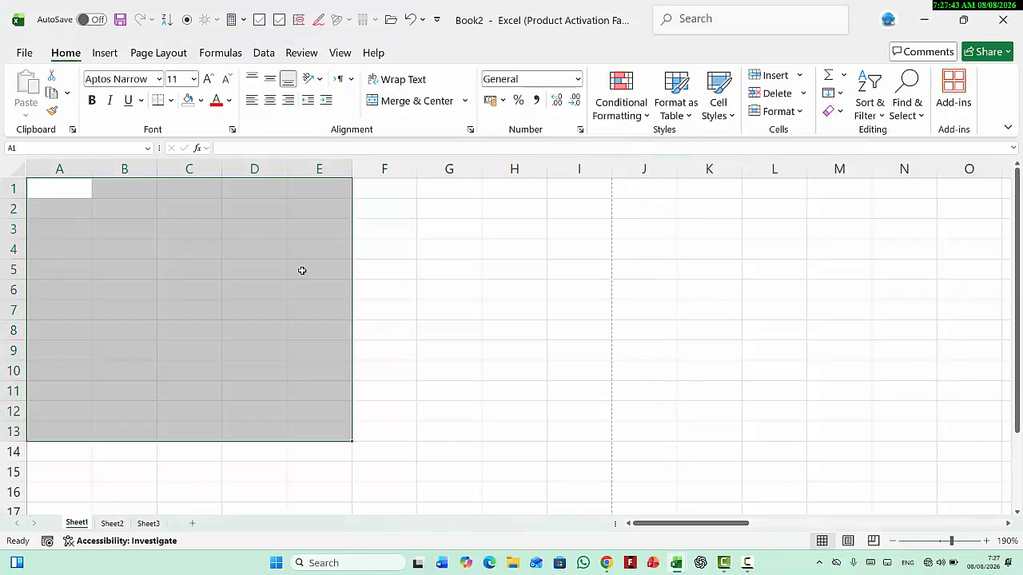
Step: Fill the range A1:K217 of the emptied Sheet1 with the sample text "fgdf"
left_click(166, 256)
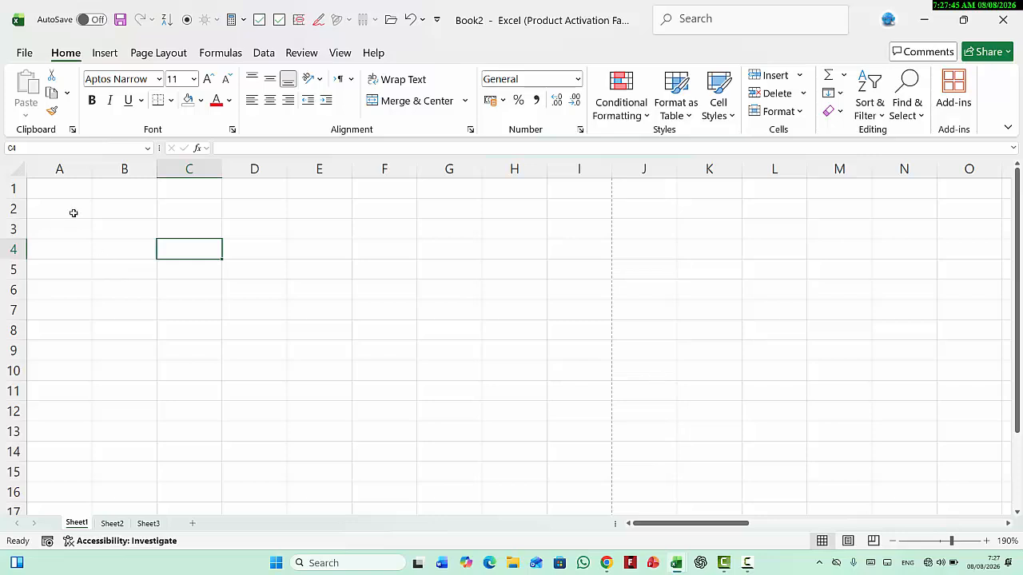
left_click_drag(67, 189, 712, 541)
type("fgdf")
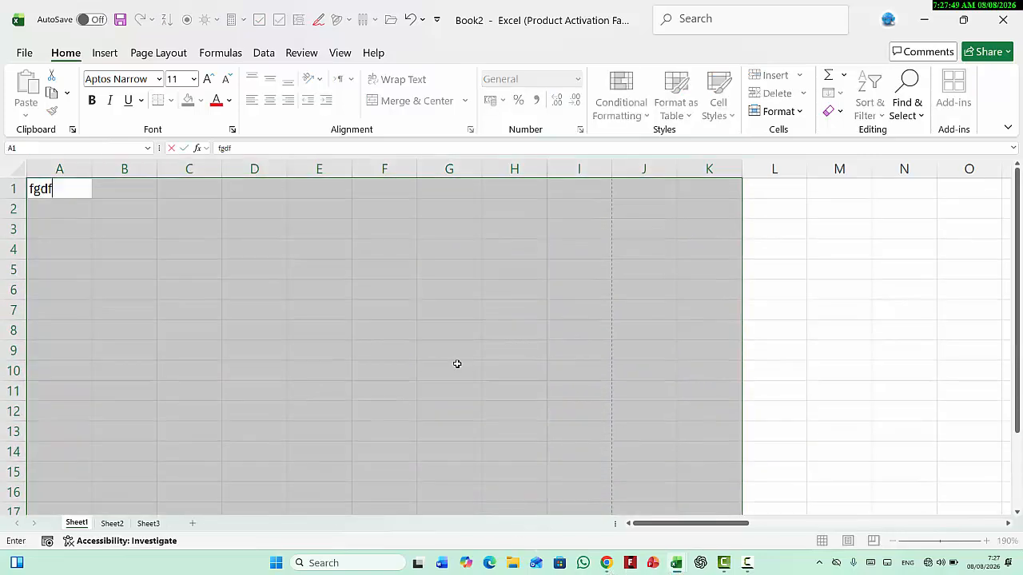
key("ctrl+Return")
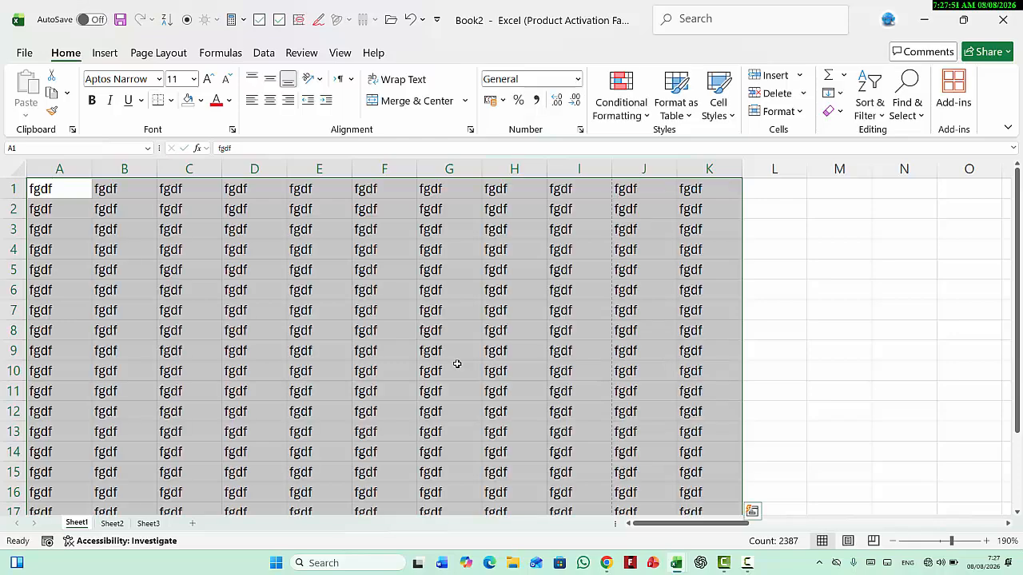
Step: Preview the printout of the filled range and browse through its pages, then return to the sheet
key("ctrl+p")
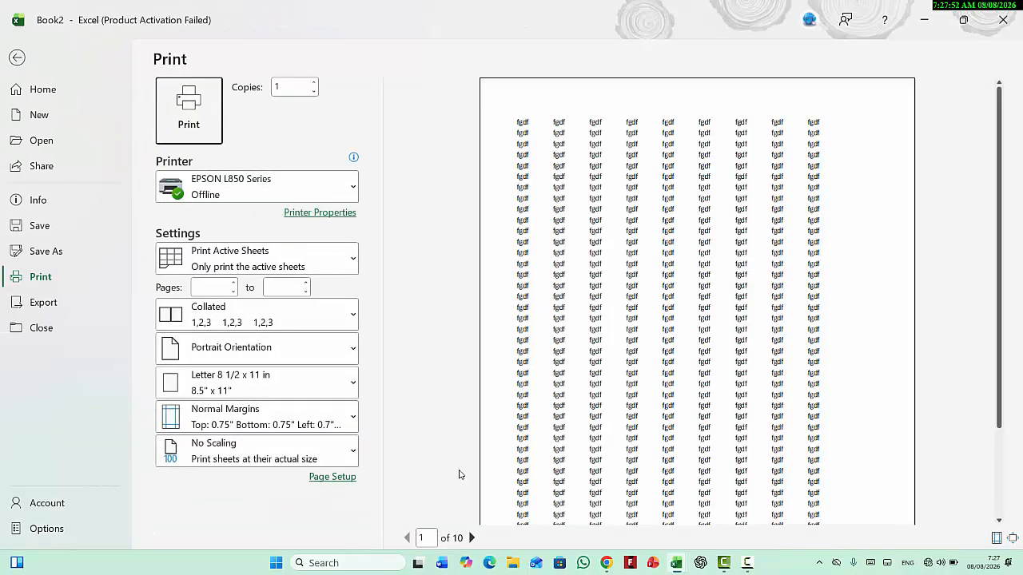
left_click(472, 538)
left_click(473, 537)
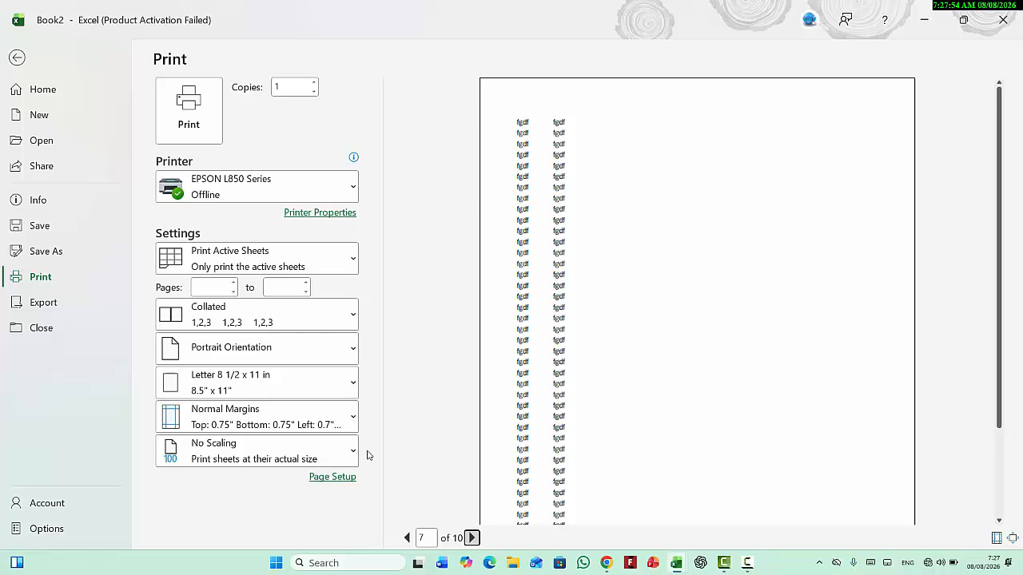
left_click(18, 59)
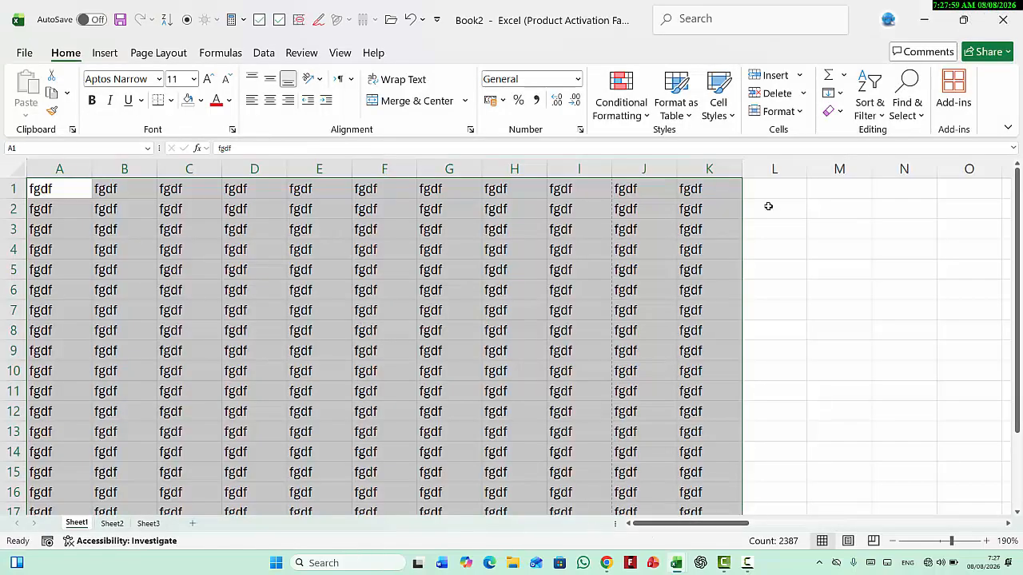
Step: Fill columns L to AA beside the existing data, starting at row 1, with the sample text "fghfy"
left_click_drag(755, 197, 800, 572)
type("fghfy")
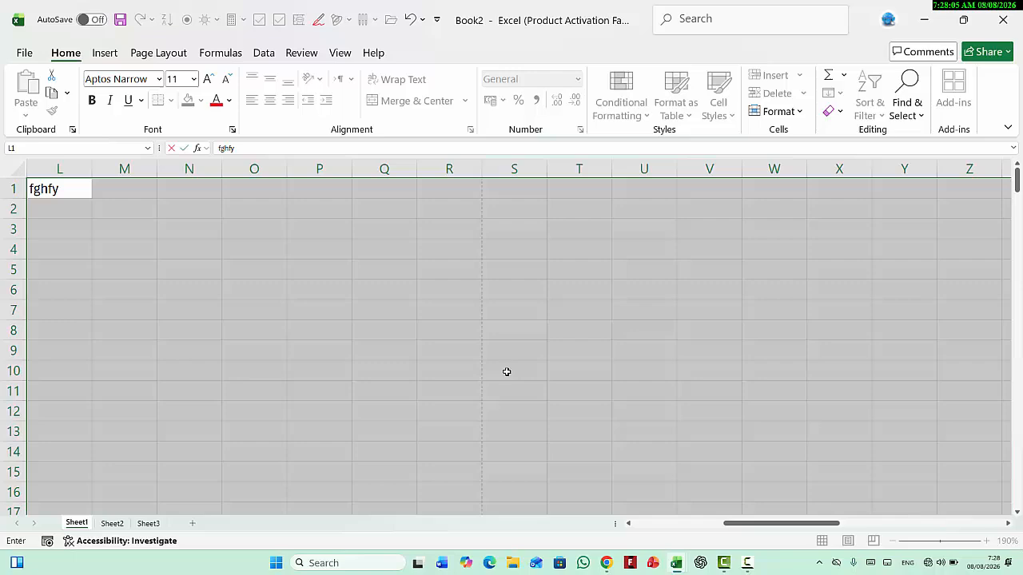
key("ctrl+Return")
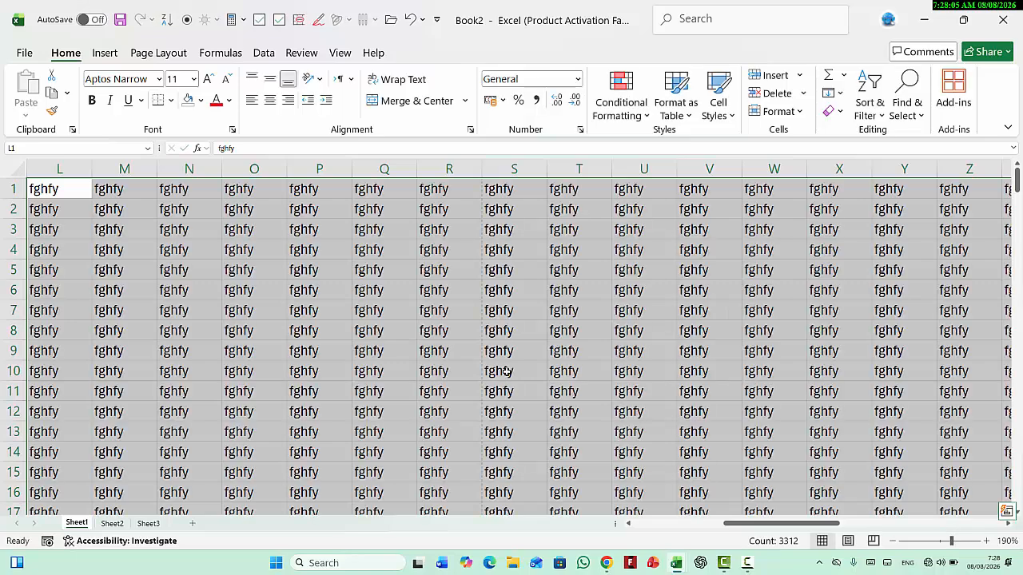
Step: Preview the printout of the widened data, return to the sheet, and select cell E7
left_click_drag(807, 525, 715, 525)
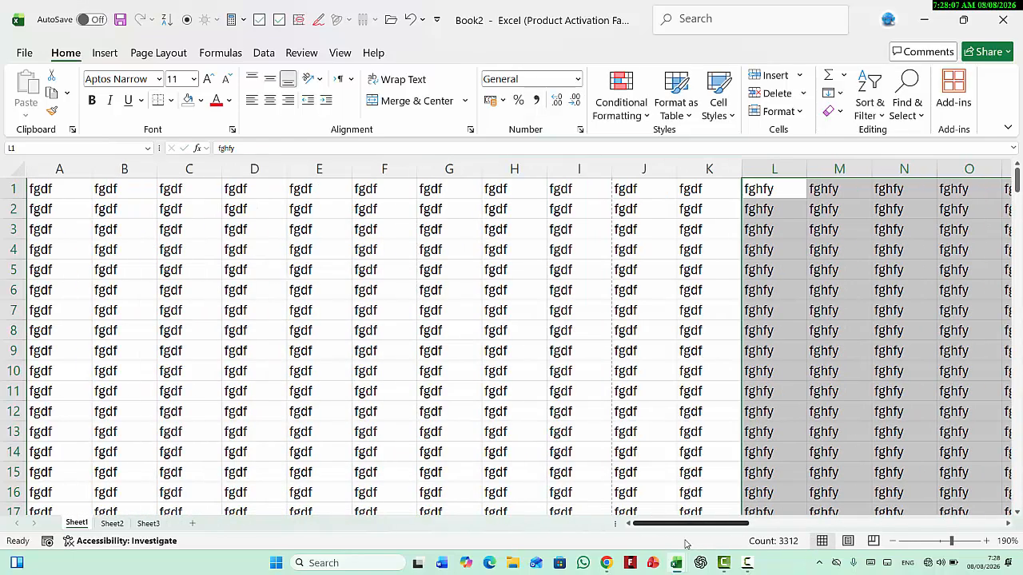
key("ctrl+p")
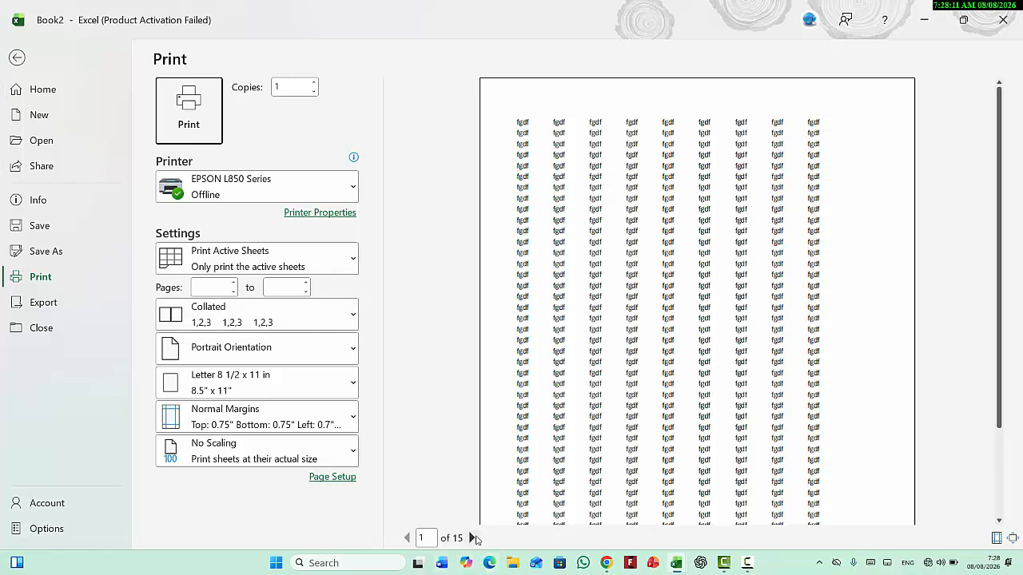
left_click(20, 57)
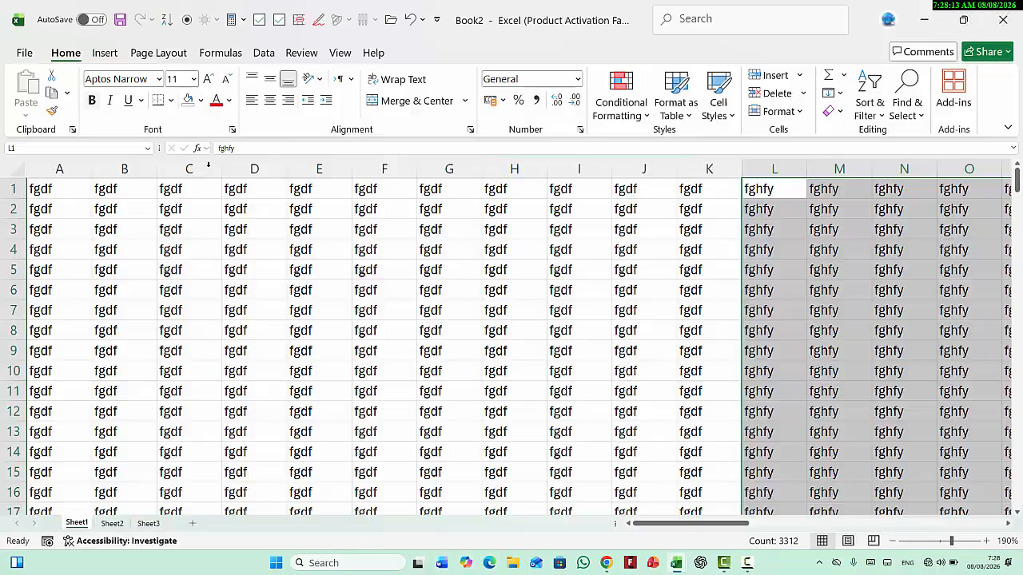
left_click(340, 305)
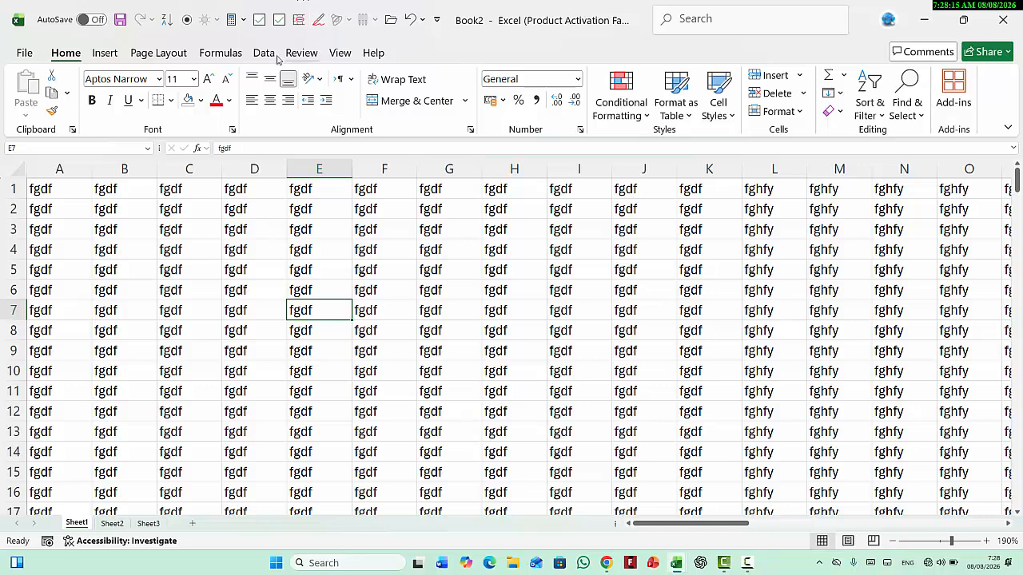
Step: Display the sheet in Page Break Preview at 100% zoom with column A in view
left_click(340, 54)
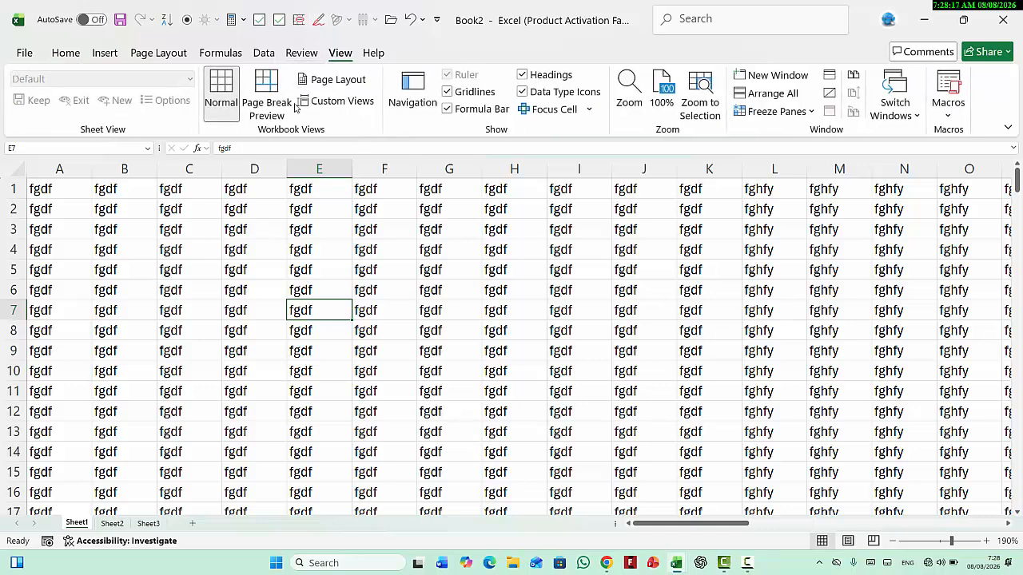
left_click(268, 112)
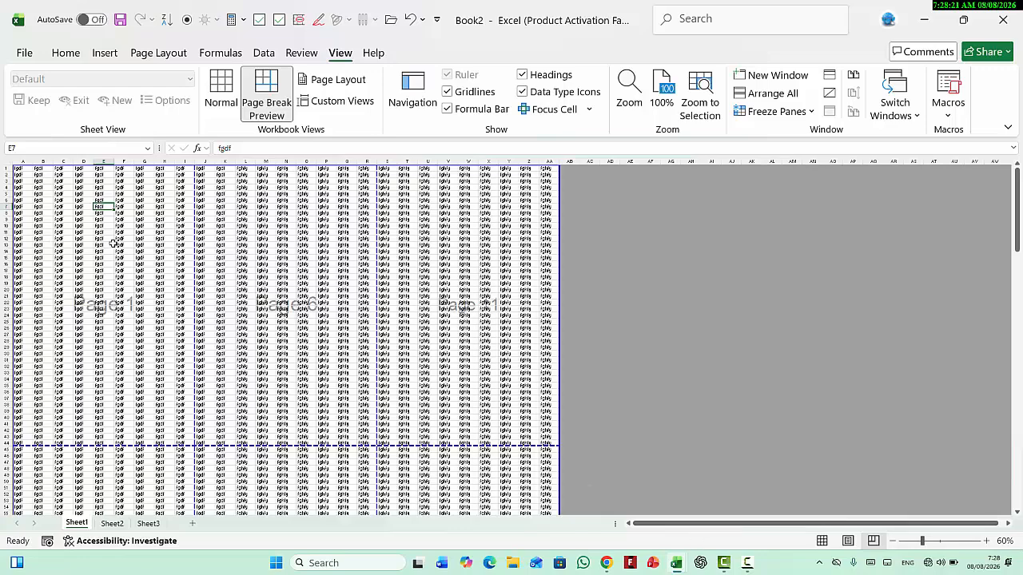
scroll(114, 244, "up", 3)
left_click_drag(726, 524, 638, 533)
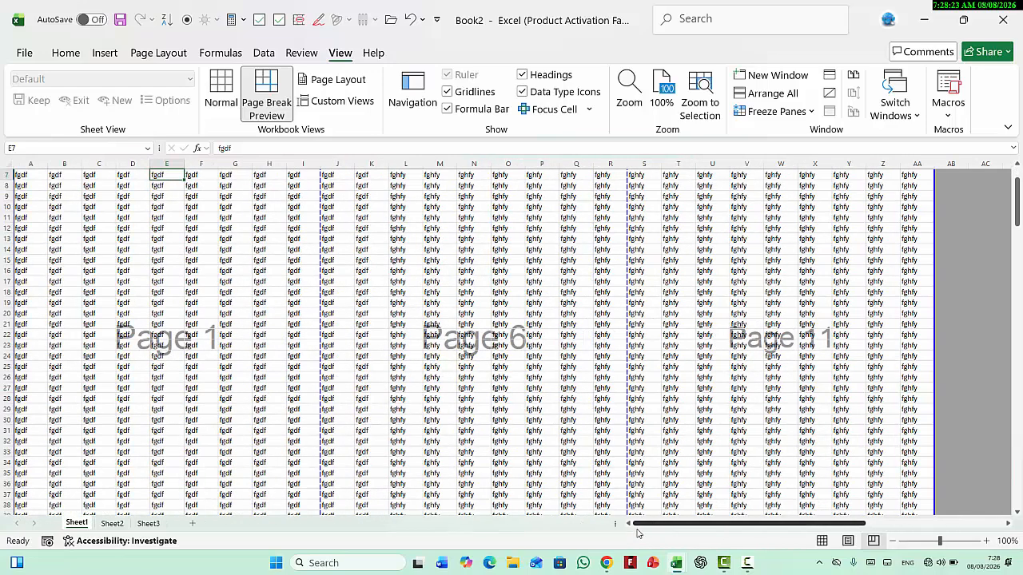
Step: Examine the page numbering, following the first vertical strip of pages down to the end of the data
left_click(198, 328)
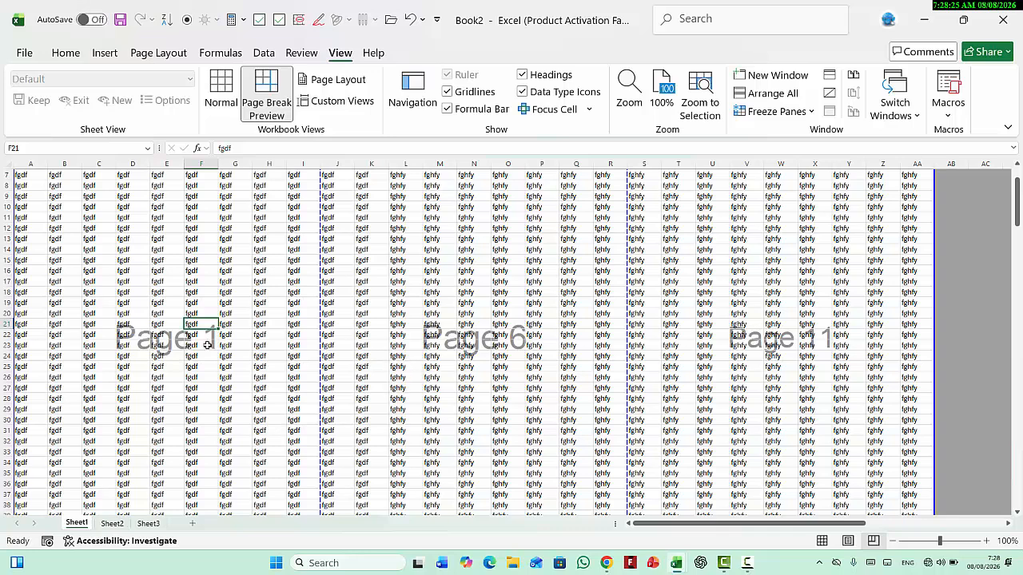
left_click(510, 344)
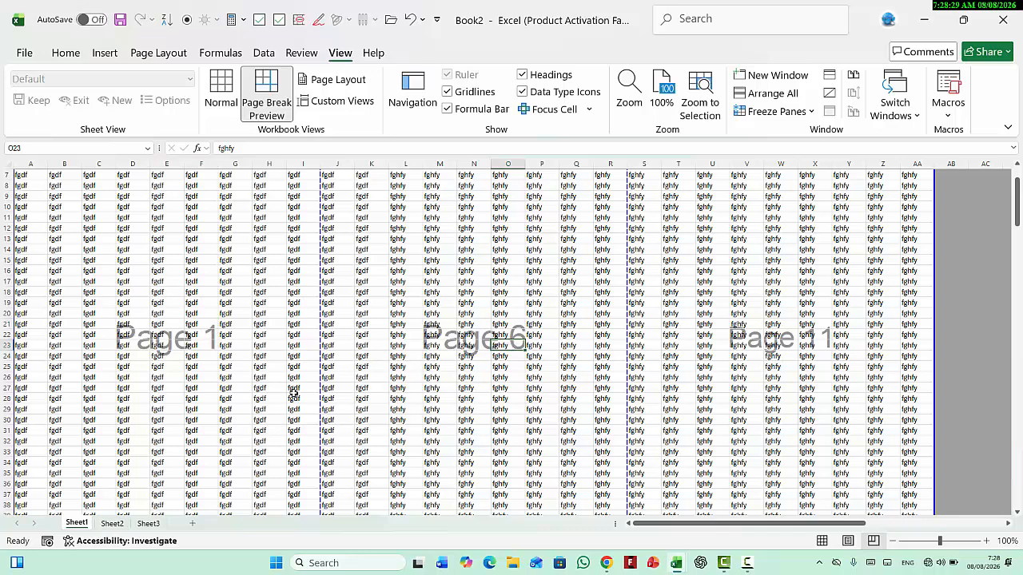
scroll(219, 319, "down", 12)
scroll(219, 319, "down", 5)
left_click(201, 278)
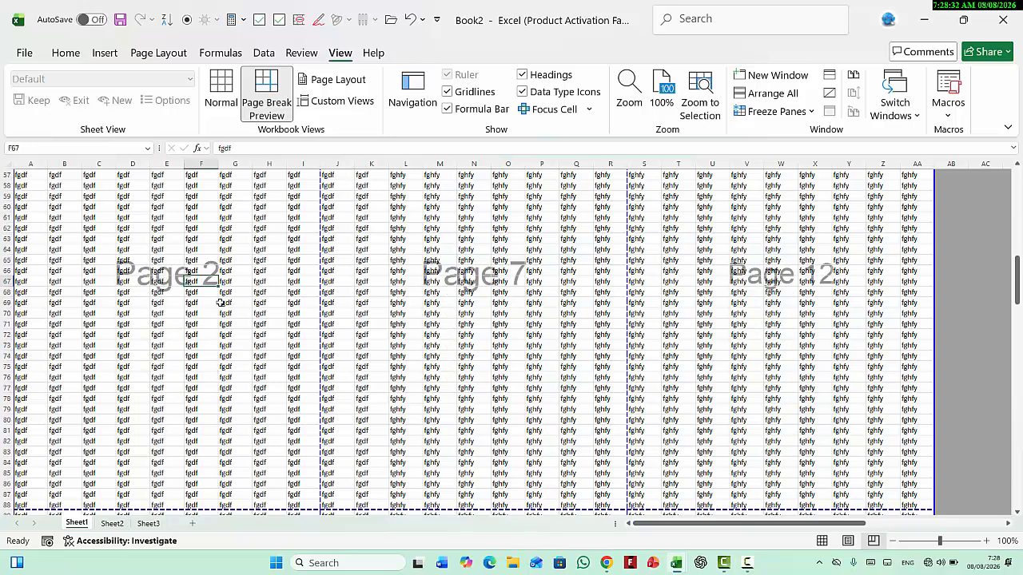
scroll(228, 319, "down", 15)
left_click(201, 259)
scroll(192, 268, "down", 12)
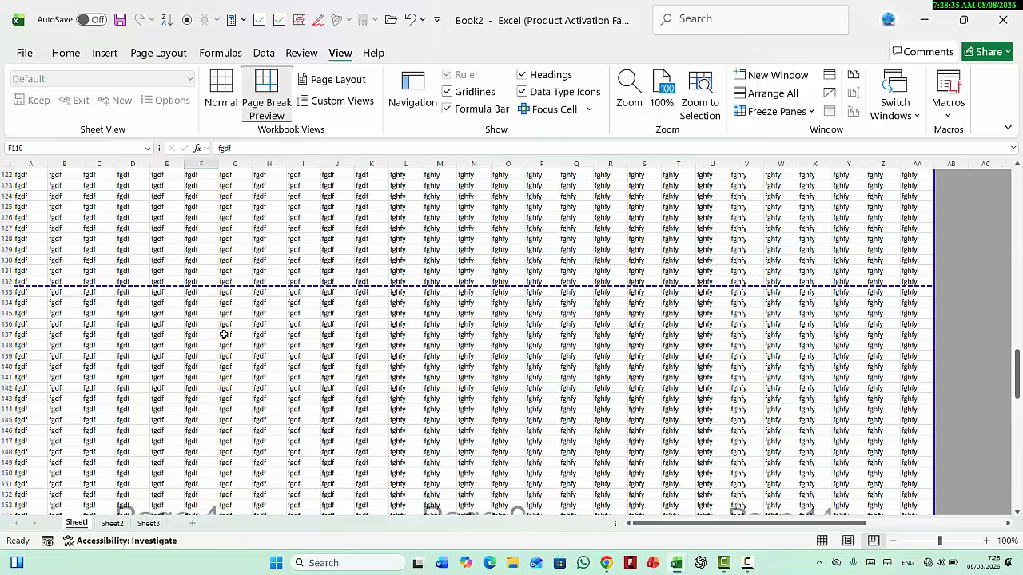
left_click(203, 359)
scroll(202, 360, "down", 15)
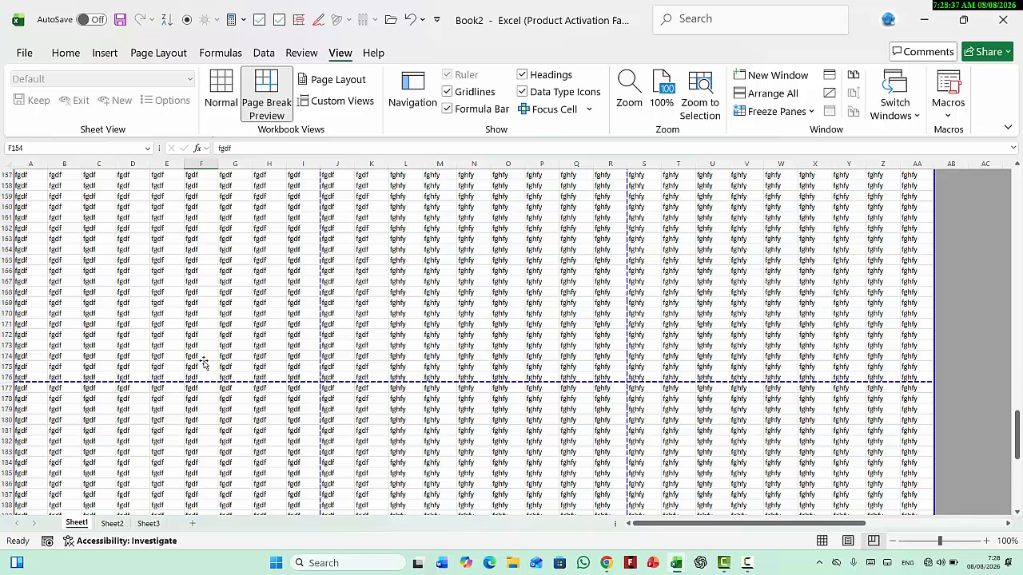
left_click(206, 334)
scroll(245, 392, "down", 10)
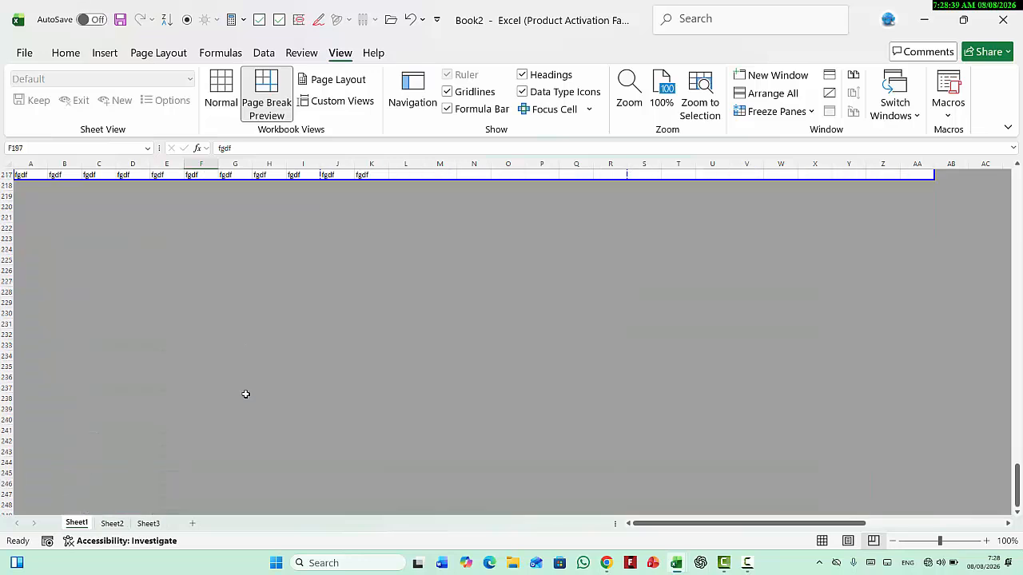
Step: Return to the first rows and examine how the page numbering continues down the second vertical strip of pages
scroll(304, 402, "up", 15)
scroll(305, 331, "up", 20)
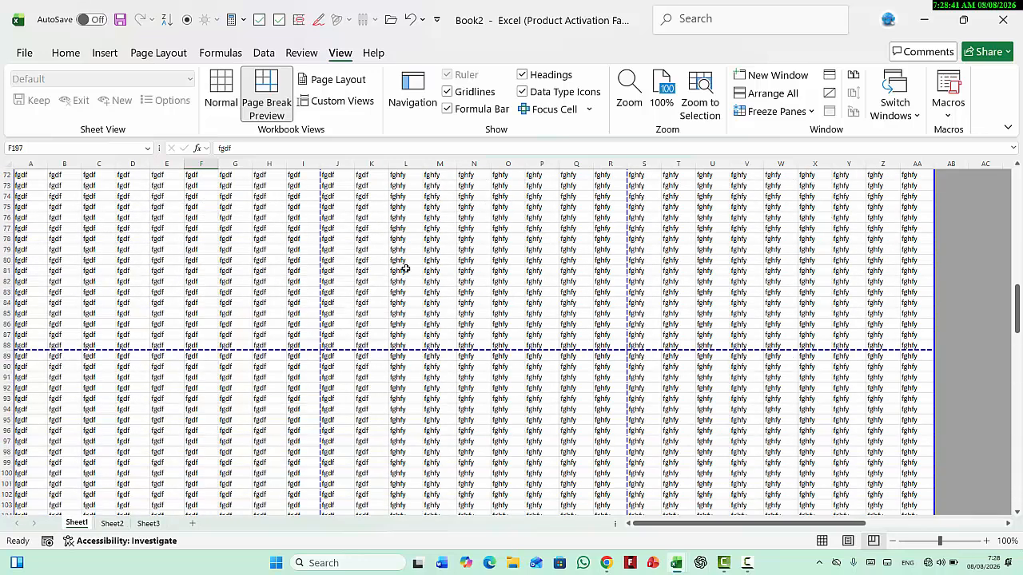
left_click(506, 399)
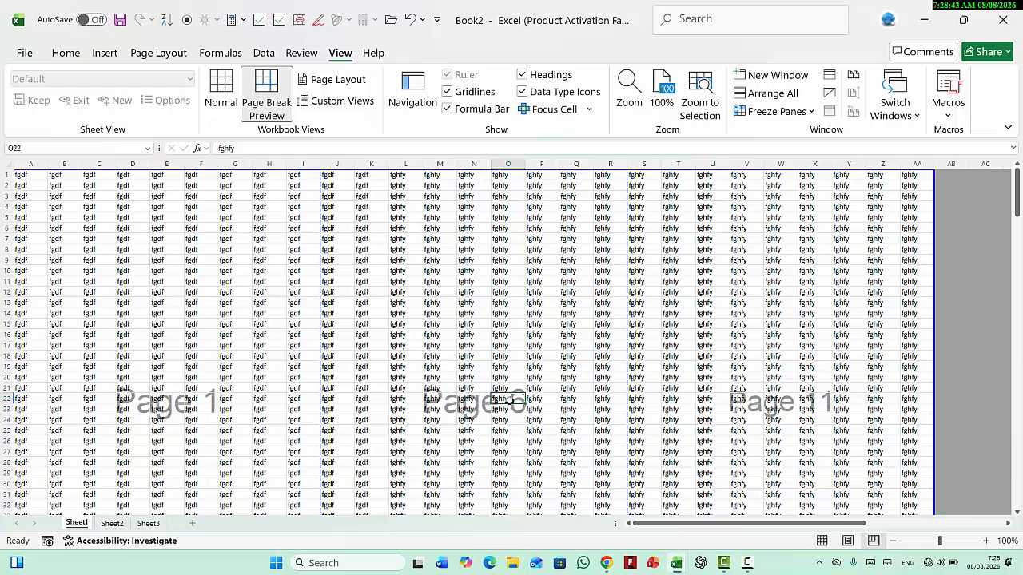
scroll(508, 400, "down", 20)
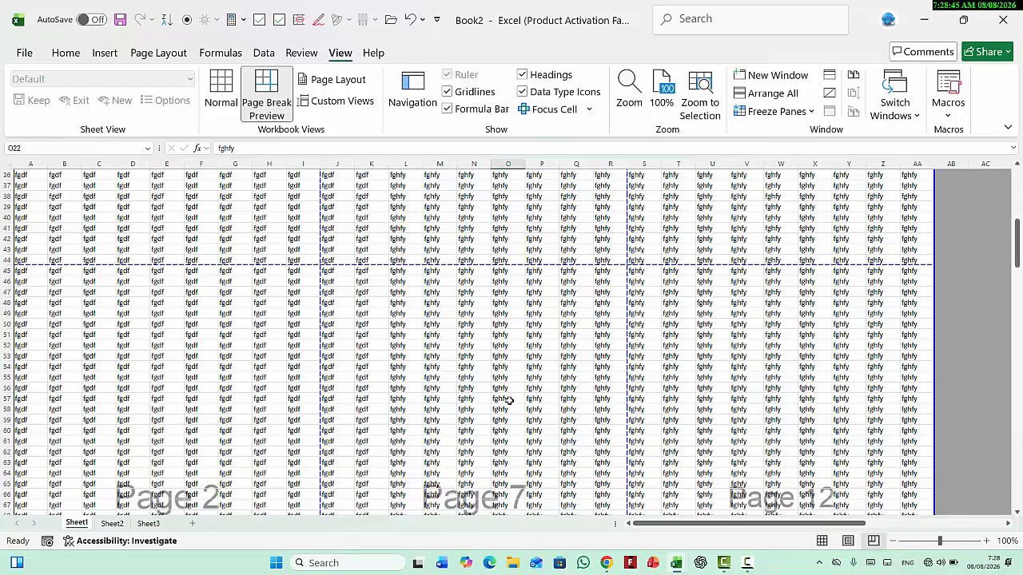
scroll(508, 399, "up", 13)
scroll(508, 400, "up", 13)
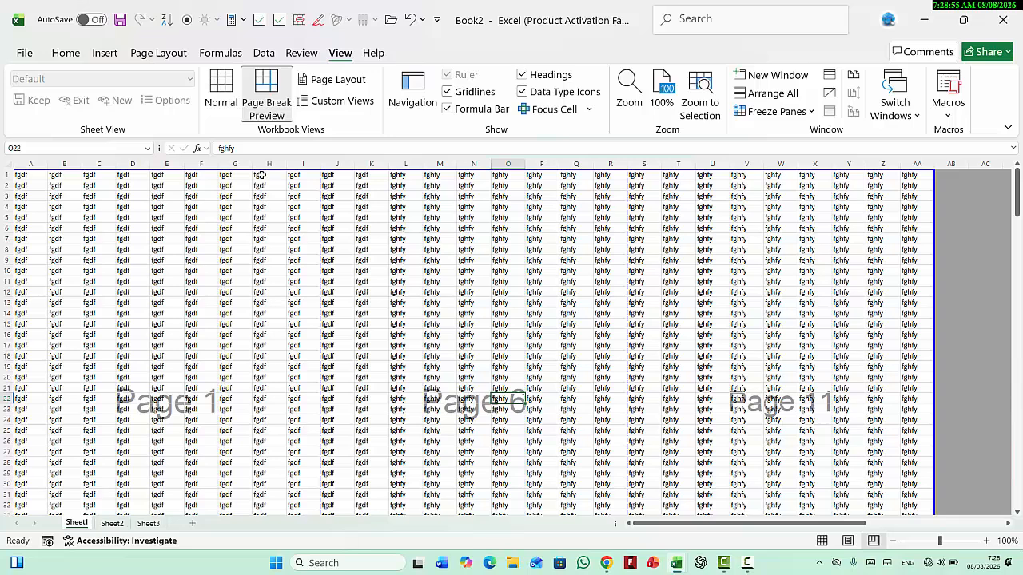
Step: Set the sheet's page order to "Over, then down" in the Page Setup sheet options
left_click(158, 53)
left_click(386, 101)
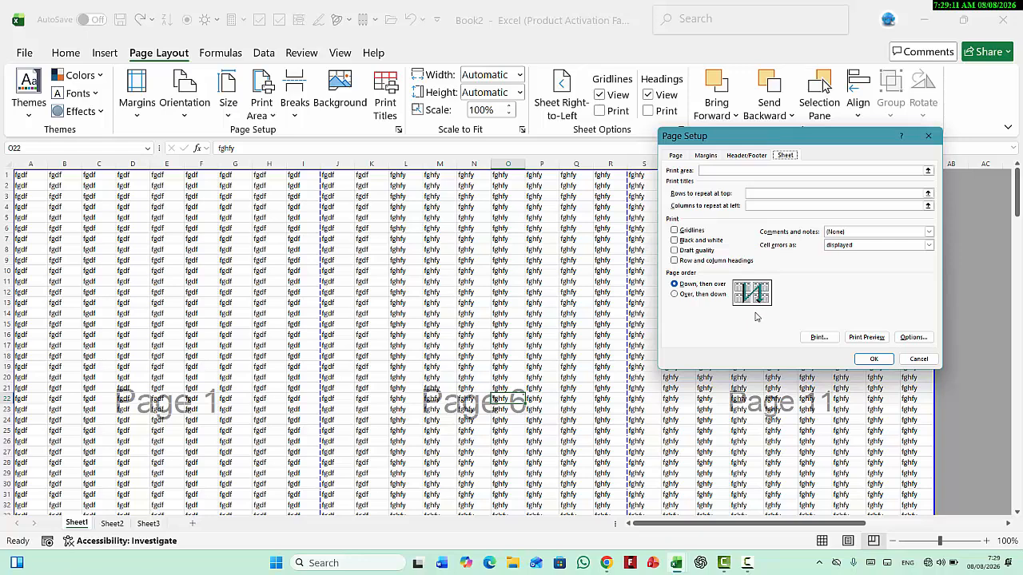
left_click(699, 295)
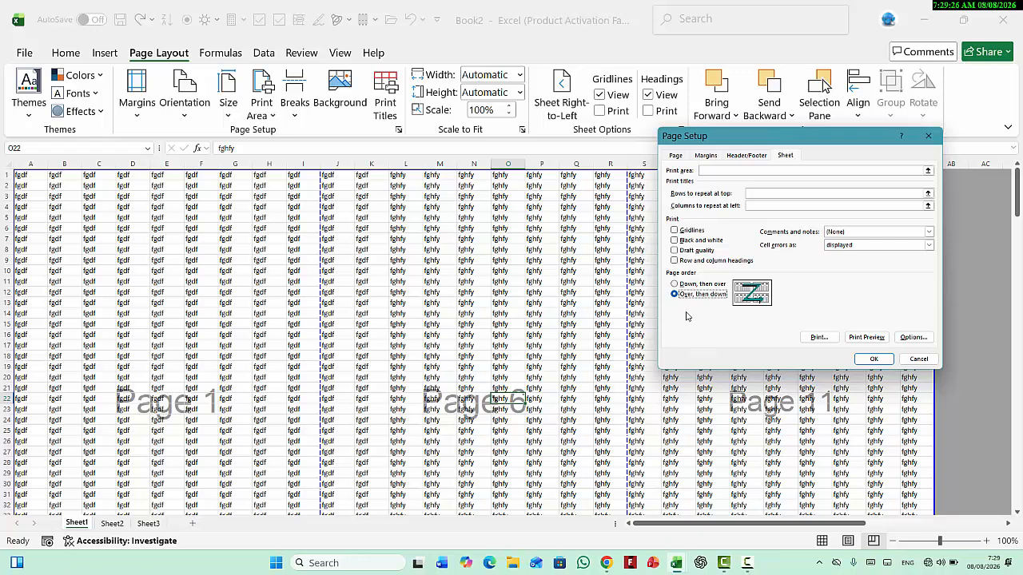
left_click(873, 358)
Step: Examine how the page numbering runs across the three vertical strips and continues in the rows below, returning to the first rows
left_click(214, 396)
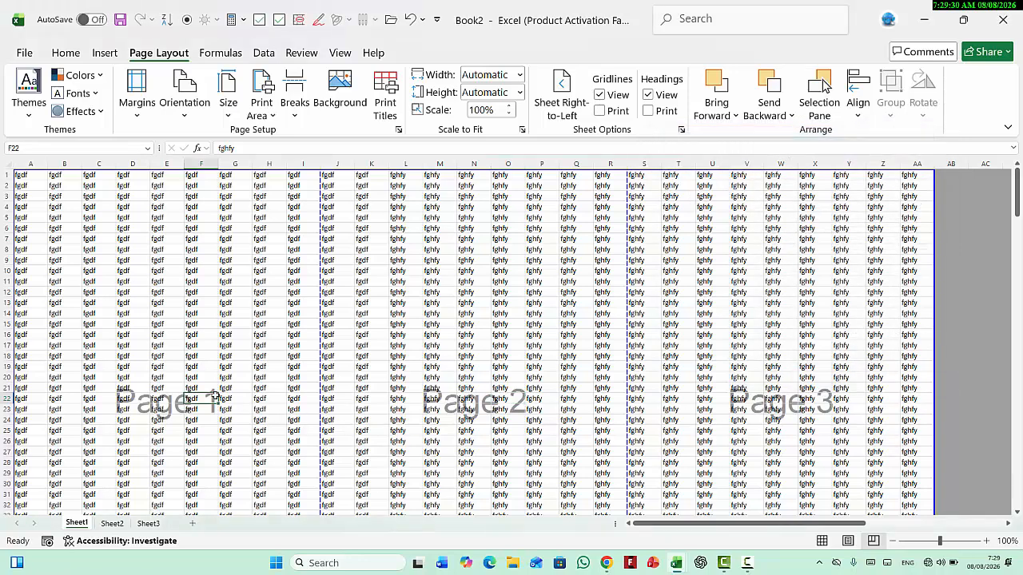
left_click(514, 400)
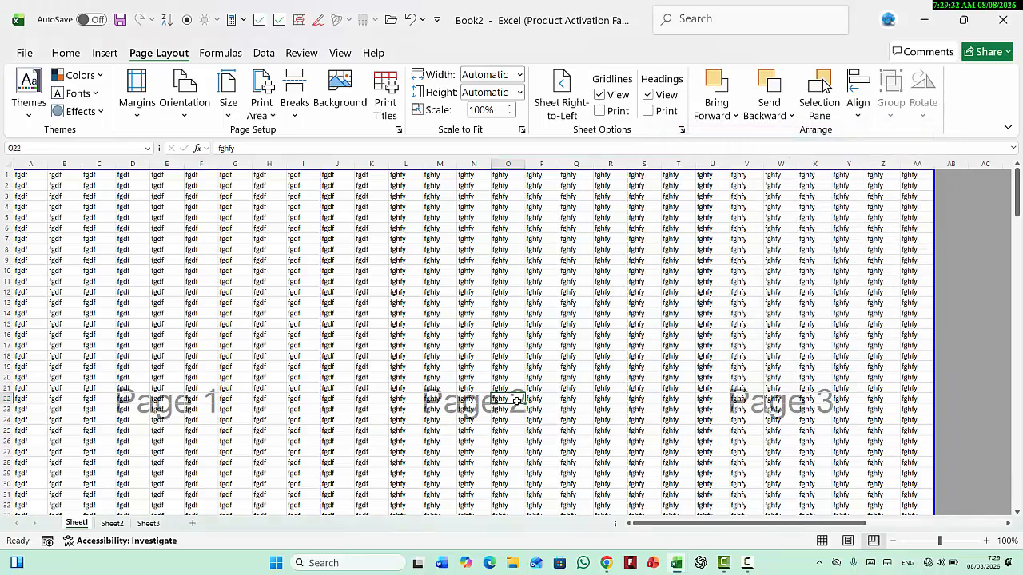
left_click_drag(176, 389, 944, 412)
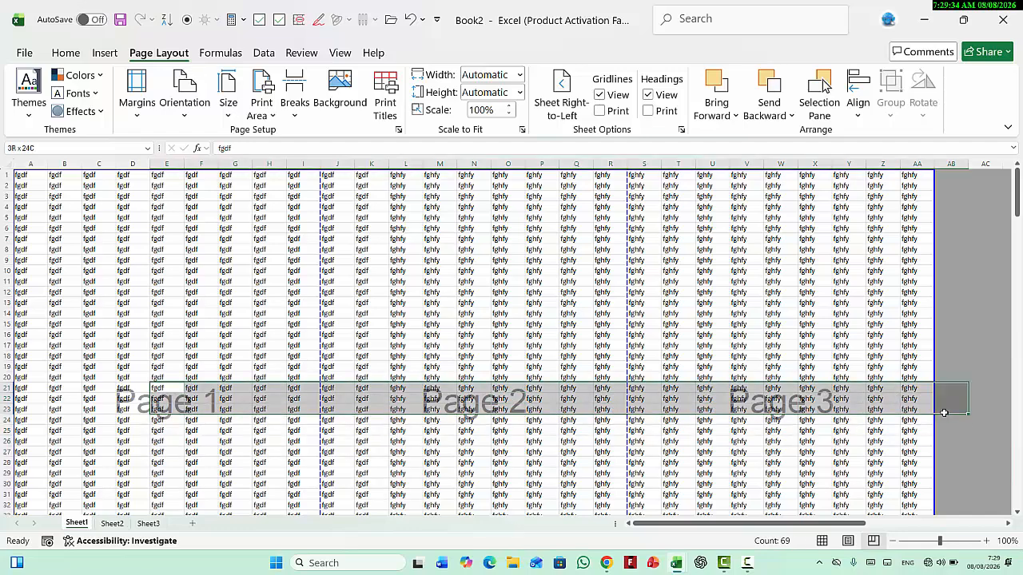
left_click(529, 332)
scroll(385, 403, "down", 10)
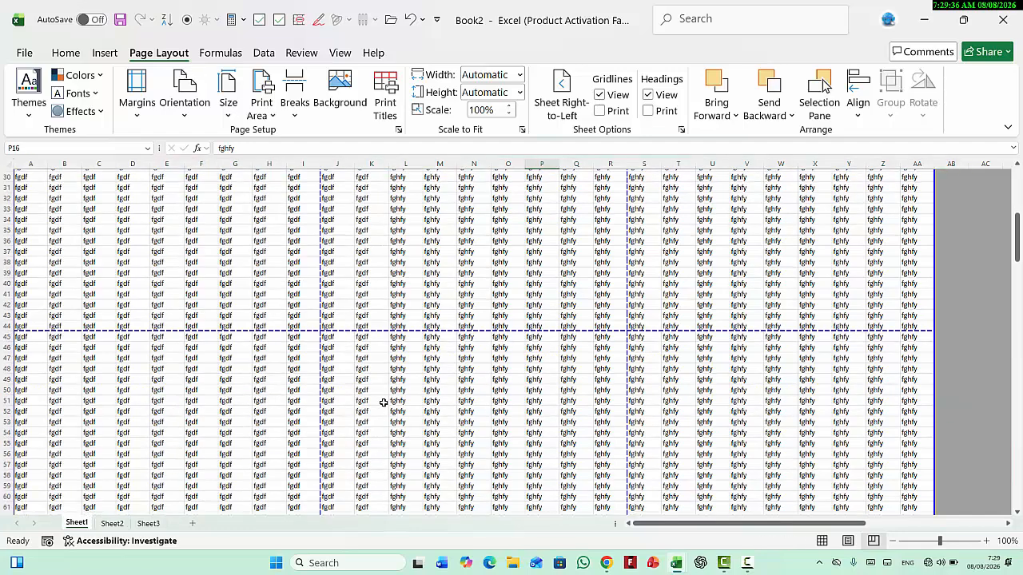
left_click(235, 410)
scroll(411, 415, "up", 10)
Step: Review the printing choices for comments and notes in the Page Setup sheet options and close them without changes
left_click(385, 102)
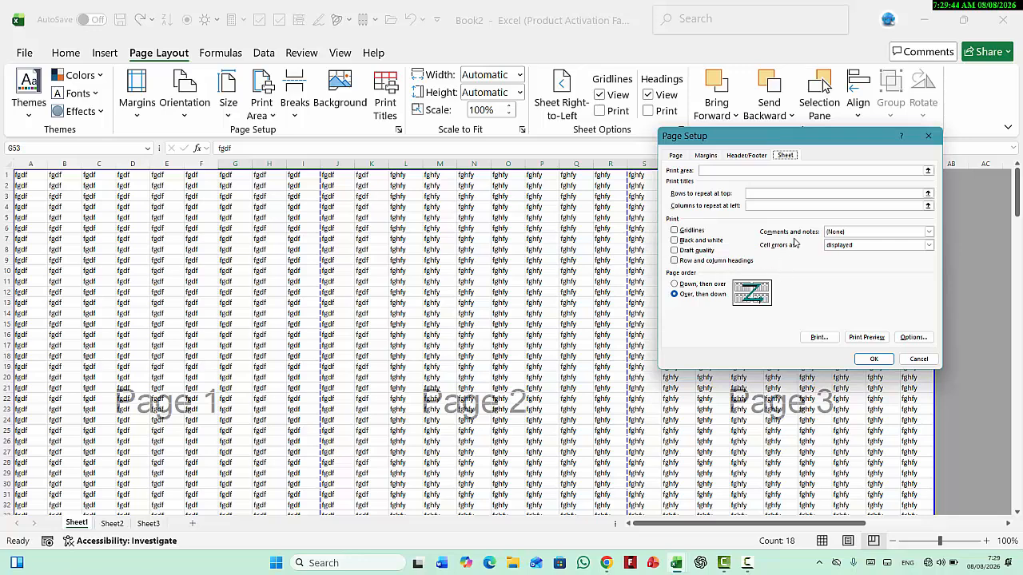
left_click(863, 232)
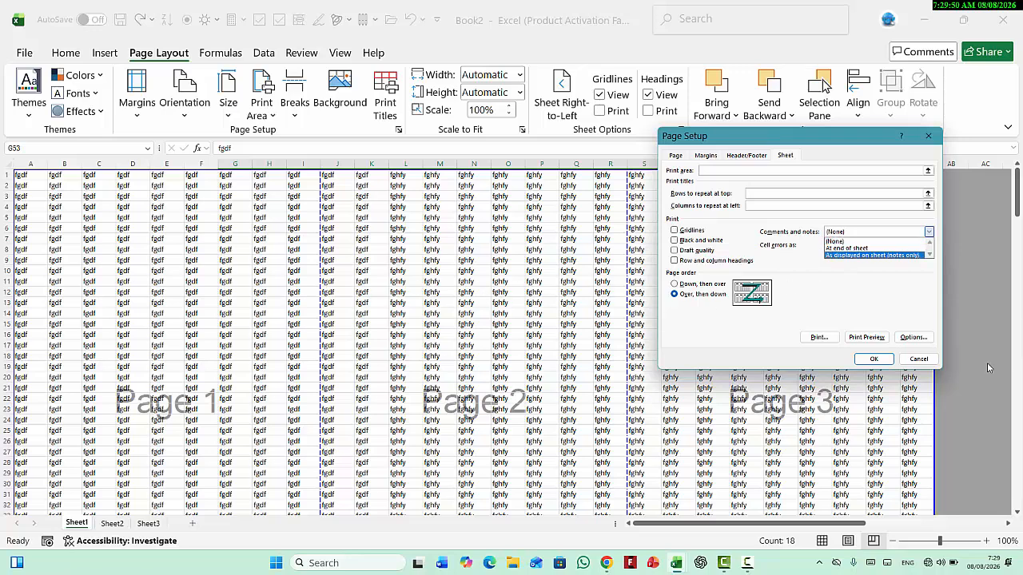
left_click(917, 358)
left_click(167, 281)
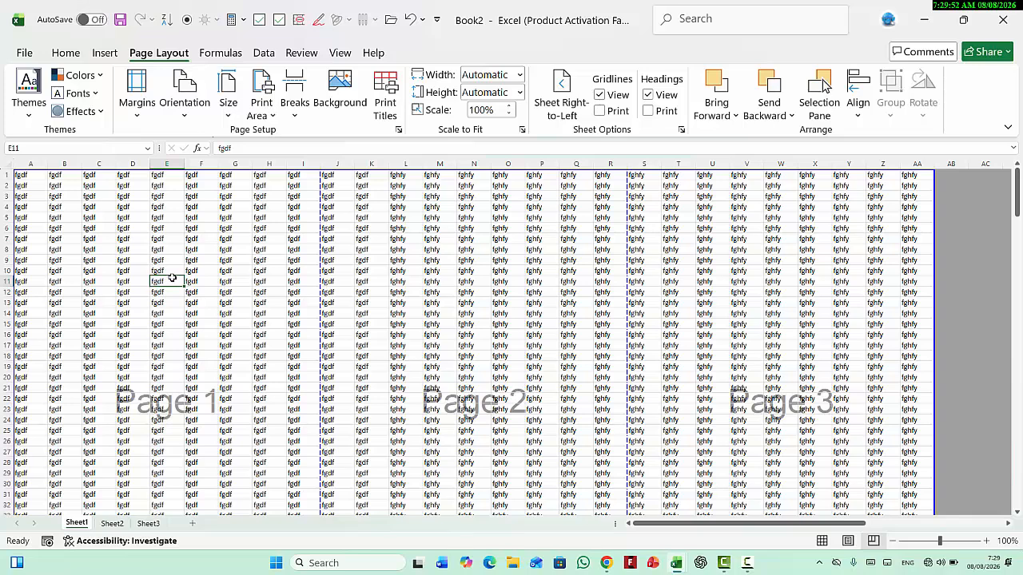
left_click(264, 53)
left_click(301, 53)
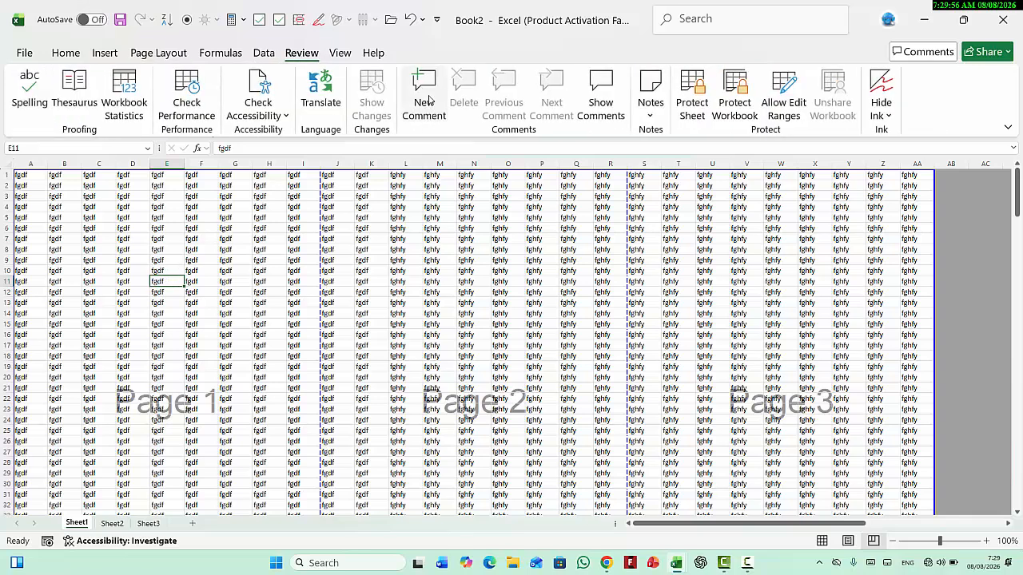
left_click(425, 96)
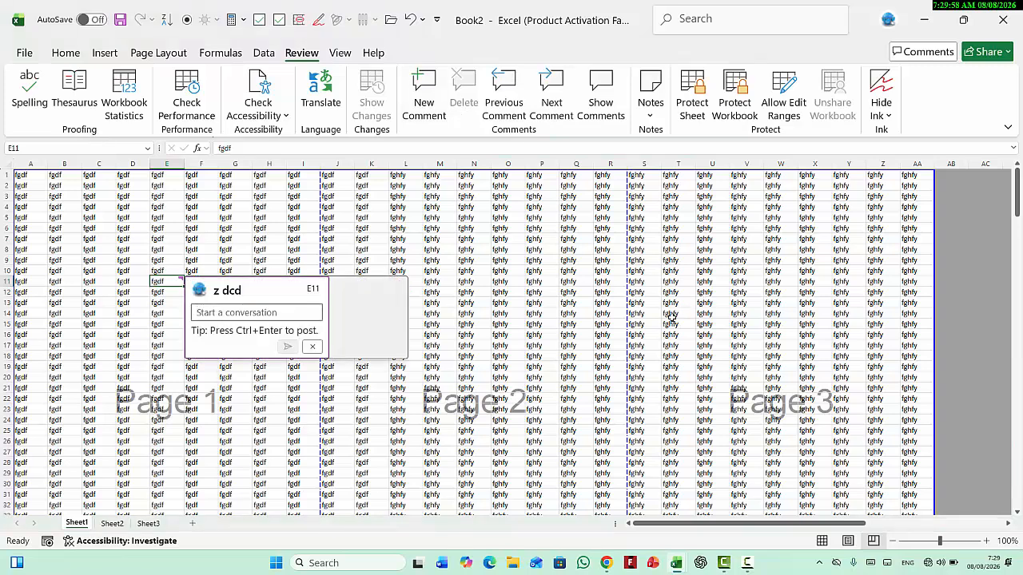
type("fhgfh")
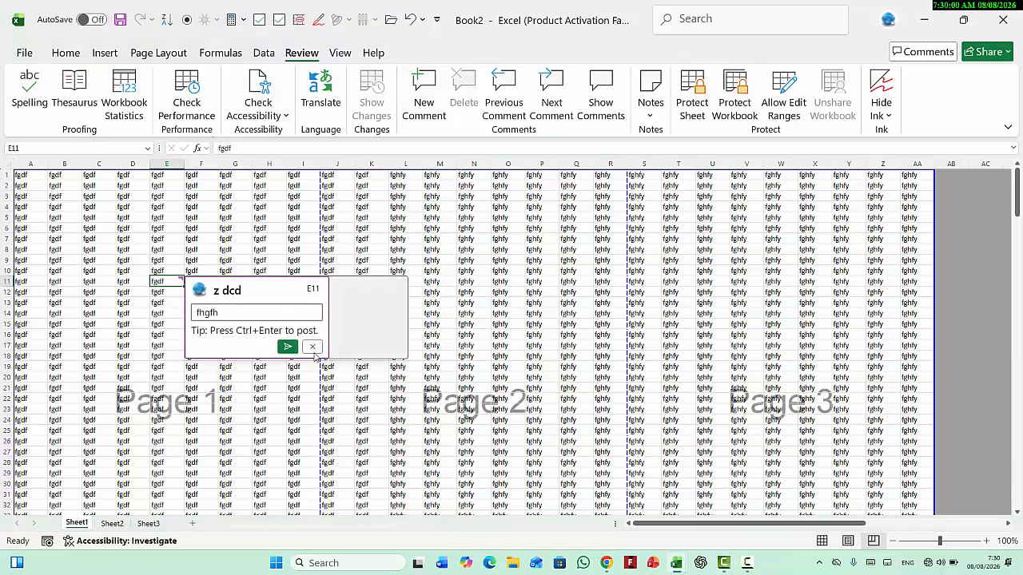
left_click(312, 345)
Step: Add a note reading "dfgfdg" to cell G12
left_click(235, 292)
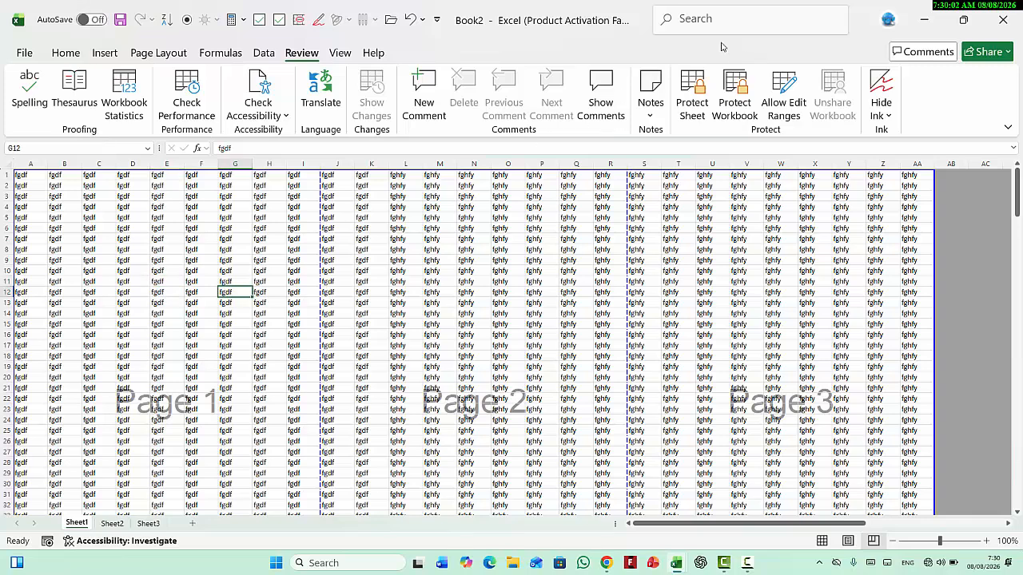
left_click(663, 92)
left_click(681, 133)
type("dfgfdg")
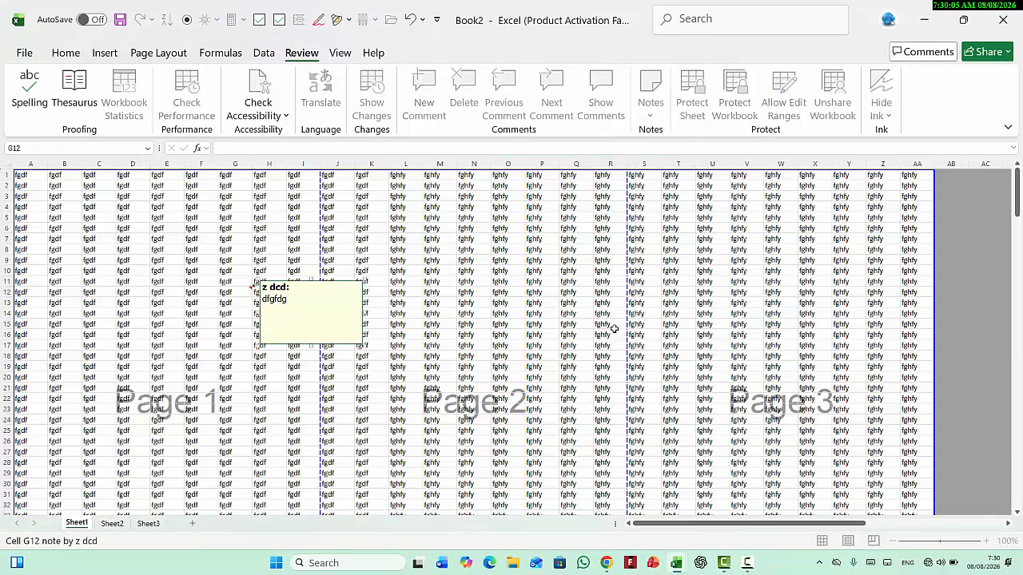
Step: Add a second note reading "dfgfdg" to cell T11 and leave the note by selecting cell N17
left_click(666, 281)
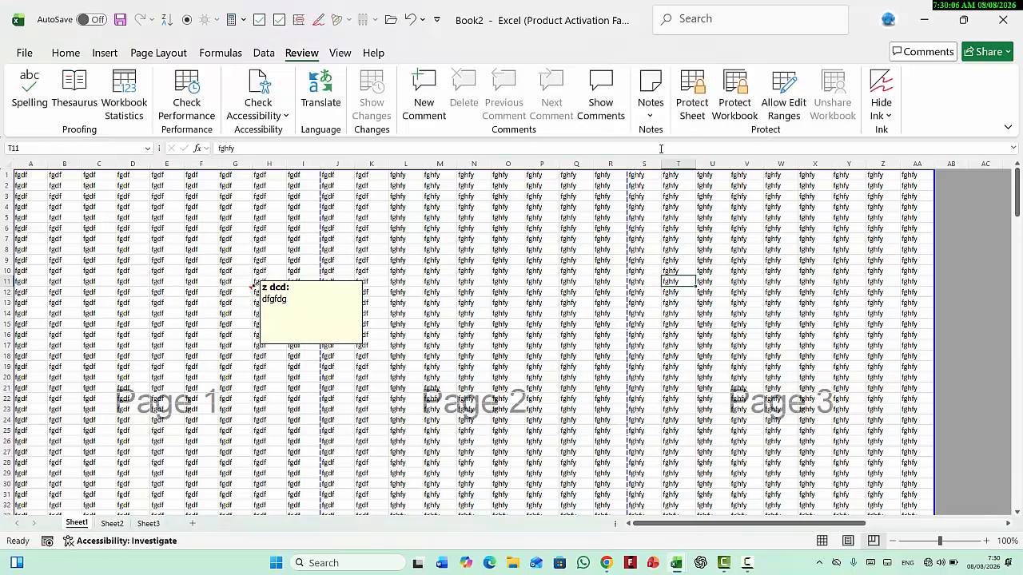
left_click(650, 96)
left_click(681, 133)
type("dfgfdg")
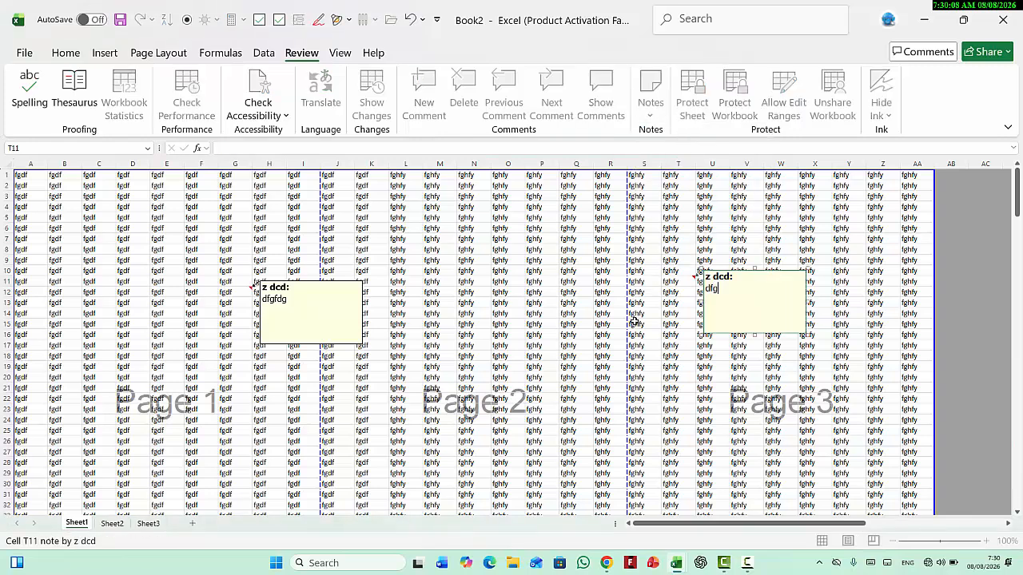
left_click(465, 345)
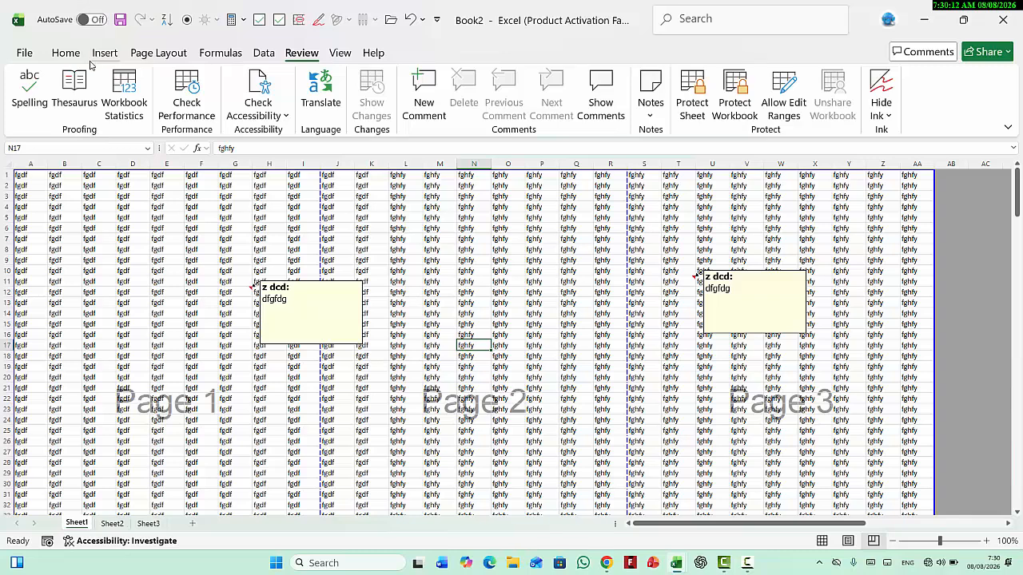
Step: Preview the printout with comments and notes set to (None), check the first three pages, and return to the sheet
left_click(158, 52)
left_click(384, 110)
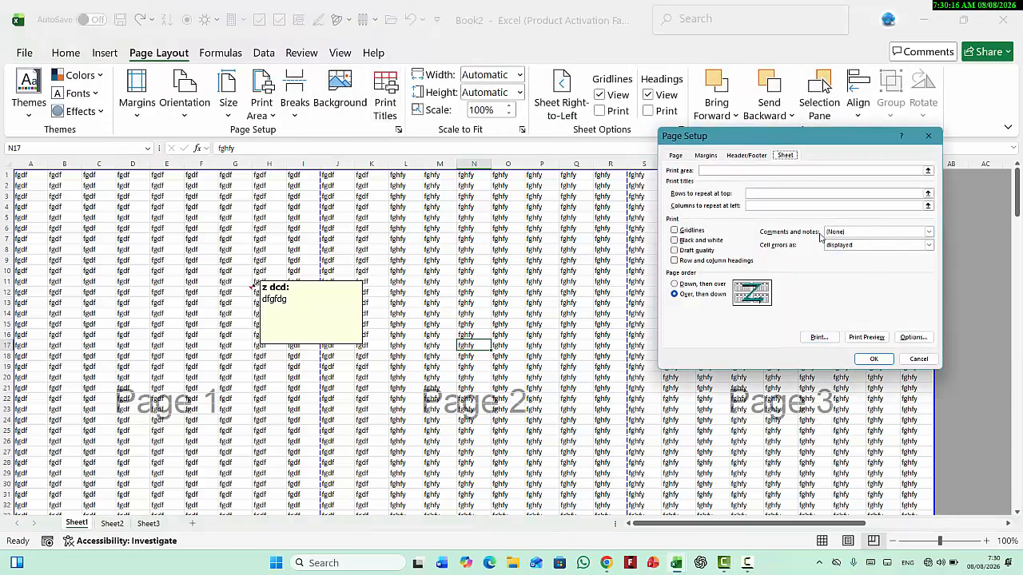
left_click(860, 340)
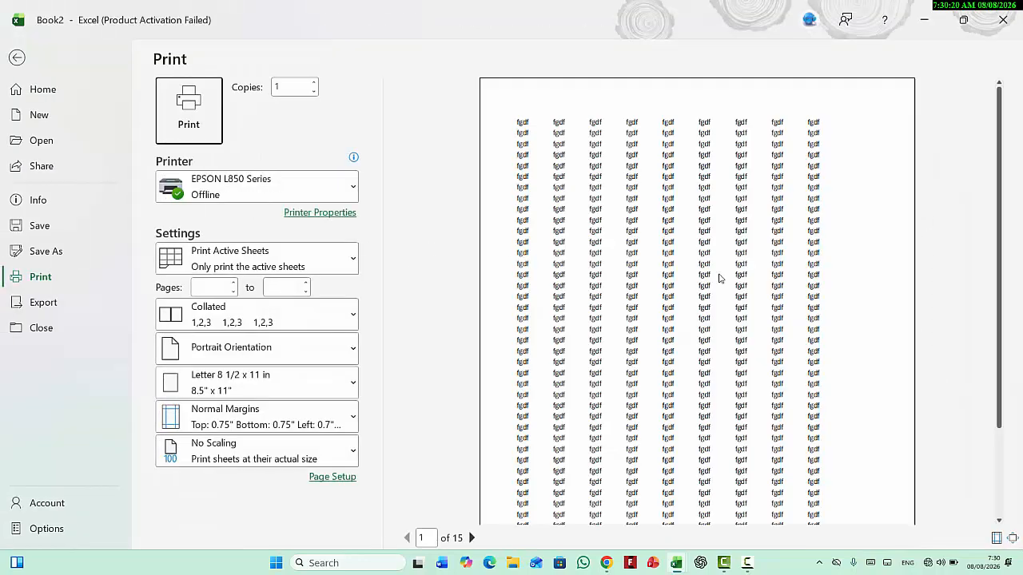
left_click(471, 538)
left_click(471, 537)
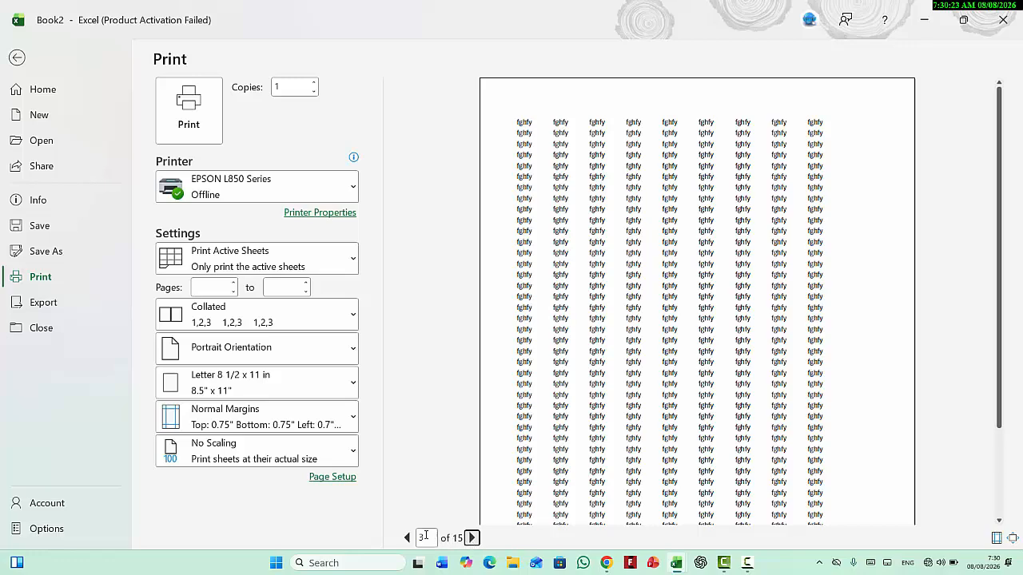
left_click(407, 539)
left_click(408, 538)
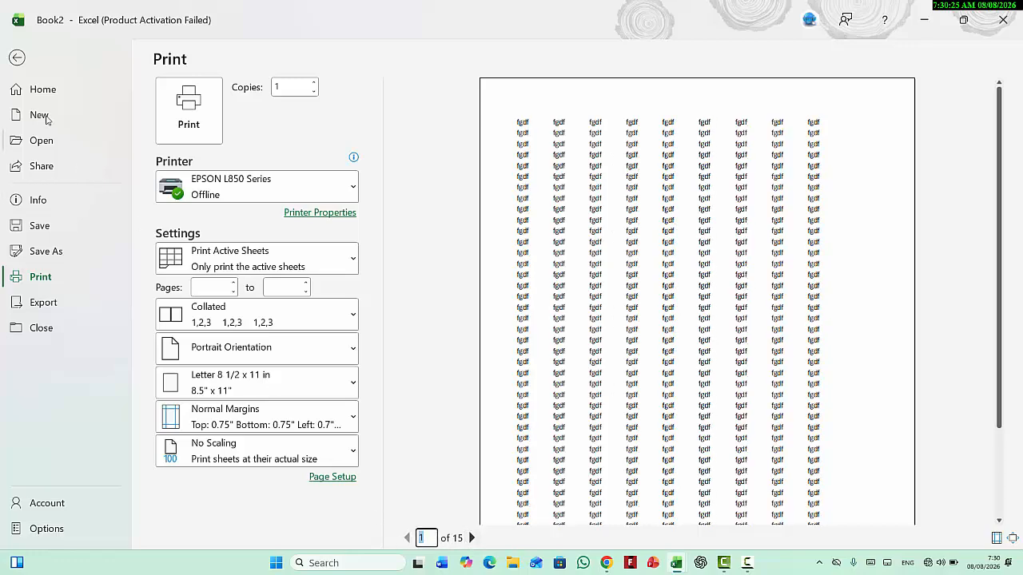
left_click(17, 56)
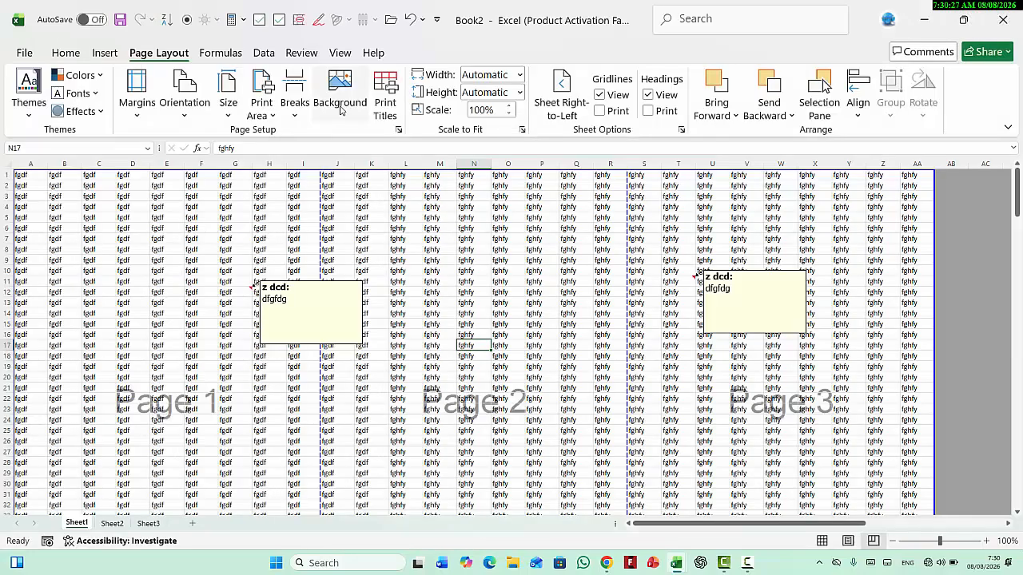
Step: Set comments and notes to print "At end of sheet" and display the print preview
left_click(386, 104)
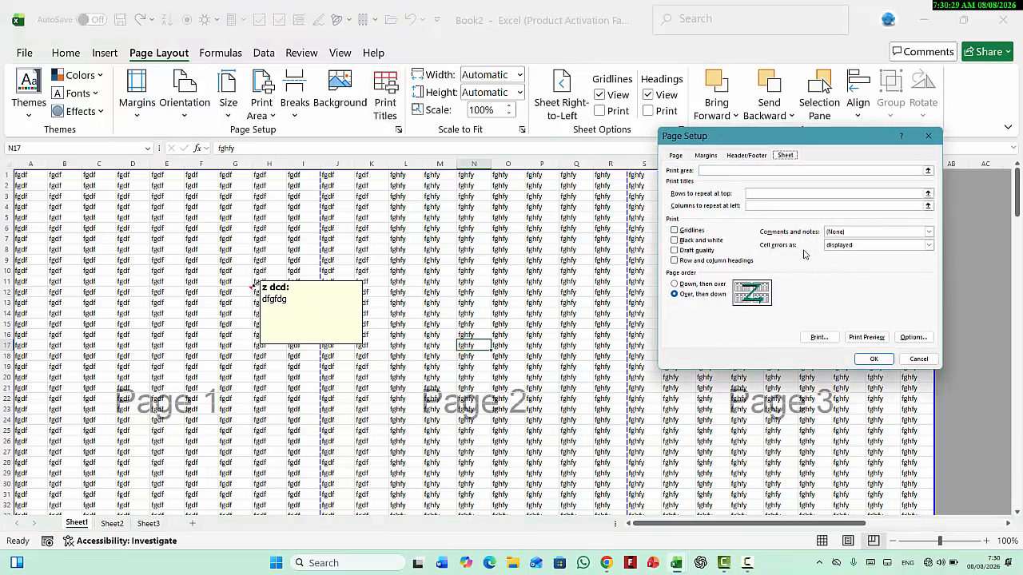
left_click(873, 233)
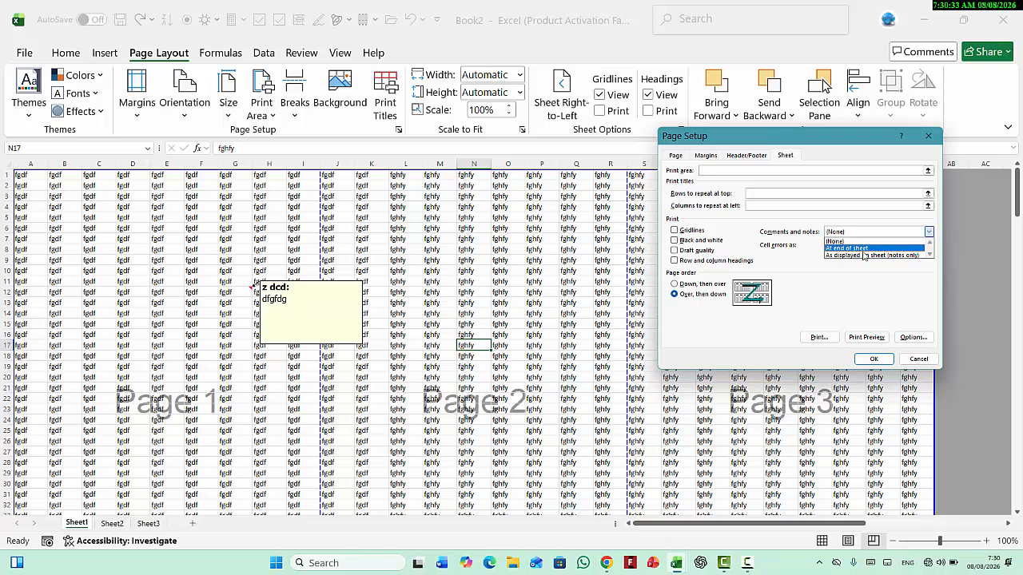
left_click(865, 250)
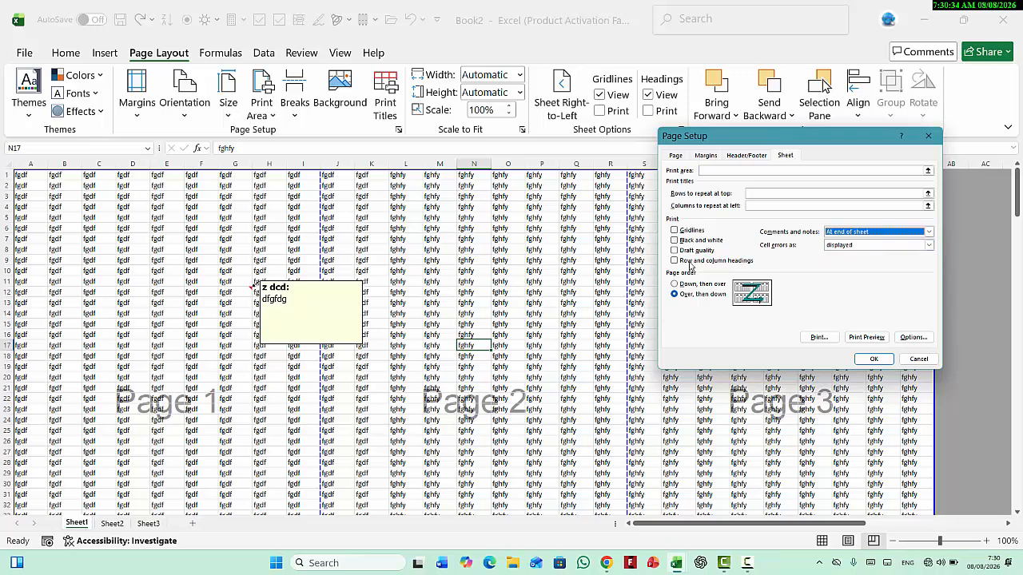
left_click(867, 337)
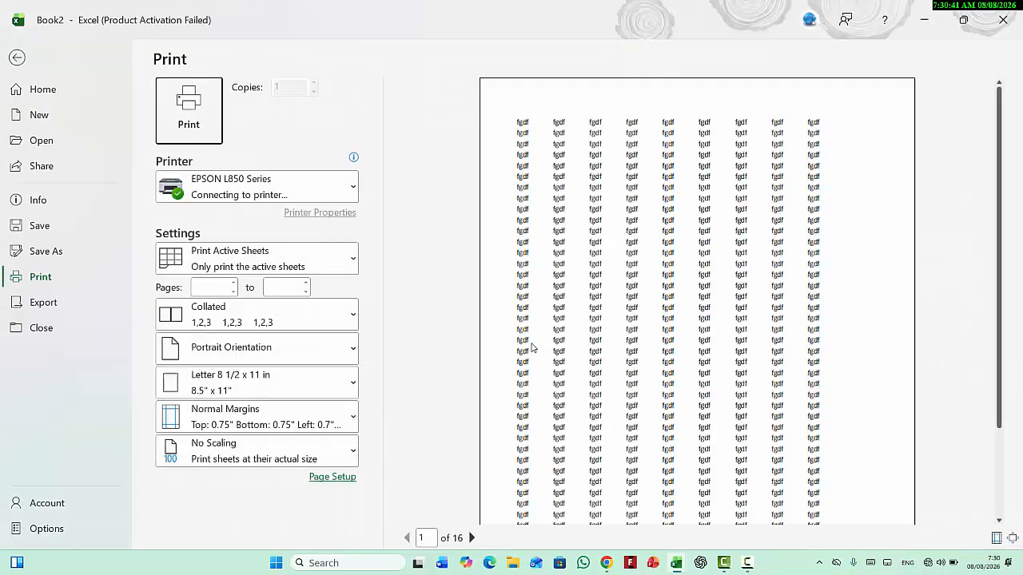
Step: Page through the preview to page 16, examine the notes printed there, and return to the sheet
scroll(546, 354, "down", 3)
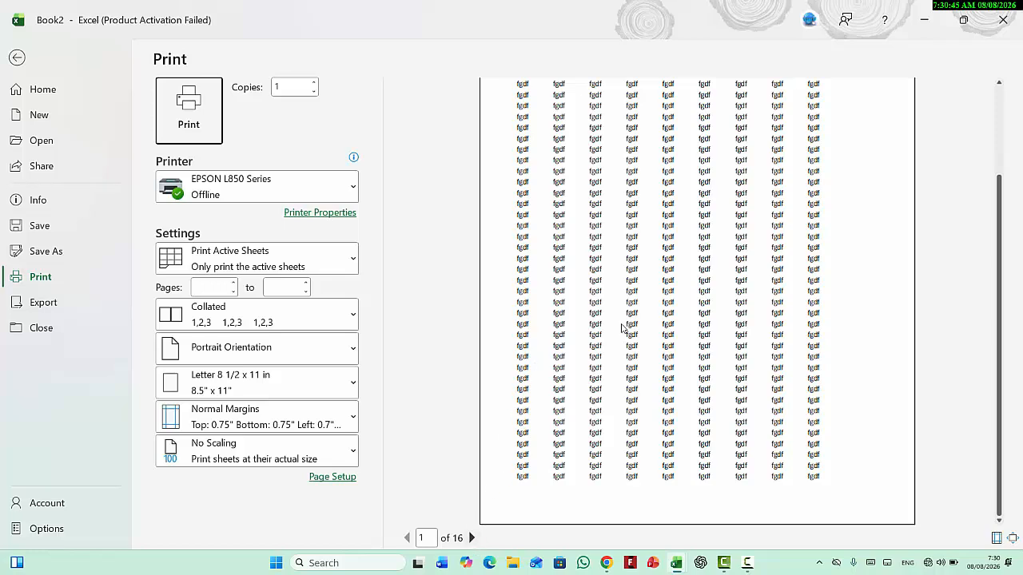
left_click(471, 538)
left_click(471, 538)
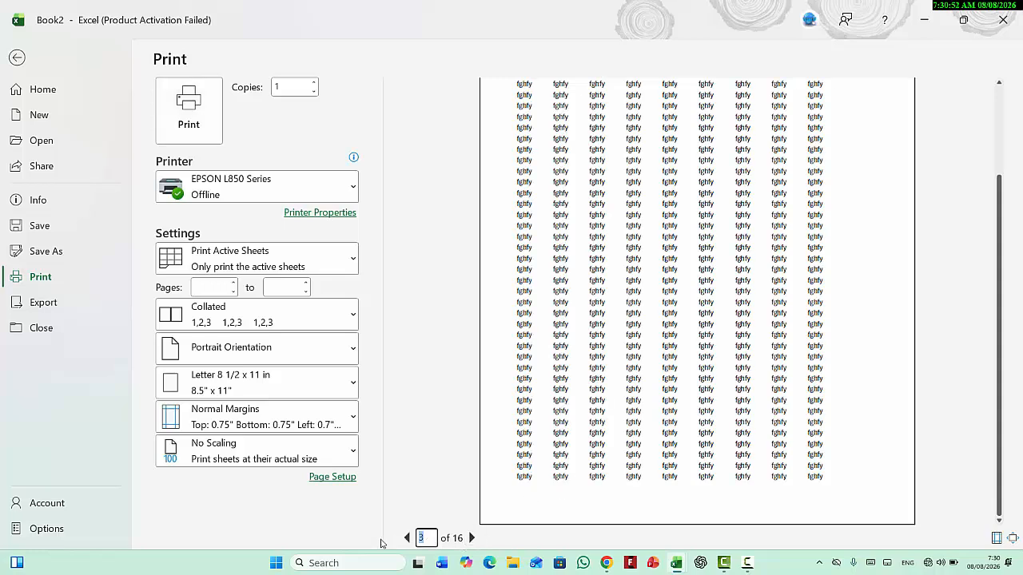
key("Return")
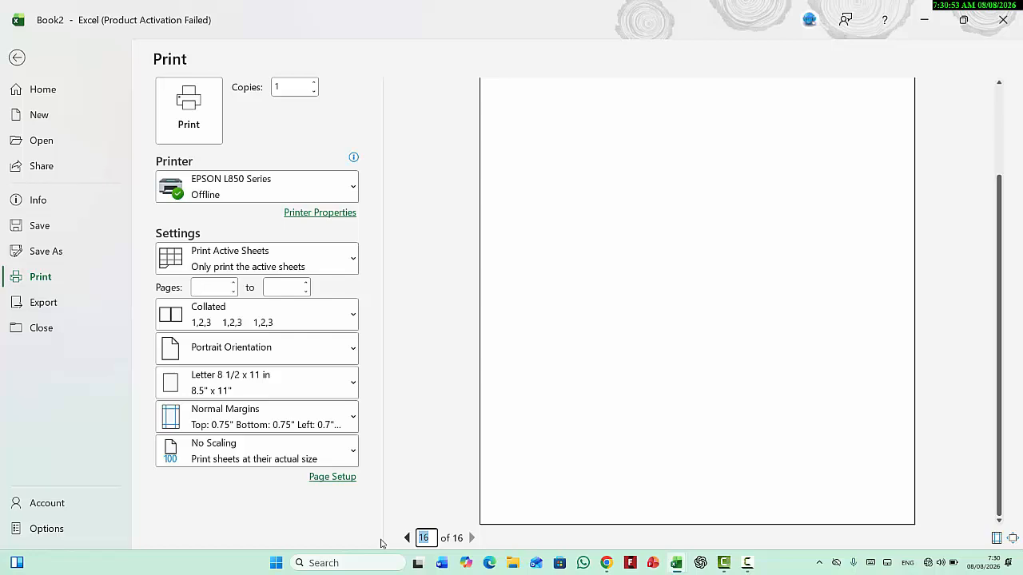
scroll(866, 316, "up", 5)
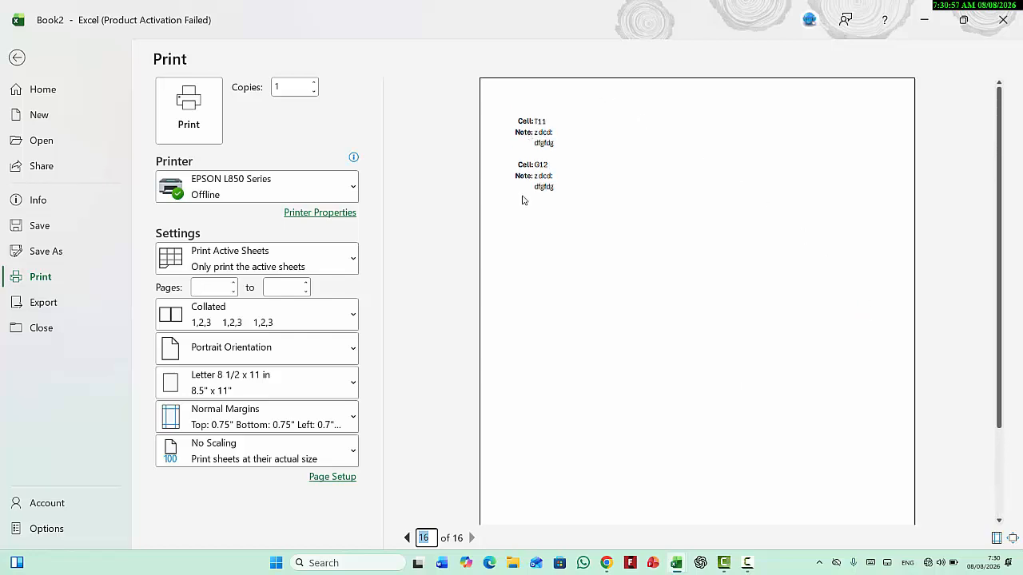
left_click(19, 60)
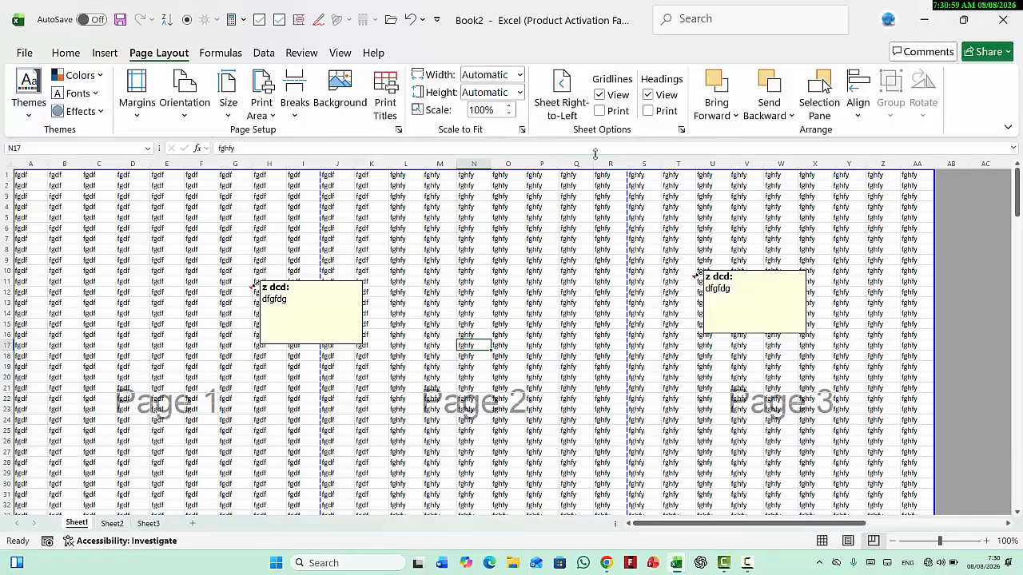
Step: Set comments and notes to print "As displayed on sheet (notes only)" and display the print preview
left_click(385, 94)
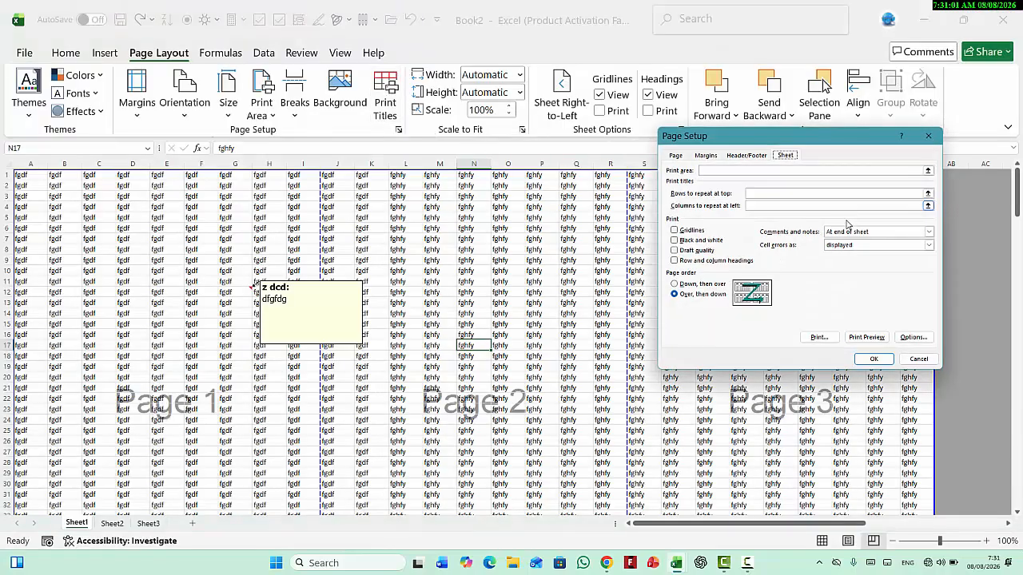
left_click(854, 232)
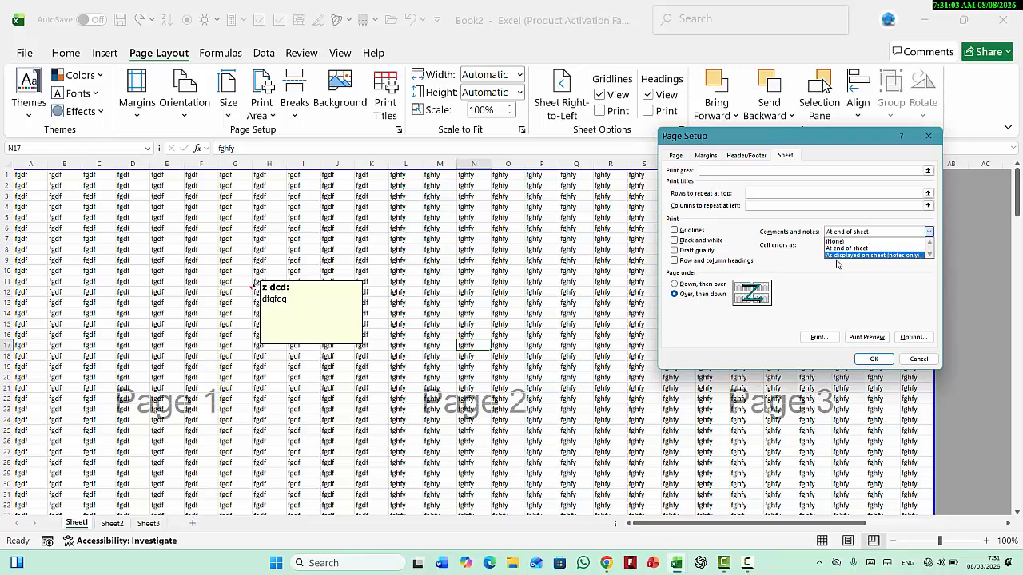
left_click(899, 256)
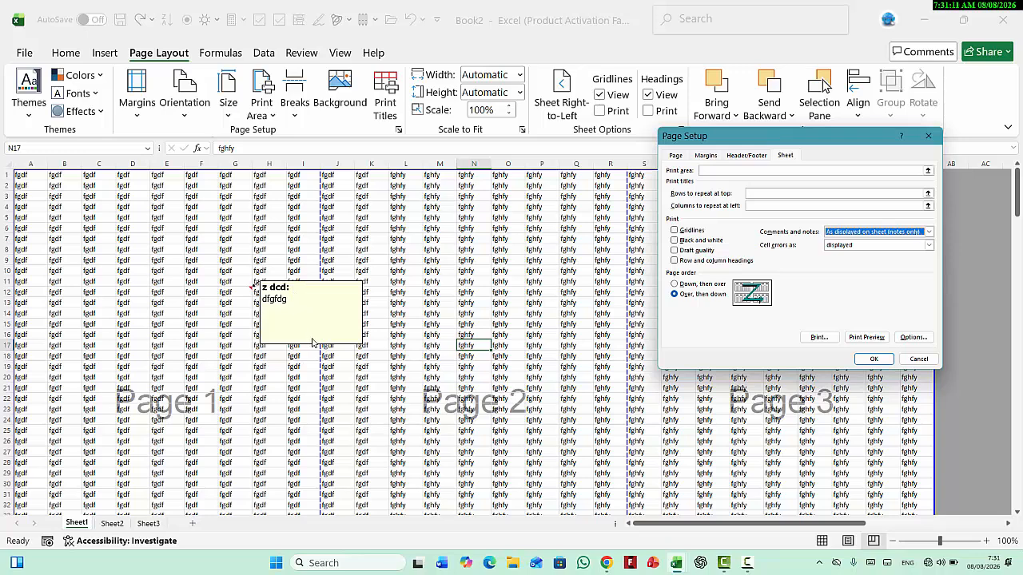
left_click(868, 339)
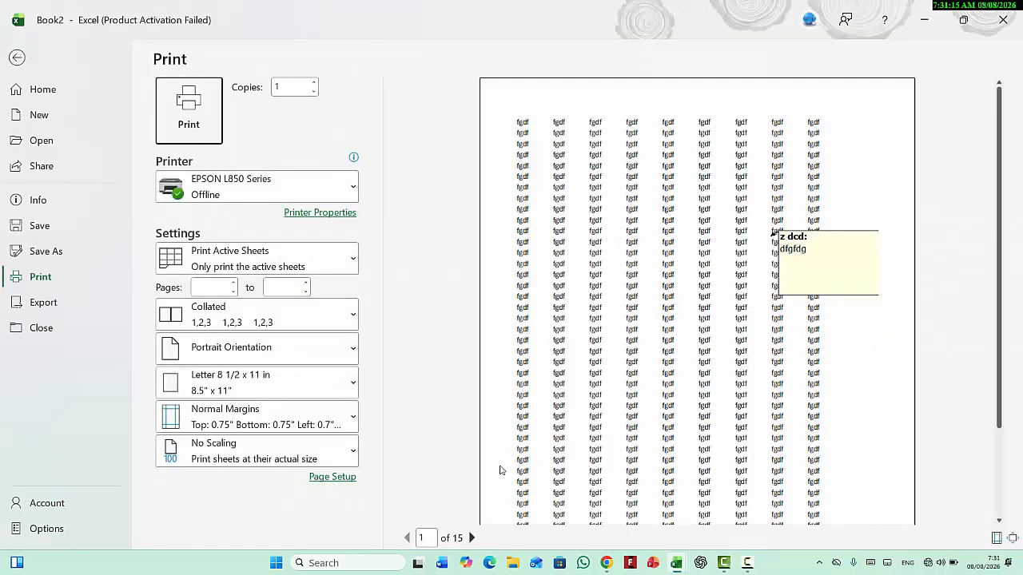
Step: Check how the note prints across the first two preview pages, and return to the sheet
left_click(471, 538)
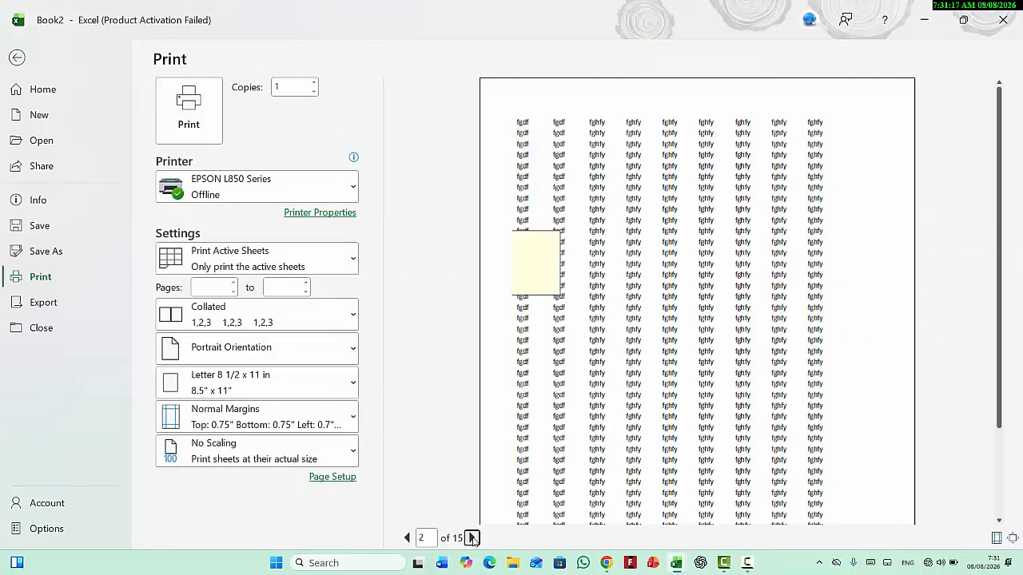
left_click(407, 538)
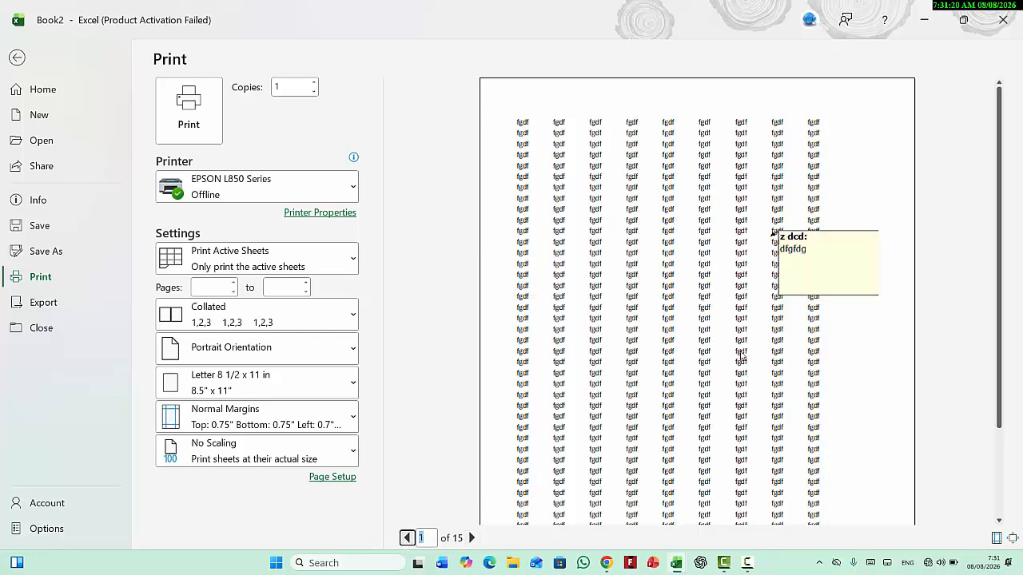
left_click(16, 56)
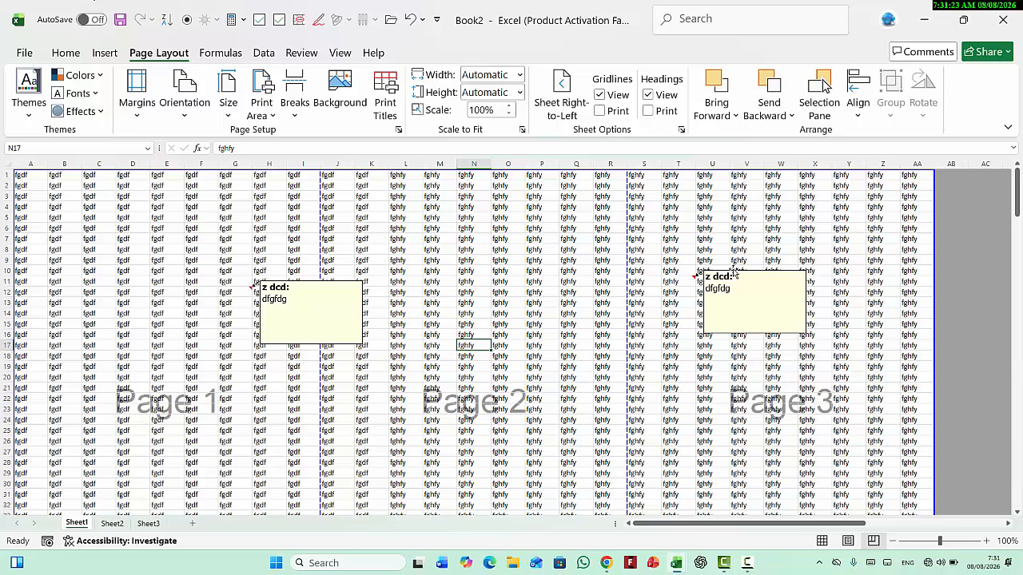
Step: Move the note belonging to cell T11 up to the first rows of the sheet, over columns X to Z
mouse_move(735, 270)
left_mouse_down()
mouse_move(751, 350)
mouse_move(756, 261)
mouse_move(755, 274)
left_mouse_up()
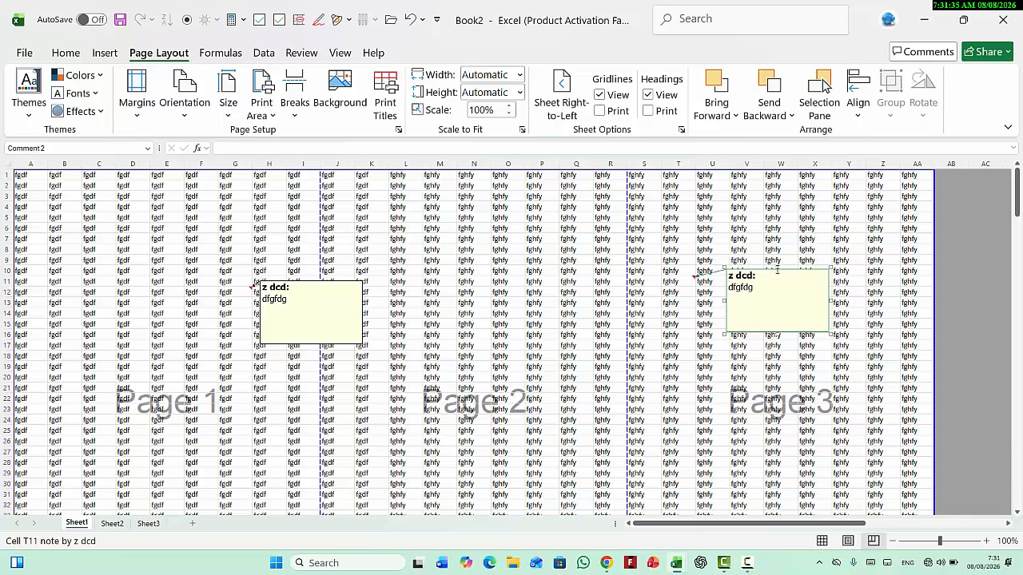
left_click_drag(776, 273, 844, 168)
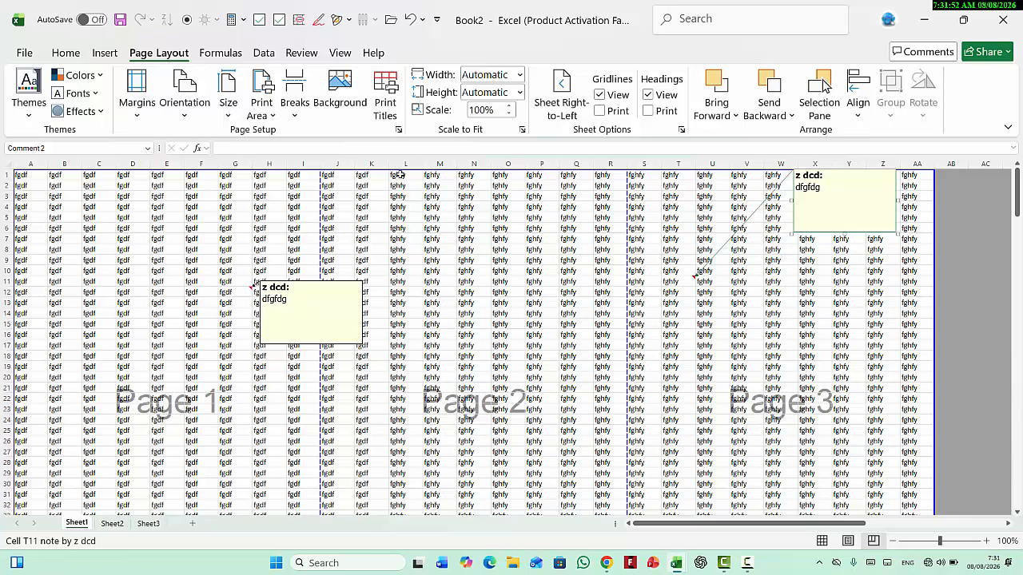
Step: Try the comments and notes options (None), "At end of sheet" and "As displayed on sheet (notes only)", and close the page settings without applying
left_click(386, 99)
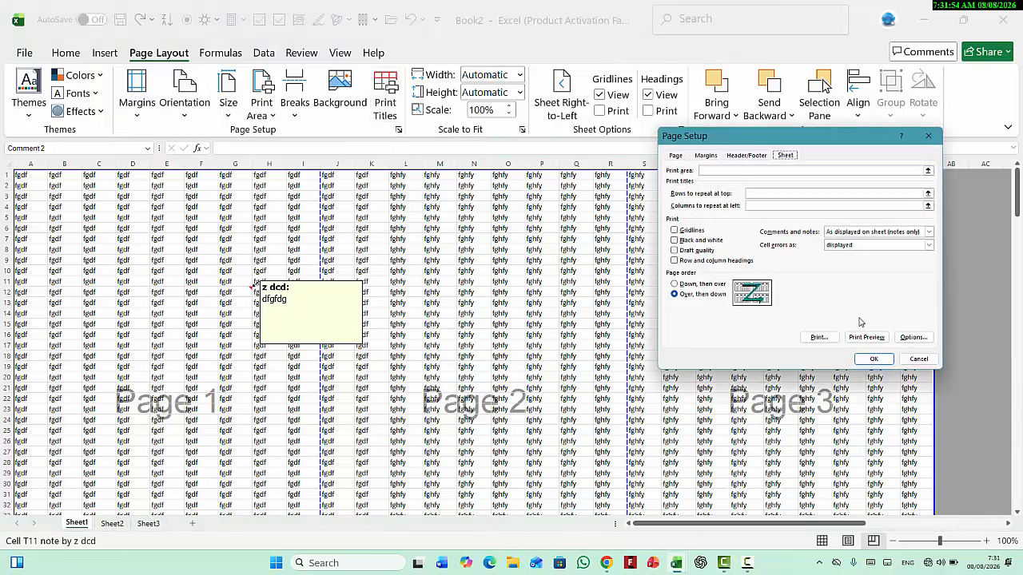
left_click(869, 233)
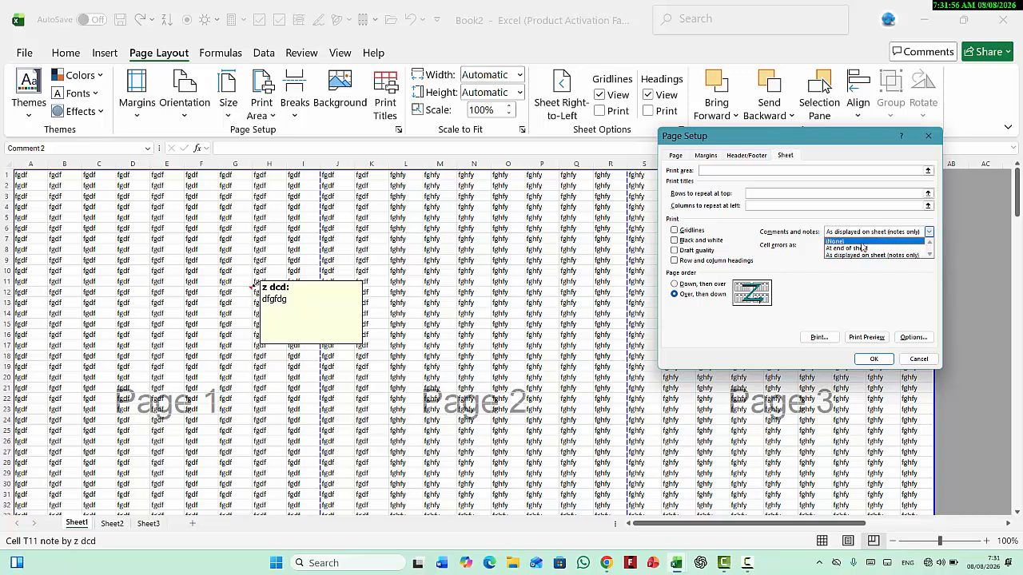
left_click(847, 242)
left_click(839, 232)
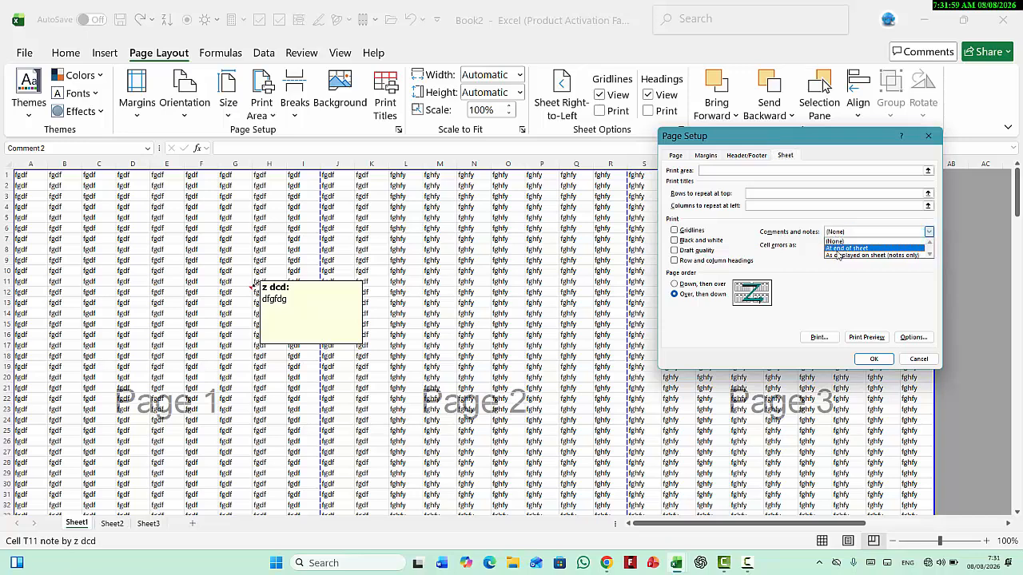
left_click(855, 249)
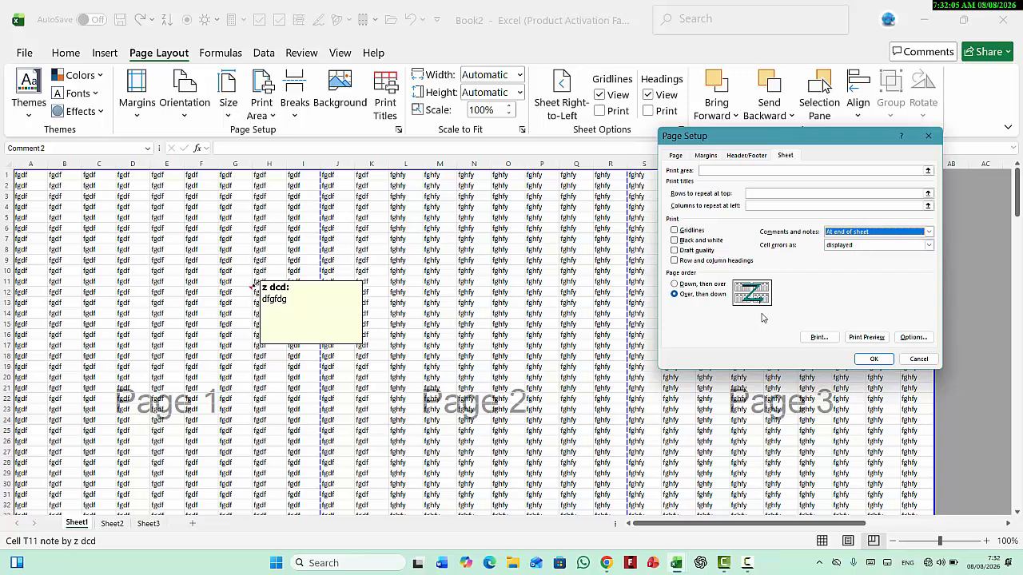
left_click(879, 232)
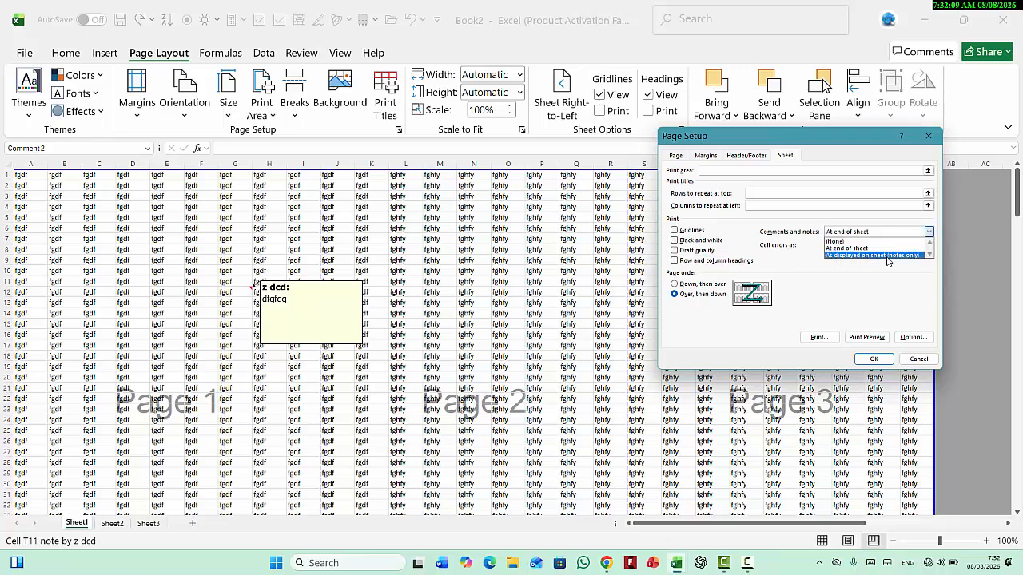
left_click(887, 256)
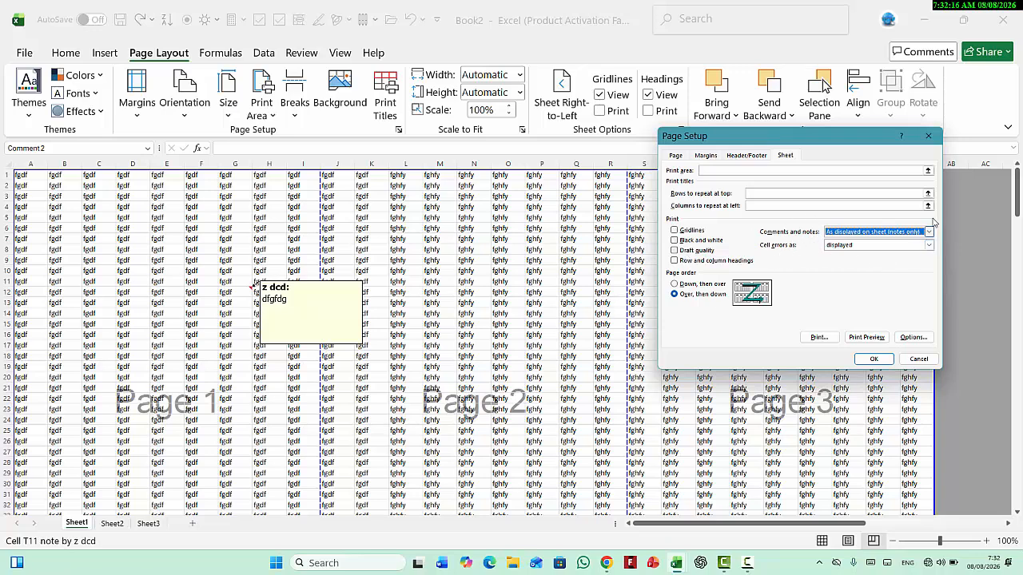
left_click(927, 136)
Step: Switch Sheet1 from page break preview to Normal view, enlarged on the first page's cells and note
left_click(394, 354)
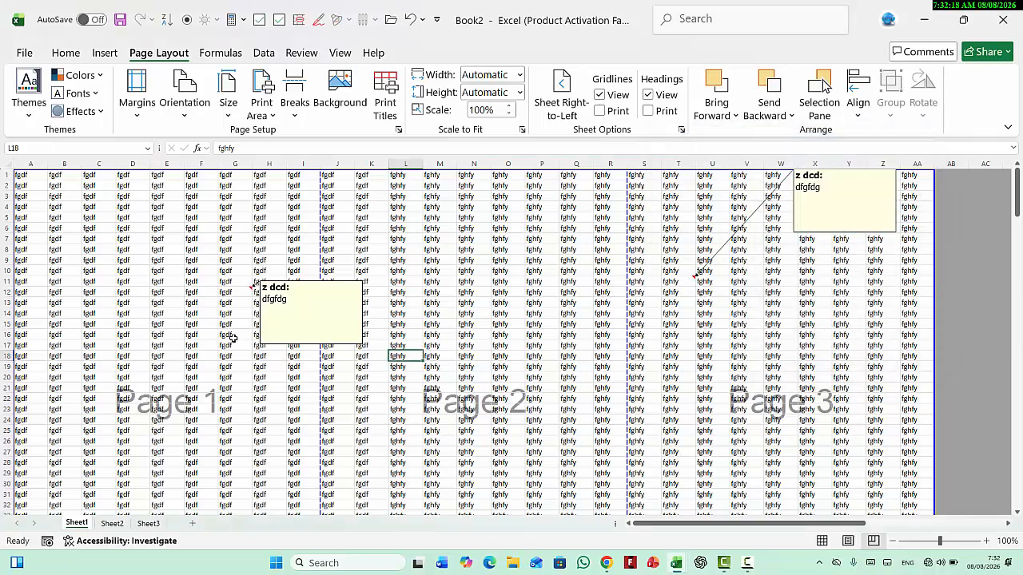
scroll(232, 337, "up", 7, "ctrl")
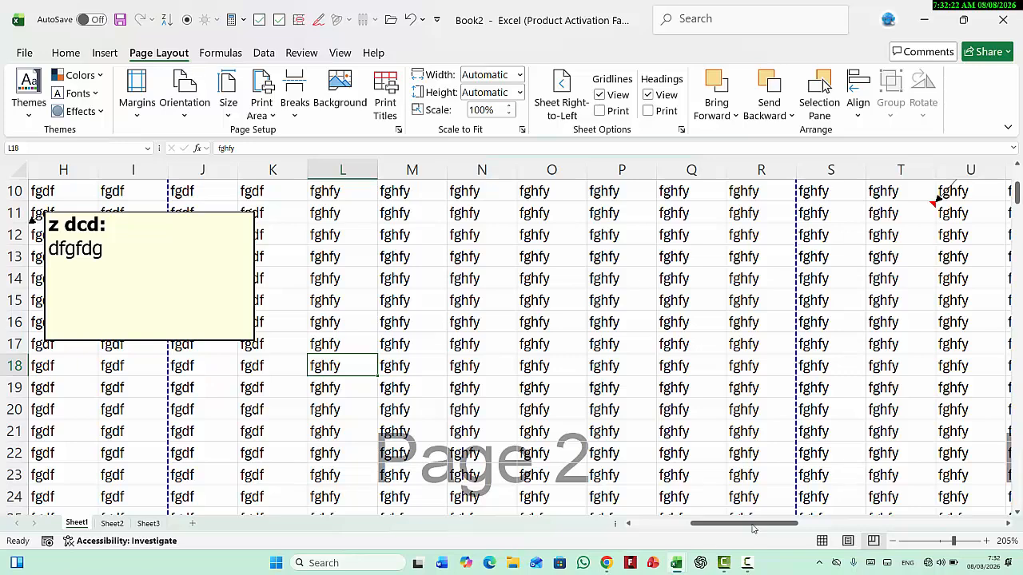
left_click_drag(752, 525, 587, 524)
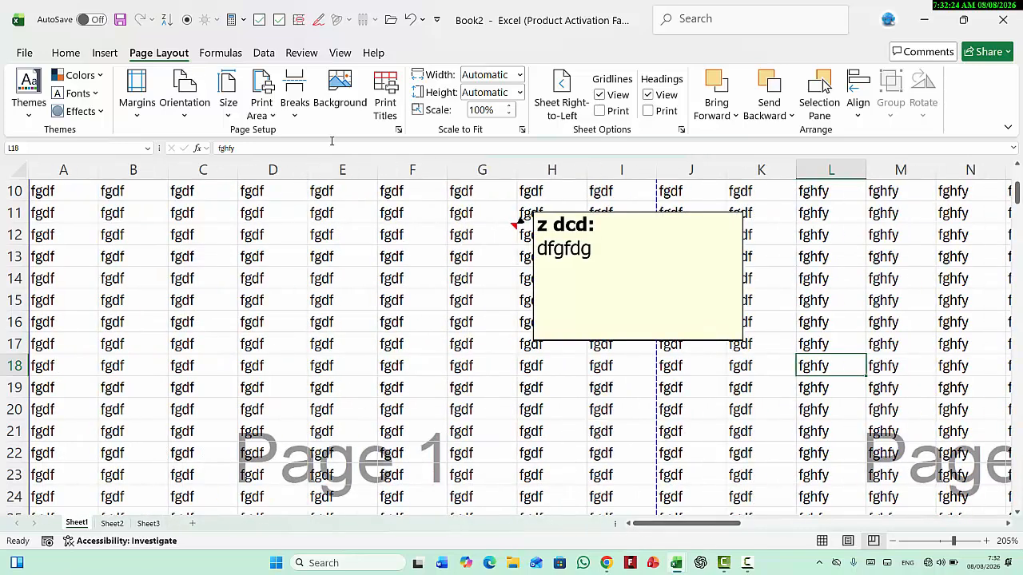
left_click(339, 53)
left_click(221, 90)
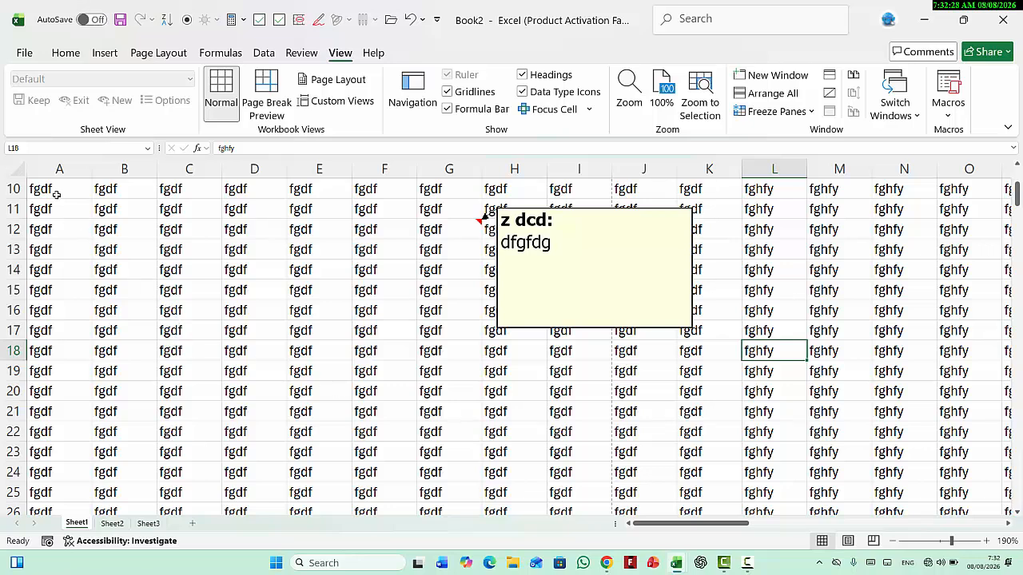
Step: Clear the contents of cells A10:G24 and enter 5 in cell G13
left_click_drag(57, 194, 443, 475)
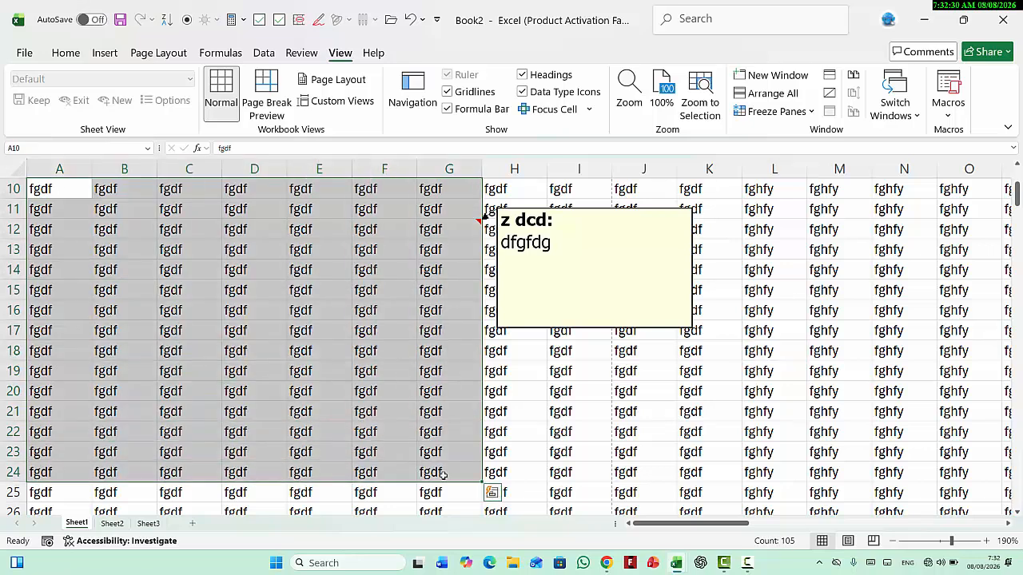
key("Delete")
left_click(224, 229)
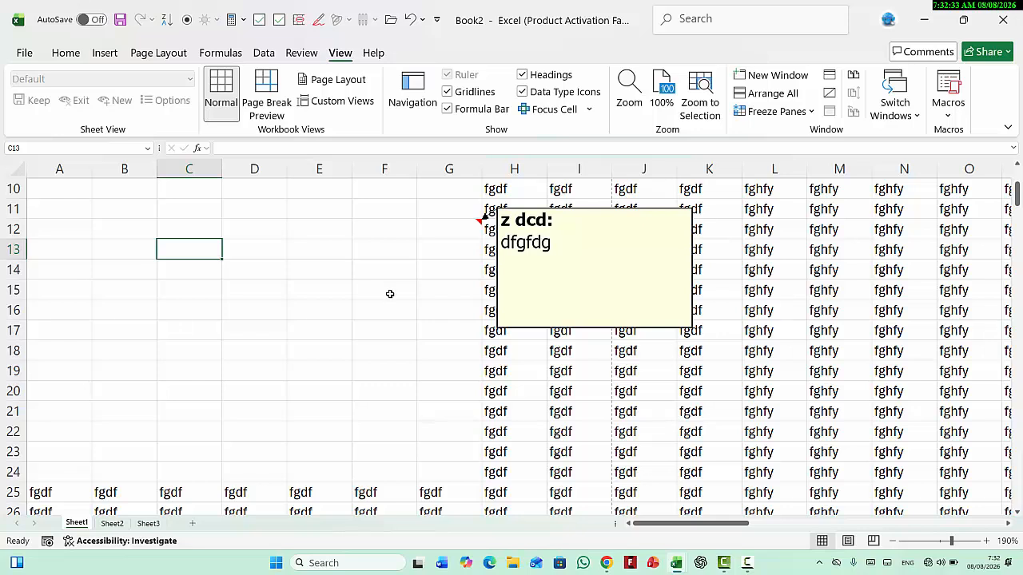
left_click(214, 273)
left_click(429, 247)
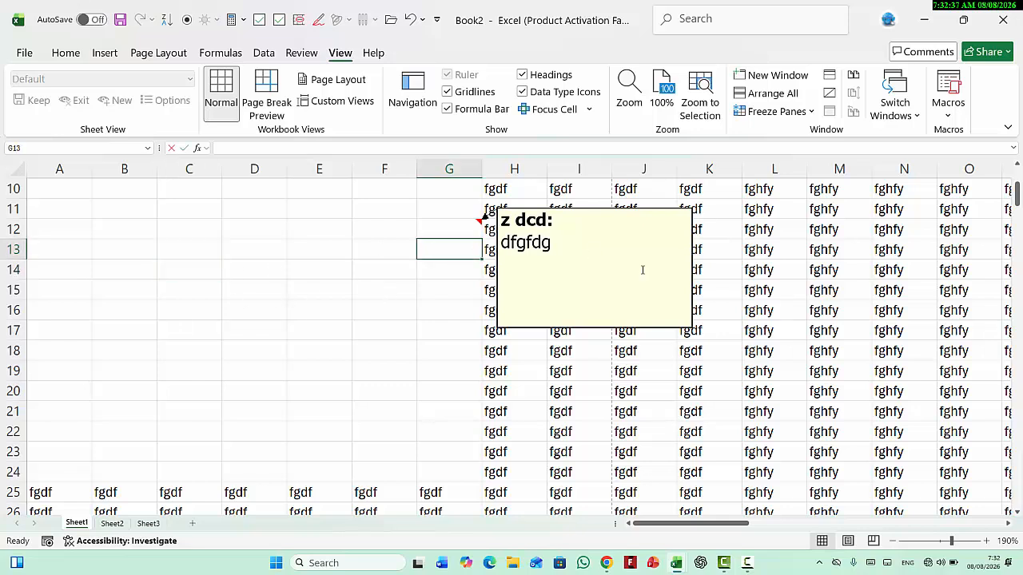
type("5")
key("Return")
Step: Enter the formula =SUM(G13+H10) in cell D13, adding the number to a text cell
left_click(280, 252)
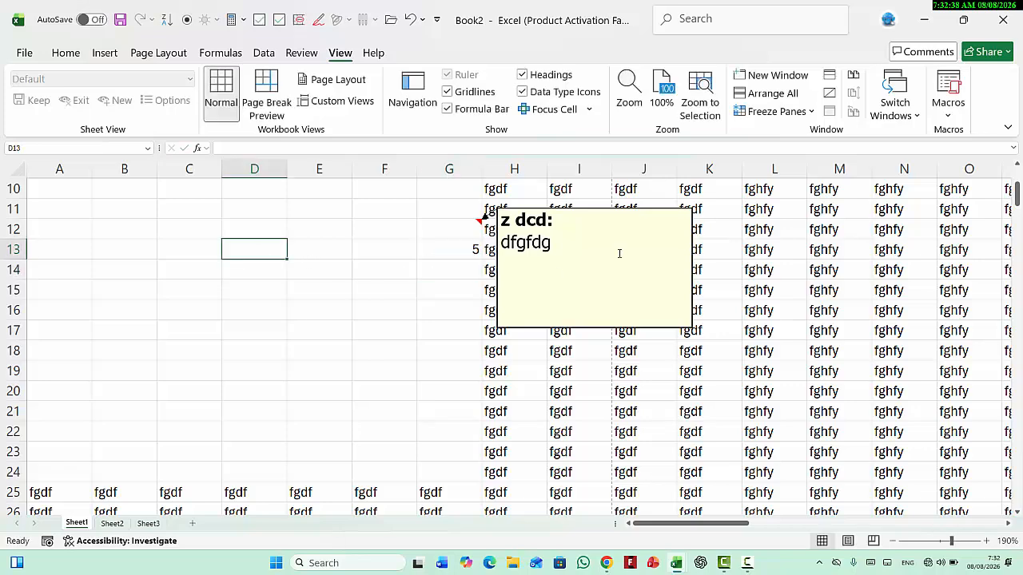
type("=su")
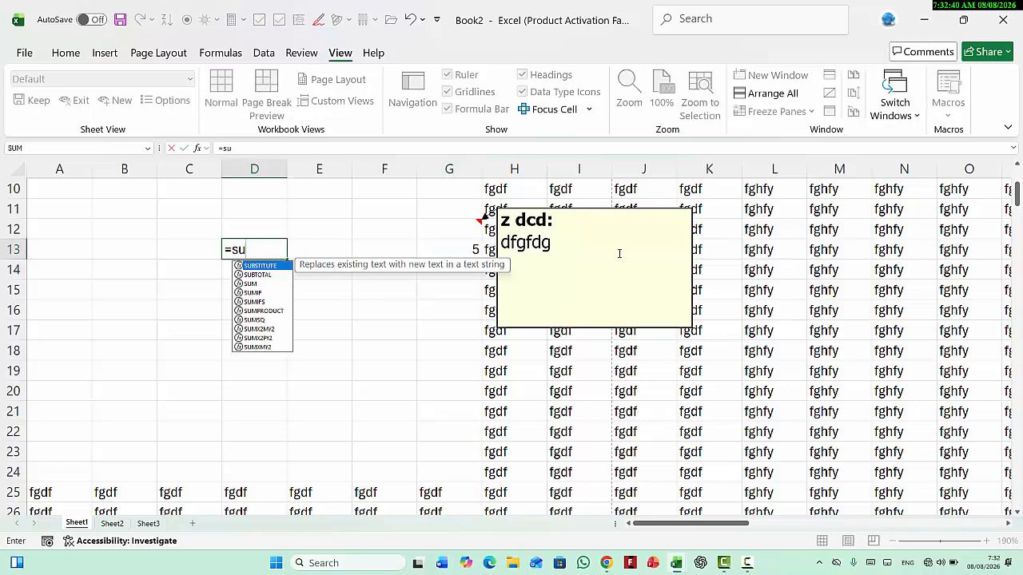
type("m(")
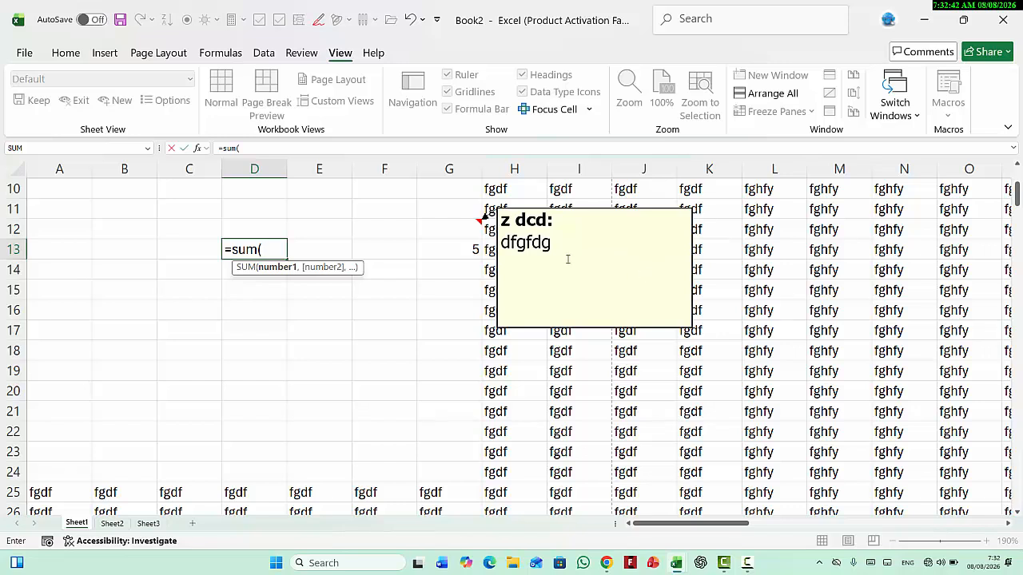
left_click(452, 254)
type("+")
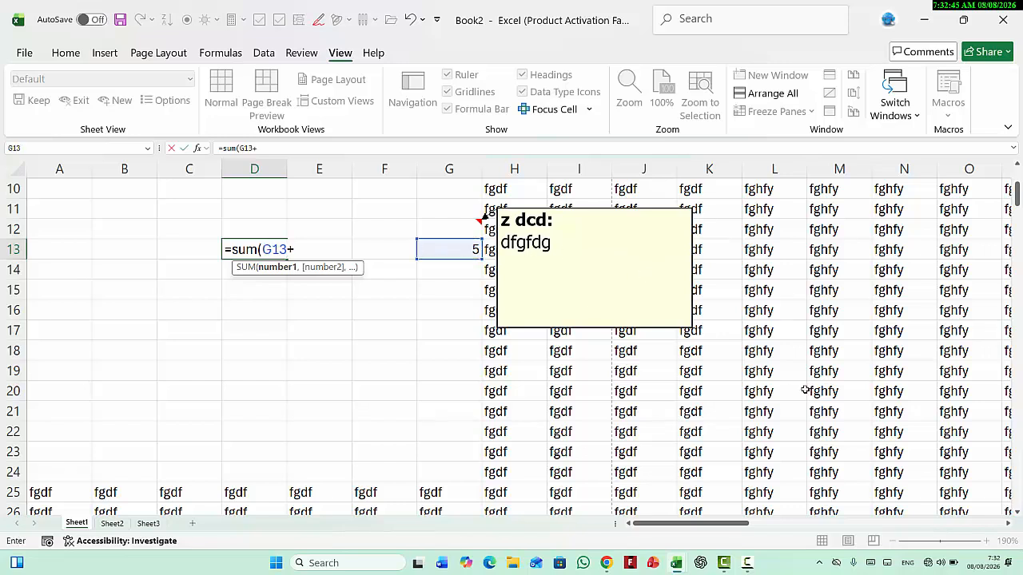
left_click(531, 189)
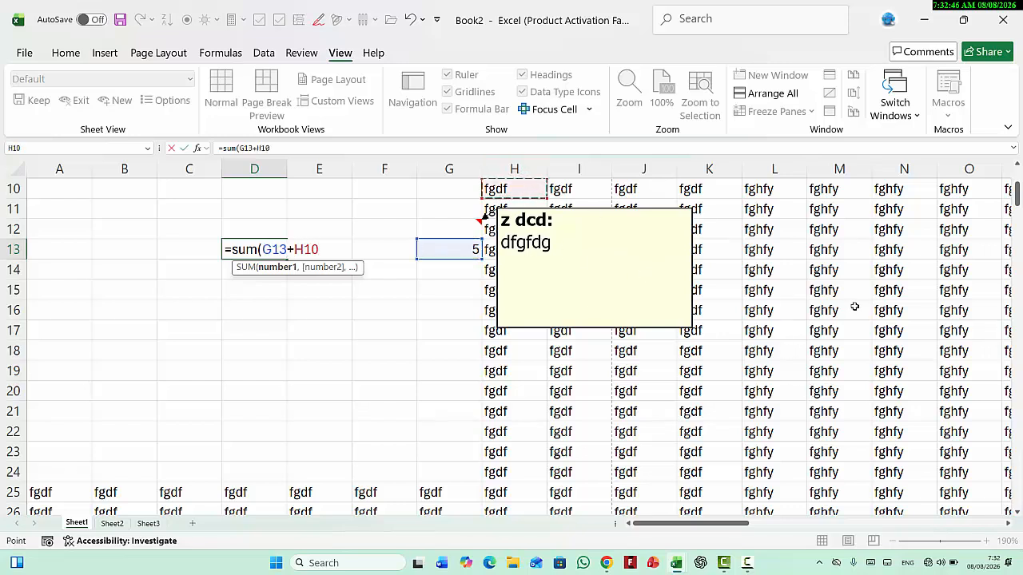
key("Return")
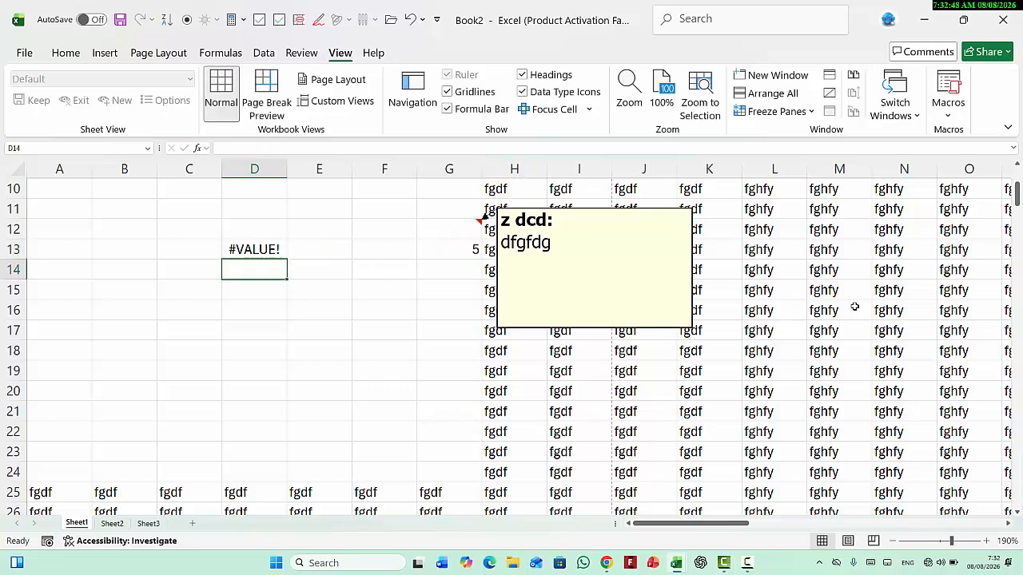
Step: Copy the formula in D13 to cells D14:D17
left_click(247, 255)
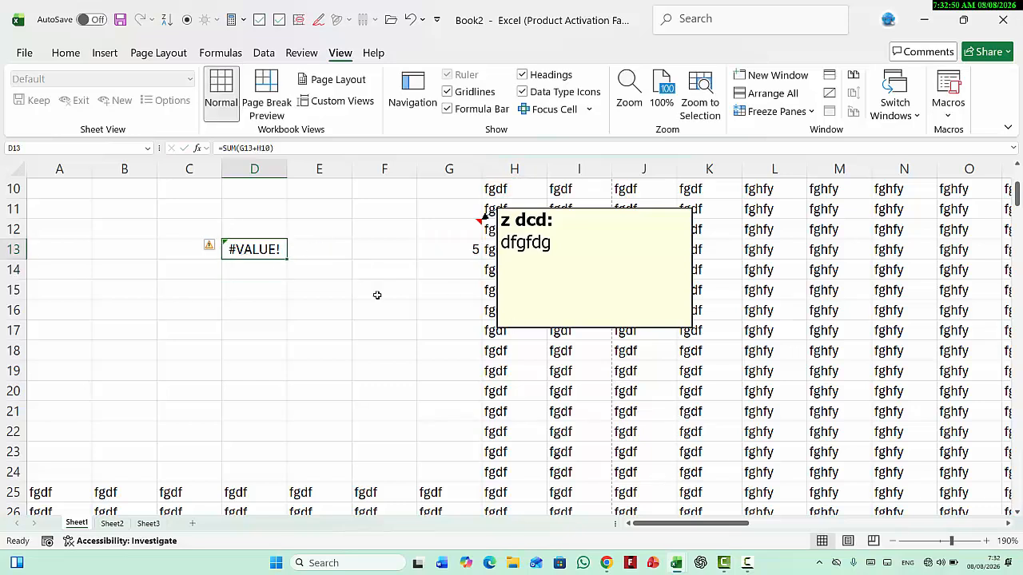
key("ctrl+c")
key("ctrl+v")
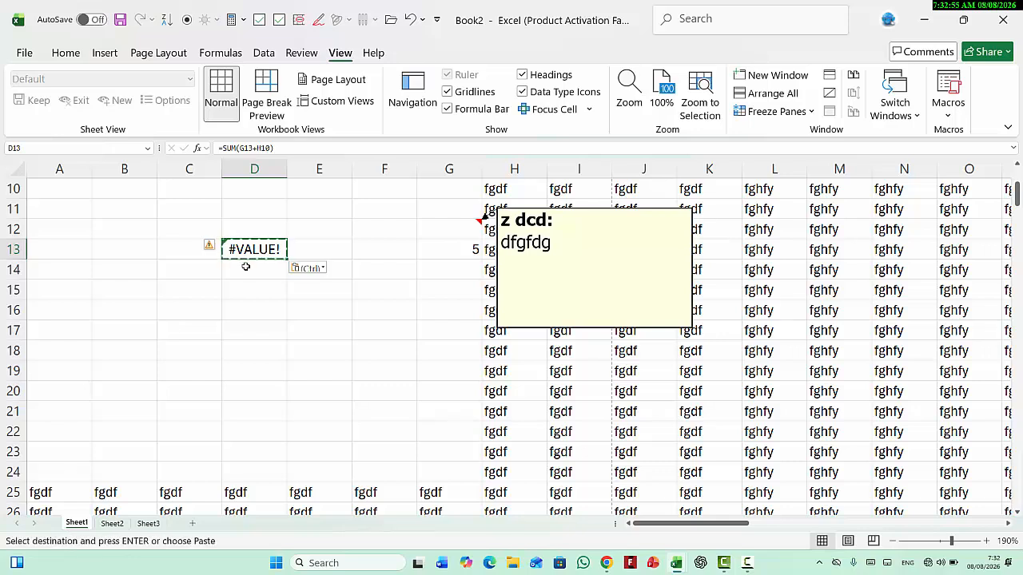
left_click_drag(248, 267, 254, 326)
key("ctrl+v")
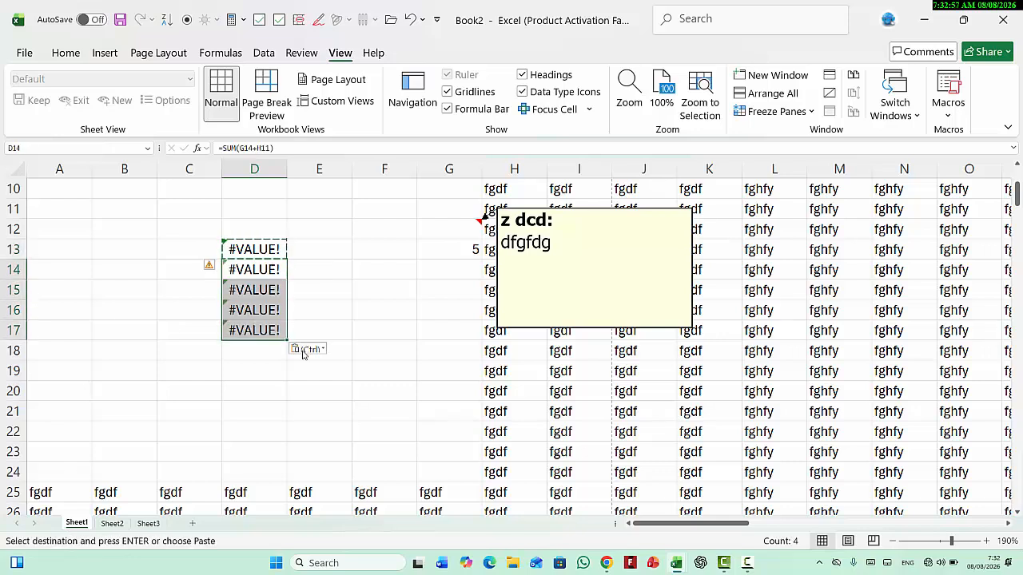
left_click(384, 370)
left_click(167, 269)
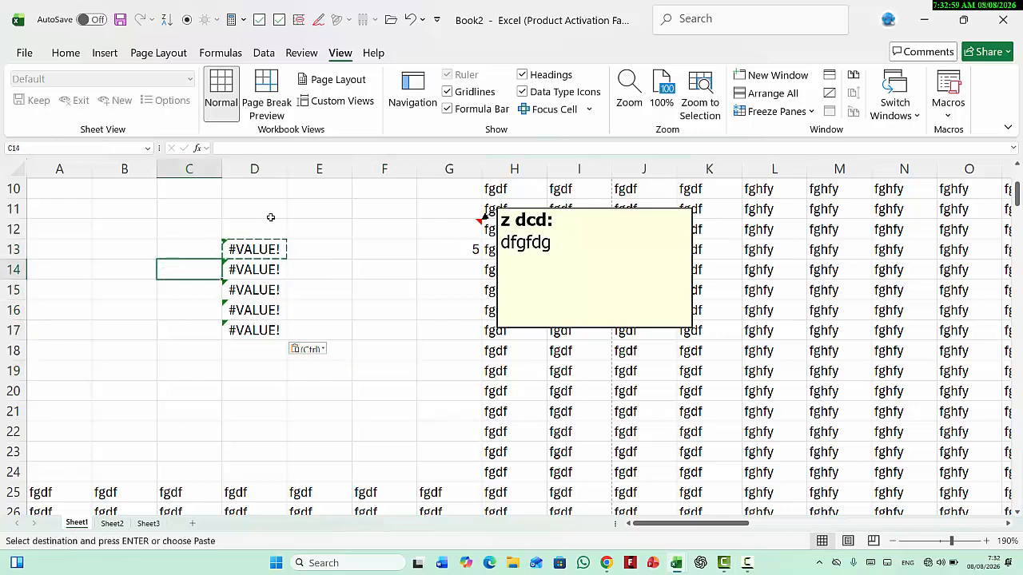
Step: Preview the printout to examine how the error cells print, and return to the sheet
key("ctrl+p")
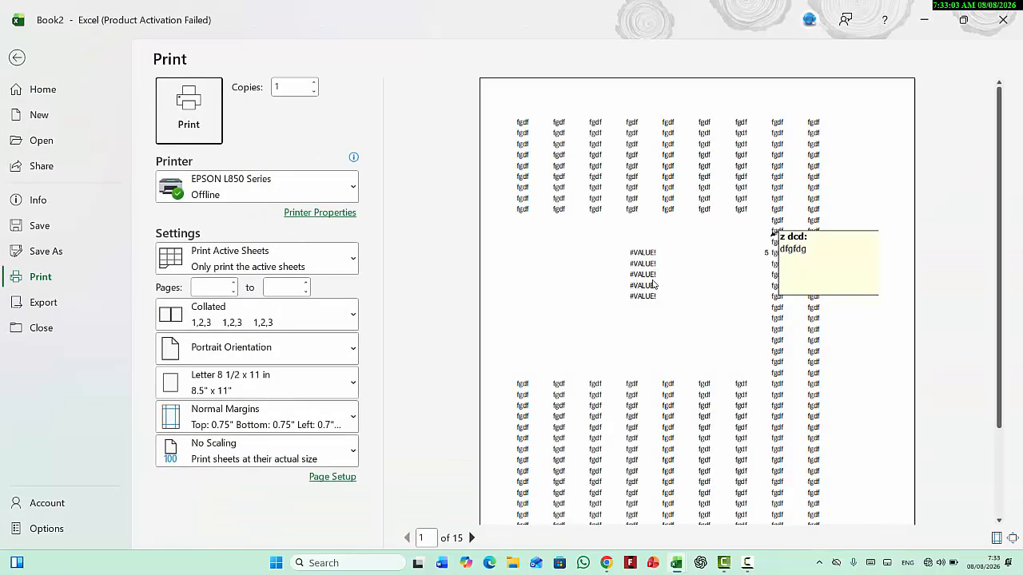
left_click(18, 67)
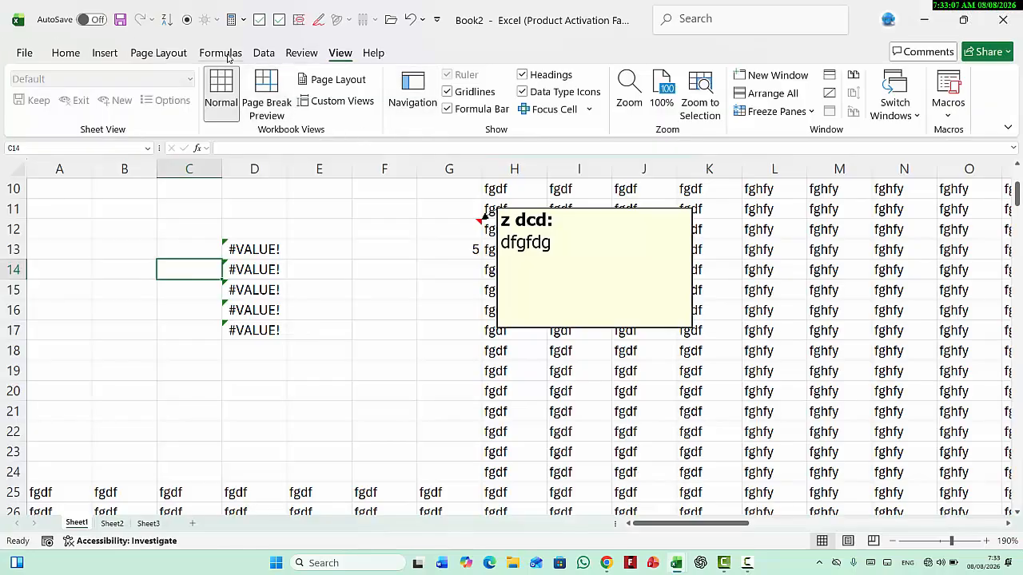
Step: Set cell errors to print as <blank> in the page settings and display the print preview
left_click(180, 56)
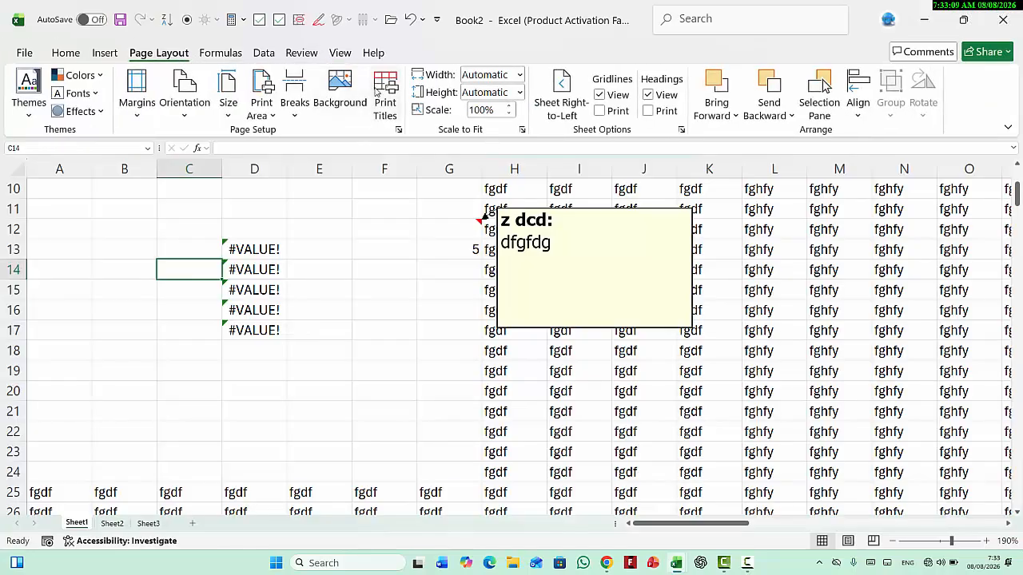
left_click(383, 94)
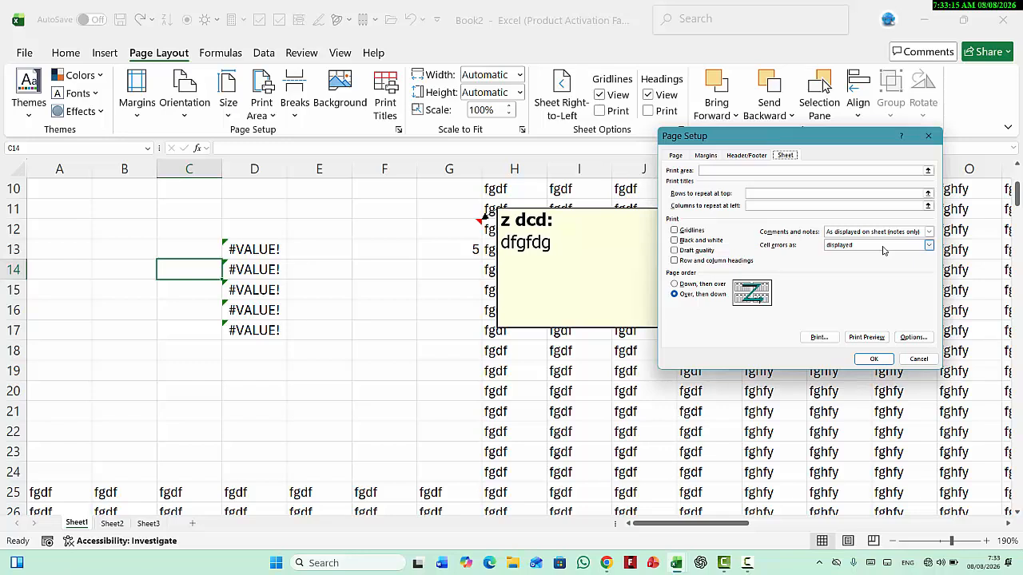
left_click(883, 251)
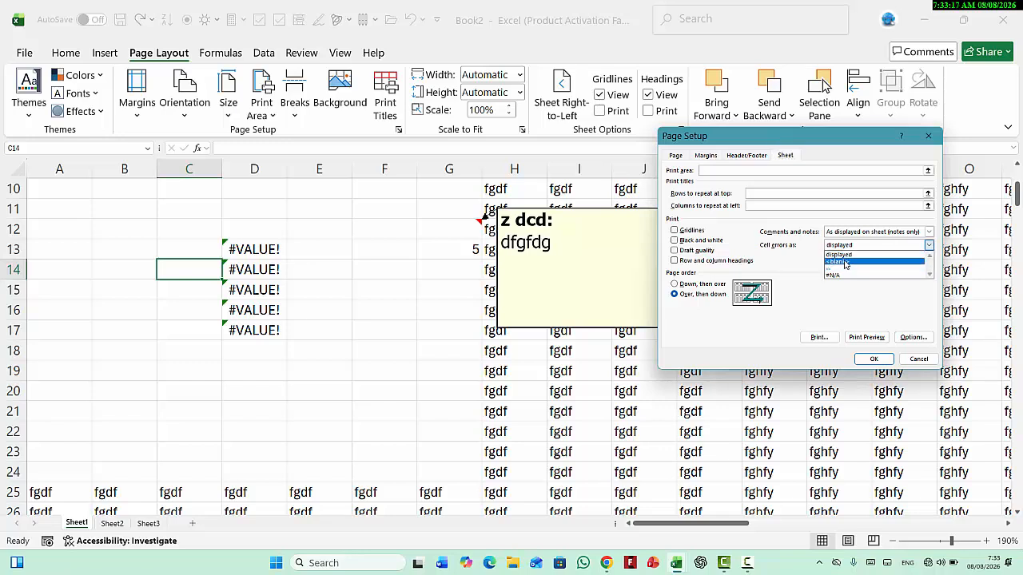
left_click(847, 258)
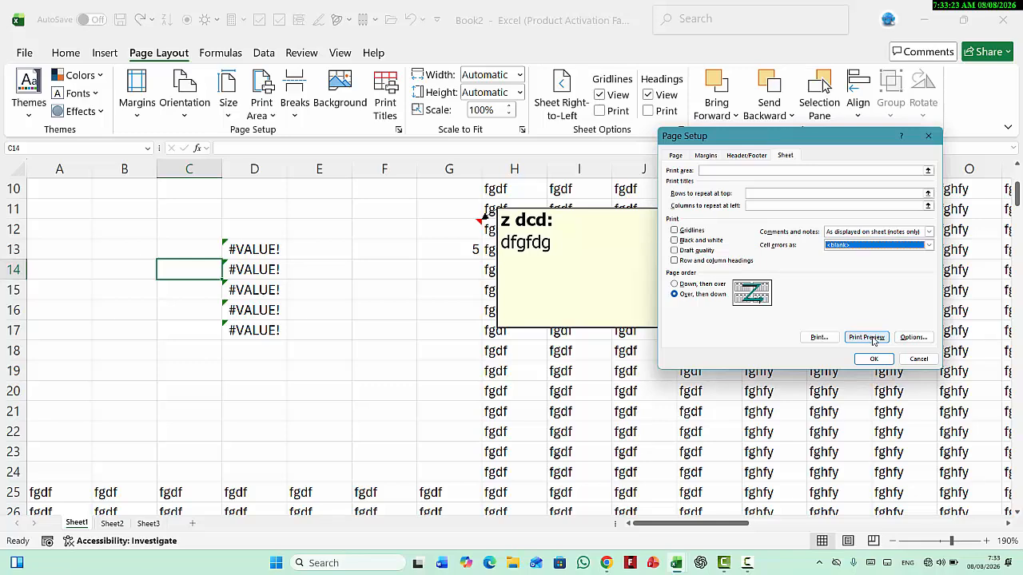
left_click(866, 337)
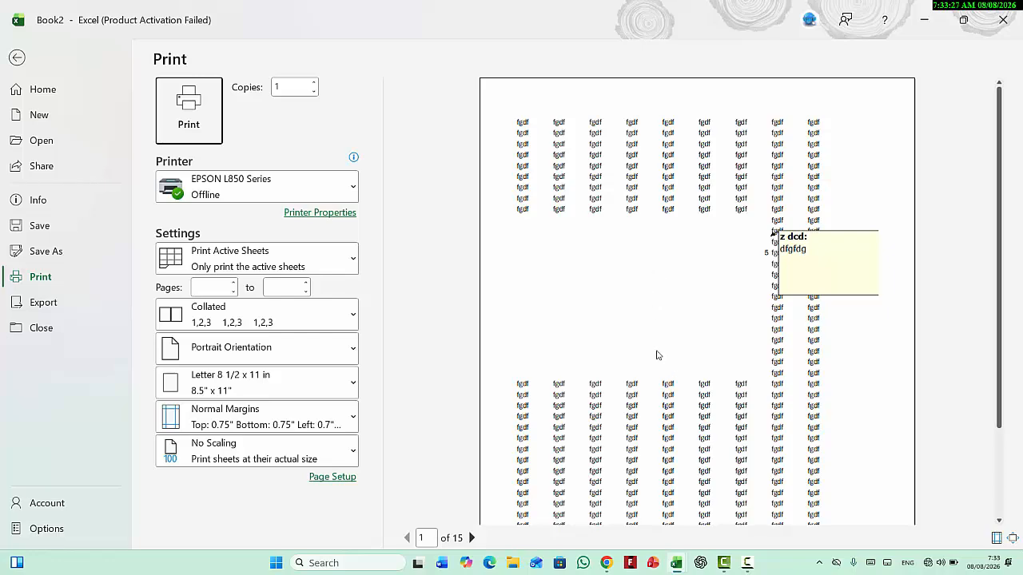
Step: Set cell errors to print as -- in the page settings and display the print preview
left_click(19, 58)
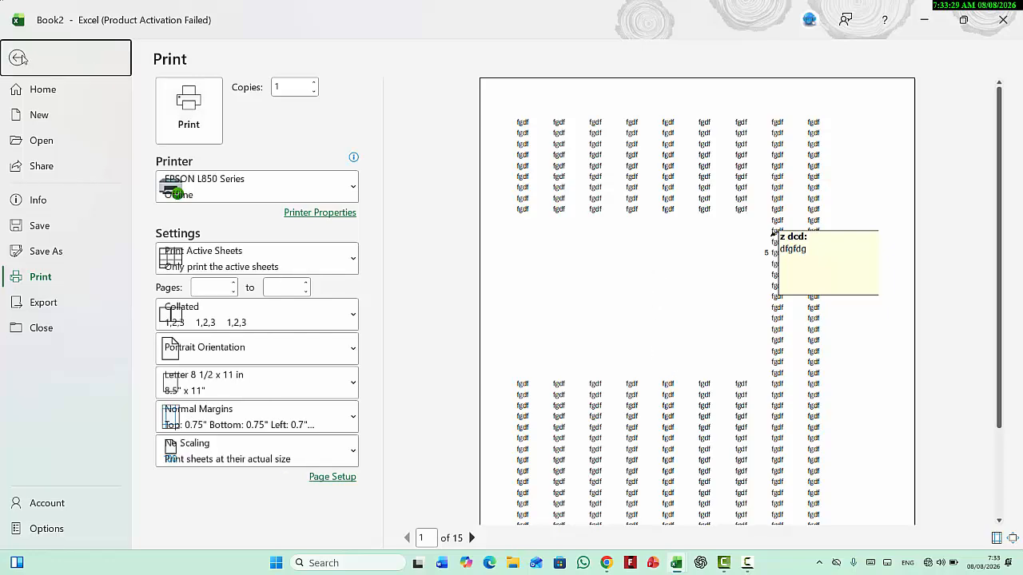
left_click(397, 99)
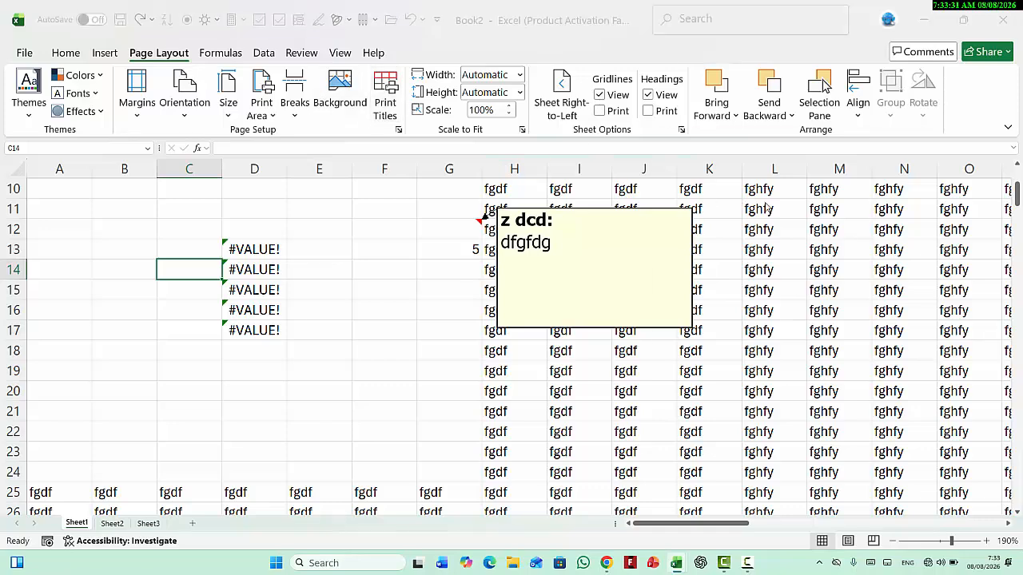
left_click(846, 245)
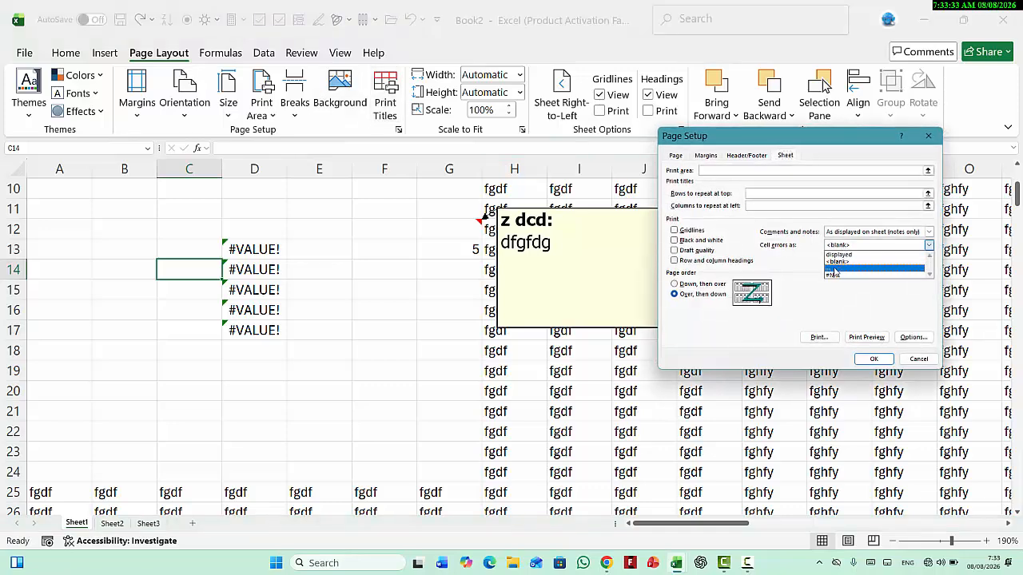
left_click(833, 268)
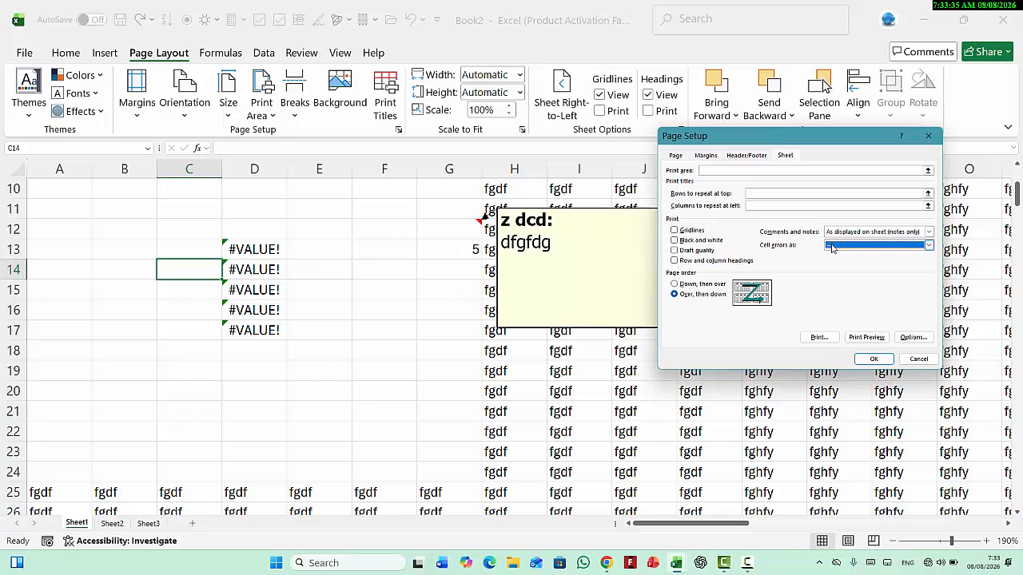
left_click(873, 336)
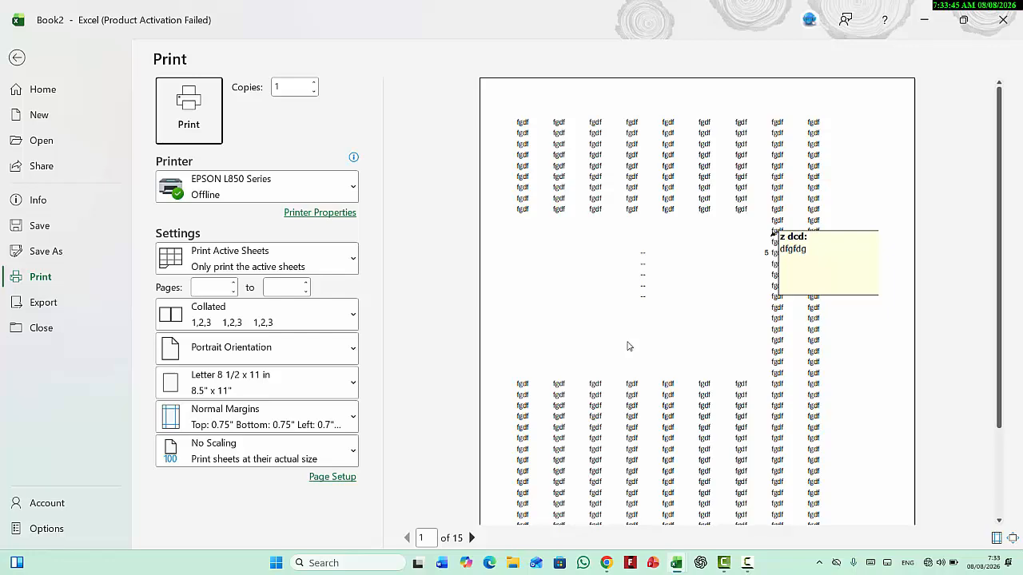
Step: Set cell errors to print as #N/A in the page settings and display the print preview
left_click(19, 59)
left_click(680, 129)
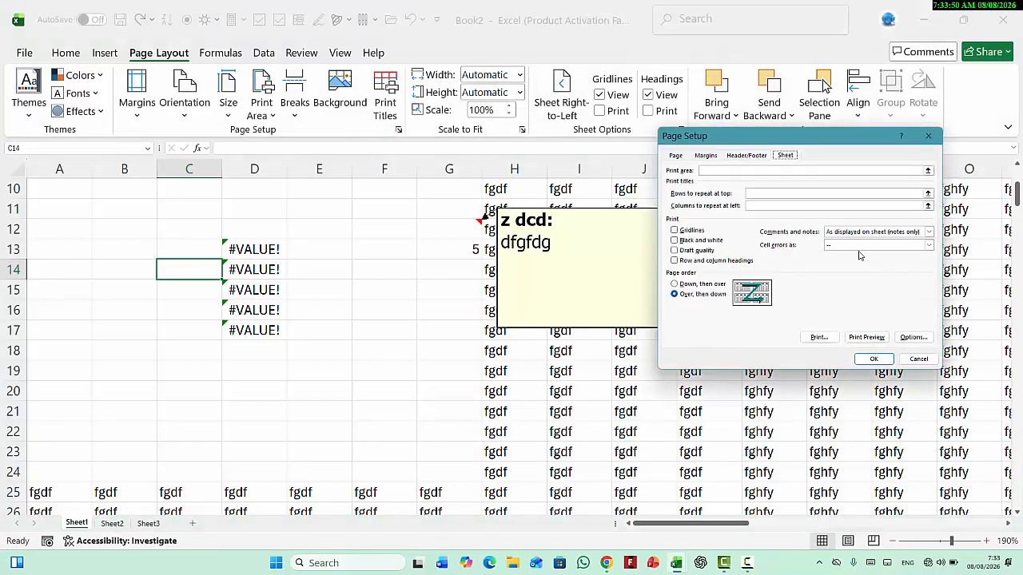
left_click(855, 245)
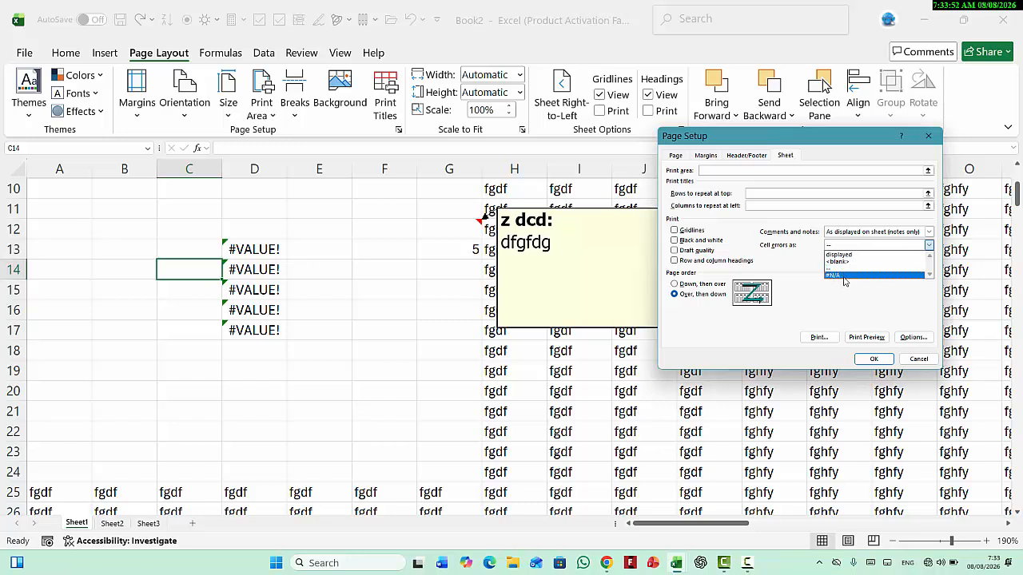
left_click(843, 275)
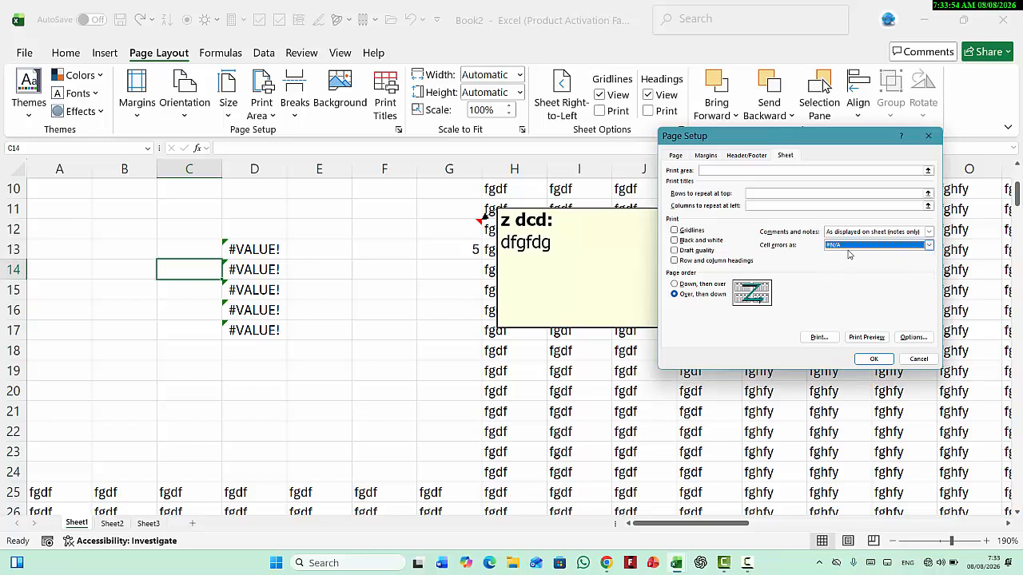
left_click(866, 336)
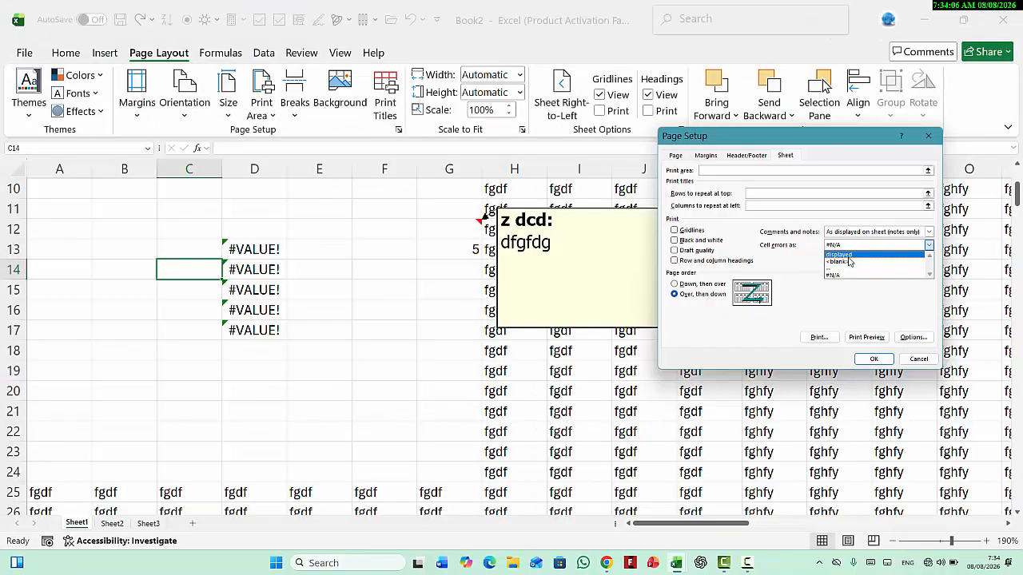
Step: Set cell errors to print as displayed, preview the printout and return to the sheet
left_click(848, 256)
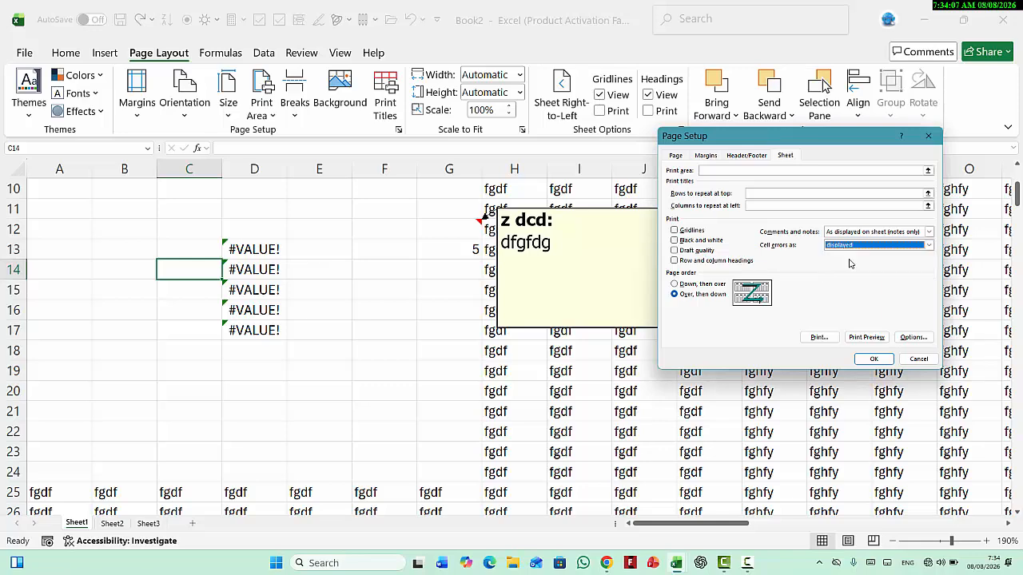
left_click(866, 336)
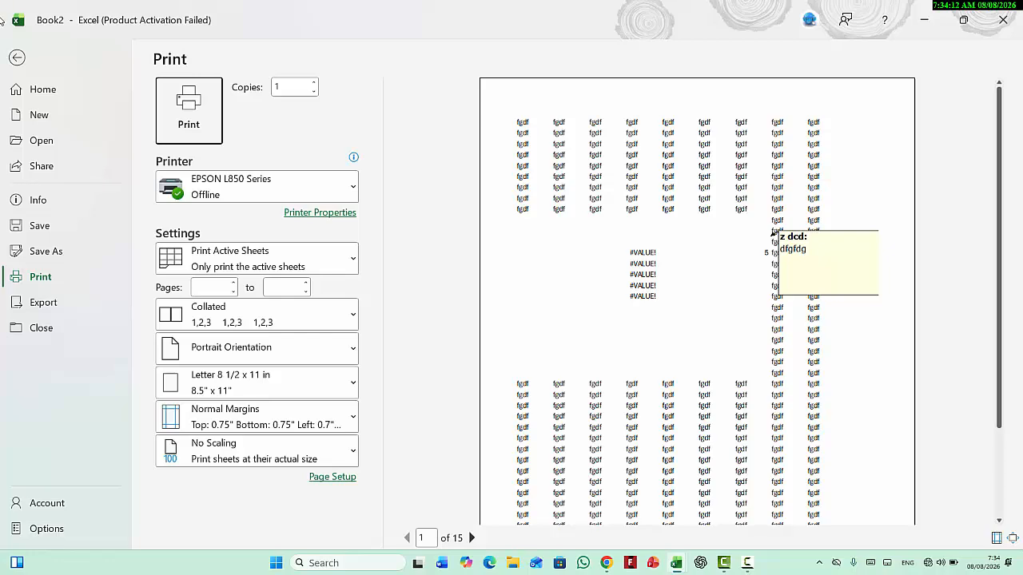
left_click(17, 58)
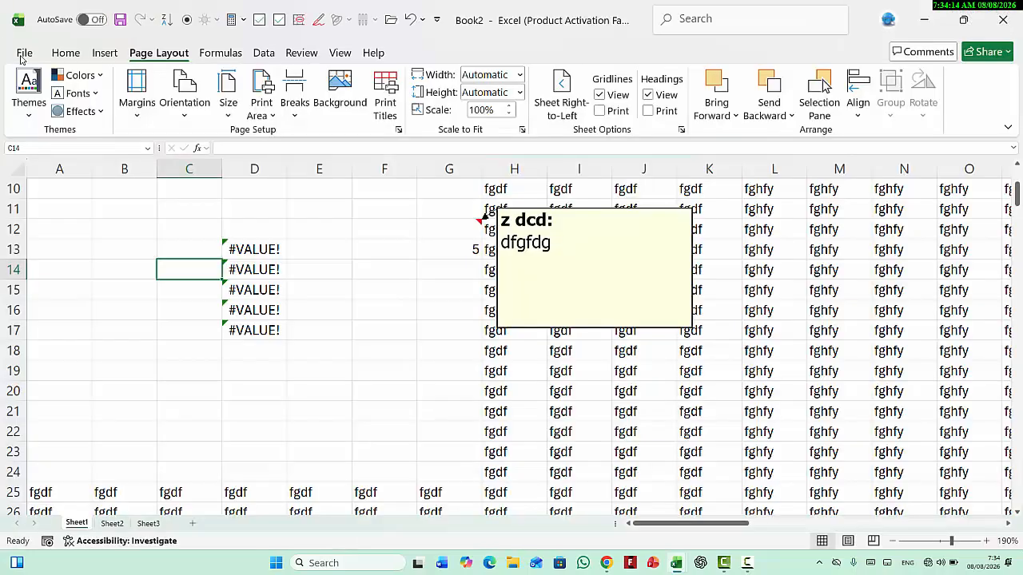
Step: Examine the scaling options in the print settings and return to the sheet without changing them
left_click(301, 286)
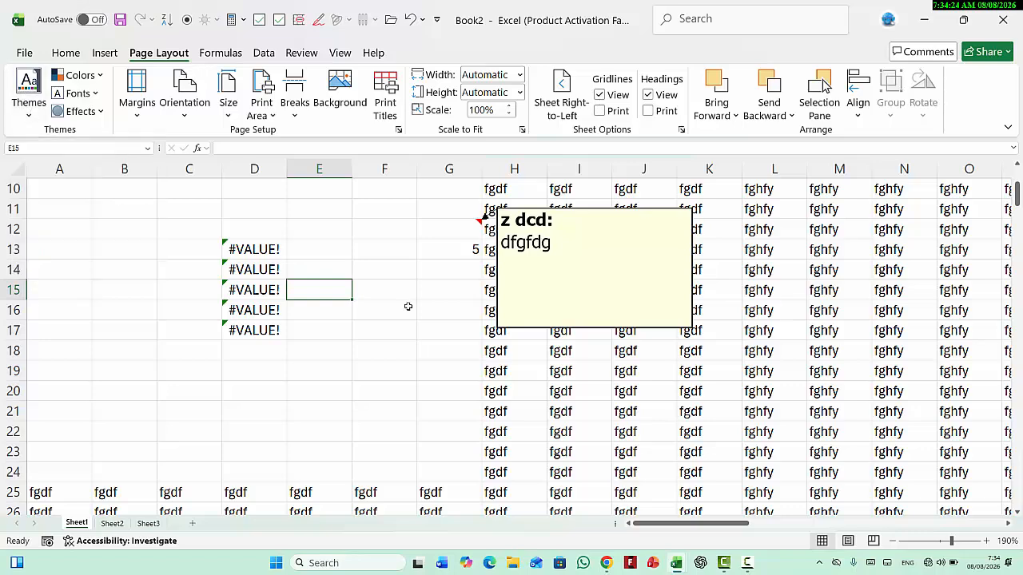
key("ctrl+p")
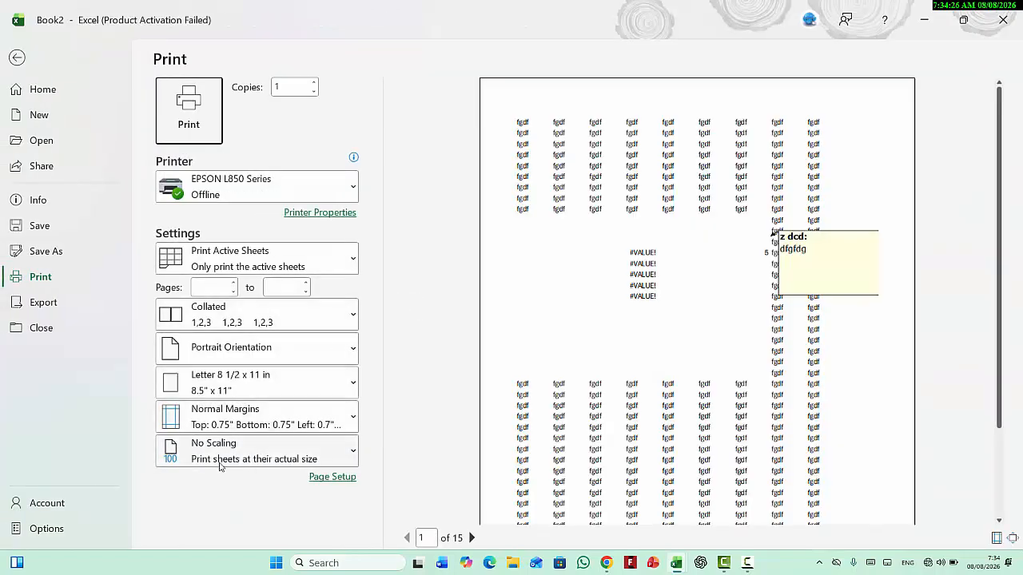
left_click(349, 452)
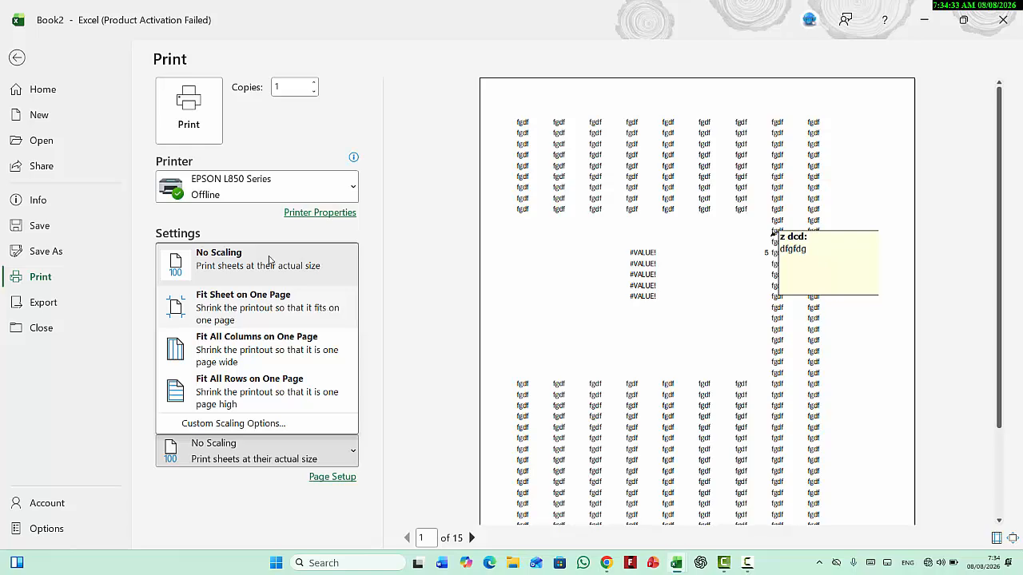
left_click(17, 60)
left_click(18, 60)
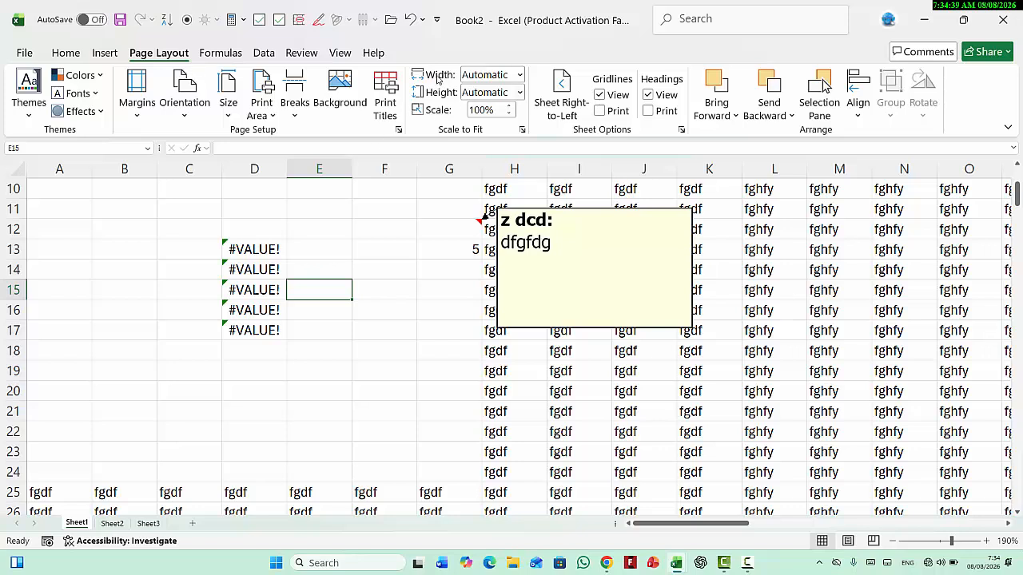
Step: Fit the printout's width to 2 pages, check the print preview and return to the sheet
left_click(520, 74)
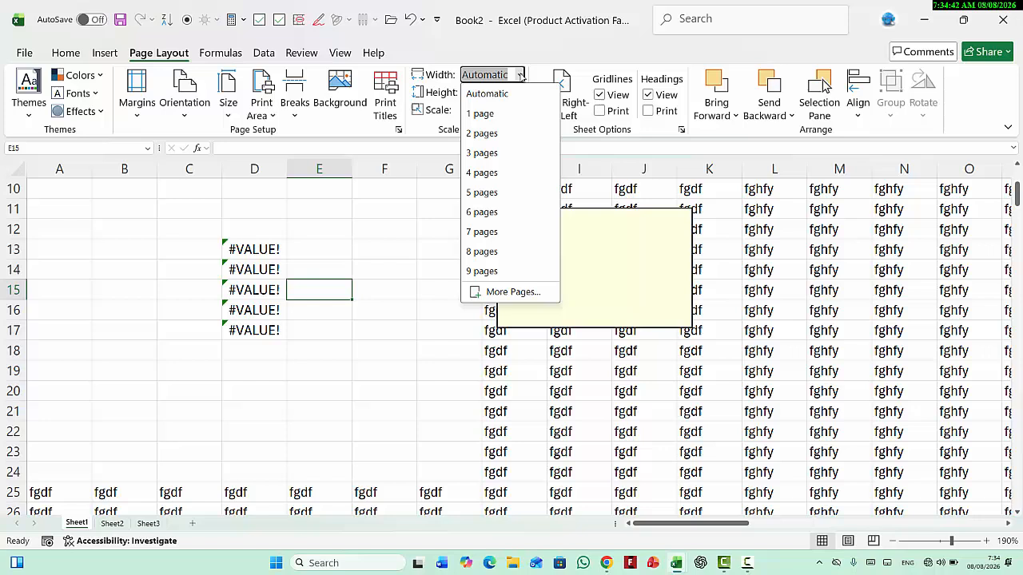
left_click(482, 134)
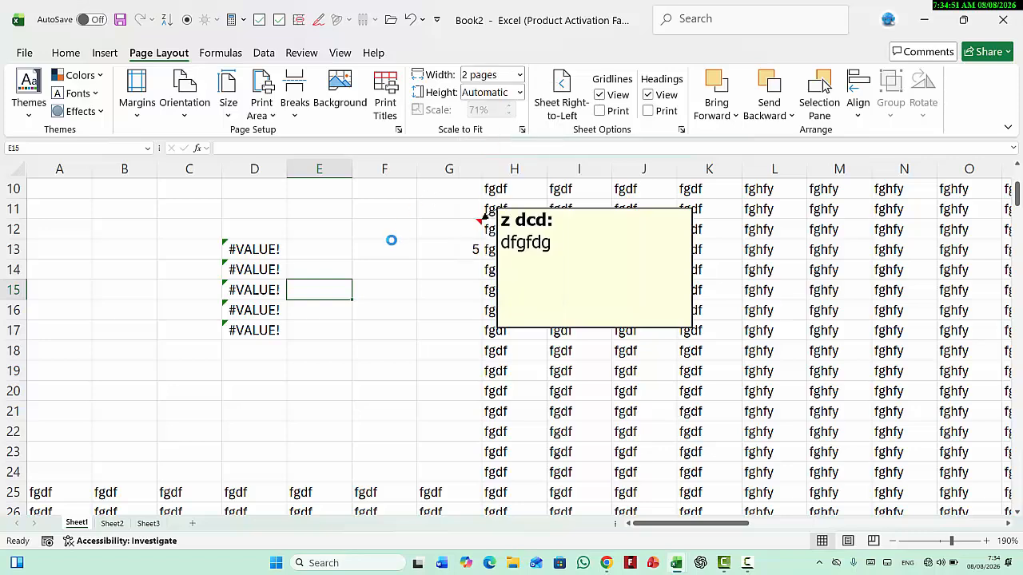
key("ctrl+p")
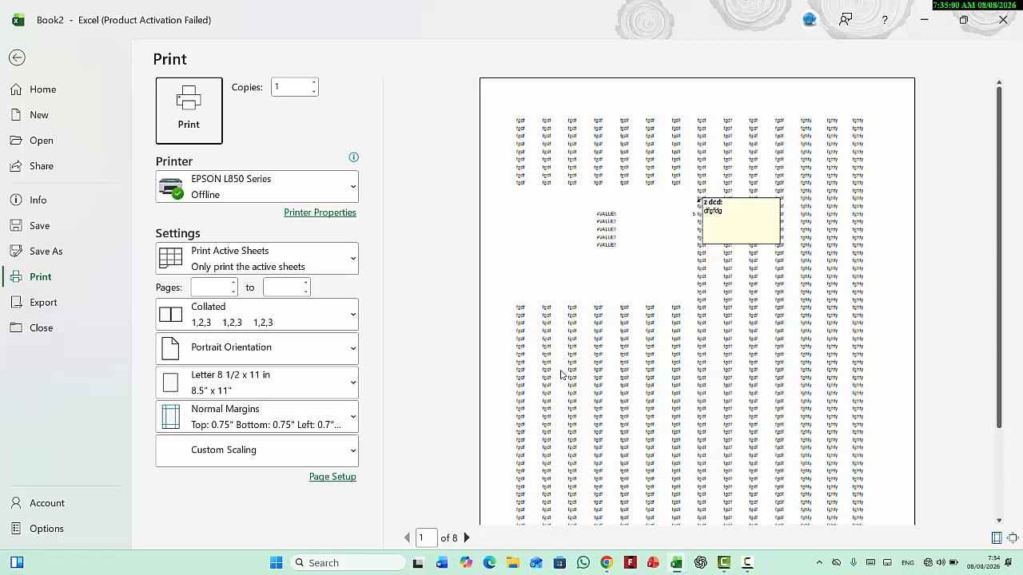
left_click(18, 58)
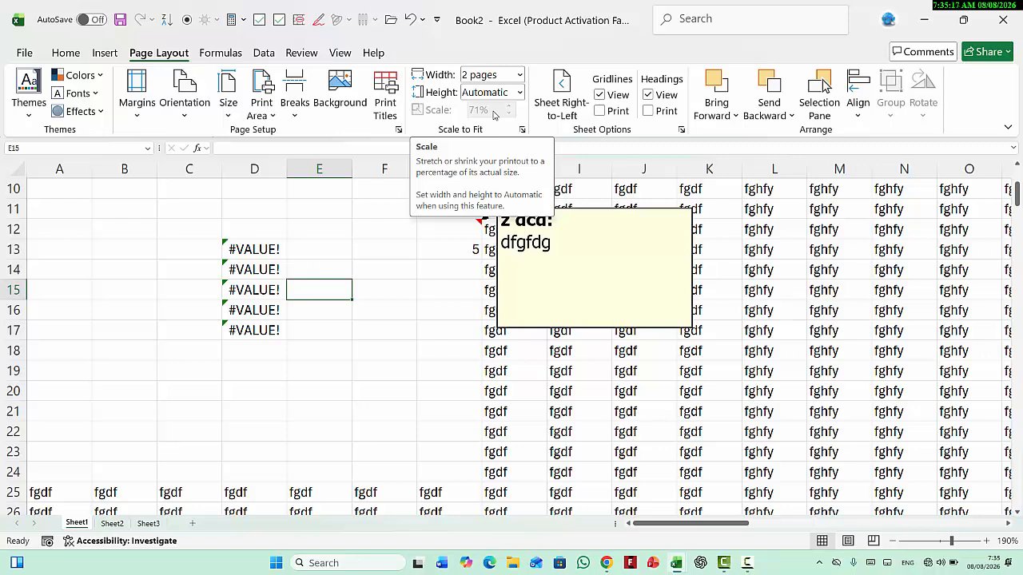
Step: Fit the printout's height to 3 pages, check the print preview and return to the sheet
left_click(519, 92)
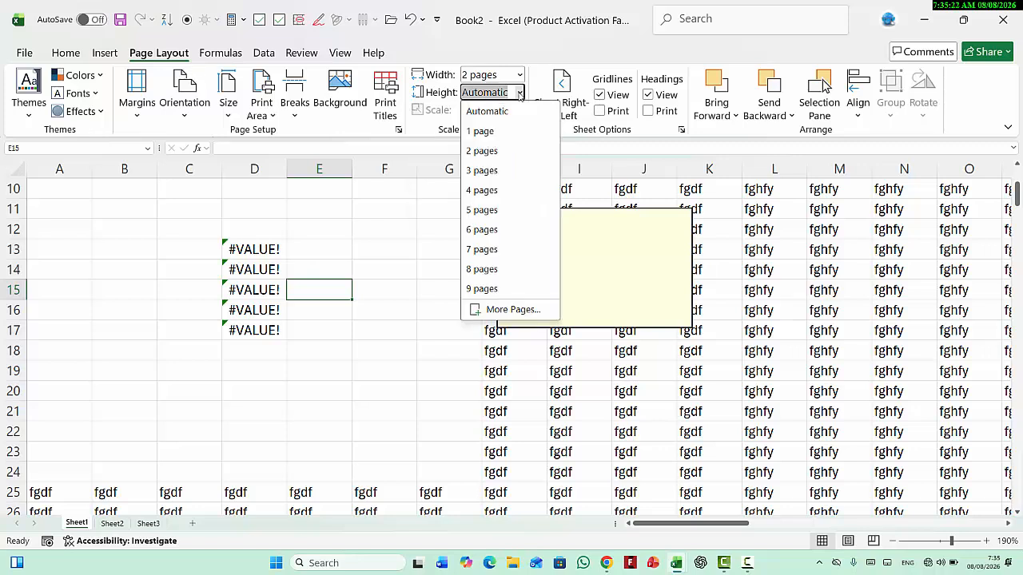
left_click(485, 171)
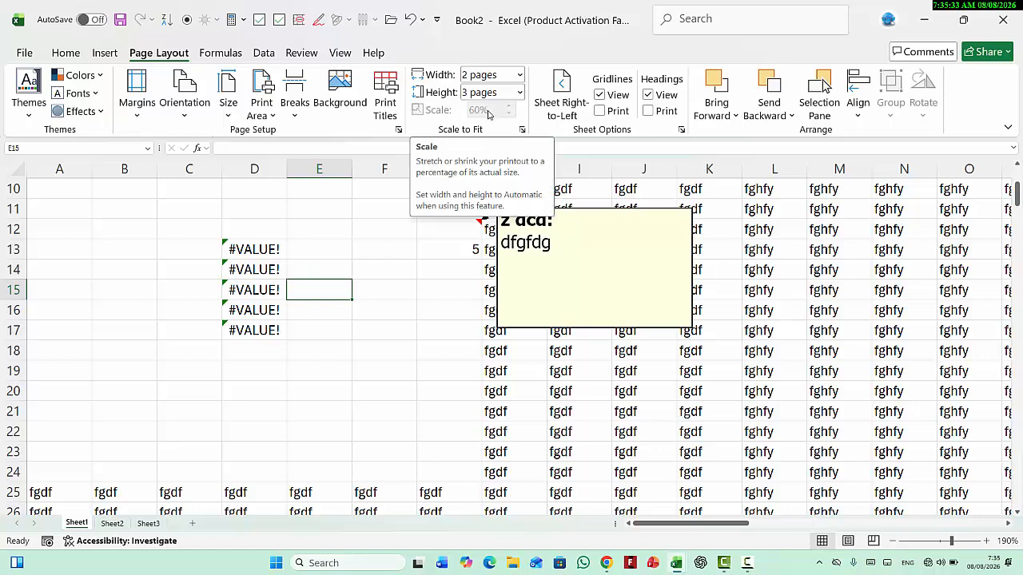
key("ctrl+p")
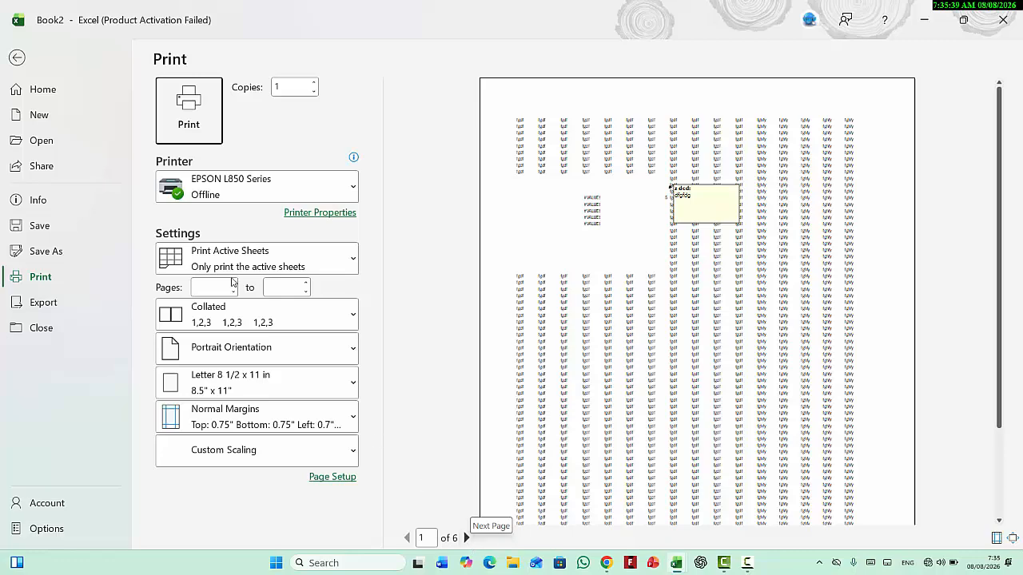
left_click(17, 58)
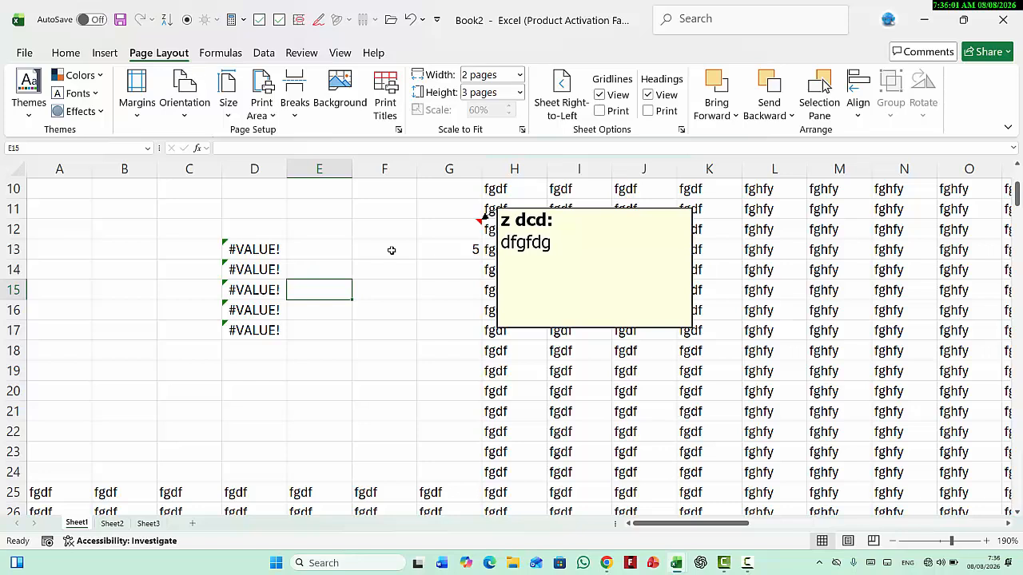
Step: Set both the printout's width and height back to Automatic, and briefly check the print preview
left_click(521, 75)
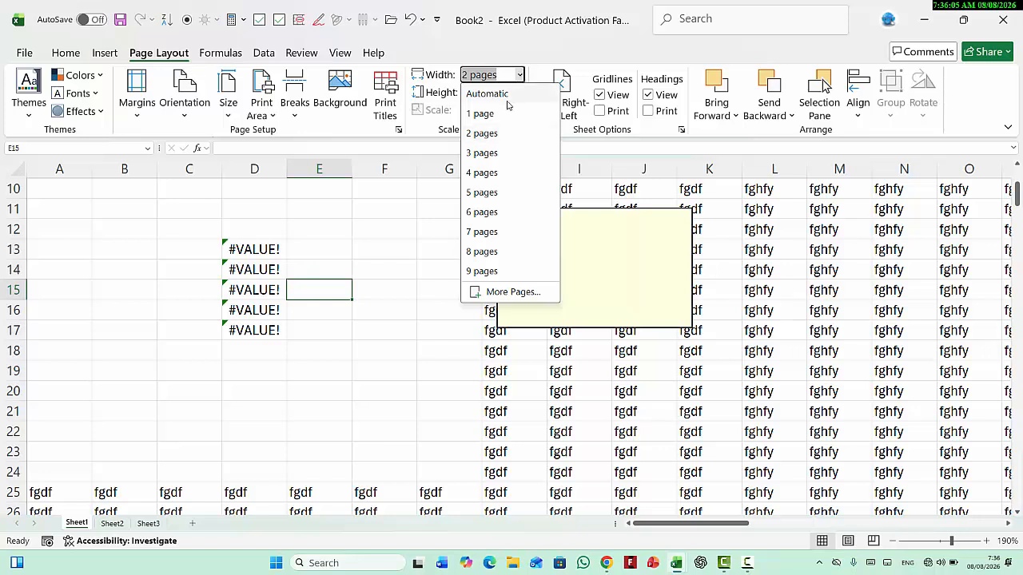
left_click(503, 101)
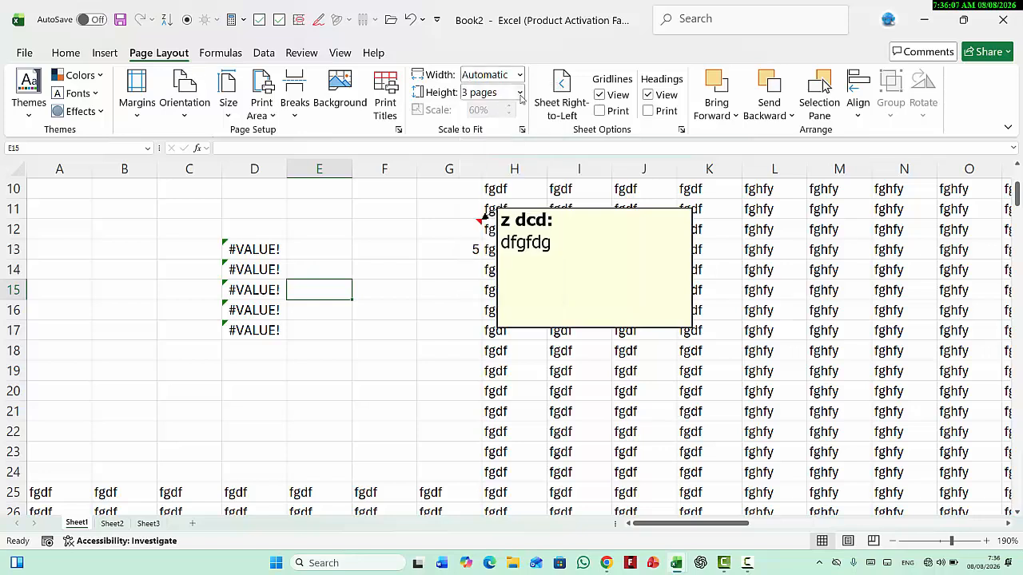
left_click(520, 93)
left_click(511, 107)
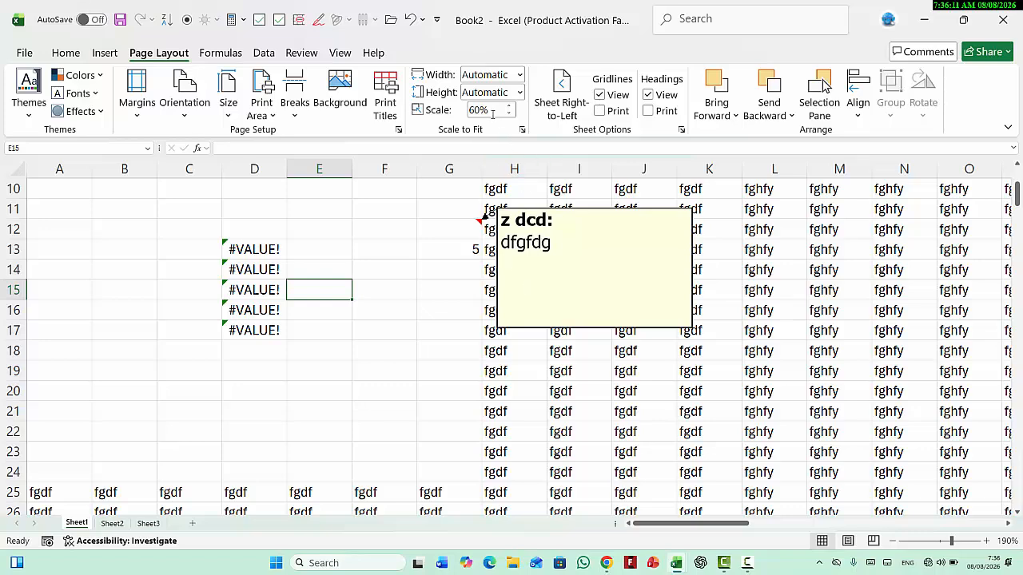
key("ctrl+p")
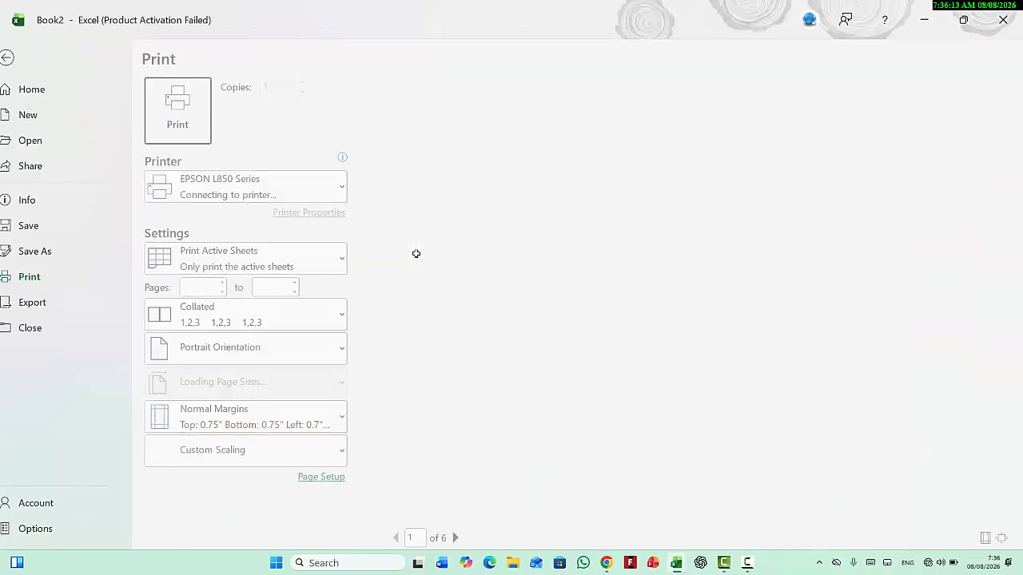
left_click(17, 58)
Step: Set the print scale to 100%, check the print preview and return to the sheet
left_click_drag(490, 111, 440, 111)
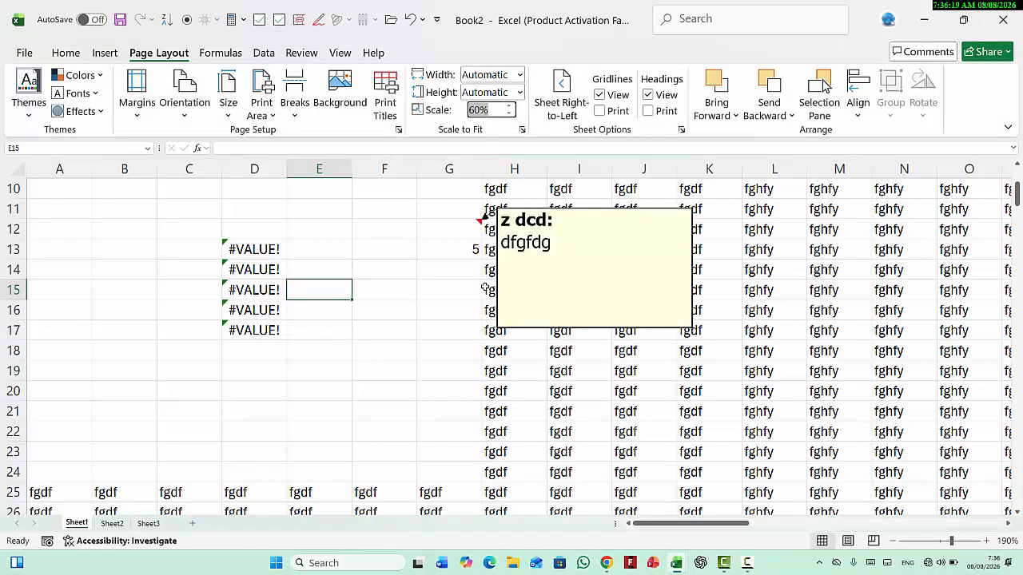
type("100")
key("Return")
key("ctrl+p")
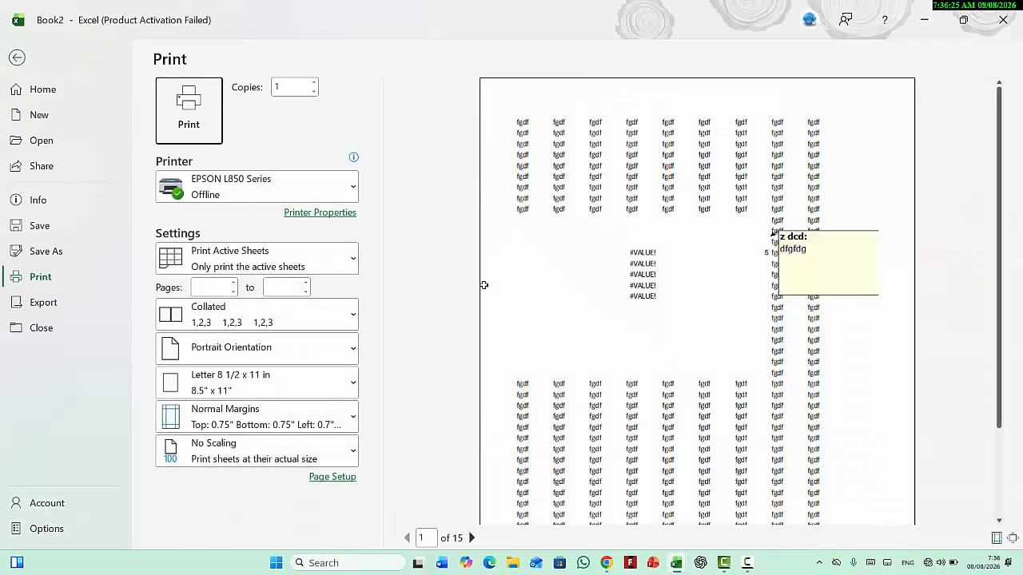
left_click(18, 59)
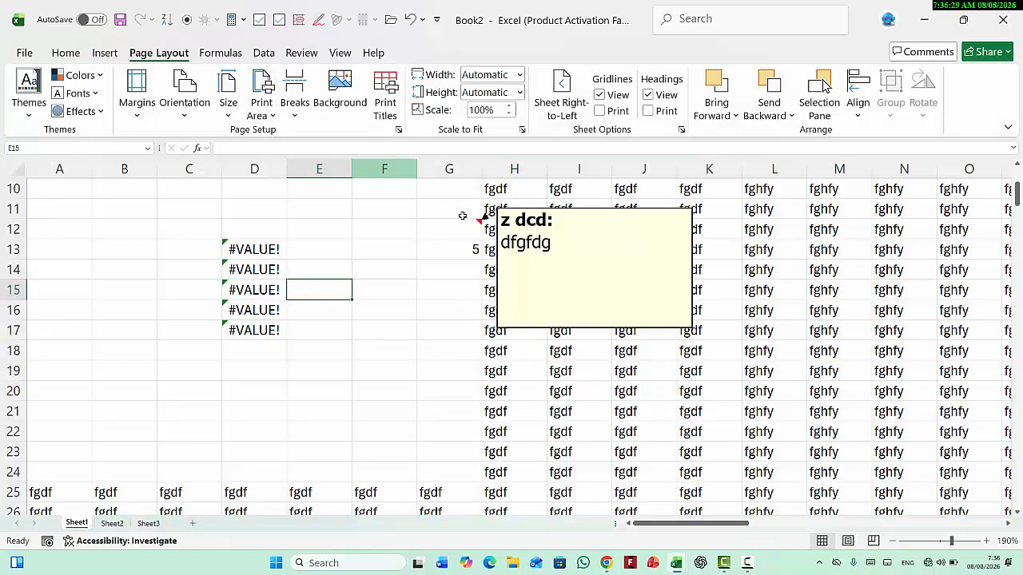
Step: Set Sheet1 to the right-to-left layout, toggling the direction to compare it with left-to-right
left_click(559, 107)
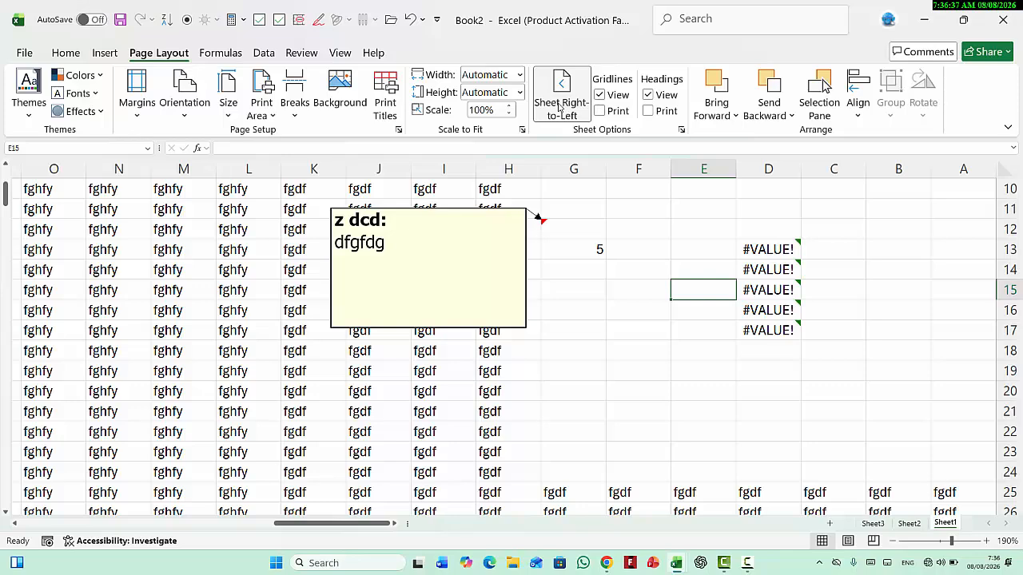
left_click(559, 106)
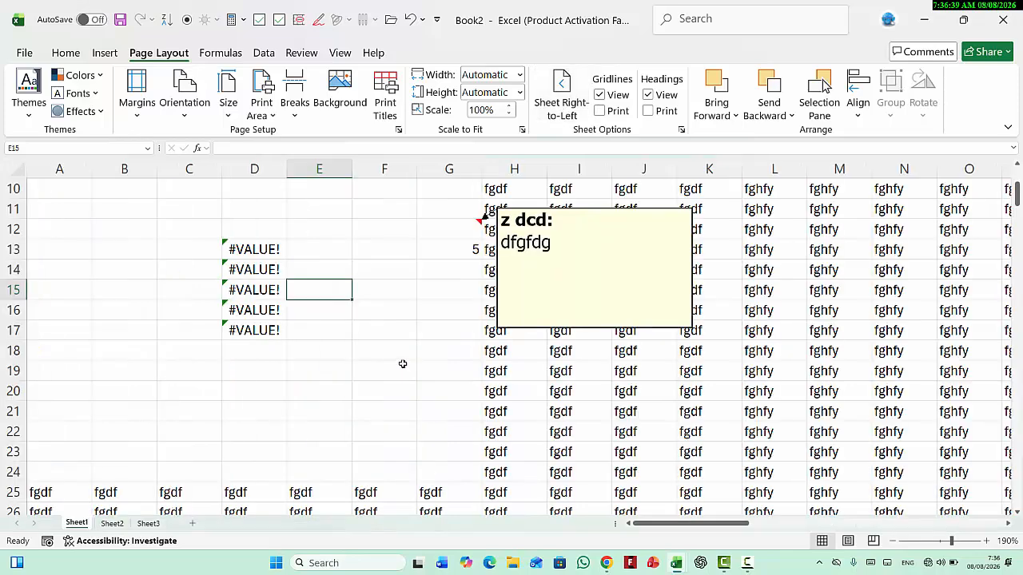
scroll(403, 363, "down", 2, "ctrl")
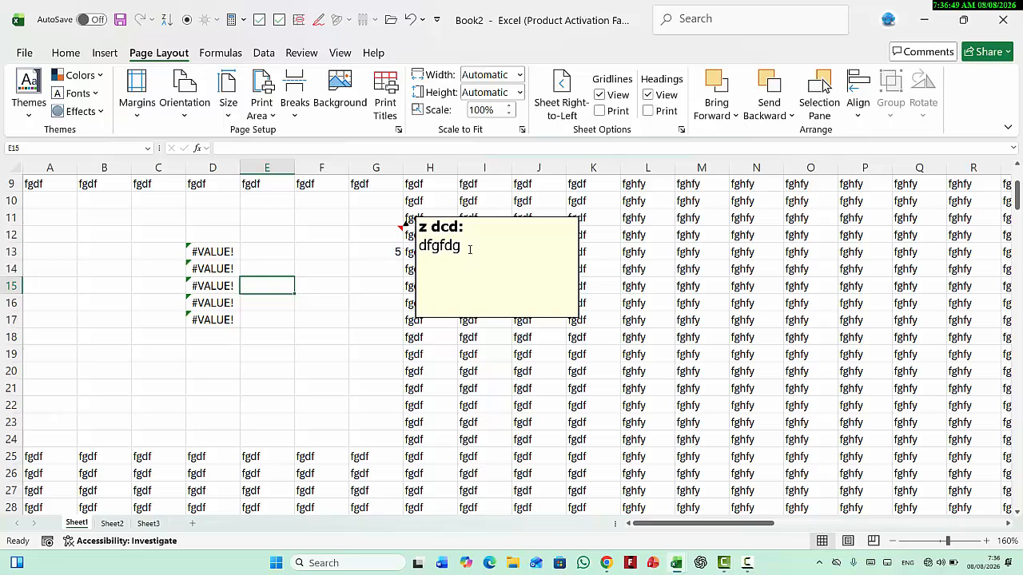
left_click(557, 112)
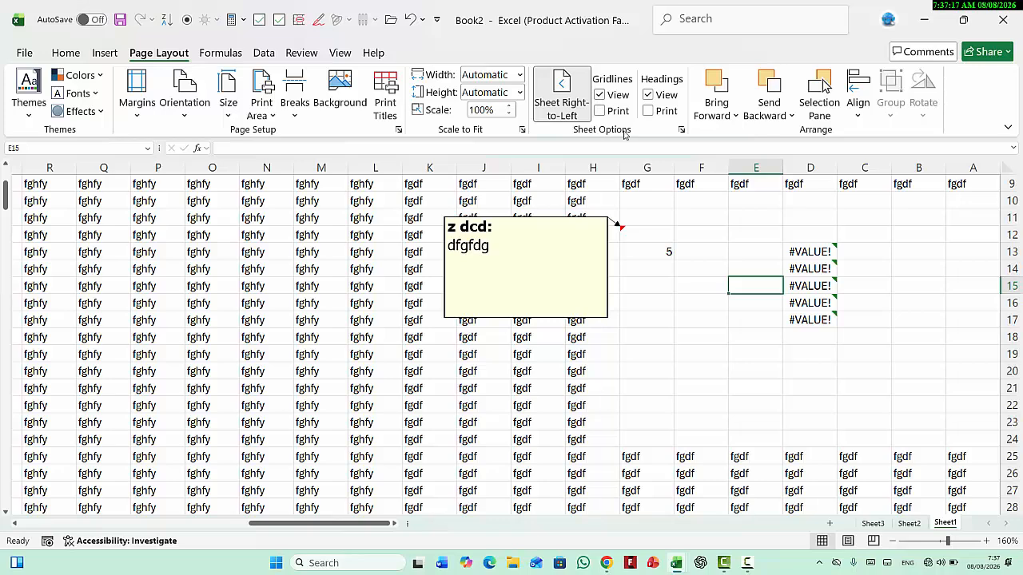
Step: Hide Sheet1's gridlines and show them again, selecting empty cells in column G to point out the cell borders
left_click(599, 95)
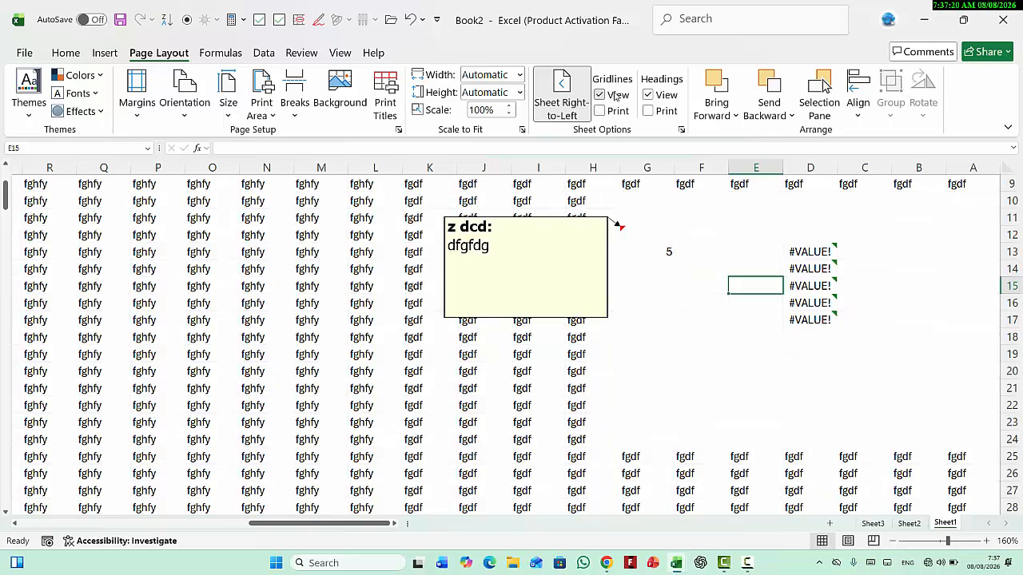
left_click(599, 96)
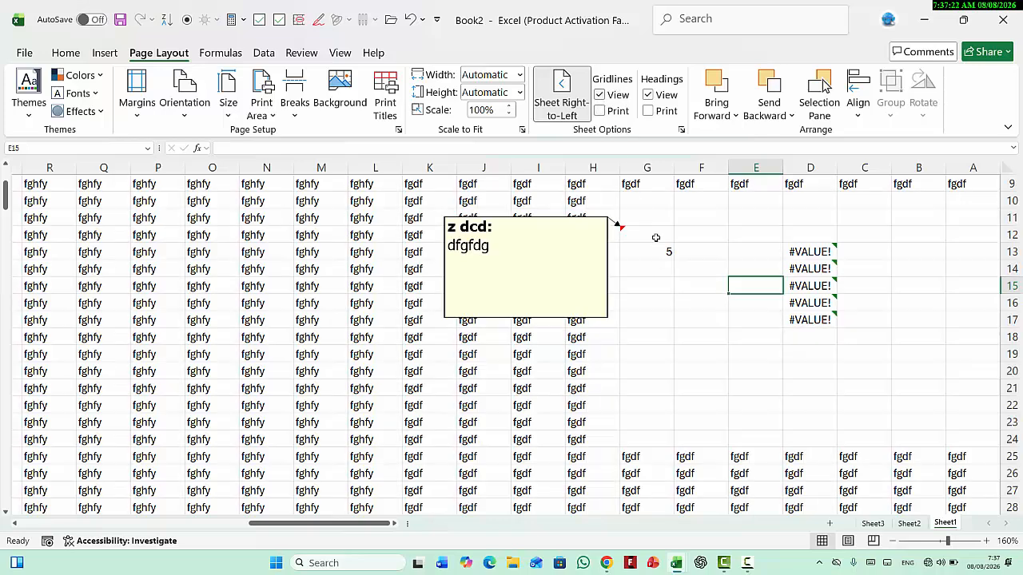
left_click_drag(657, 289, 657, 373)
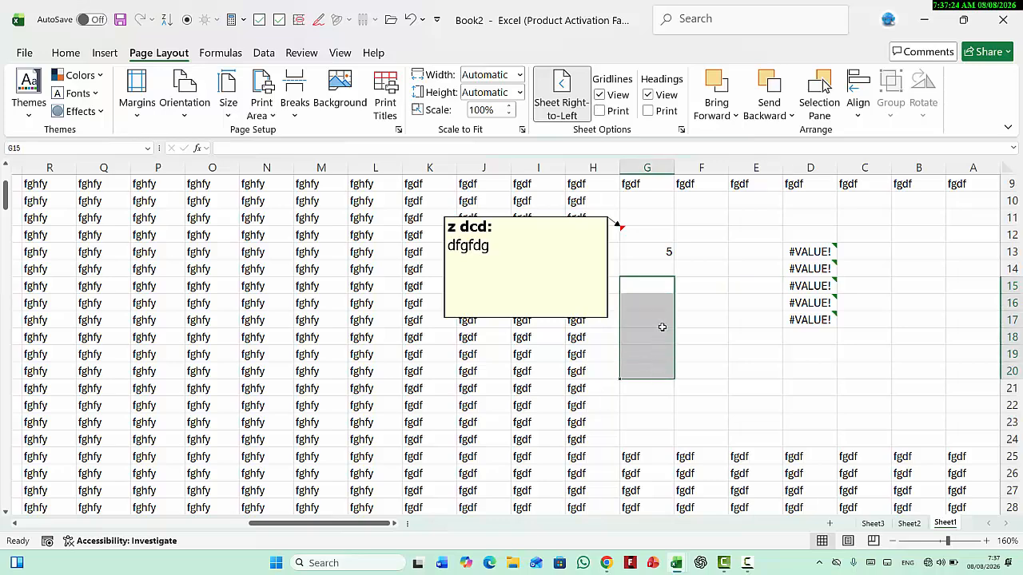
left_click(661, 322)
left_click(649, 341)
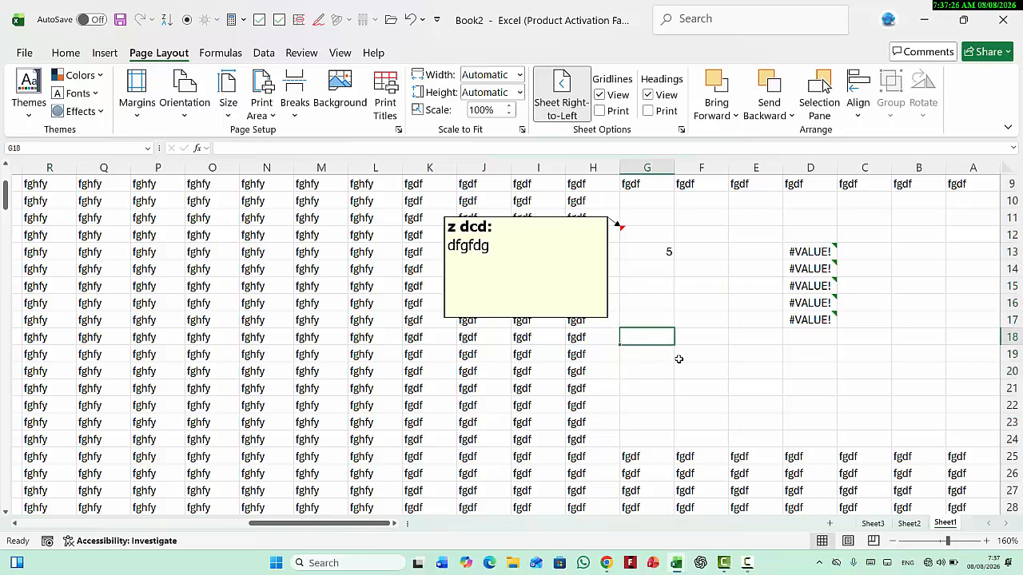
left_click(662, 354)
left_click(657, 374)
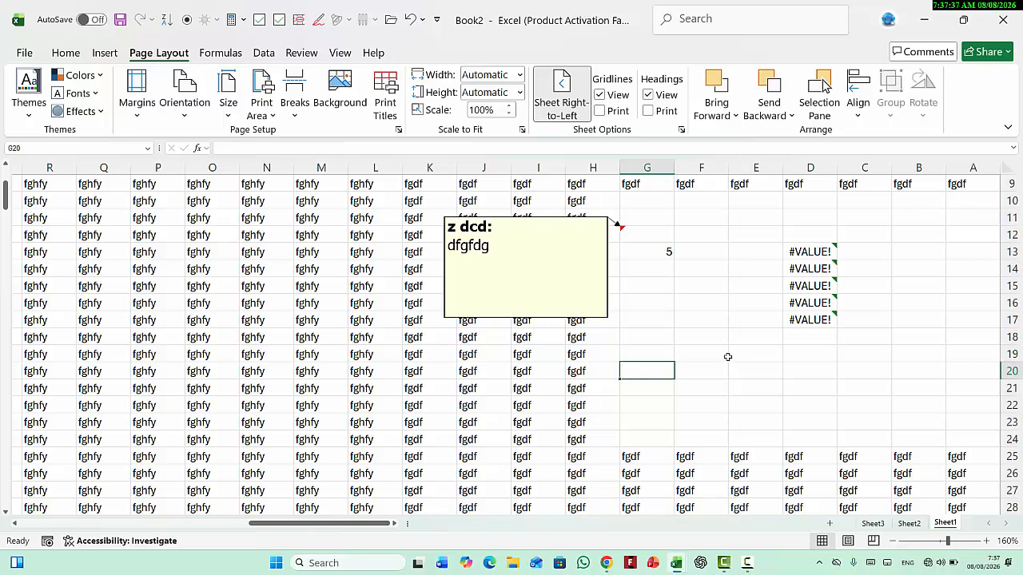
Step: Hide the gridlines, check the empty area below the data around row 261 without them, and show them again
left_click(617, 97)
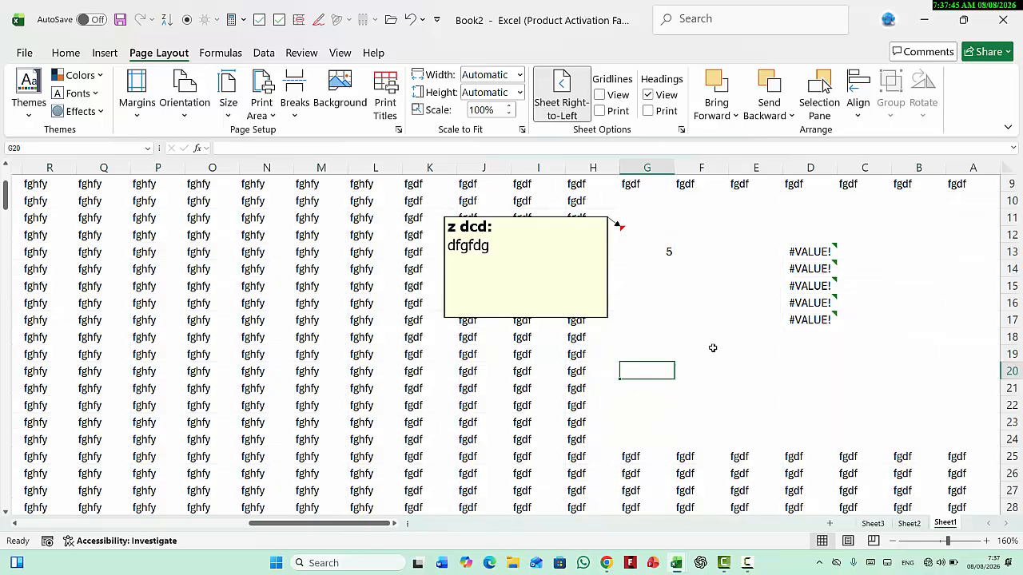
scroll(712, 348, "down", 20)
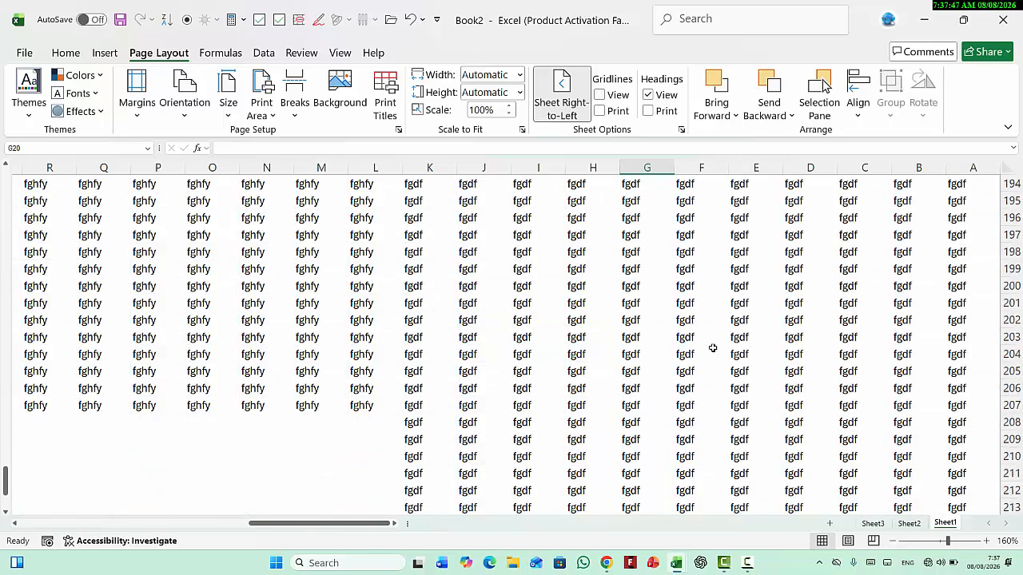
scroll(713, 348, "down", 20)
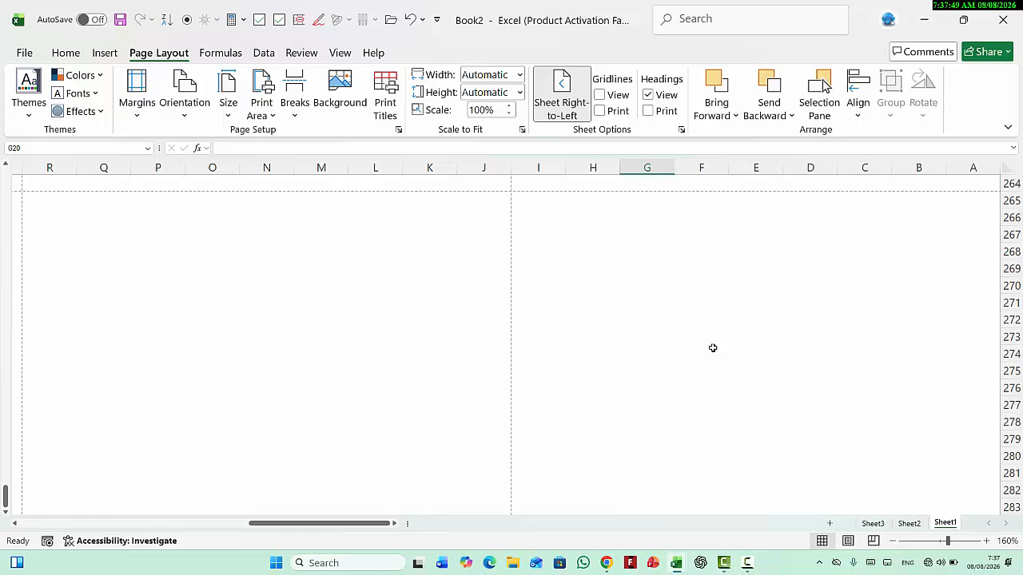
scroll(713, 349, "up", 3)
left_click(600, 298)
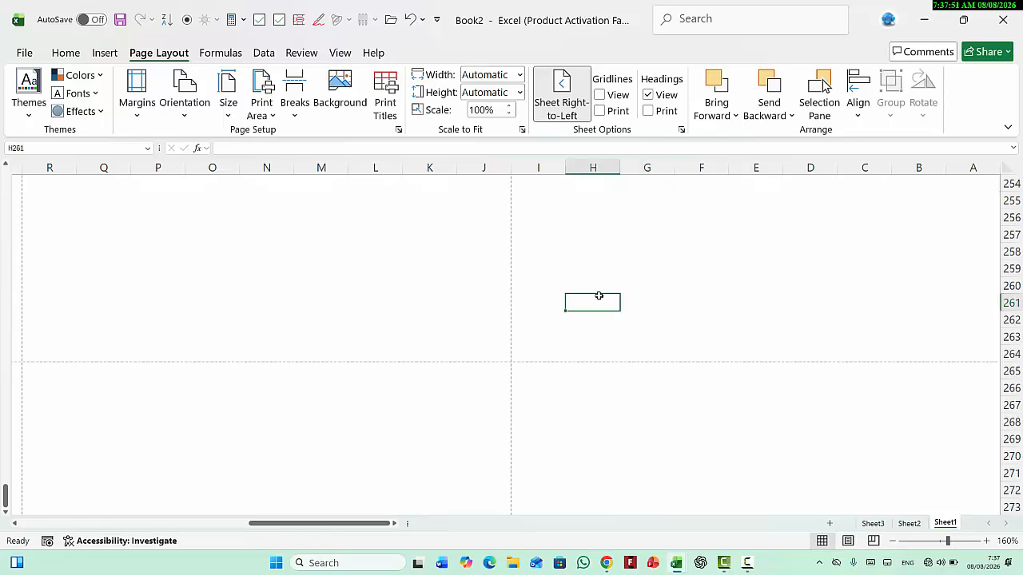
left_click(572, 231)
left_click(581, 299)
left_click(600, 95)
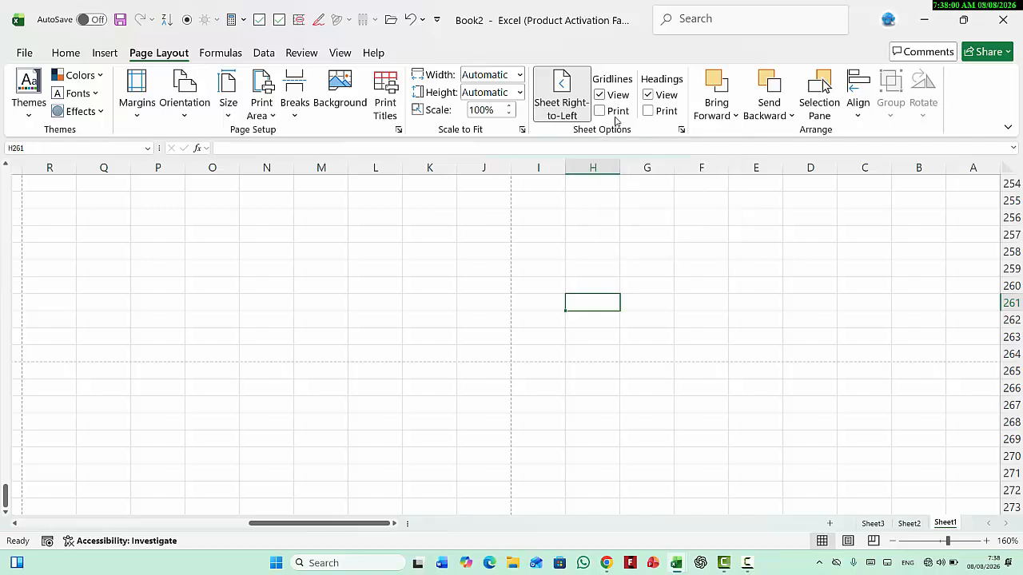
Step: Select blocks of empty cells to point out the gridlines, and switch gridline printing on and back off
left_click_drag(639, 254, 663, 322)
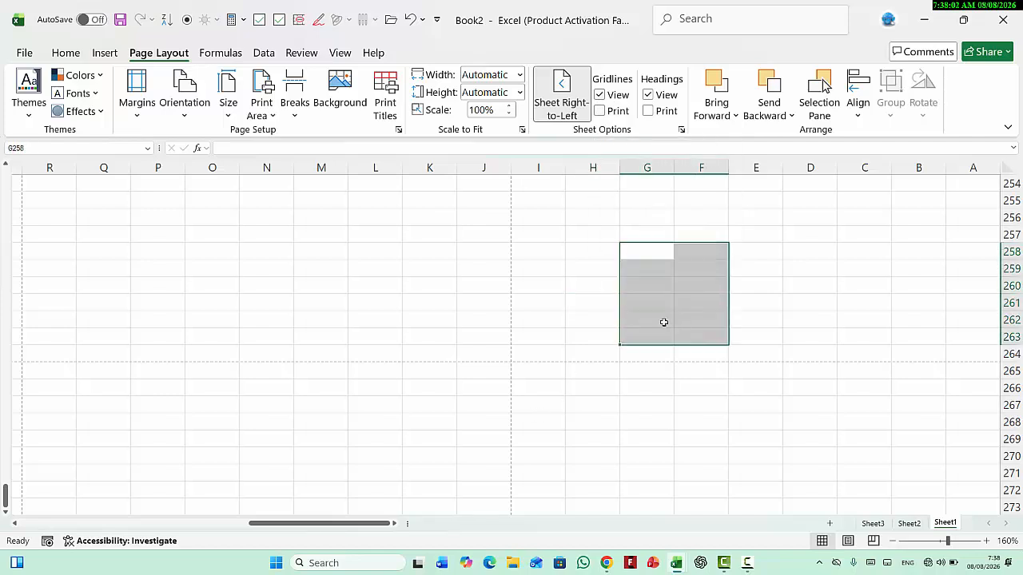
left_click(540, 216)
left_click(676, 282, "shift")
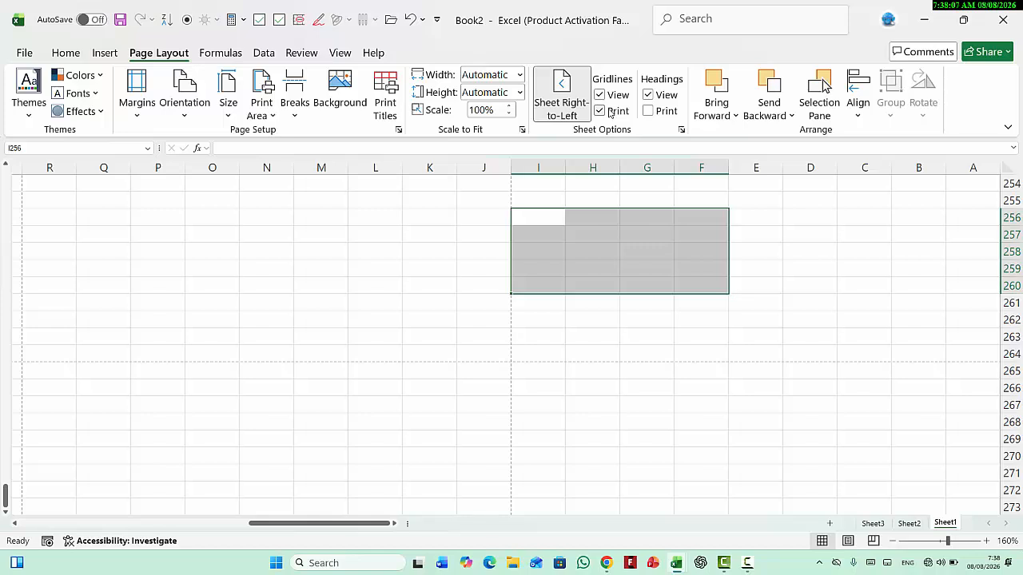
left_click(609, 114)
left_click(616, 264)
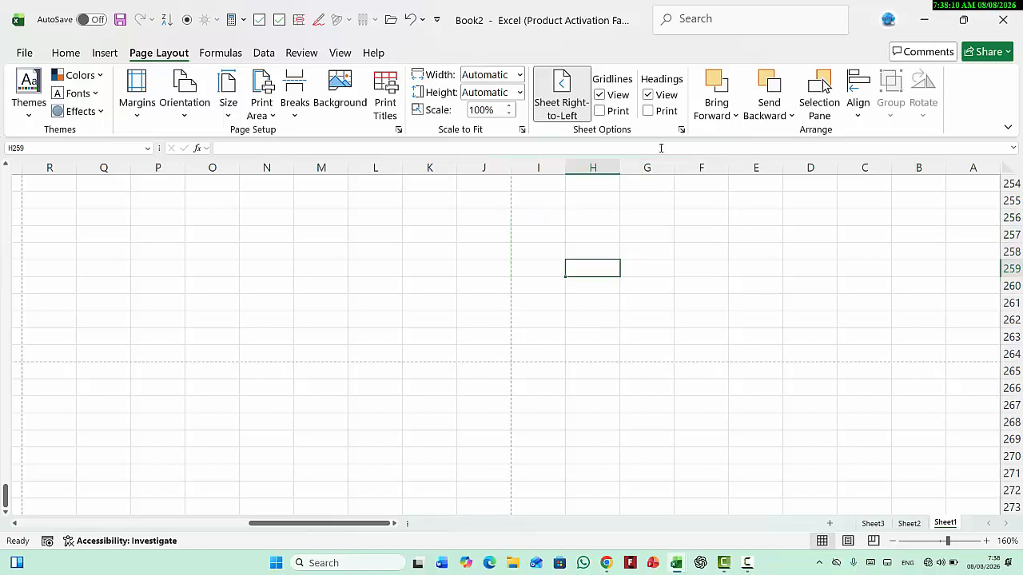
Step: Hide the sheet's row and column headings and show them again
left_click(667, 98)
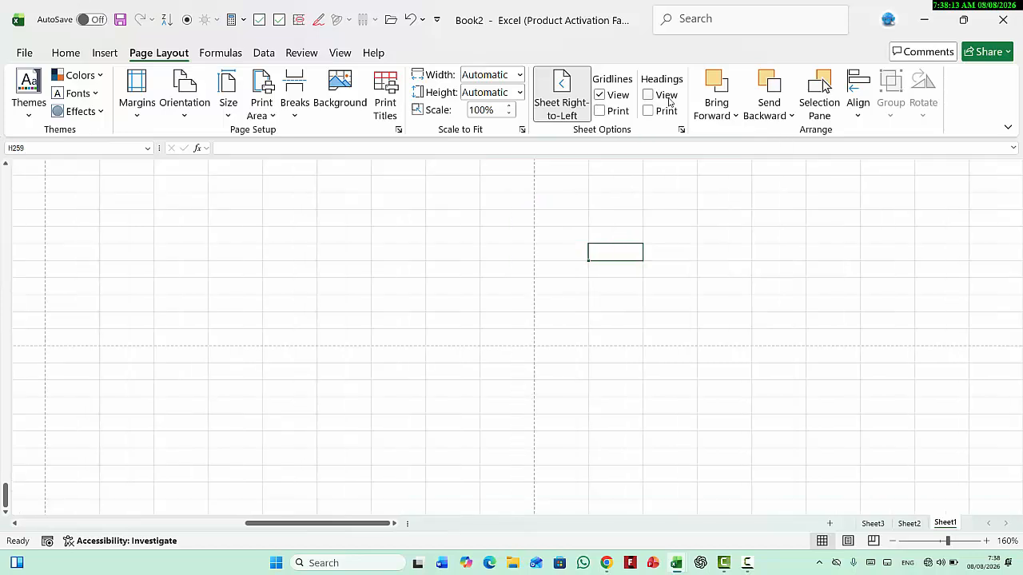
left_click(668, 97)
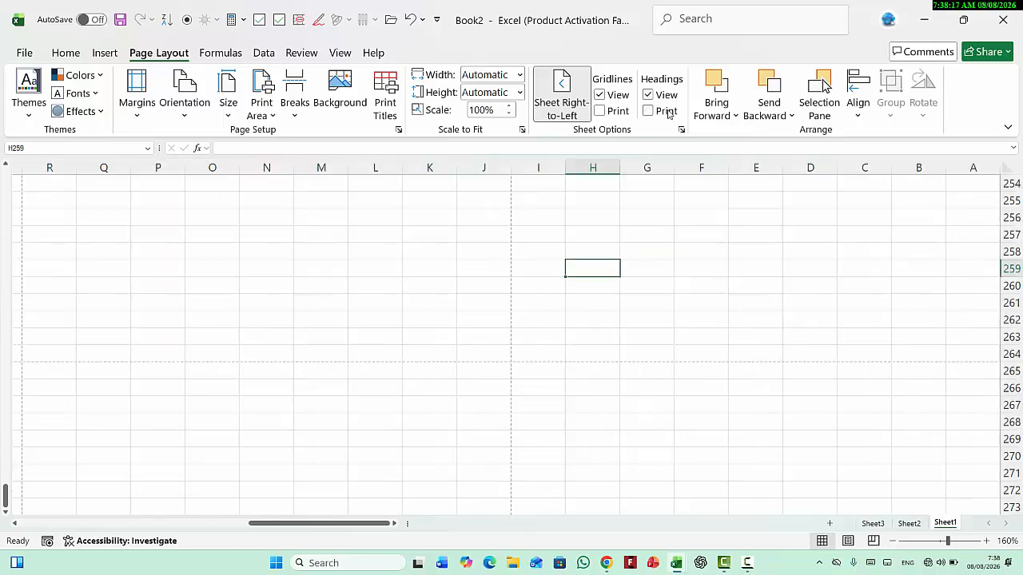